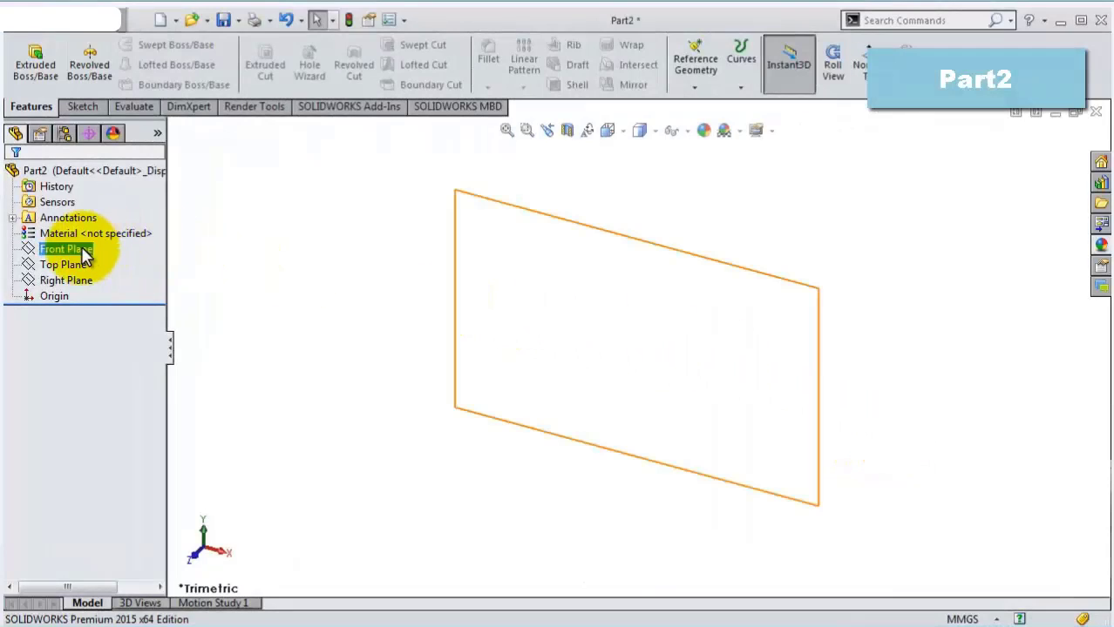
Start a sketch on the Front Plane using the Center Rectangle tool
{"action": "left_click", "coordinate": [67, 249]}
{"action": "left_click", "coordinate": [102, 228]}
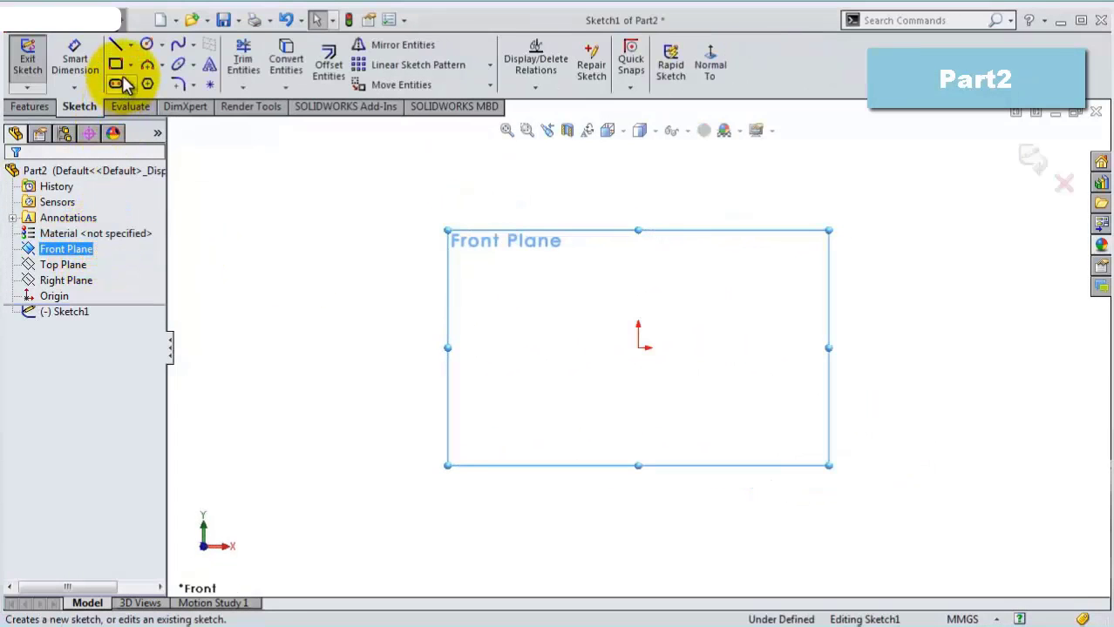
{"action": "left_click", "coordinate": [130, 64]}
{"action": "left_click", "coordinate": [124, 96]}
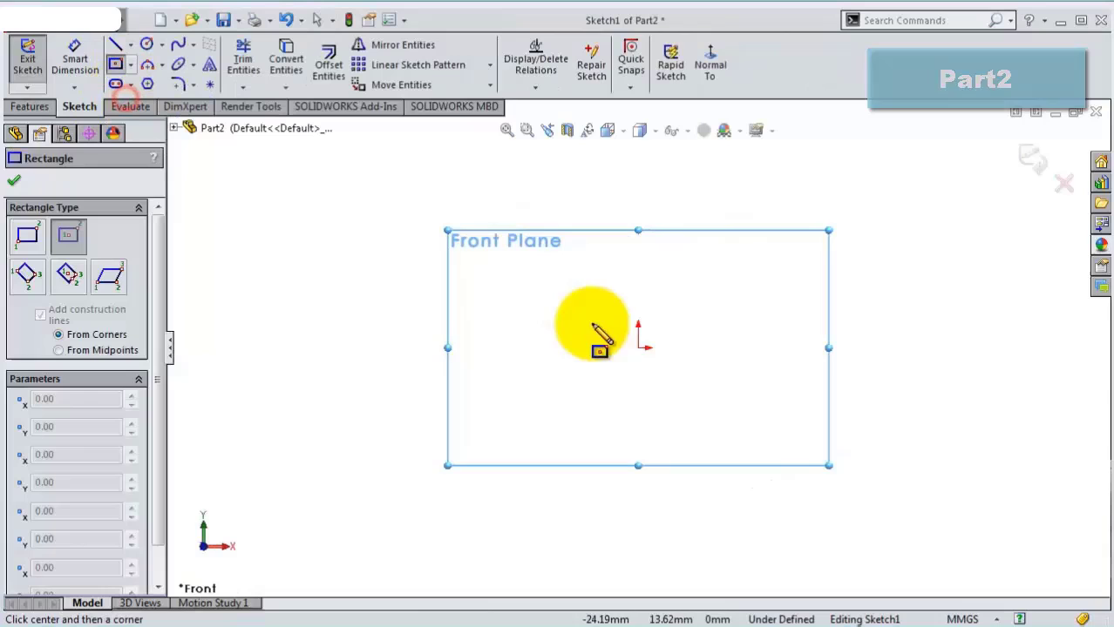
Draw a rectangle centred on the origin and a narrower one below touching its bottom edge
{"action": "left_click", "coordinate": [637, 347]}
{"action": "left_click", "coordinate": [449, 237]}
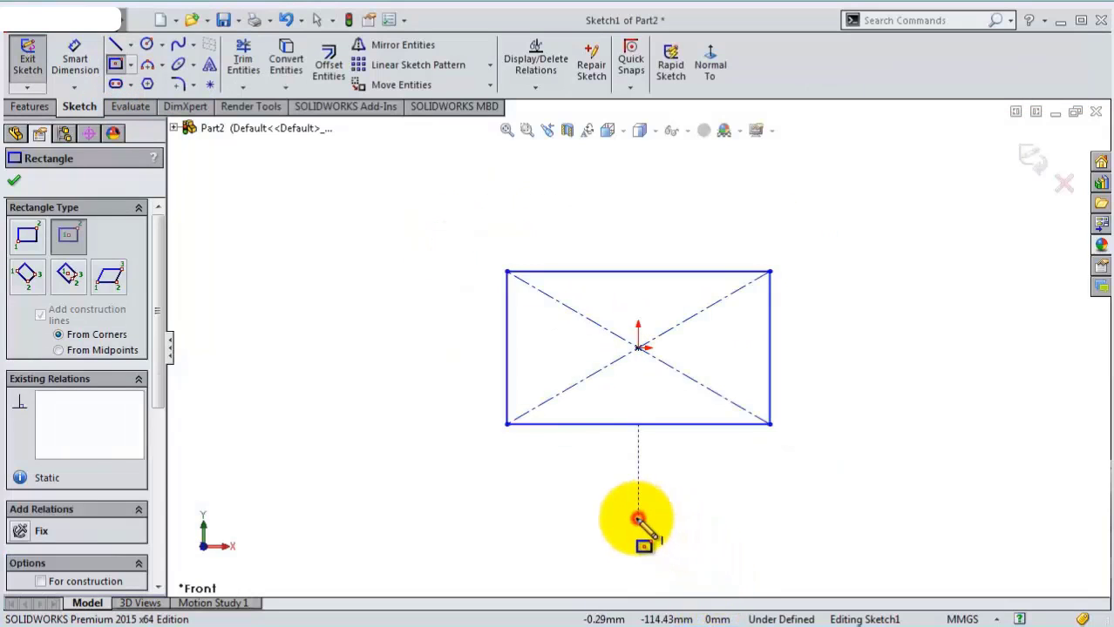
{"action": "left_click", "coordinate": [638, 517]}
{"action": "left_click", "coordinate": [600, 425]}
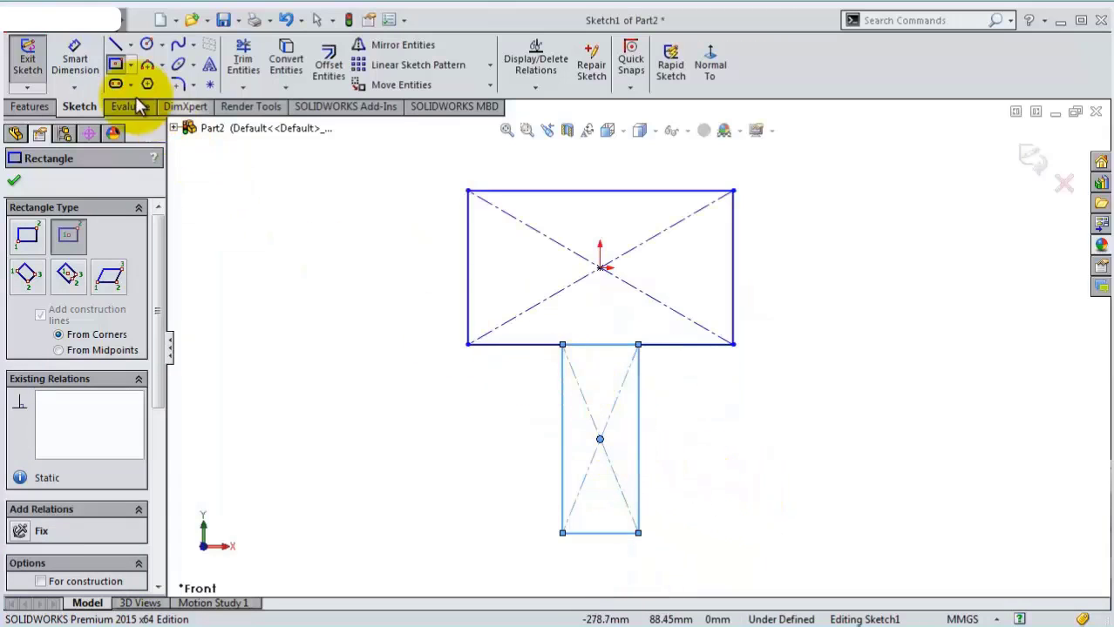
Dimension the upper rectangle 69.85 wide by 44.54 high
{"action": "left_click", "coordinate": [75, 61]}
{"action": "left_click", "coordinate": [538, 193]}
{"action": "left_click", "coordinate": [530, 174]}
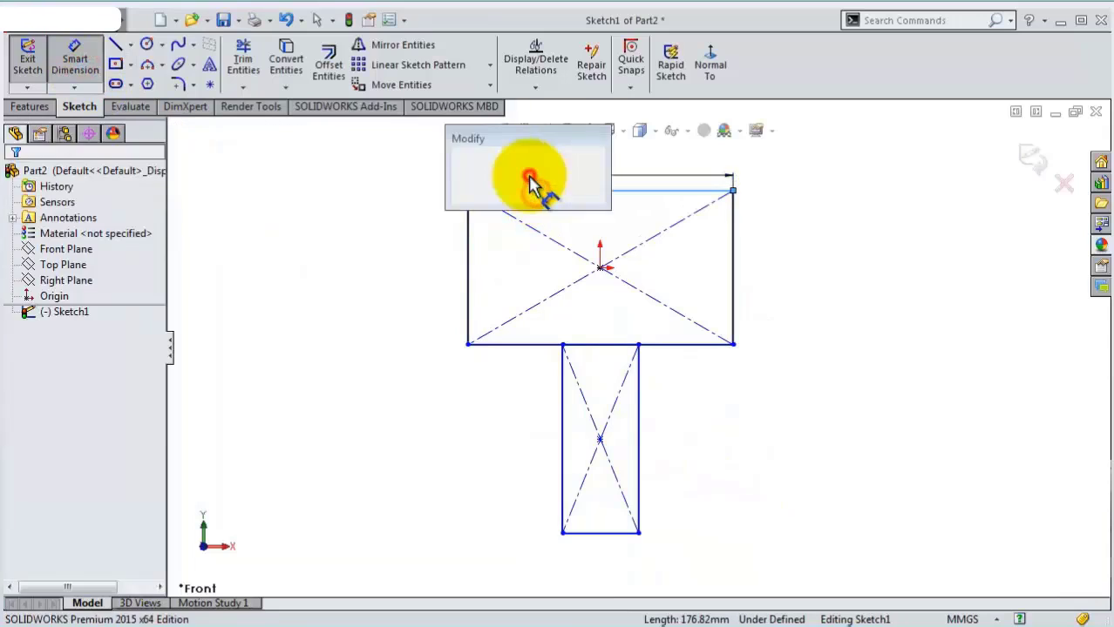
{"action": "type", "text": "6"}
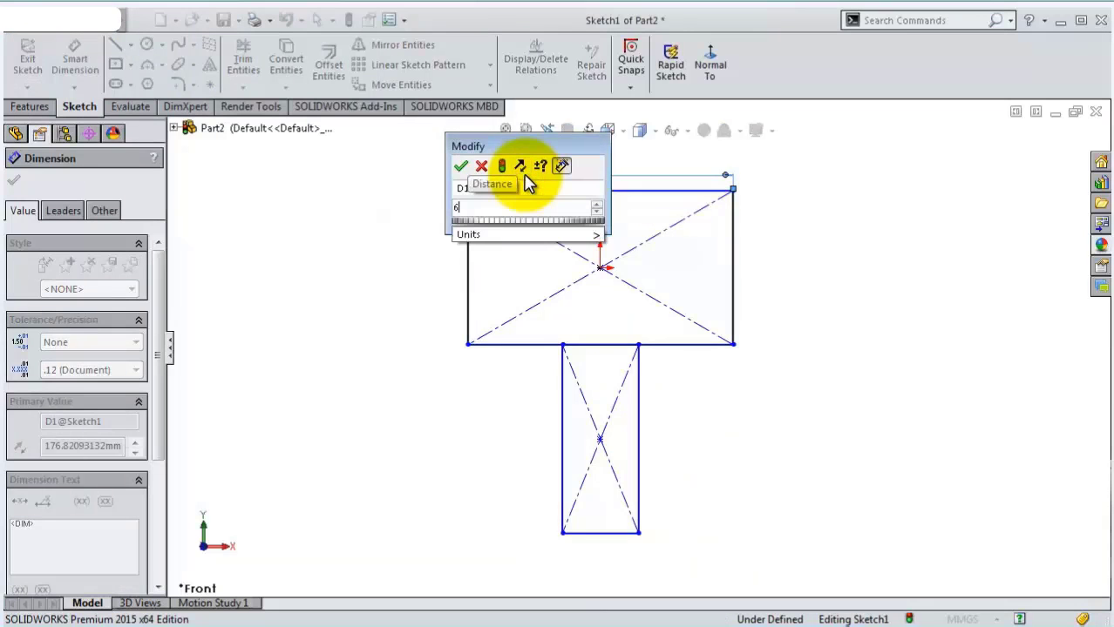
{"action": "type", "text": "9,85"}
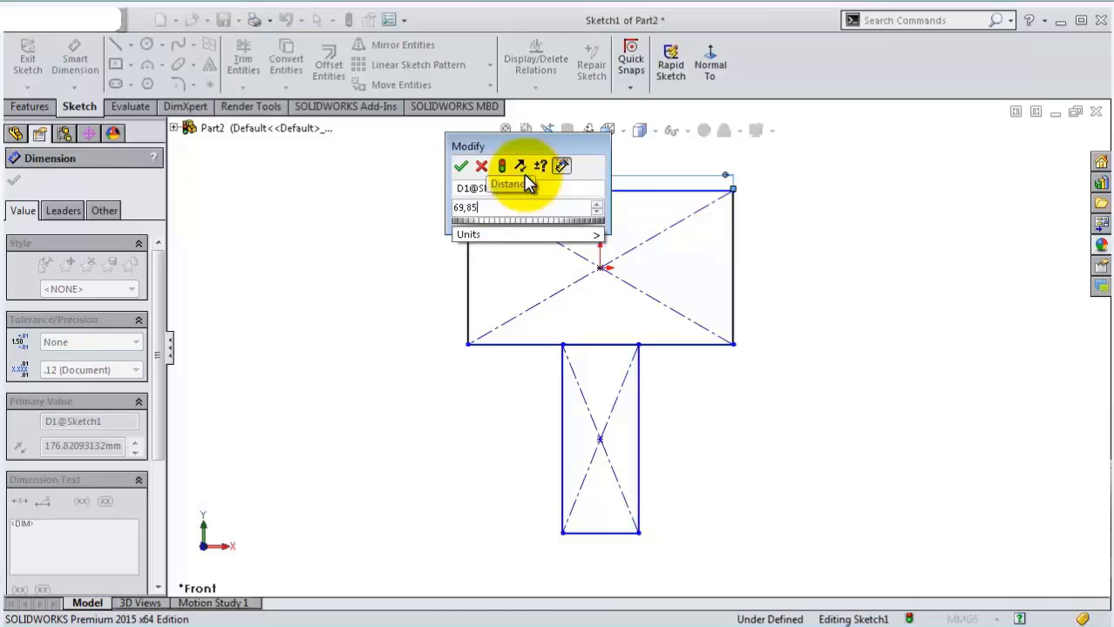
{"action": "key", "text": "Return"}
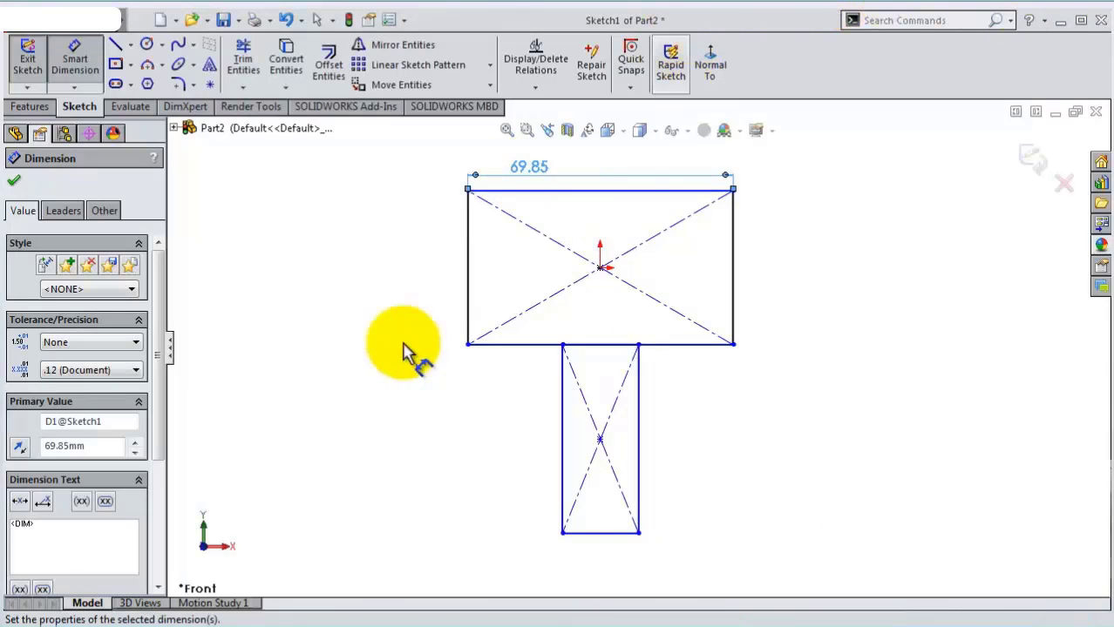
{"action": "left_click", "coordinate": [469, 296]}
{"action": "left_click", "coordinate": [438, 300]}
{"action": "type", "text": "44,54"}
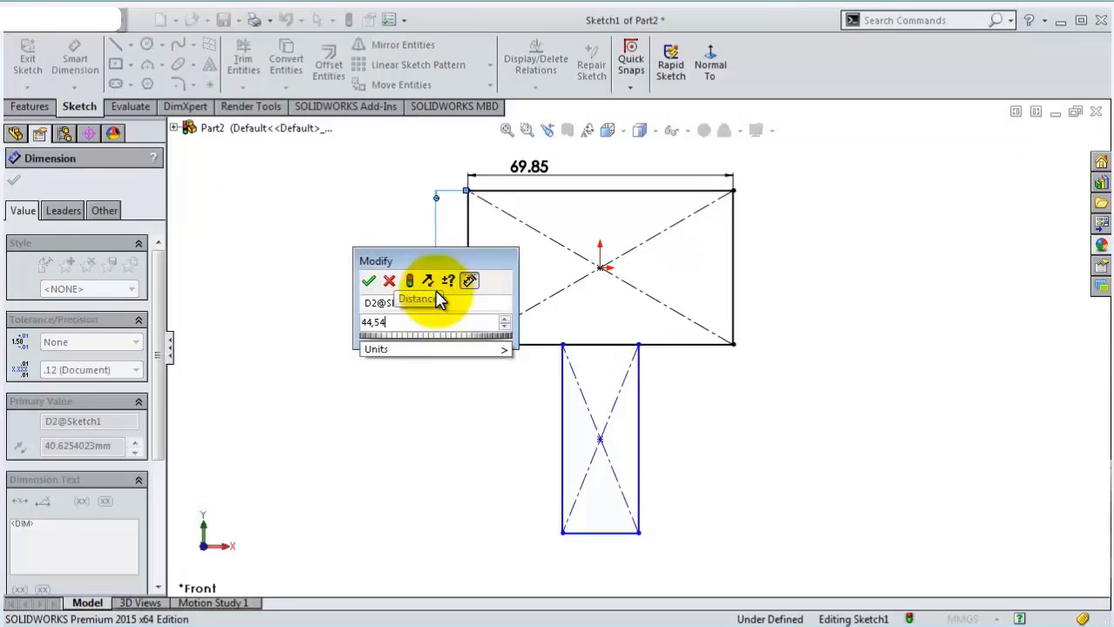
{"action": "key", "text": "Return"}
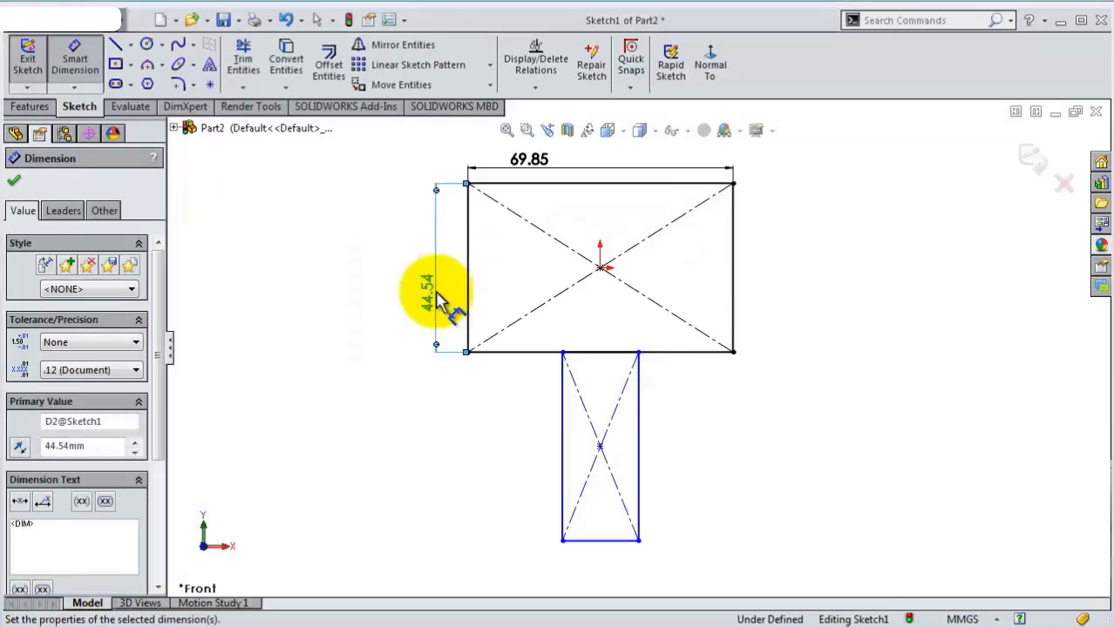
Dimension the lower rectangle 25.40 wide by 38 high
{"action": "left_click", "coordinate": [606, 541]}
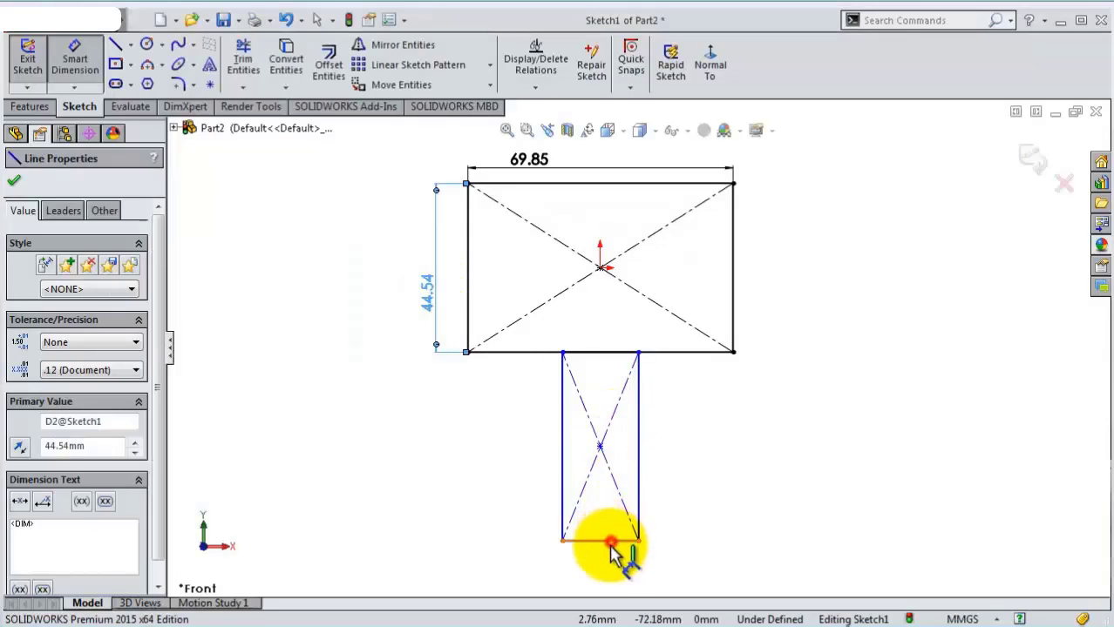
{"action": "left_click", "coordinate": [610, 571]}
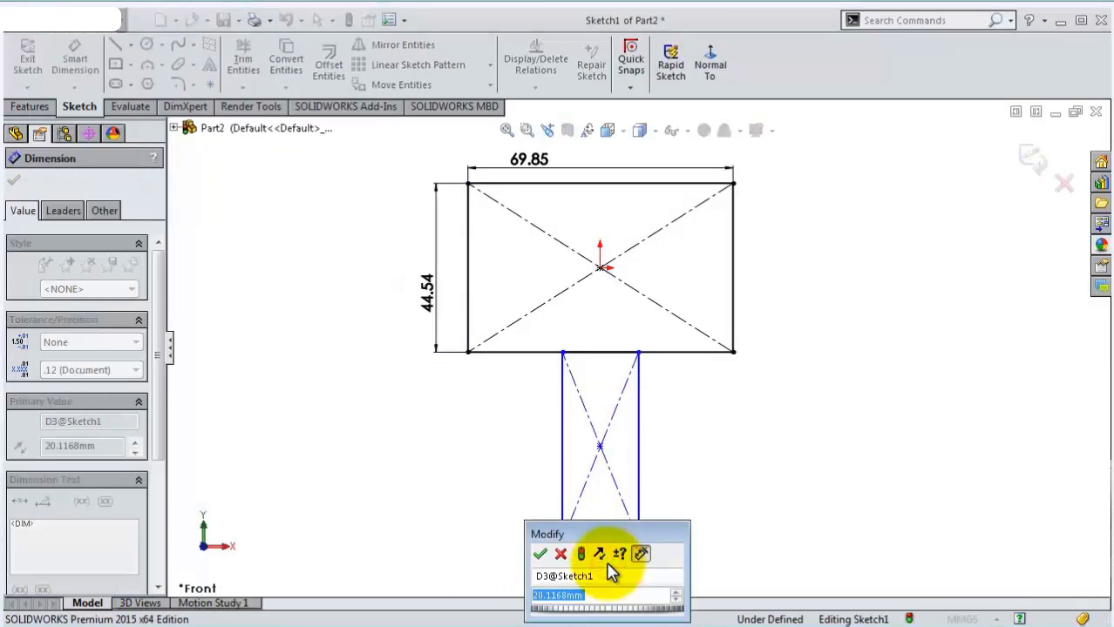
{"action": "type", "text": "4"}
{"action": "key", "text": "Return"}
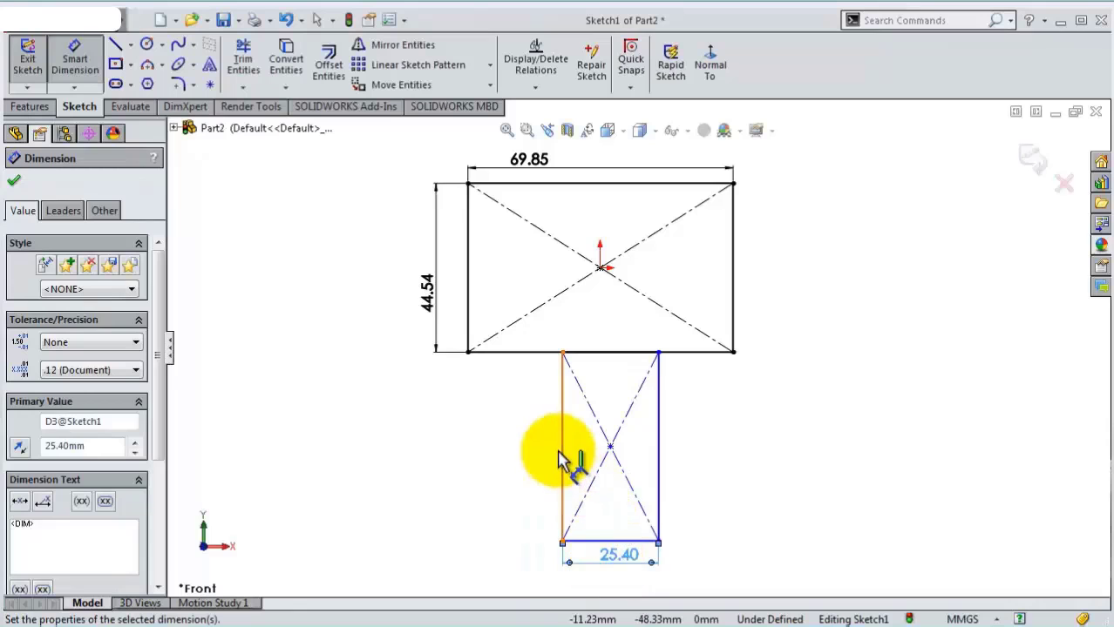
{"action": "left_click", "coordinate": [563, 452]}
{"action": "left_click", "coordinate": [474, 459]}
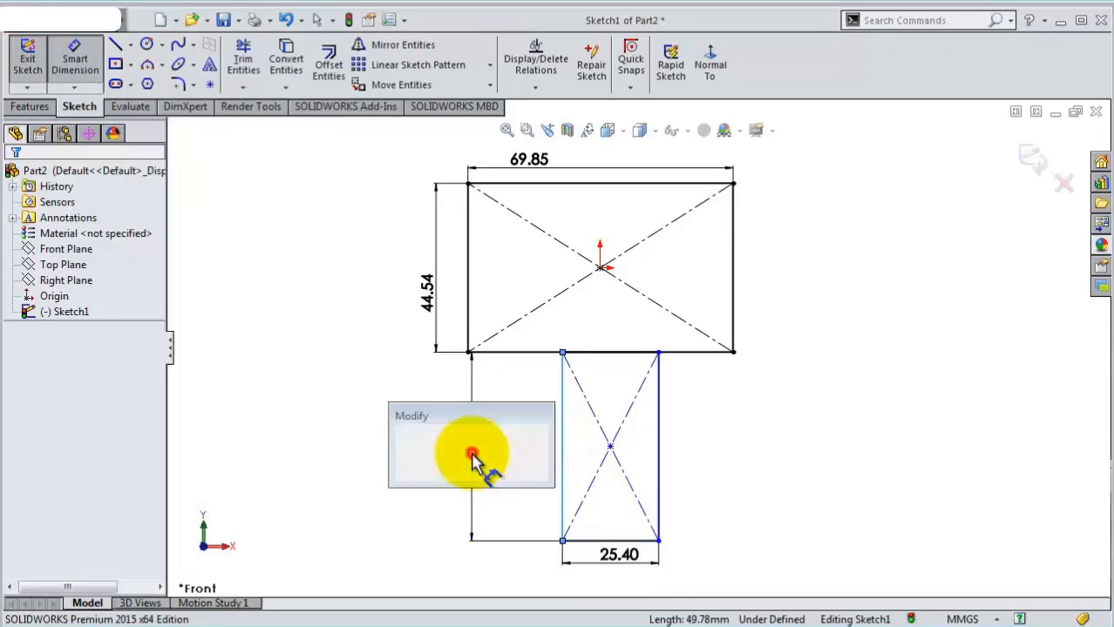
{"action": "type", "text": "38"}
{"action": "key", "text": "Return"}
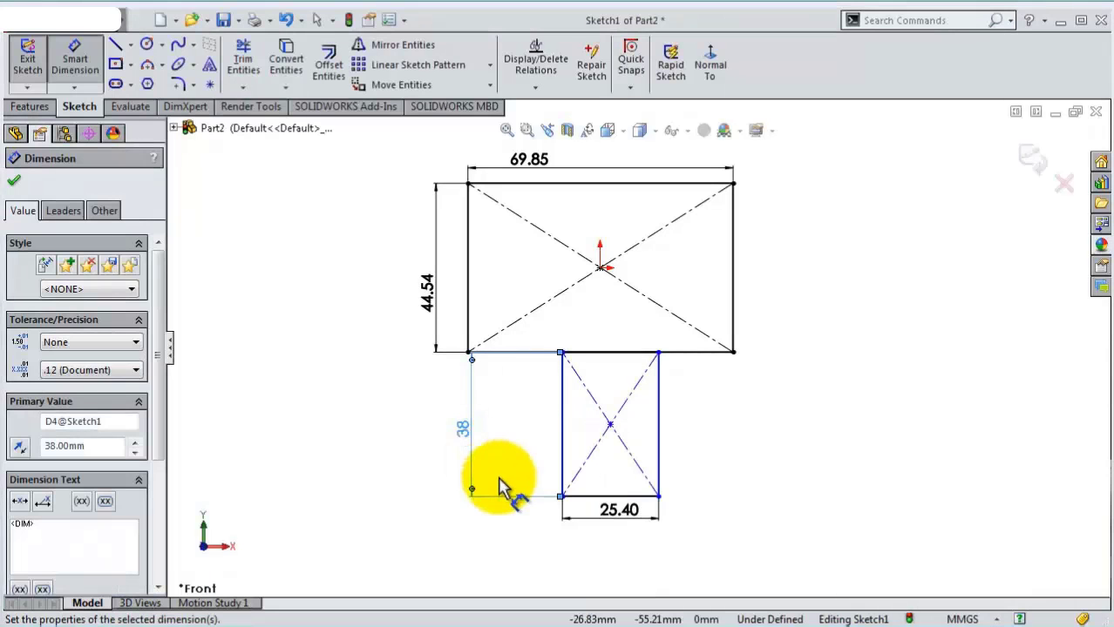
{"action": "key", "text": "Escape"}
Align the two rectangles' centre points with a Vertical relation
{"action": "left_click", "coordinate": [610, 424]}
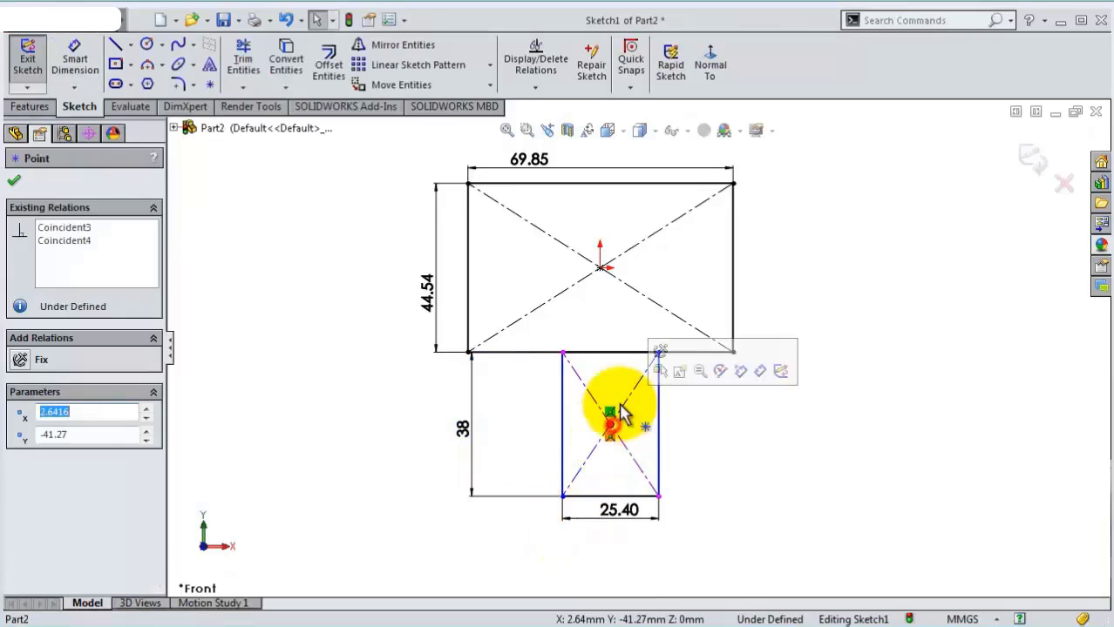
{"action": "left_click", "coordinate": [600, 268], "text": "ctrl"}
{"action": "left_click", "coordinate": [664, 199]}
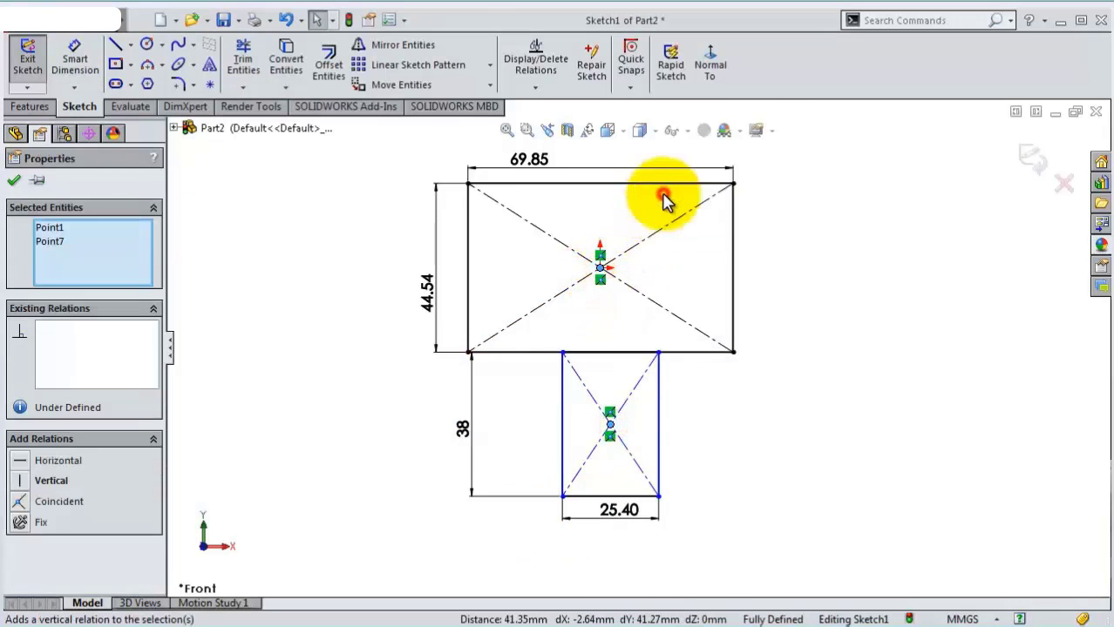
{"action": "scroll", "coordinate": [661, 495], "scroll_direction": "down", "scroll_amount": 1}
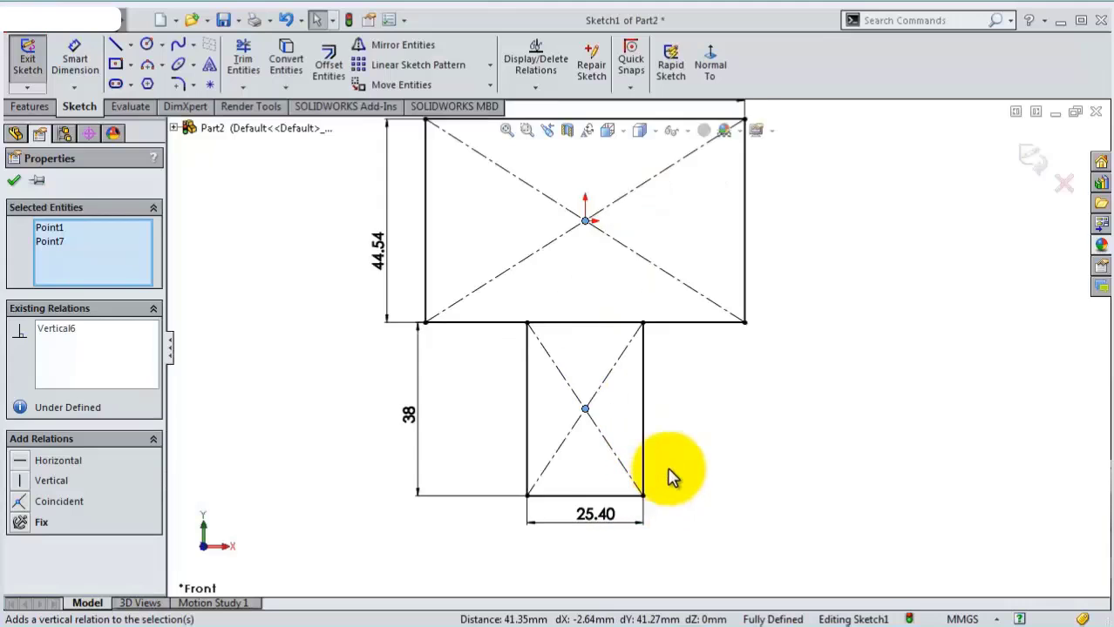
{"action": "scroll", "coordinate": [668, 477], "scroll_direction": "down", "scroll_amount": 1}
{"action": "scroll", "coordinate": [668, 474], "scroll_direction": "down", "scroll_amount": 1}
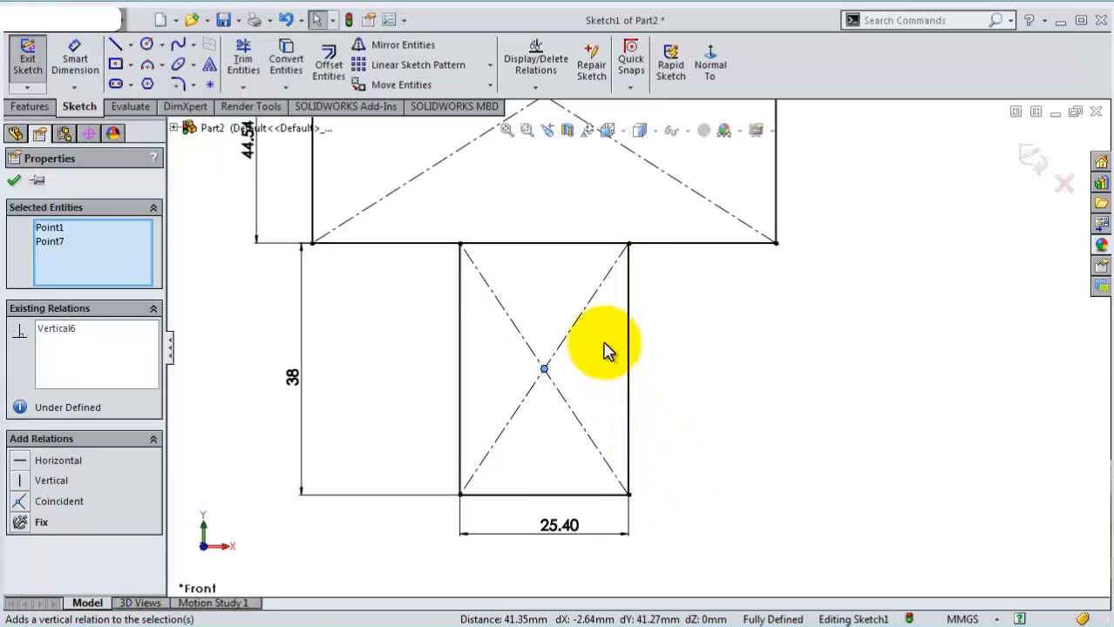
Draw a small corner rectangle at the lower rectangle's left edge, 12.88 from the long edge
{"action": "left_click", "coordinate": [130, 65]}
{"action": "left_click", "coordinate": [145, 87]}
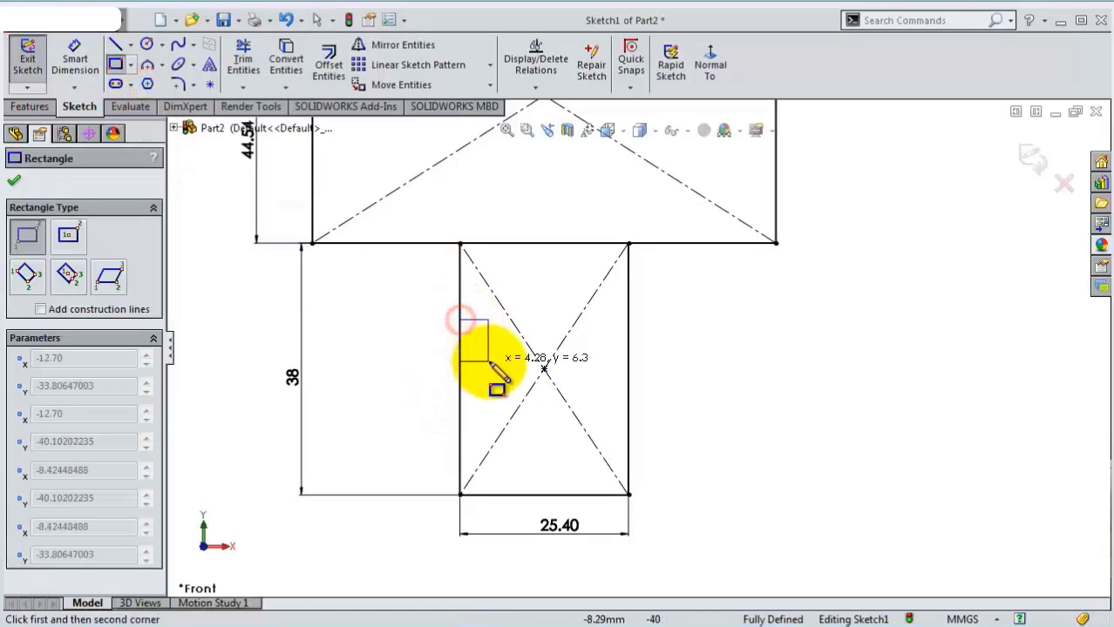
{"action": "left_click_drag", "start_coordinate": [460, 320], "coordinate": [497, 350]}
{"action": "left_click", "coordinate": [75, 57]}
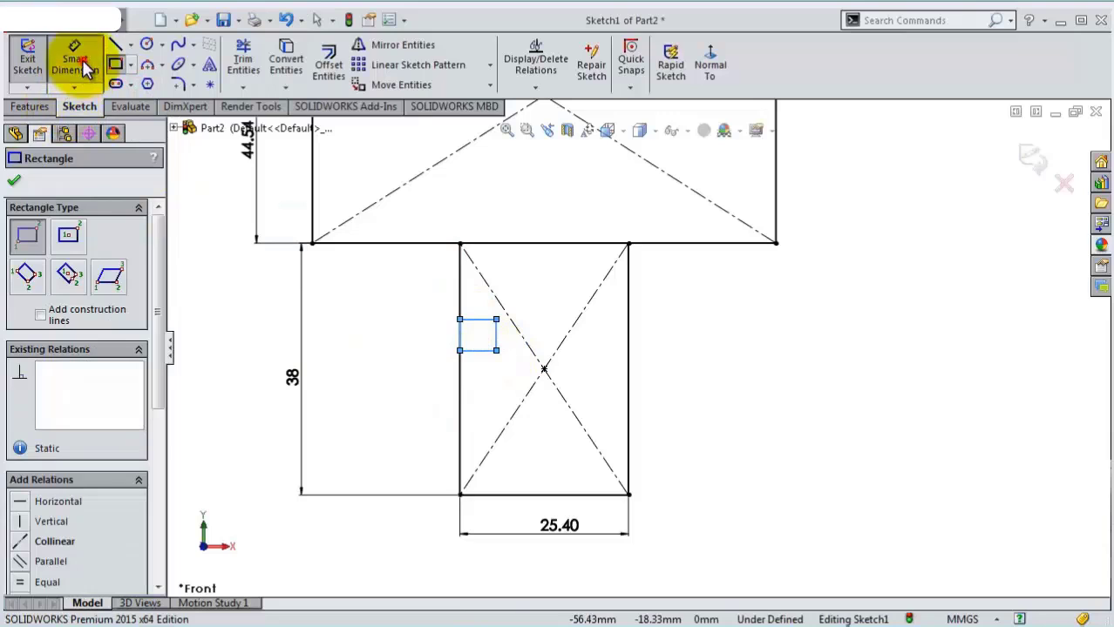
{"action": "left_click", "coordinate": [488, 320]}
{"action": "left_click", "coordinate": [495, 244]}
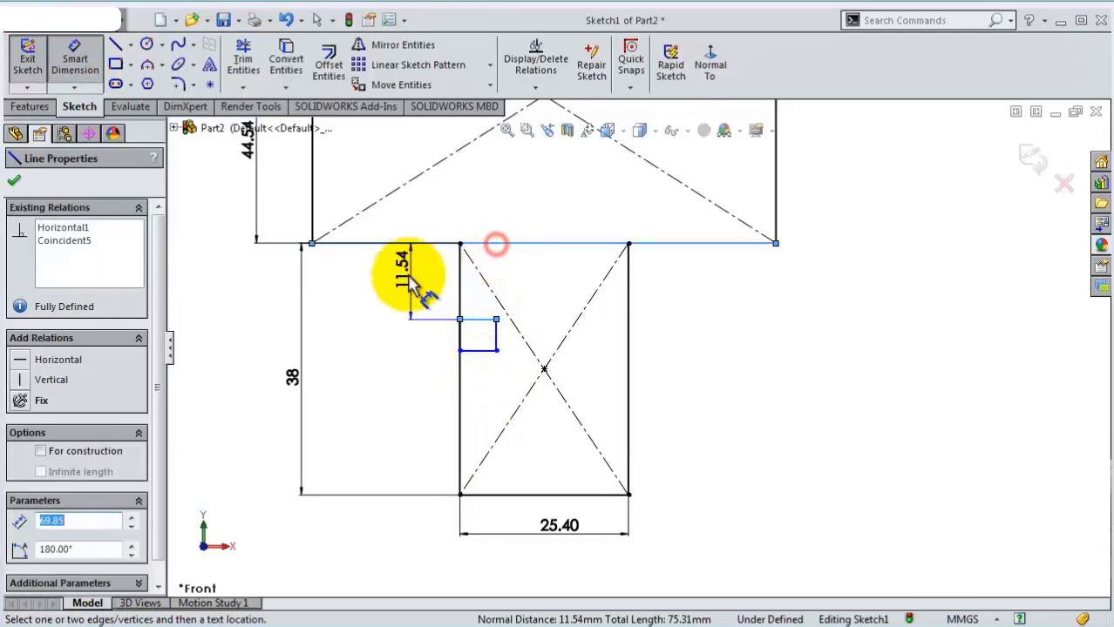
{"action": "left_click", "coordinate": [409, 292]}
{"action": "type", "text": "12,88"}
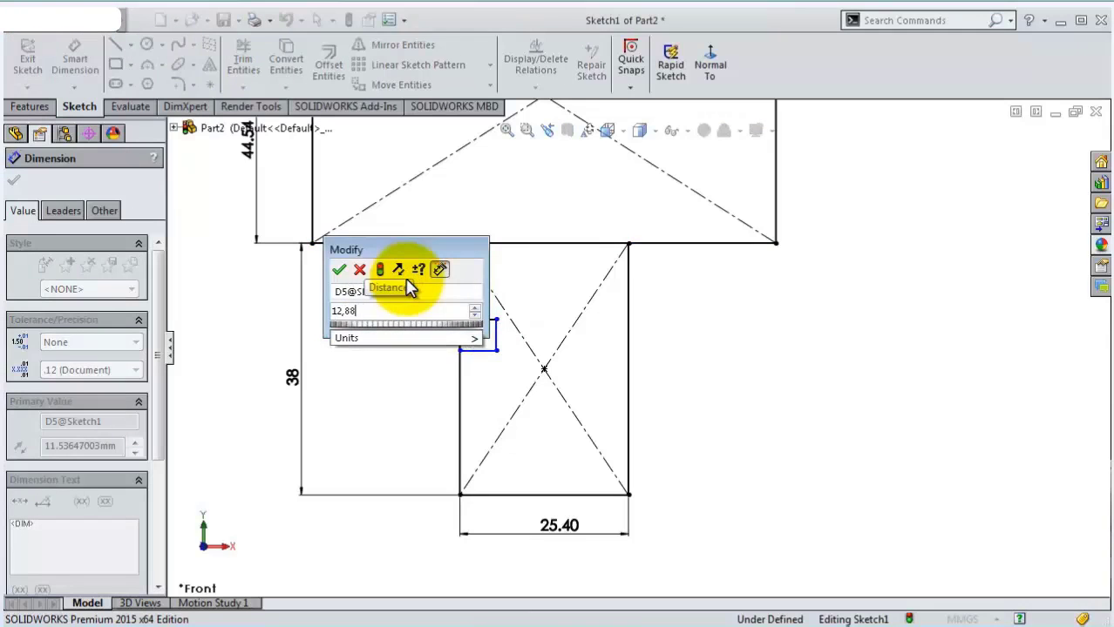
{"action": "key", "text": "Return"}
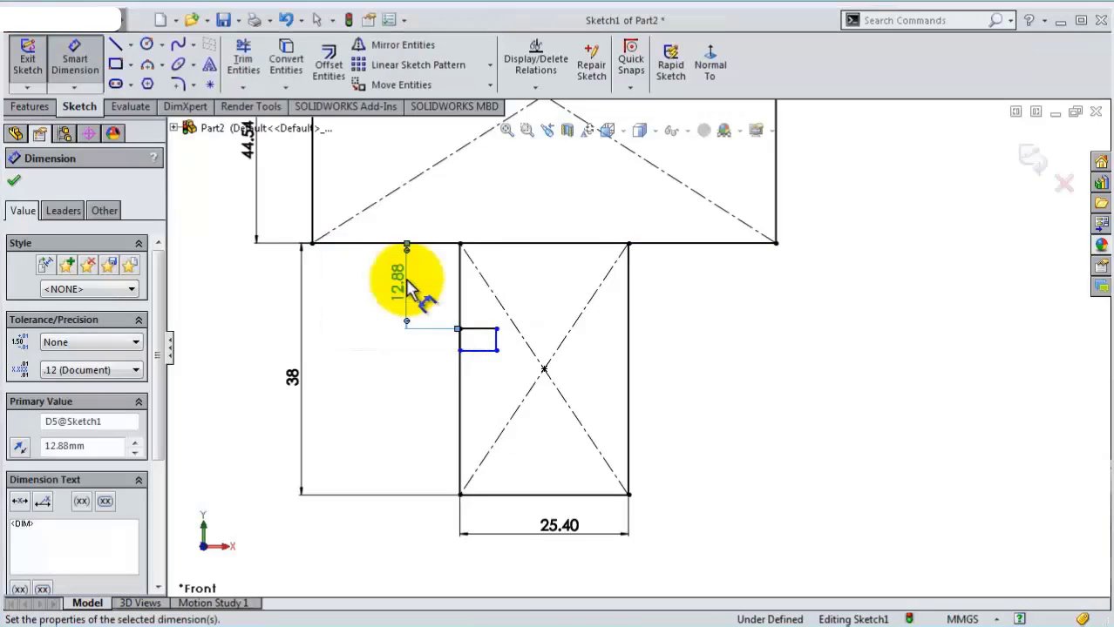
Dimension the notch 5.56 wide and 4.78 mm from the lower block's centre
{"action": "left_click", "coordinate": [488, 331]}
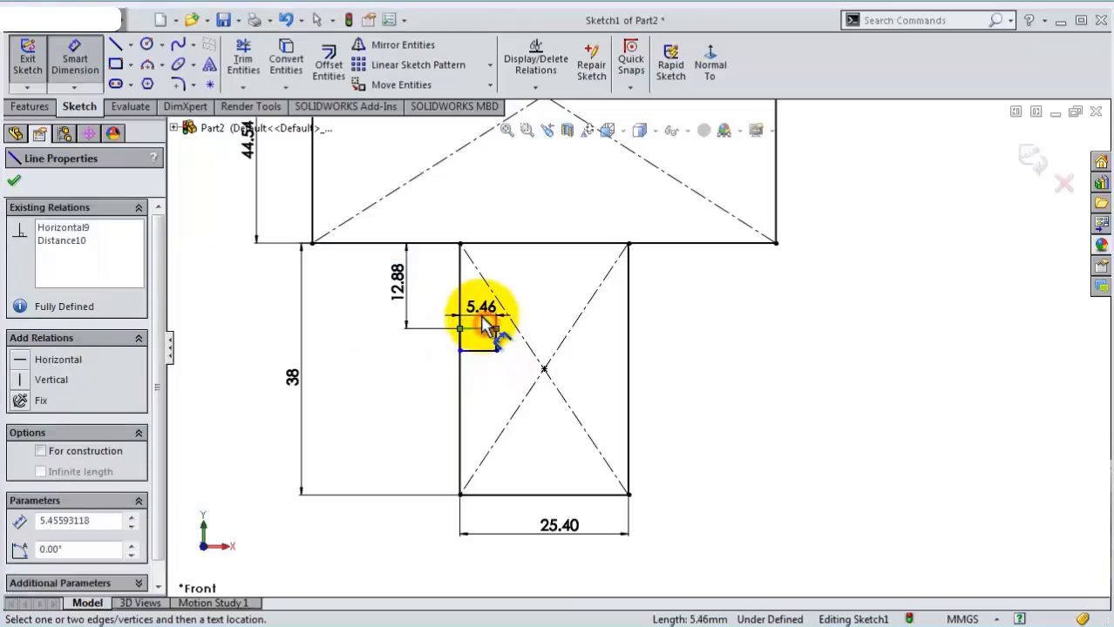
{"action": "left_click", "coordinate": [486, 323]}
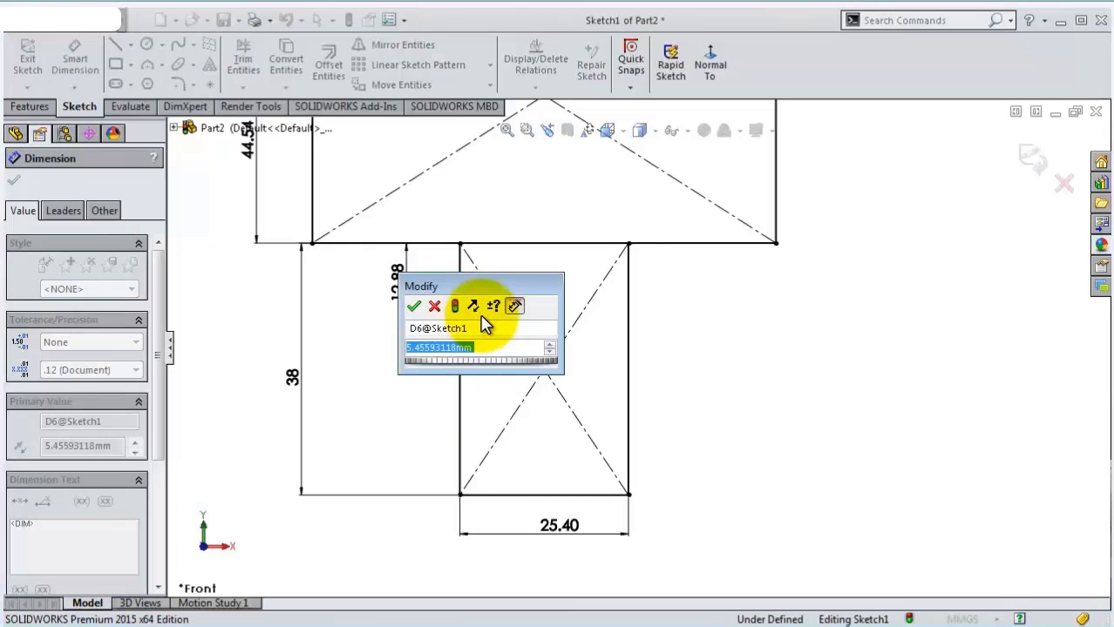
{"action": "type", "text": "5,"}
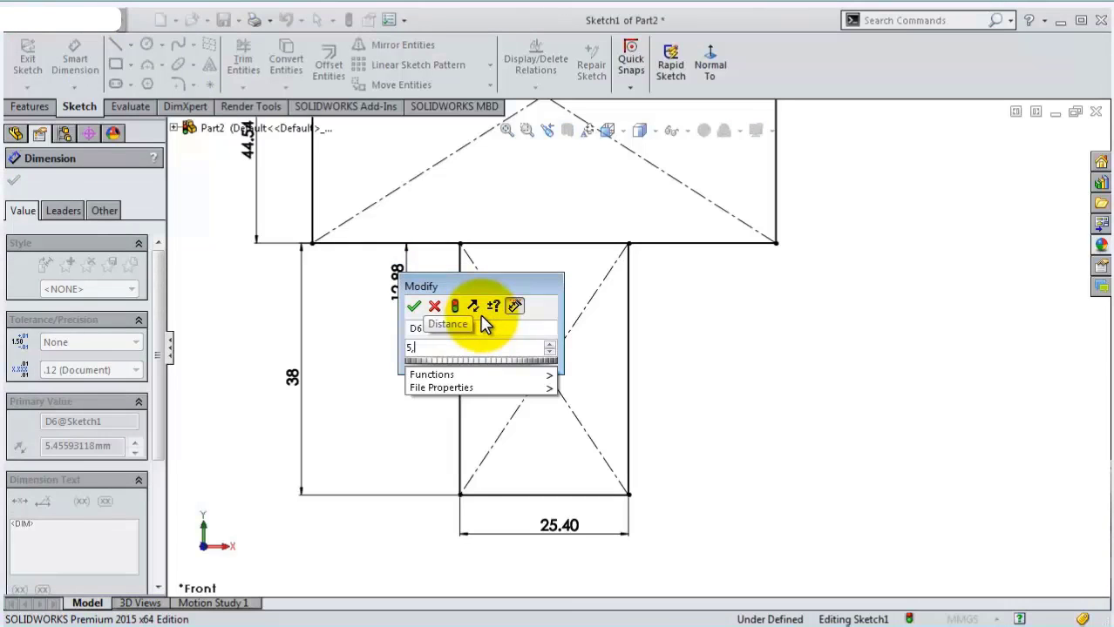
{"action": "type", "text": "56"}
{"action": "key", "text": "Return"}
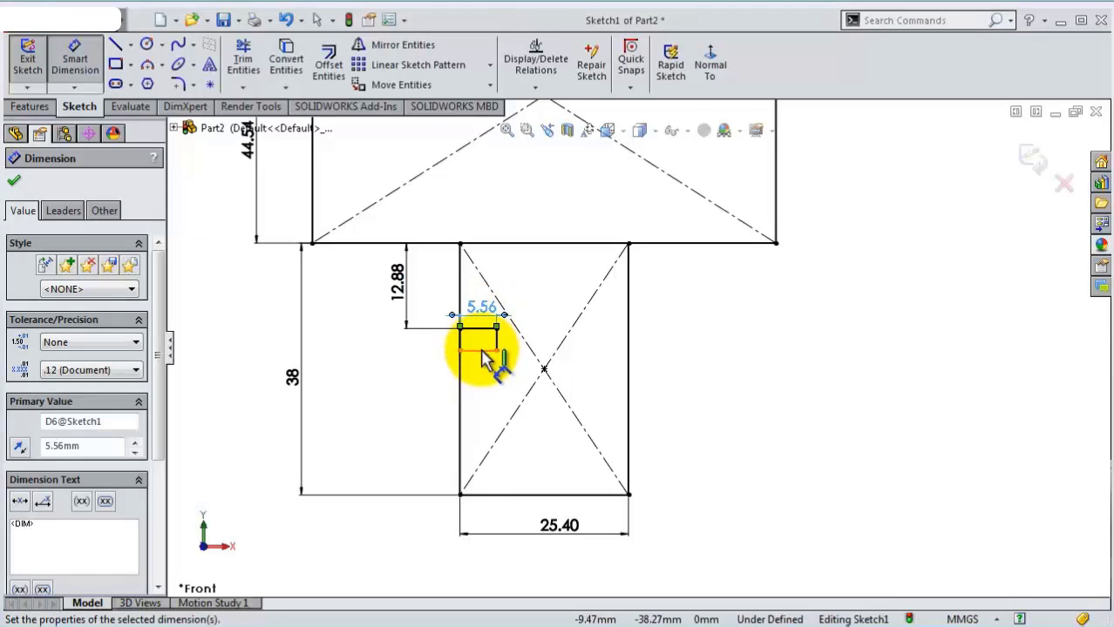
{"action": "left_click", "coordinate": [497, 345]}
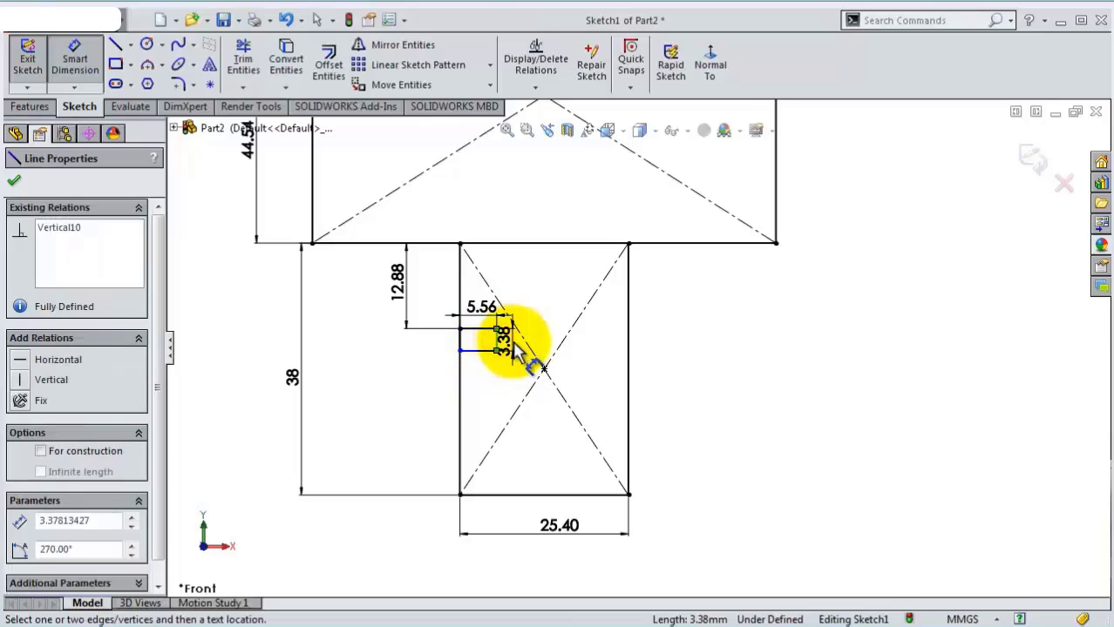
{"action": "left_click", "coordinate": [533, 344]}
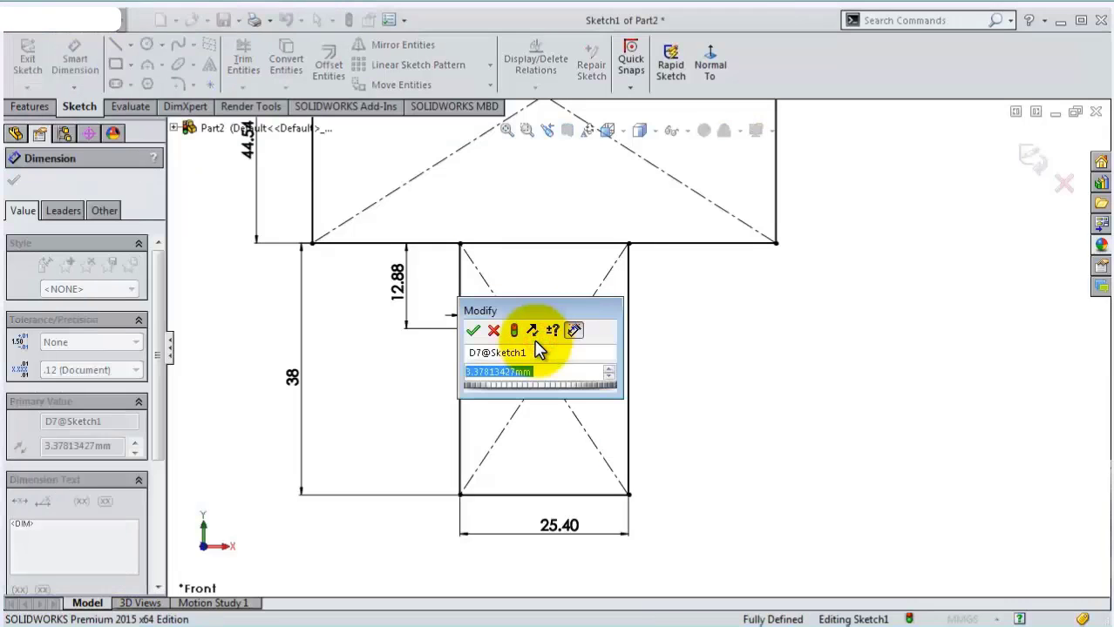
{"action": "type", "text": "4,78"}
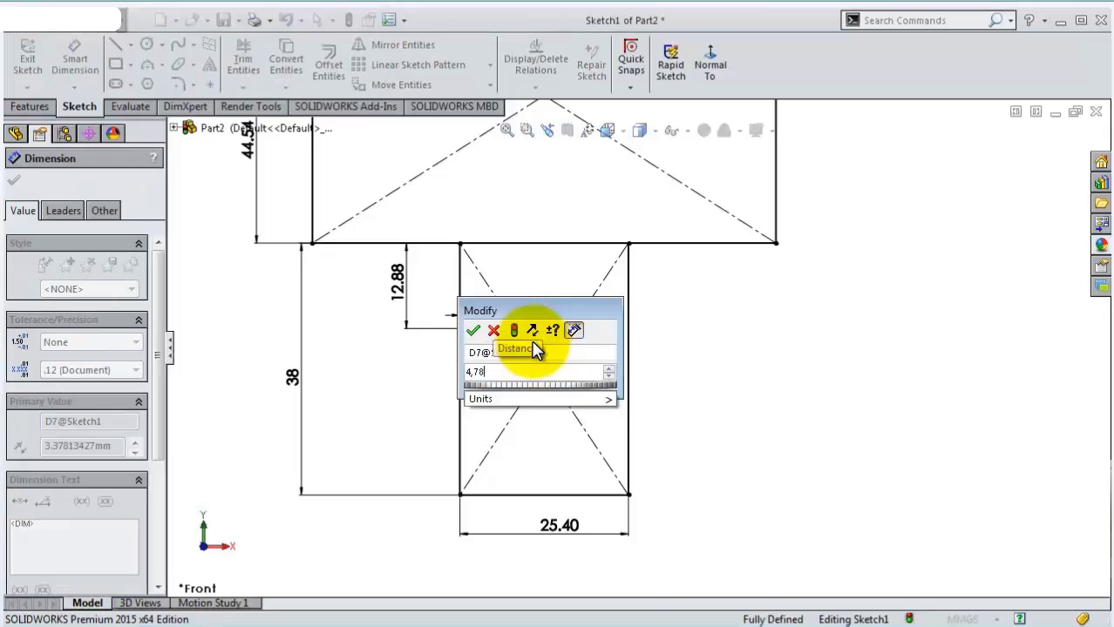
{"action": "key", "text": "Return"}
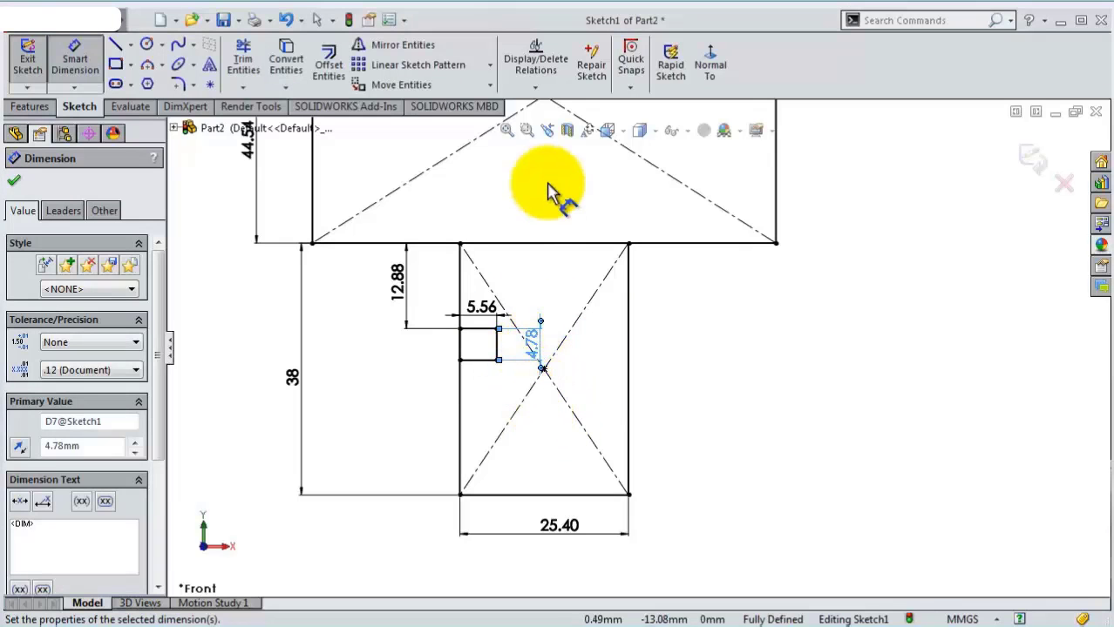
{"action": "scroll", "coordinate": [548, 202], "scroll_direction": "up", "scroll_amount": 1}
{"action": "scroll", "coordinate": [547, 218], "scroll_direction": "up", "scroll_amount": 1}
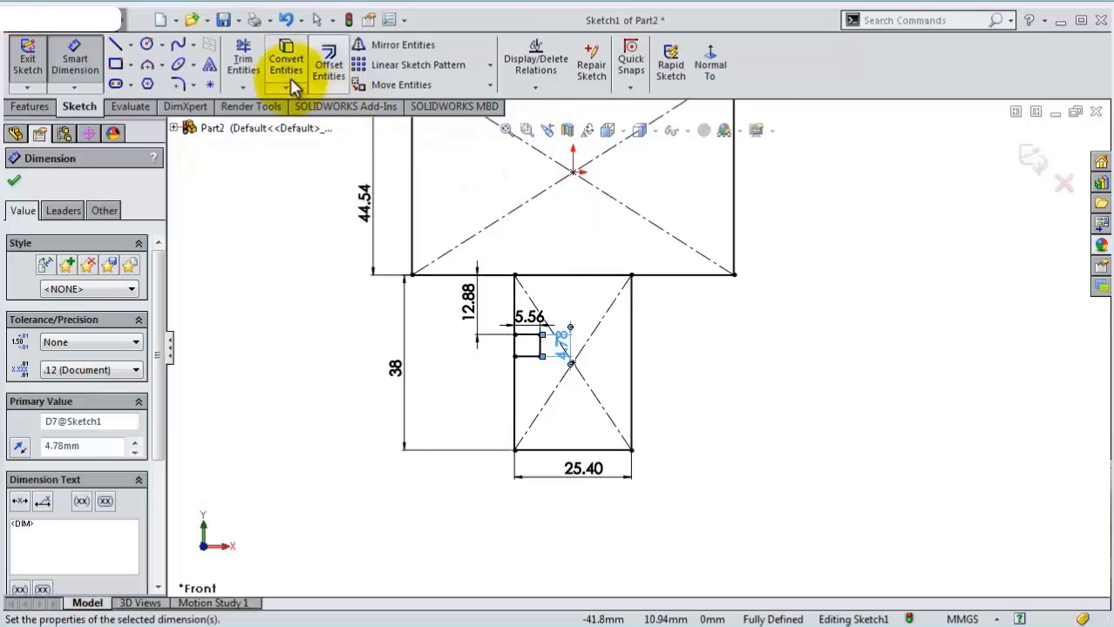
Draw a vertical centerline from the diagonals' crossing up to the top edge
{"action": "left_click", "coordinate": [131, 46]}
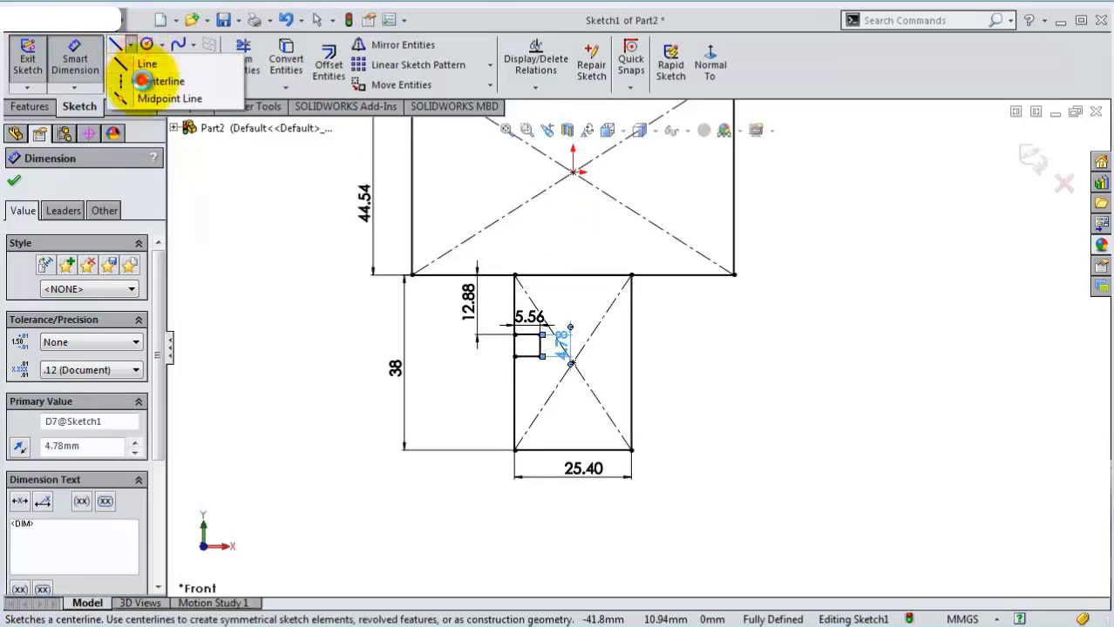
{"action": "left_click", "coordinate": [141, 76]}
{"action": "left_click", "coordinate": [571, 360]}
{"action": "left_click", "coordinate": [573, 275]}
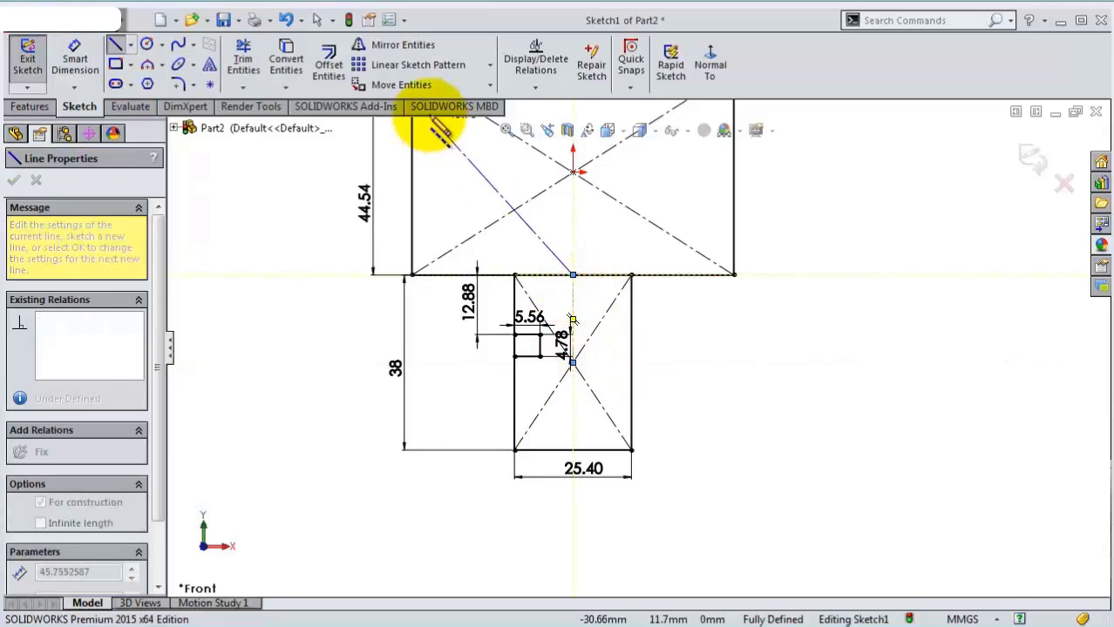
Select the notch's top, vertical and bottom lines as entities to mirror
{"action": "left_click", "coordinate": [403, 48]}
{"action": "scroll", "coordinate": [609, 368], "scroll_direction": "down", "scroll_amount": 2}
{"action": "scroll", "coordinate": [597, 348], "scroll_direction": "down", "scroll_amount": 2}
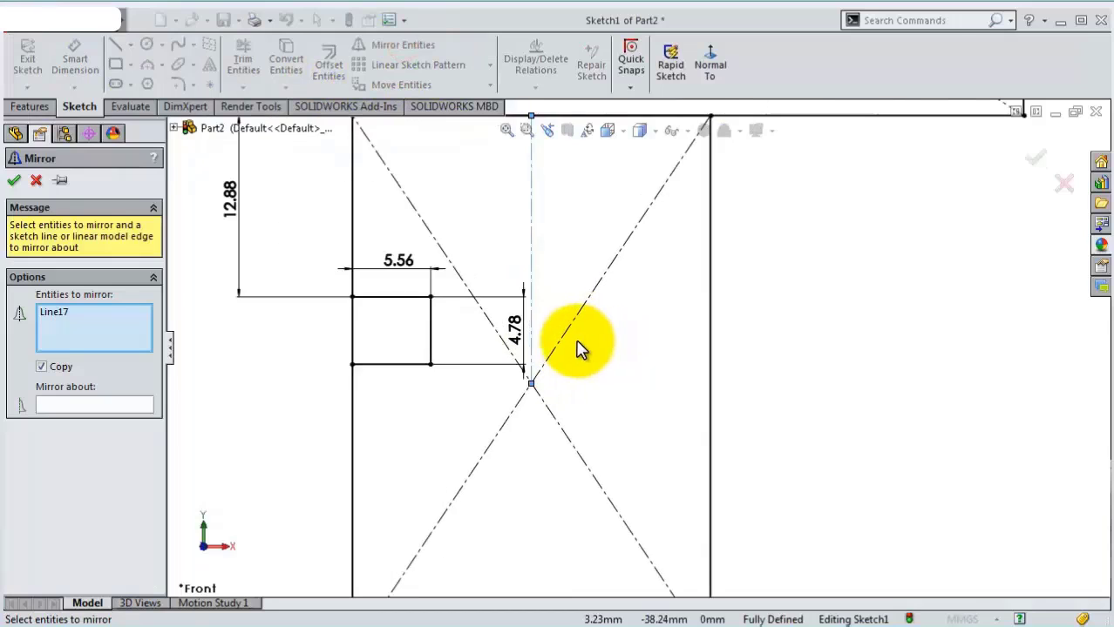
{"action": "scroll", "coordinate": [576, 349], "scroll_direction": "down", "scroll_amount": 2}
{"action": "right_click", "coordinate": [144, 344]}
{"action": "left_click", "coordinate": [209, 346]}
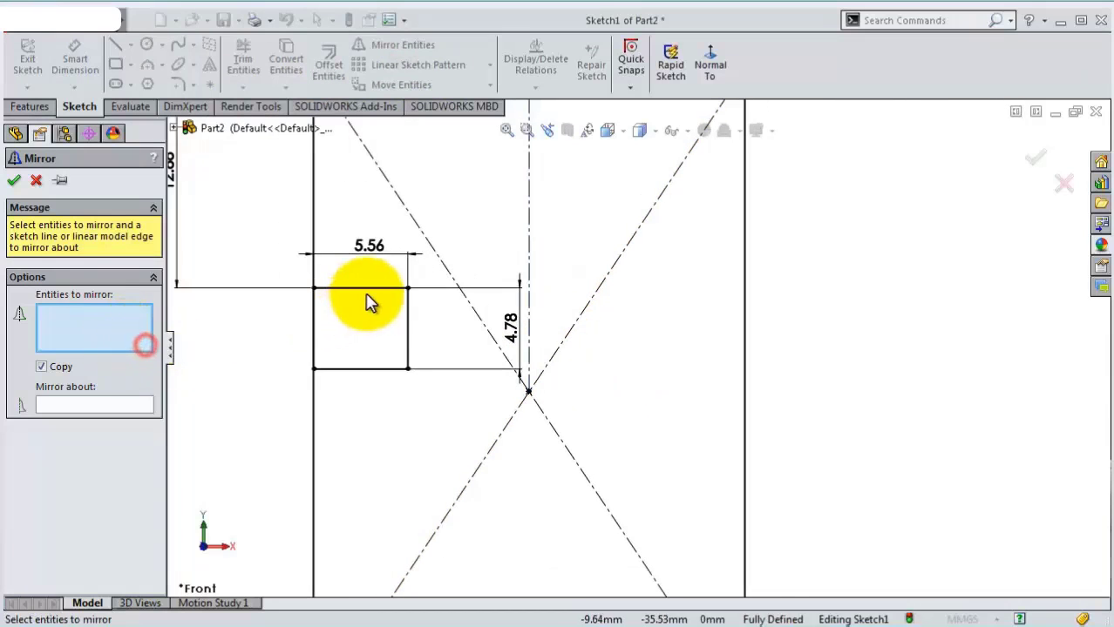
{"action": "left_click", "coordinate": [366, 288]}
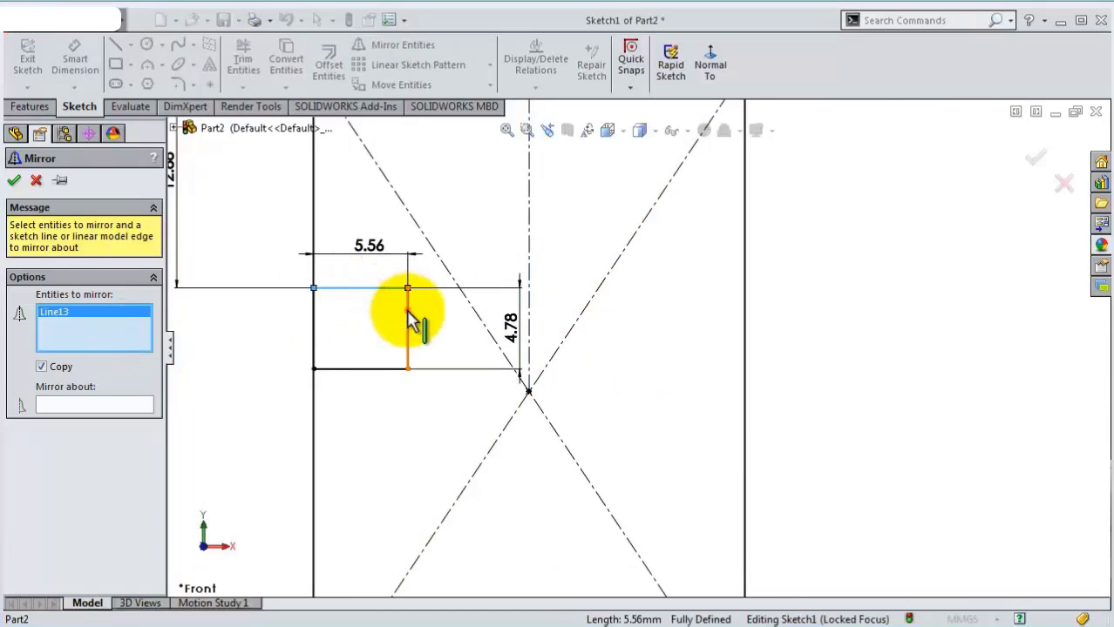
{"action": "left_click", "coordinate": [408, 310]}
{"action": "left_click", "coordinate": [378, 372]}
{"action": "right_click", "coordinate": [379, 373]}
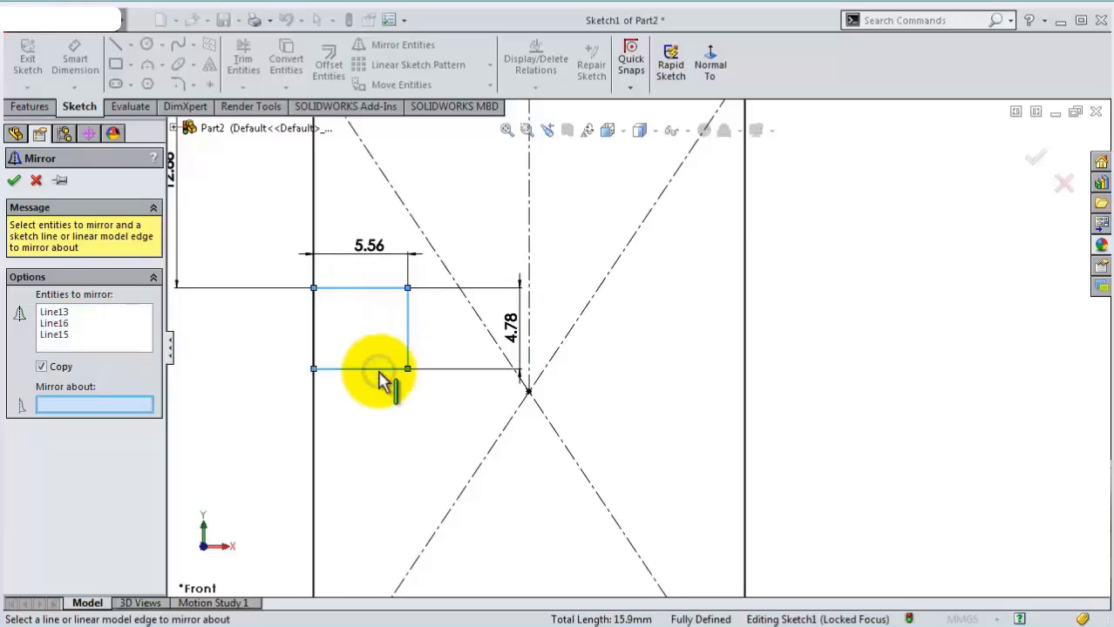
Mirror the notch about the centerline onto the lower block's right side
{"action": "left_click", "coordinate": [529, 247]}
{"action": "key", "text": "Return"}
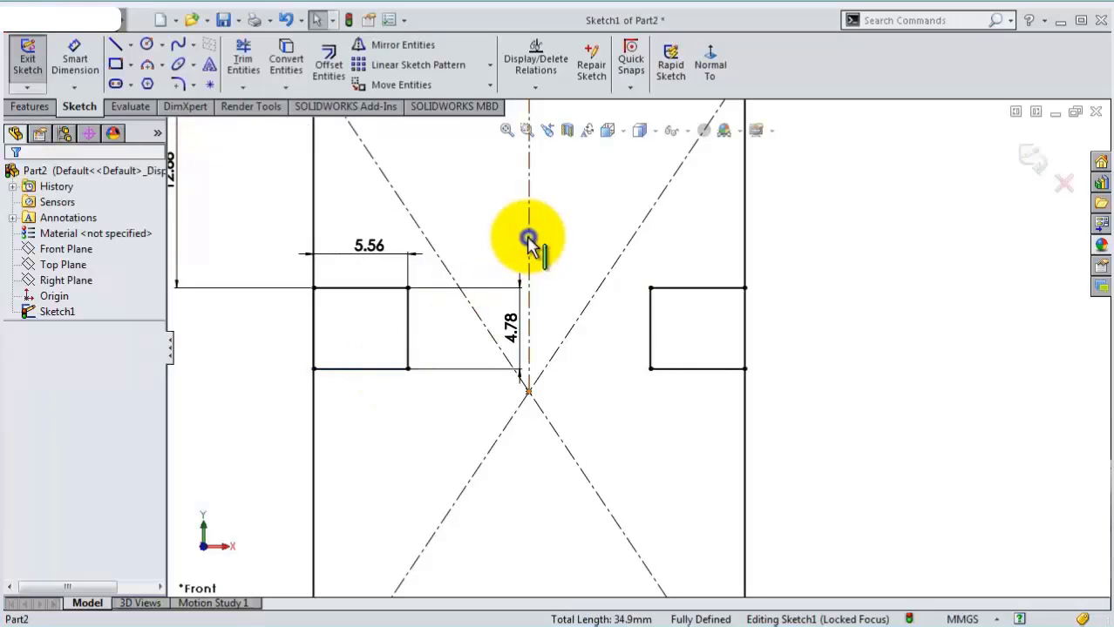
{"action": "scroll", "coordinate": [528, 249], "scroll_direction": "up", "scroll_amount": 2}
{"action": "scroll", "coordinate": [520, 257], "scroll_direction": "up", "scroll_amount": 2}
{"action": "scroll", "coordinate": [518, 262], "scroll_direction": "up", "scroll_amount": 1}
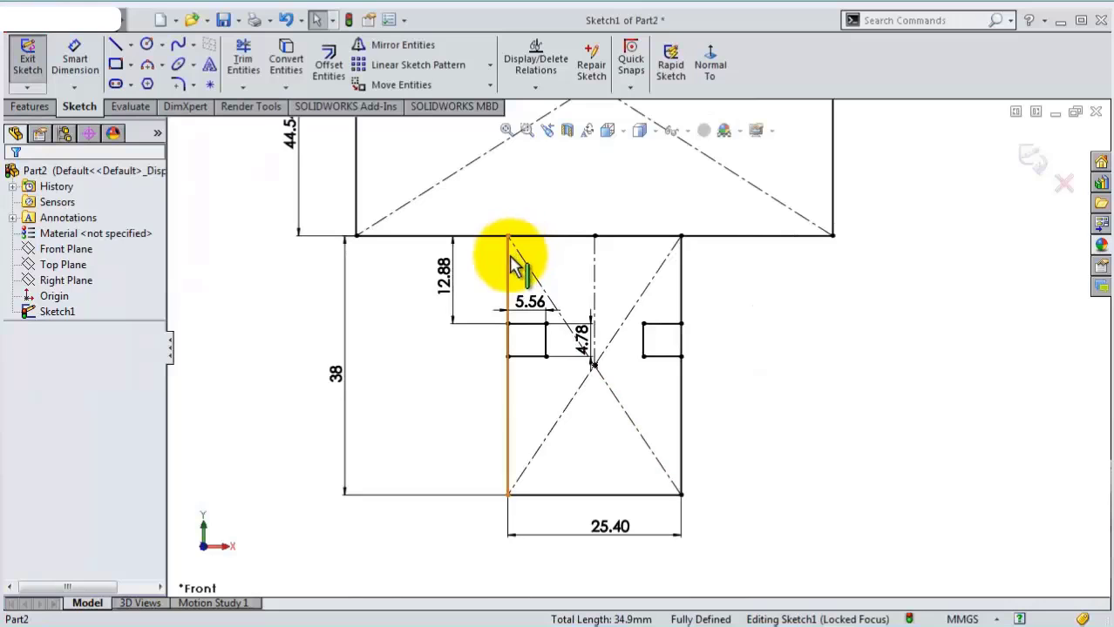
{"action": "mouse_move", "coordinate": [513, 263]}
{"action": "middle_mouse_down"}
{"action": "mouse_move", "coordinate": [543, 297]}
{"action": "mouse_move", "coordinate": [536, 333]}
{"action": "mouse_move", "coordinate": [568, 253]}
{"action": "mouse_move", "coordinate": [550, 225]}
{"action": "middle_mouse_up"}
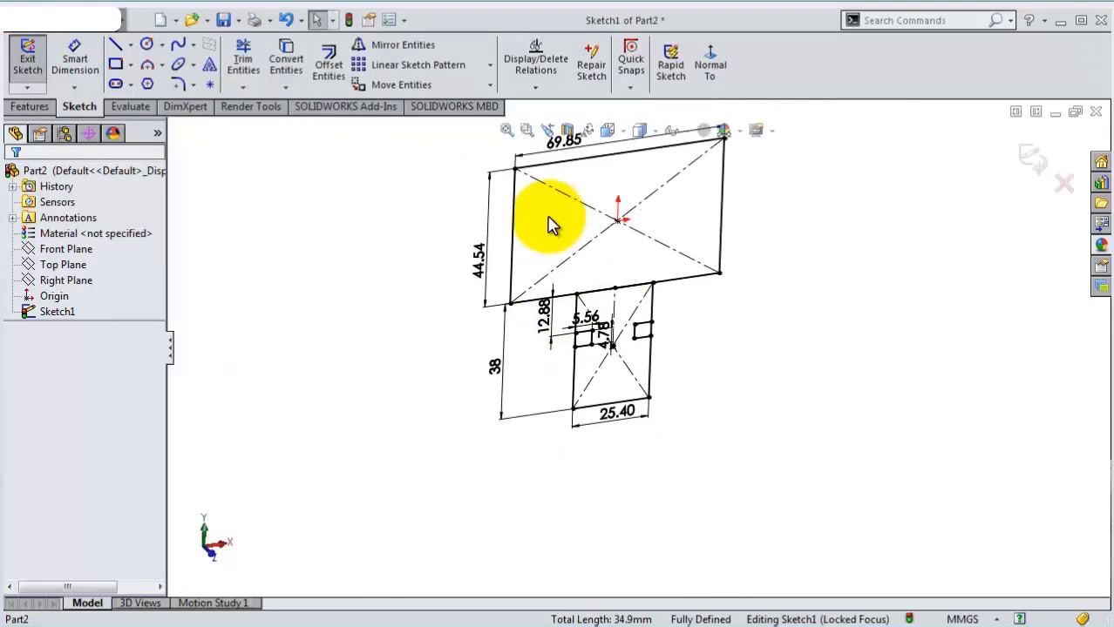
Extrude both sketch regions 40 mm Blind in the reversed direction as Boss-Extrude1
{"action": "left_click", "coordinate": [29, 108]}
{"action": "left_click", "coordinate": [45, 72]}
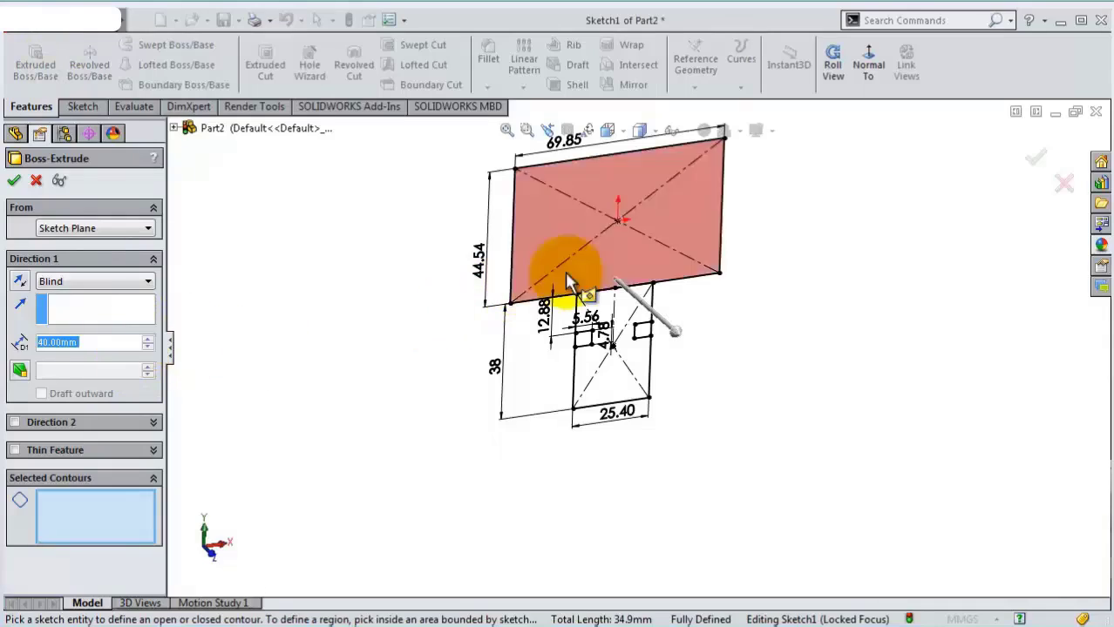
{"action": "left_click", "coordinate": [602, 277]}
{"action": "left_click", "coordinate": [620, 394]}
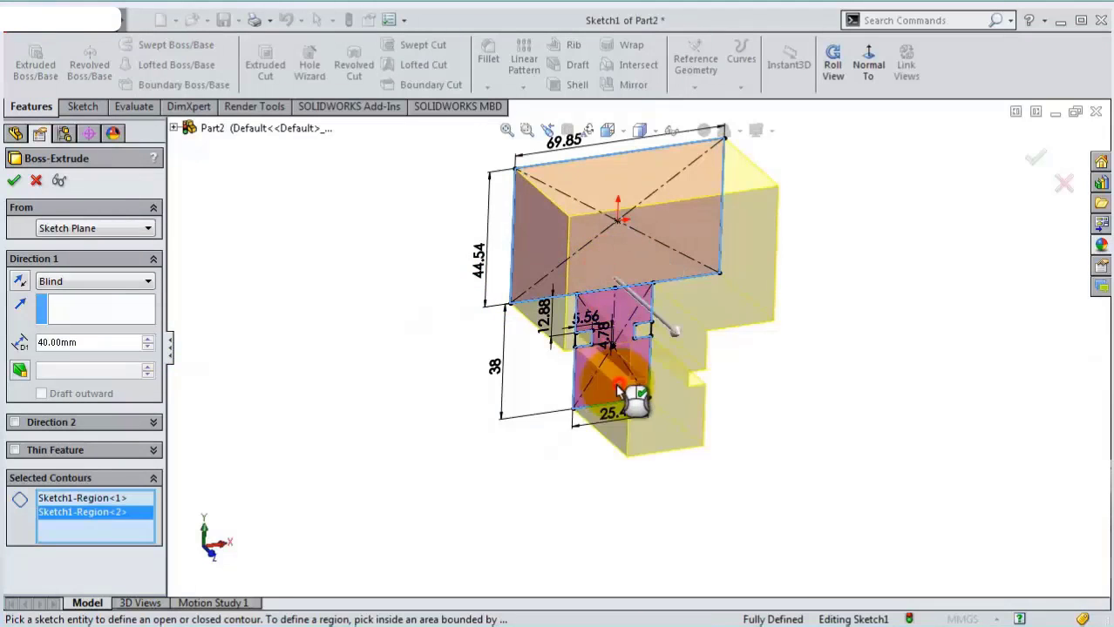
{"action": "mouse_move", "coordinate": [472, 418]}
{"action": "middle_mouse_down"}
{"action": "mouse_move", "coordinate": [440, 379]}
{"action": "mouse_move", "coordinate": [468, 385]}
{"action": "middle_mouse_up"}
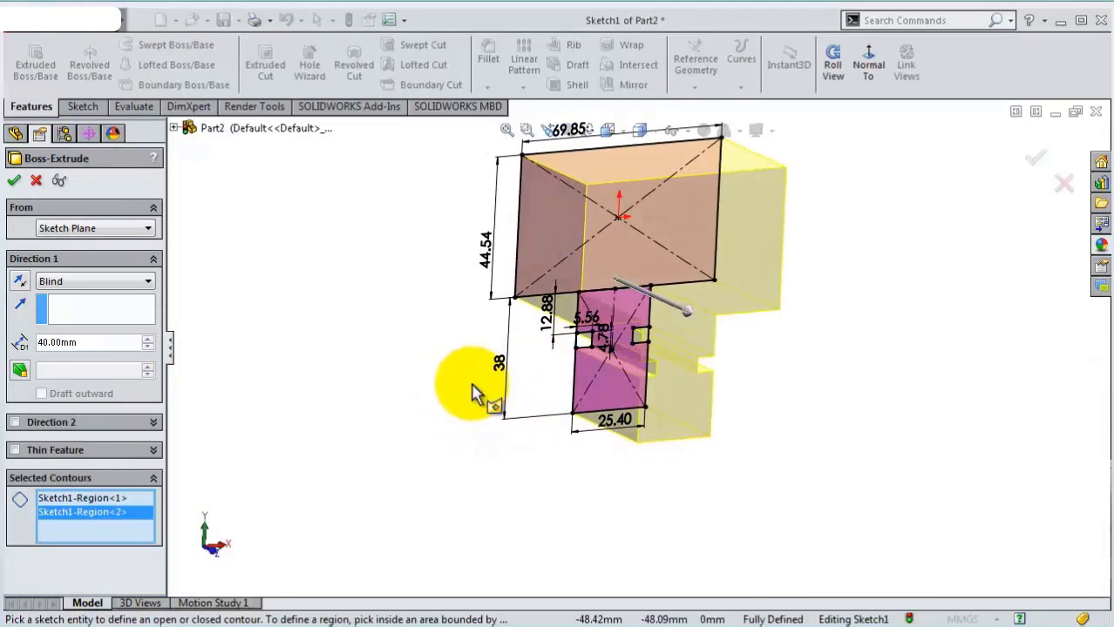
{"action": "left_click", "coordinate": [20, 281]}
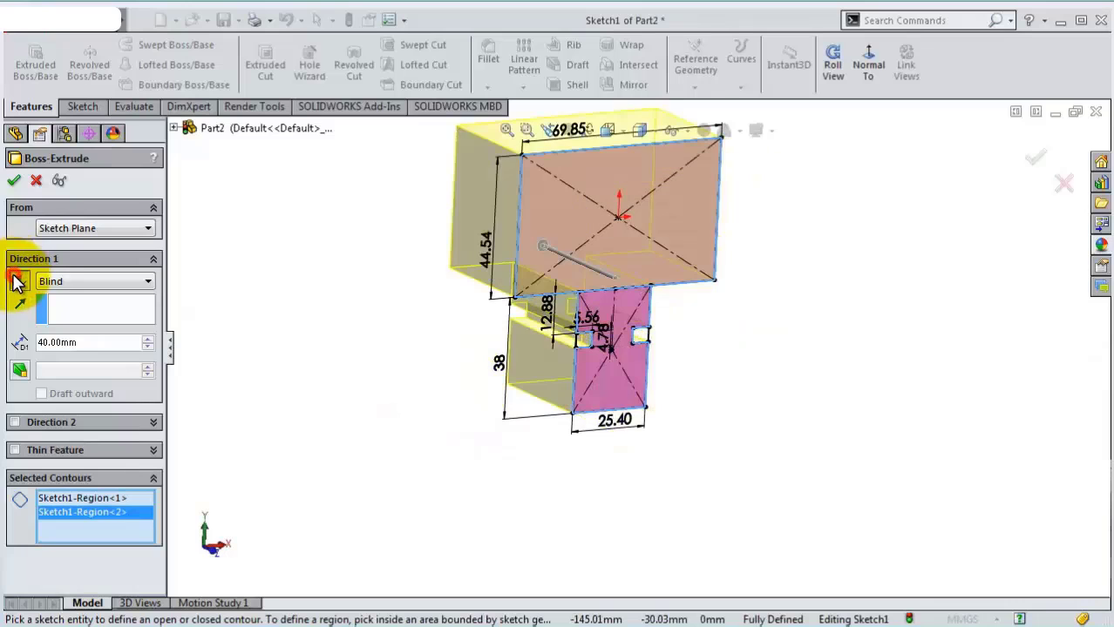
{"action": "left_click", "coordinate": [14, 181]}
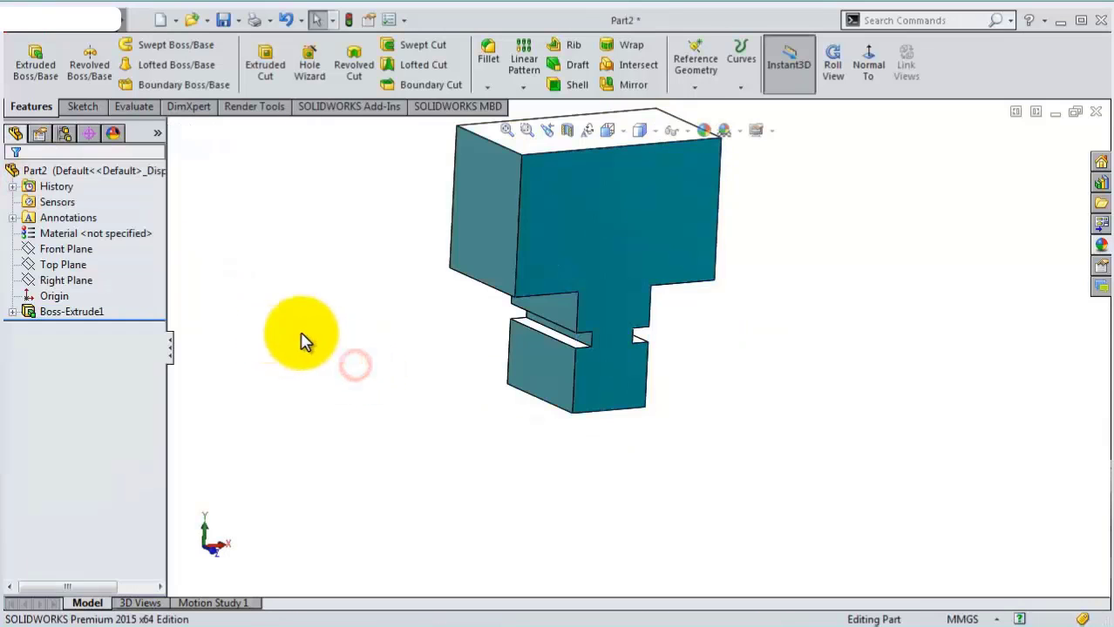
Start a sketch on the block's side face, viewed normal to it
{"action": "mouse_move", "coordinate": [301, 341]}
{"action": "middle_mouse_down"}
{"action": "mouse_move", "coordinate": [467, 400]}
{"action": "mouse_move", "coordinate": [516, 398]}
{"action": "mouse_move", "coordinate": [714, 249]}
{"action": "middle_mouse_up"}
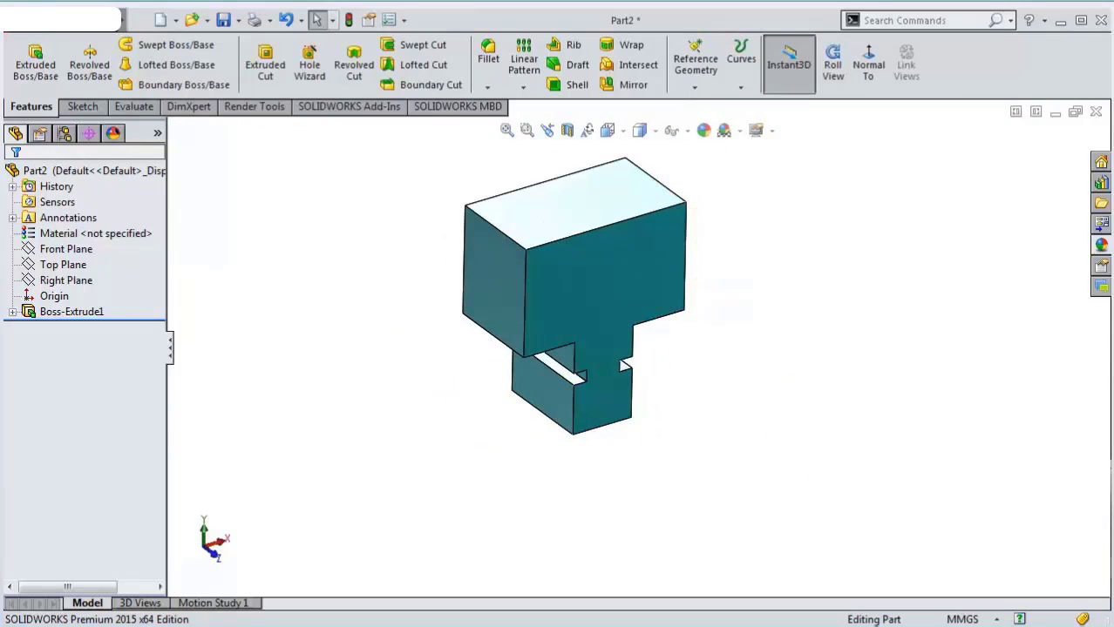
{"action": "left_click", "coordinate": [627, 318]}
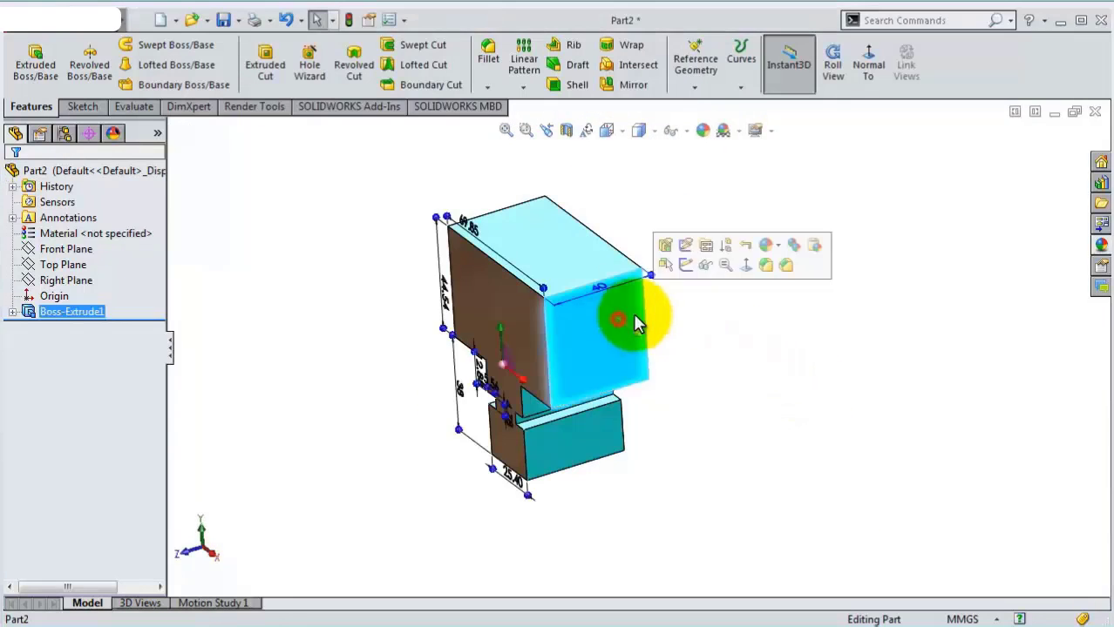
{"action": "left_click", "coordinate": [690, 272]}
{"action": "left_click", "coordinate": [712, 66]}
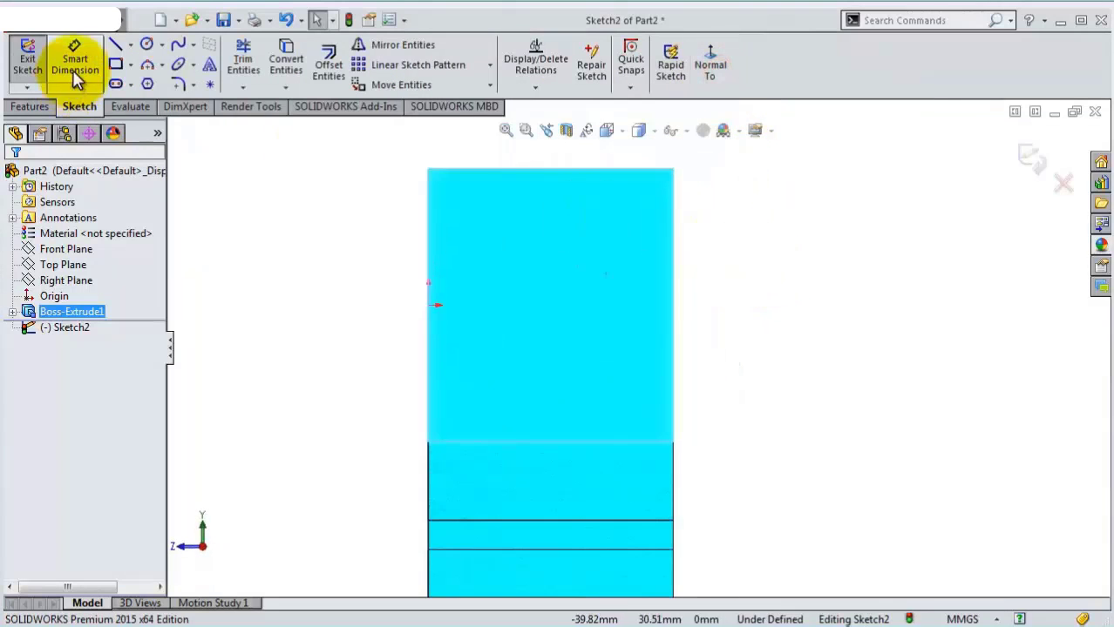
Draw lines along the top and right edges, a short horizontal, and a 3-point arc joining them
{"action": "left_click", "coordinate": [116, 45]}
{"action": "left_click", "coordinate": [549, 167]}
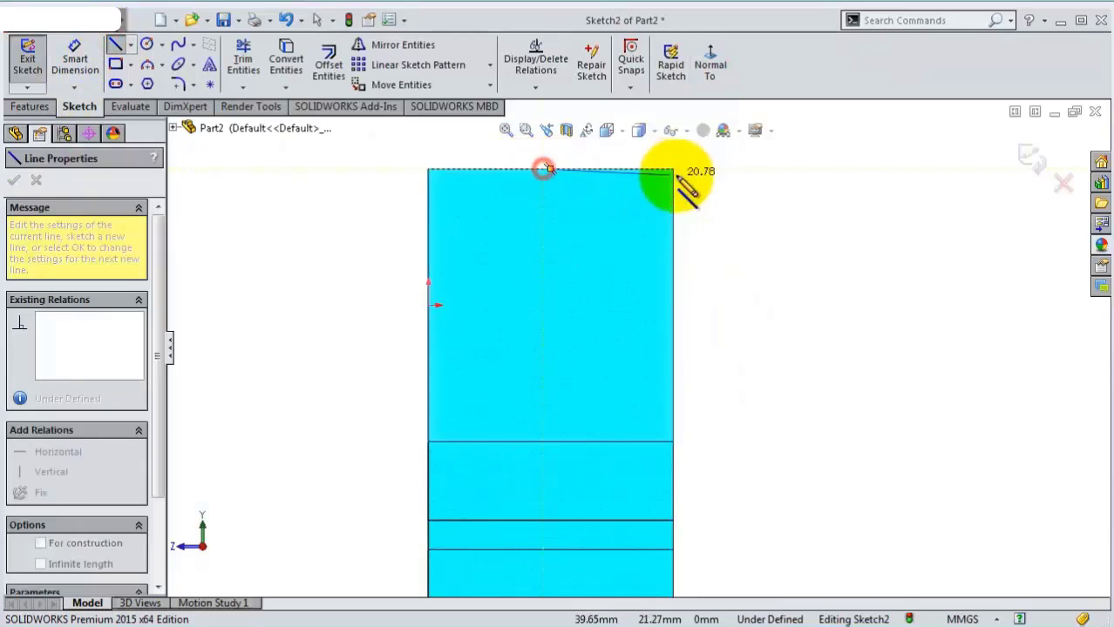
{"action": "left_click", "coordinate": [673, 168]}
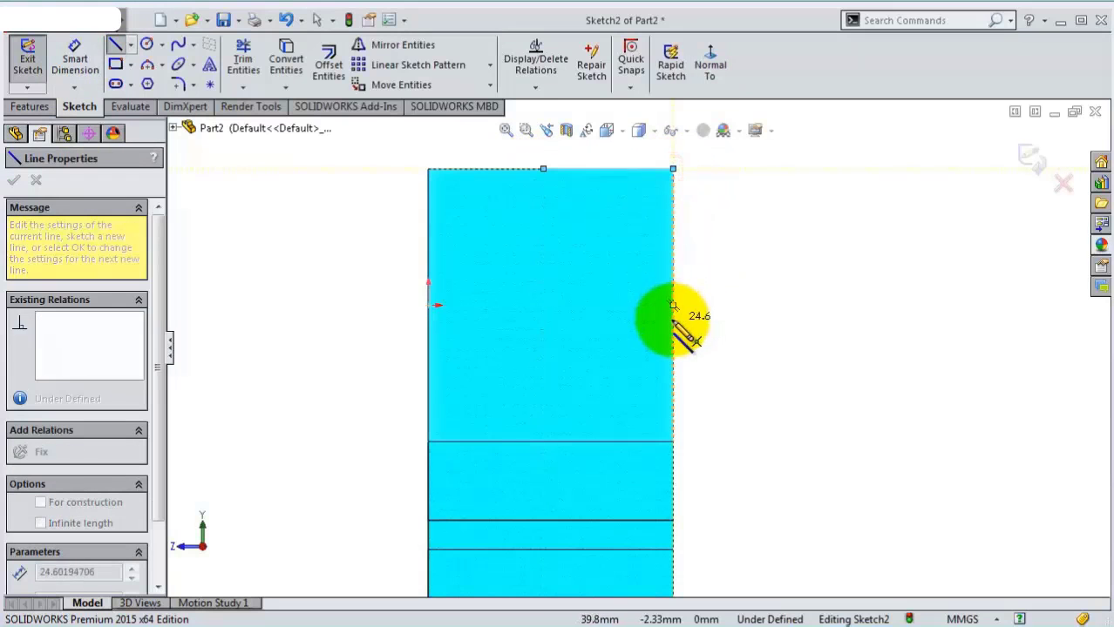
{"action": "left_click", "coordinate": [673, 319]}
{"action": "left_click", "coordinate": [618, 319]}
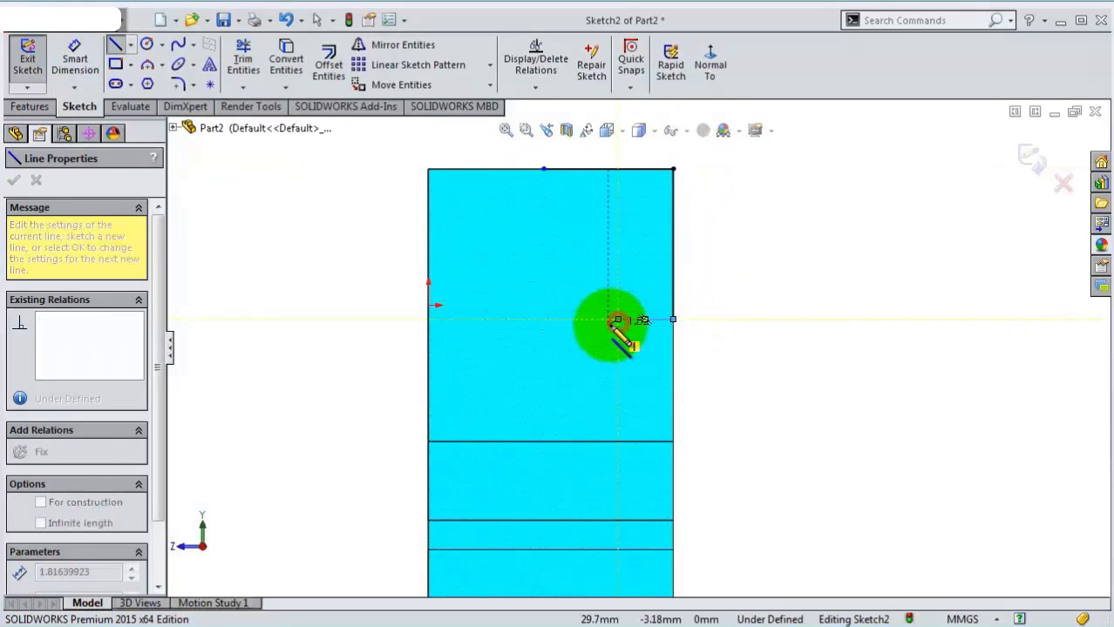
{"action": "key", "text": "Escape"}
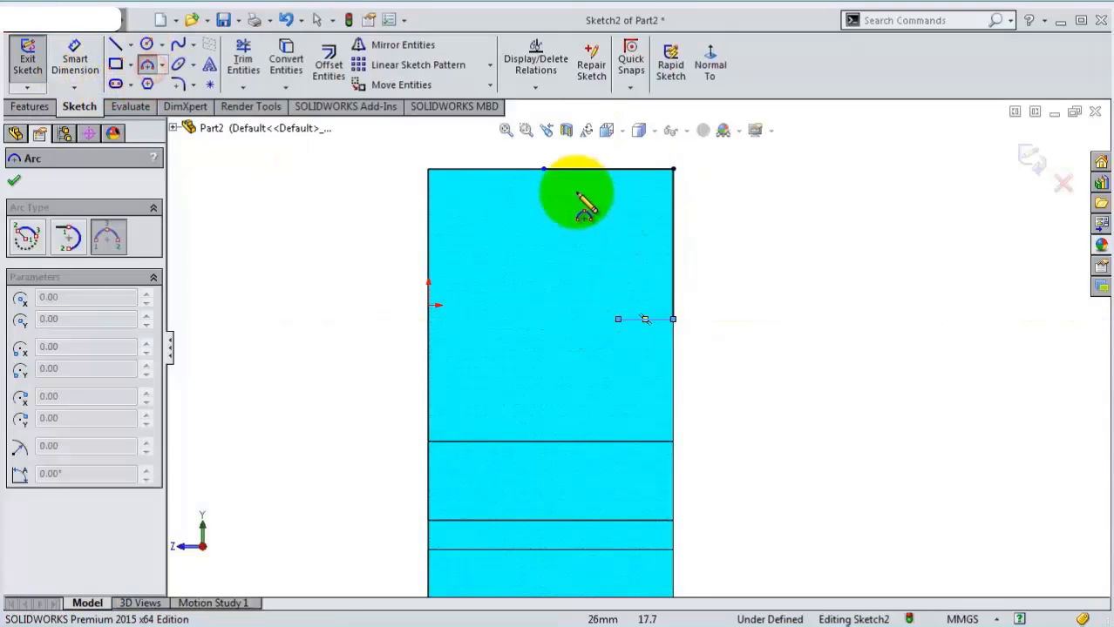
{"action": "left_click", "coordinate": [544, 169]}
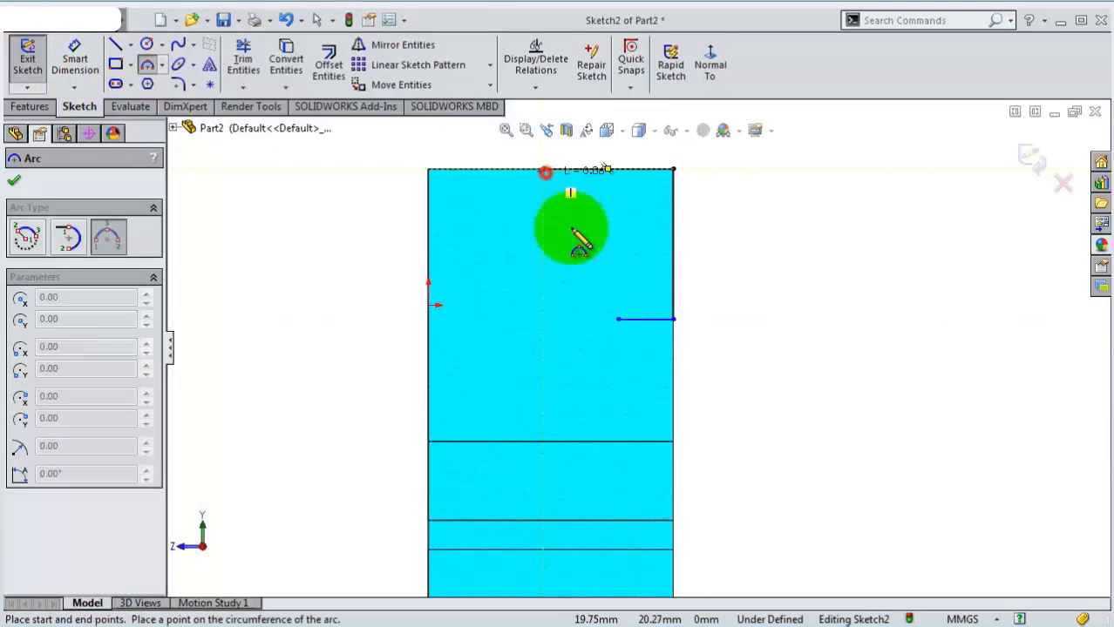
{"action": "left_click", "coordinate": [616, 318]}
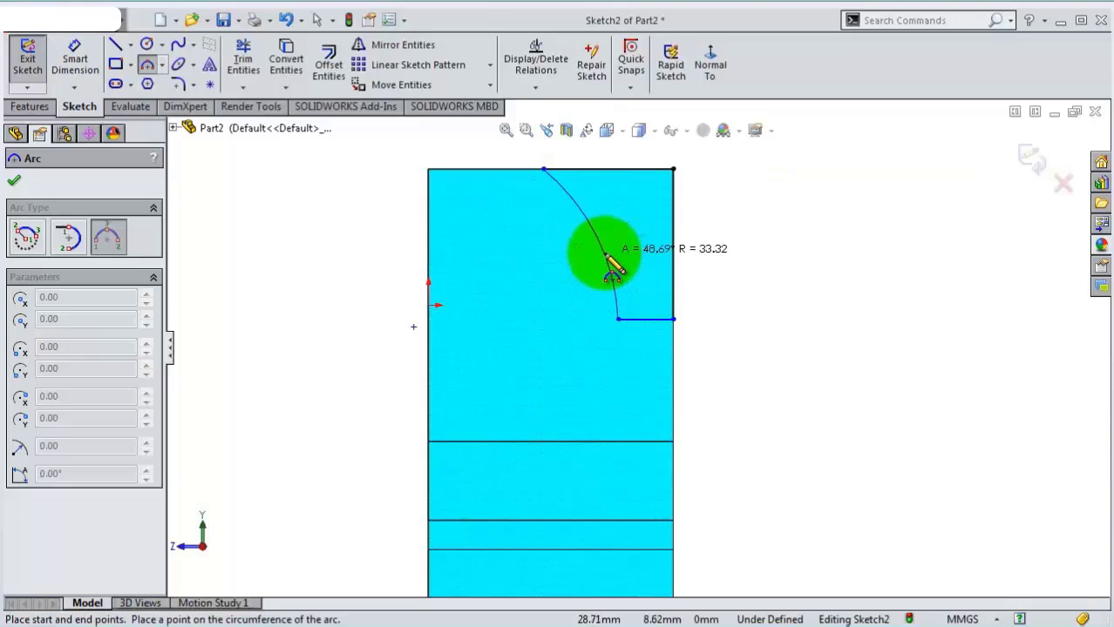
{"action": "left_click", "coordinate": [613, 267]}
Dimension the step 19 mm and the arc radius 34.93 mm
{"action": "left_click", "coordinate": [74, 59]}
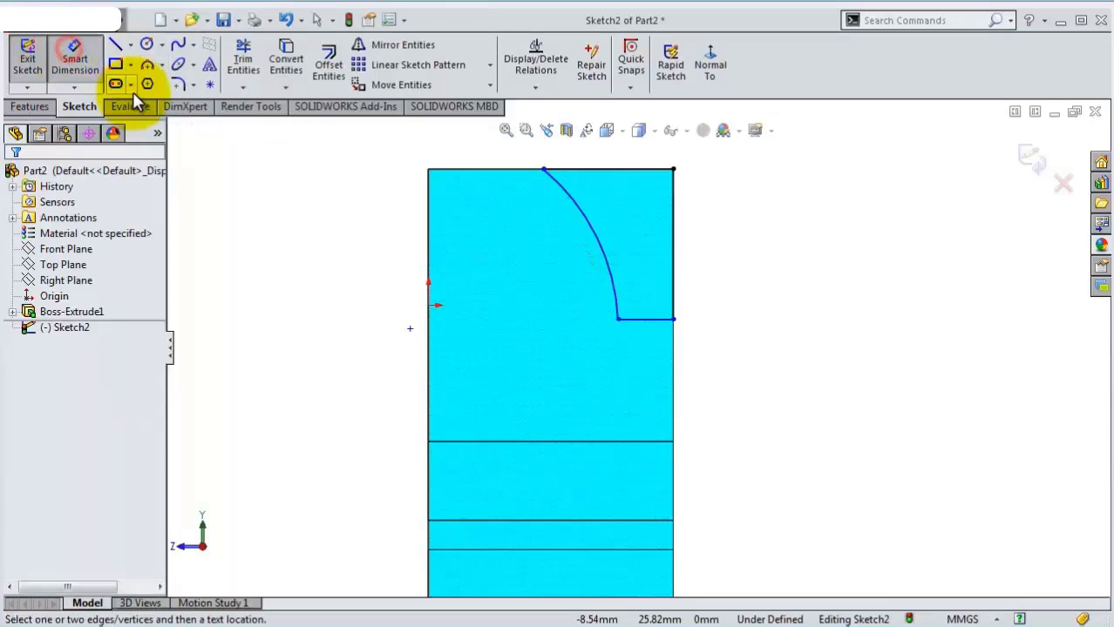
{"action": "left_click", "coordinate": [610, 429]}
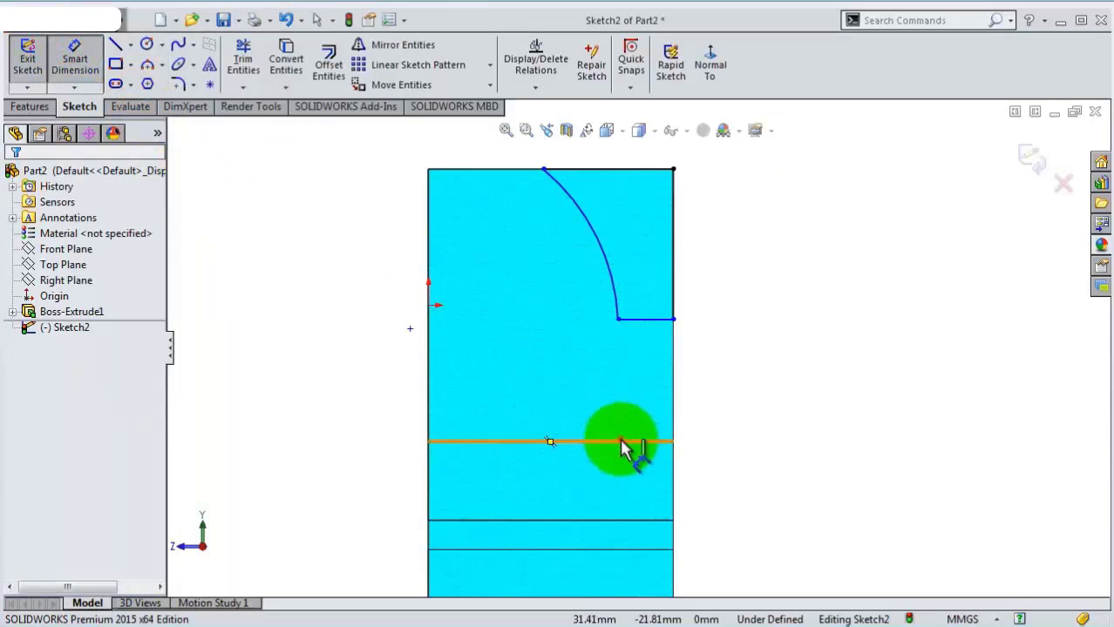
{"action": "left_click", "coordinate": [640, 319]}
{"action": "left_click", "coordinate": [740, 351]}
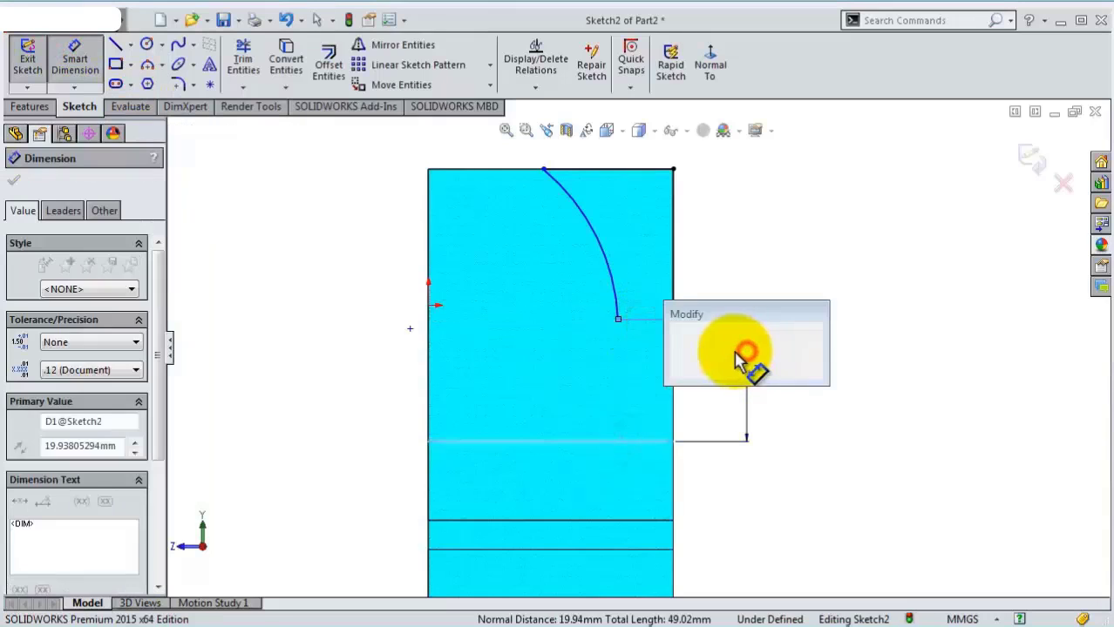
{"action": "type", "text": "19"}
{"action": "key", "text": "Return"}
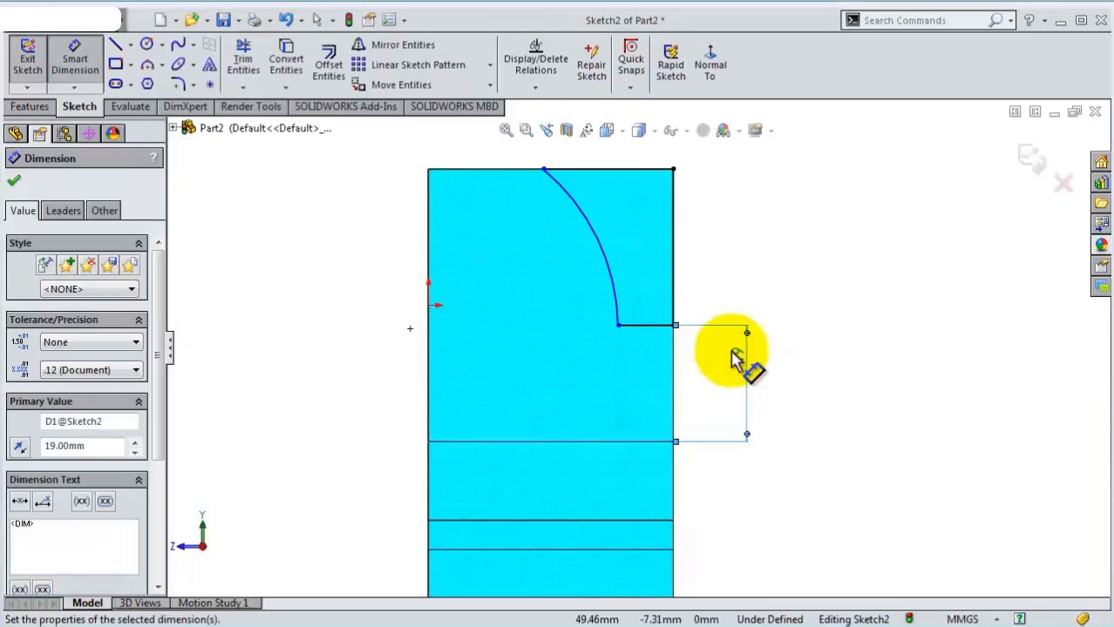
{"action": "left_click", "coordinate": [597, 285]}
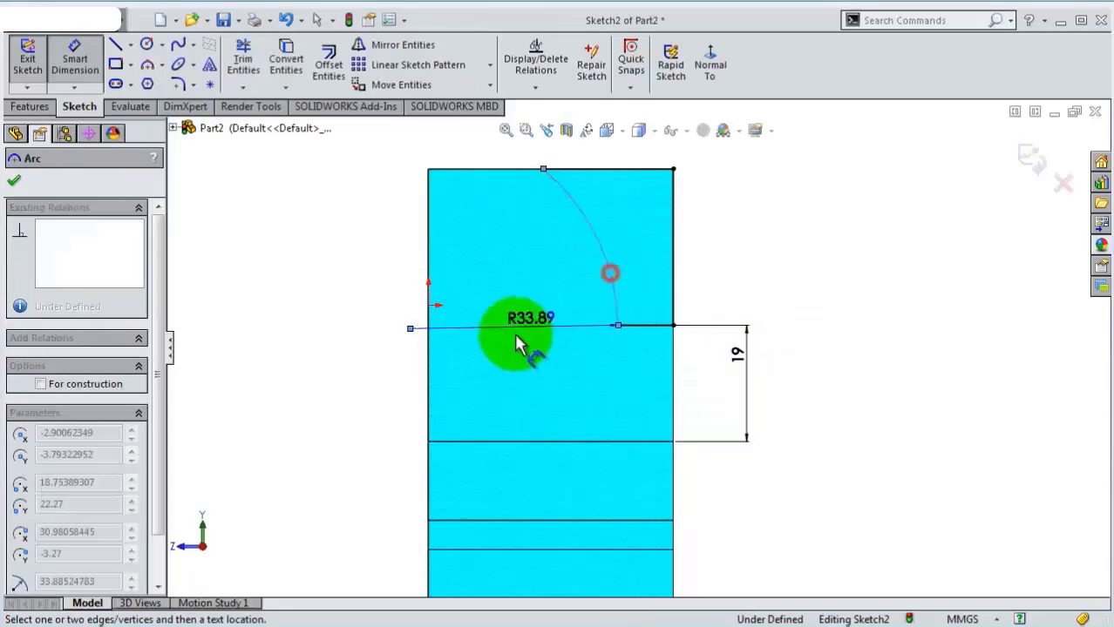
{"action": "left_click", "coordinate": [541, 311]}
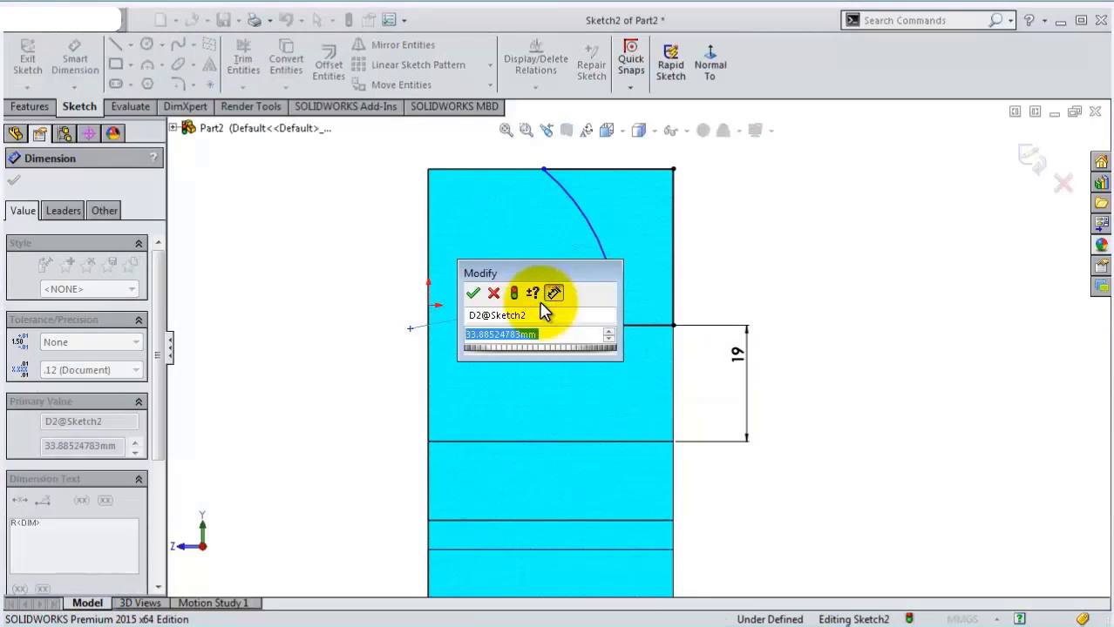
{"action": "type", "text": "34,93"}
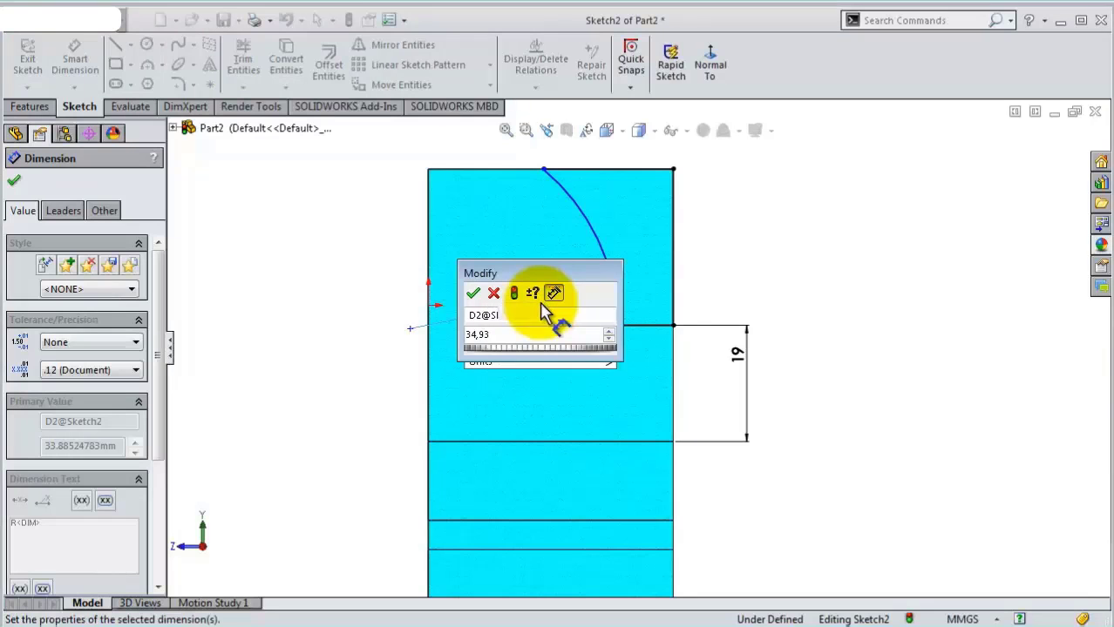
{"action": "key", "text": "Return"}
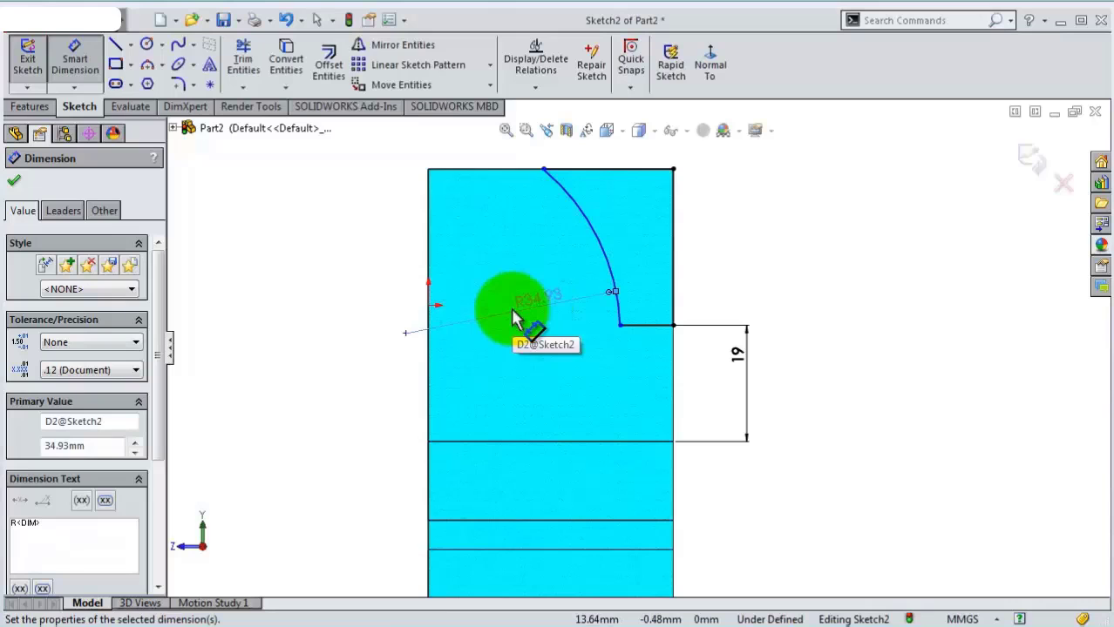
Place the arc centre 30 mm below the block's top corner
{"action": "left_click", "coordinate": [405, 335]}
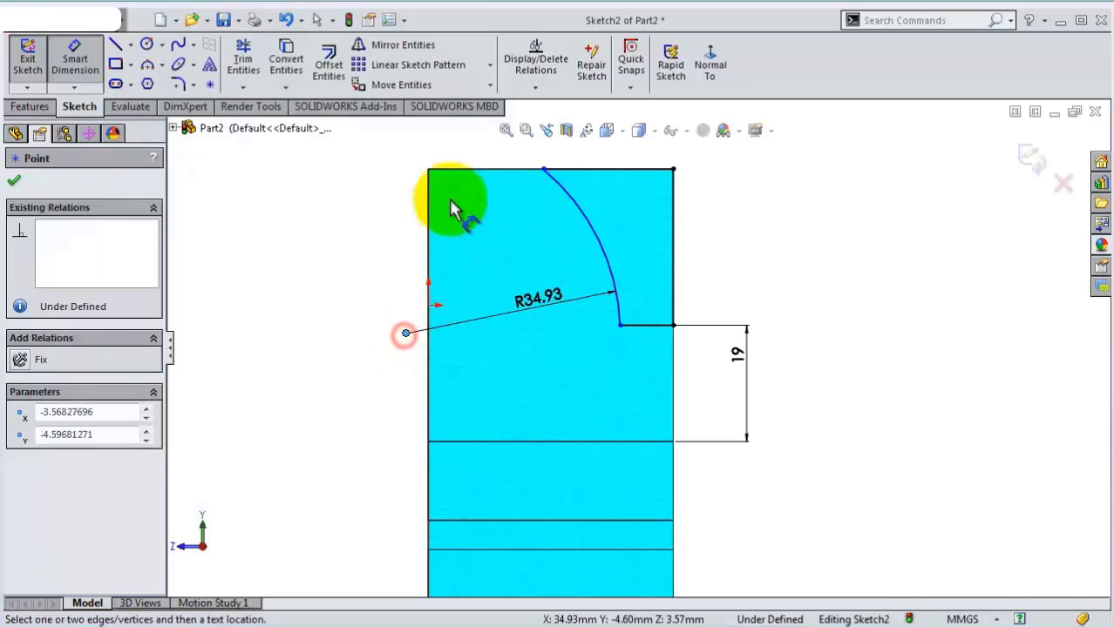
{"action": "left_click", "coordinate": [460, 168]}
{"action": "left_click", "coordinate": [319, 243]}
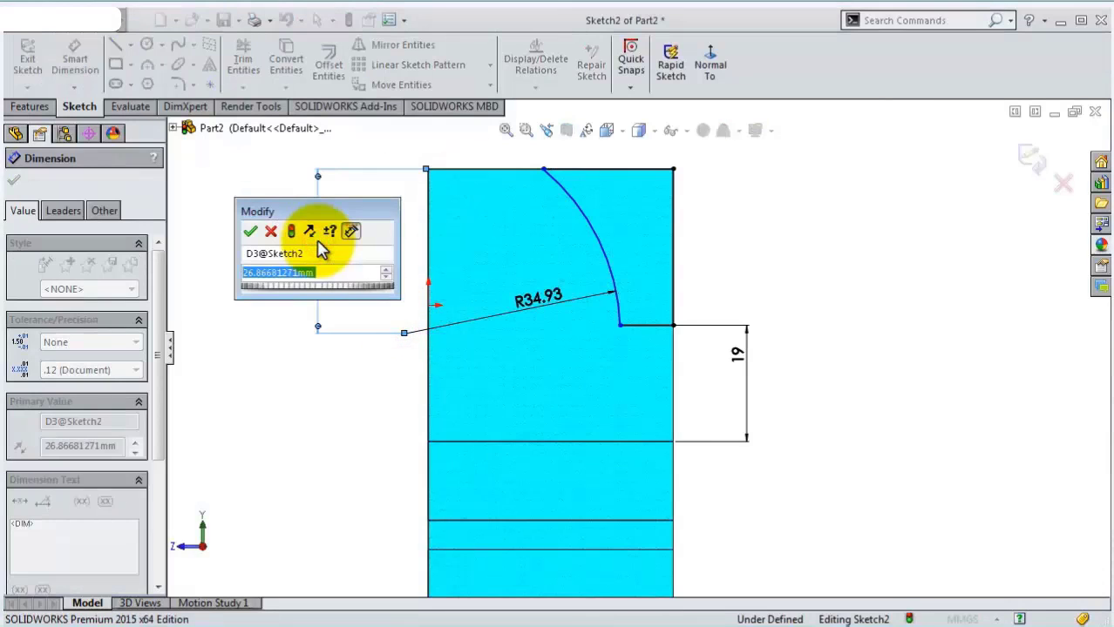
{"action": "type", "text": "30"}
{"action": "key", "text": "Return"}
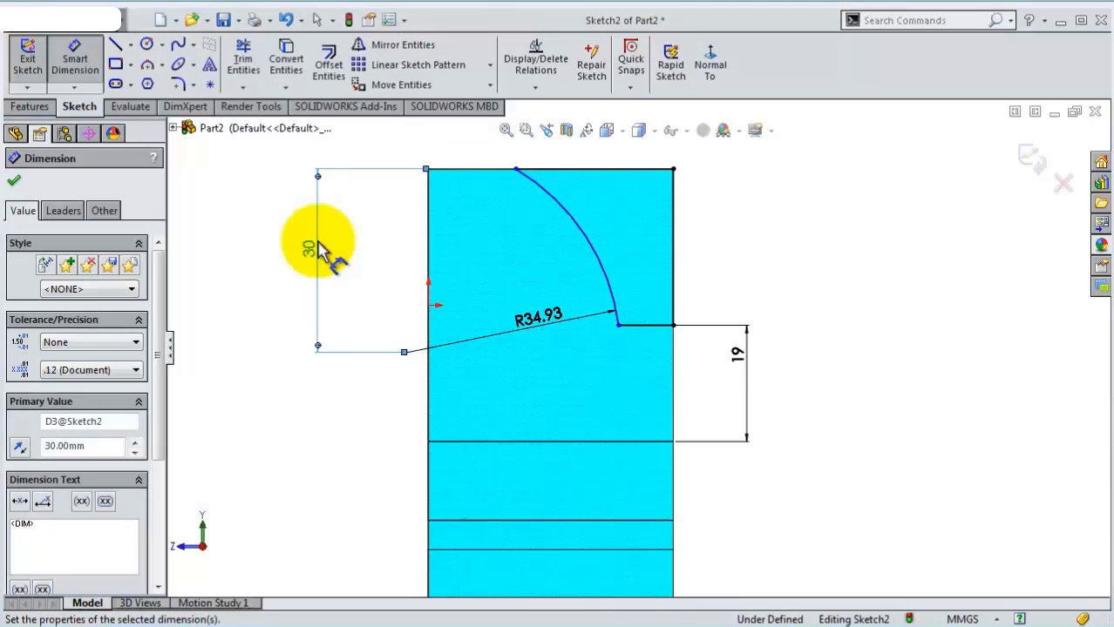
{"action": "left_click", "coordinate": [406, 356]}
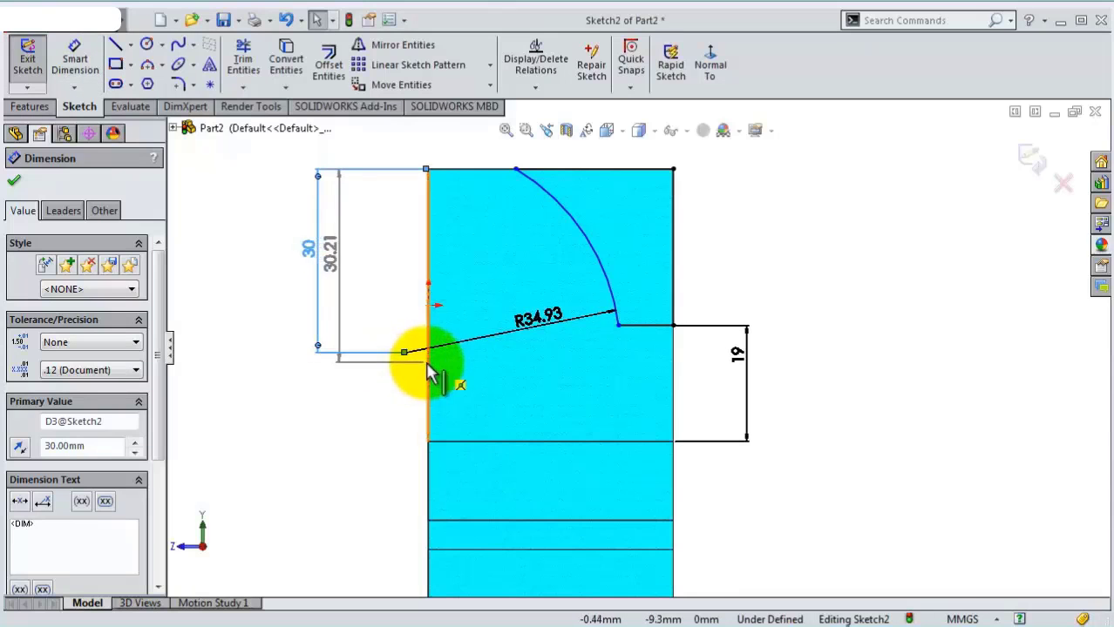
{"action": "left_click", "coordinate": [424, 340]}
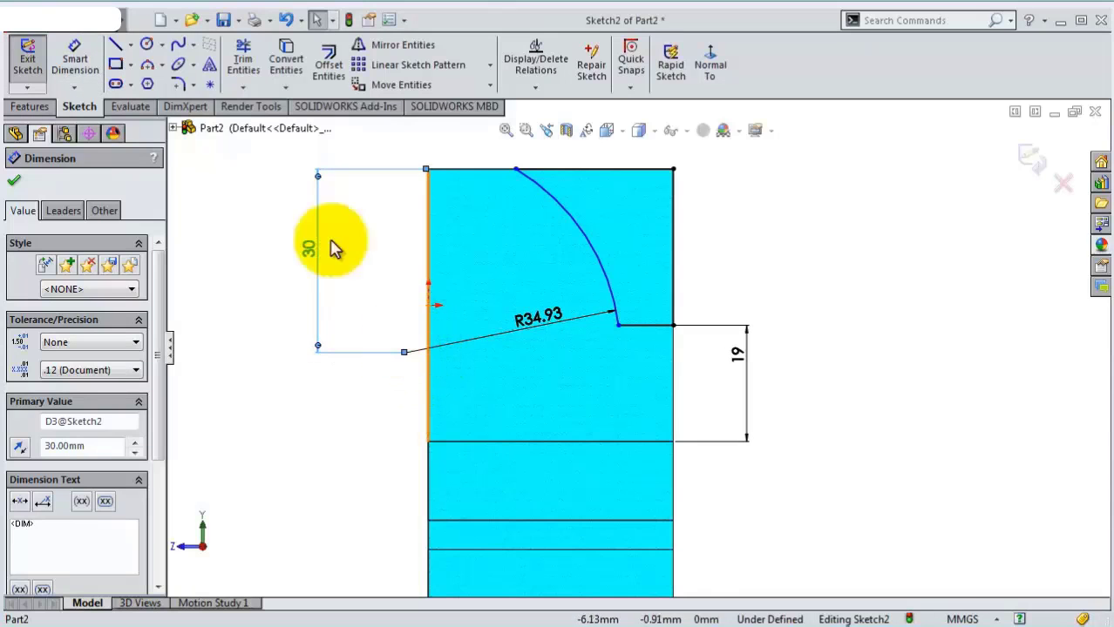
Set the arc centre 3.18 mm from the block's left edge
{"action": "left_click", "coordinate": [75, 77]}
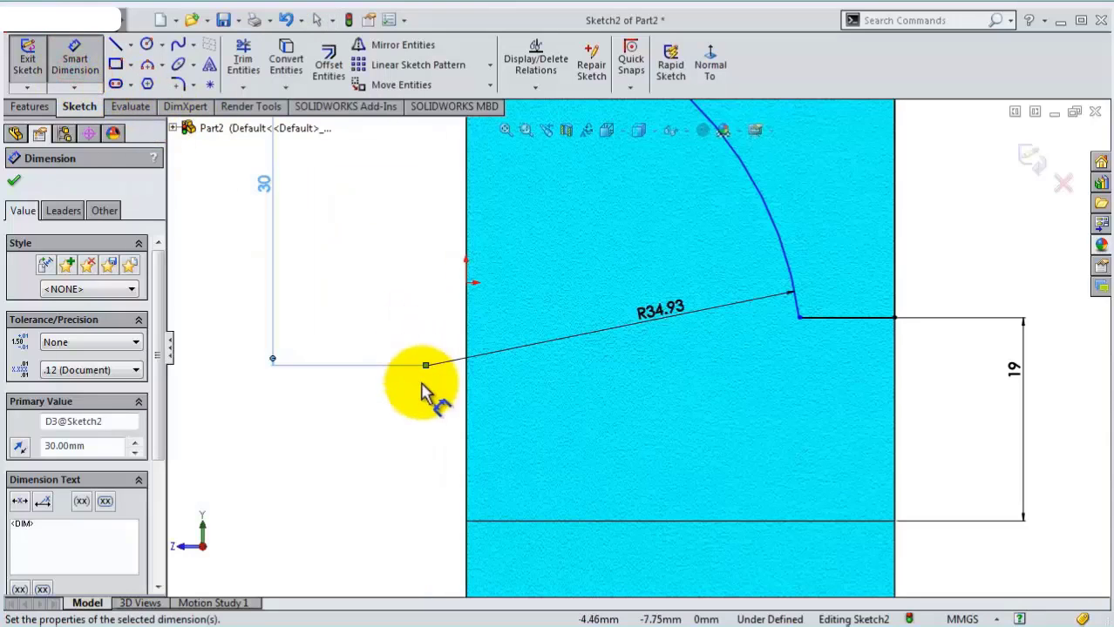
{"action": "scroll", "coordinate": [427, 348], "scroll_direction": "down", "scroll_amount": 2}
{"action": "left_click", "coordinate": [465, 398]}
{"action": "left_click", "coordinate": [426, 366]}
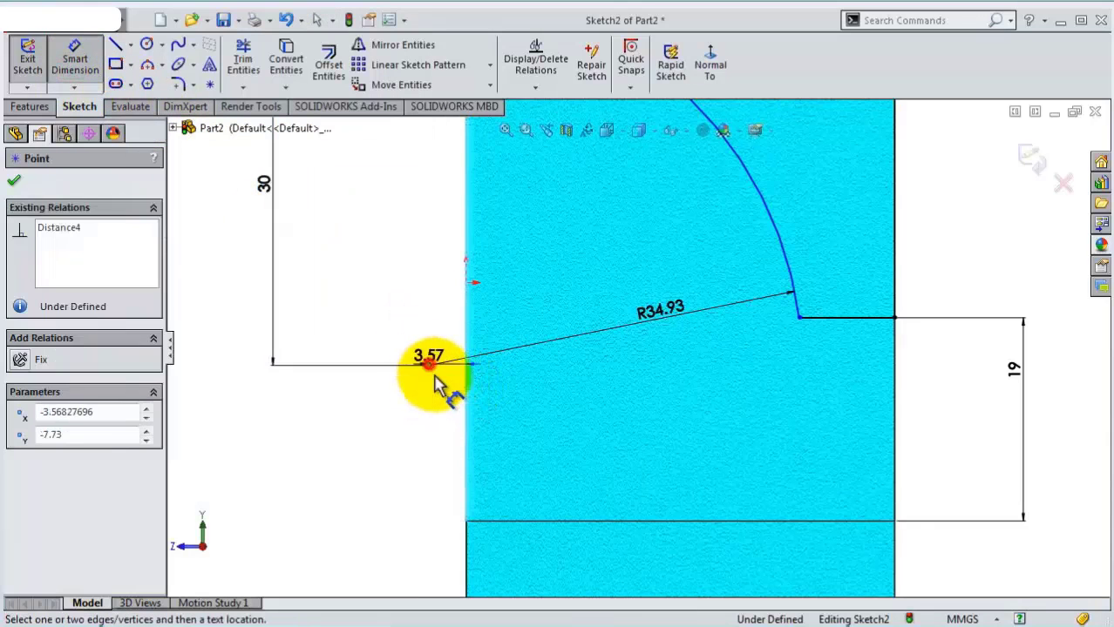
{"action": "left_click", "coordinate": [427, 418]}
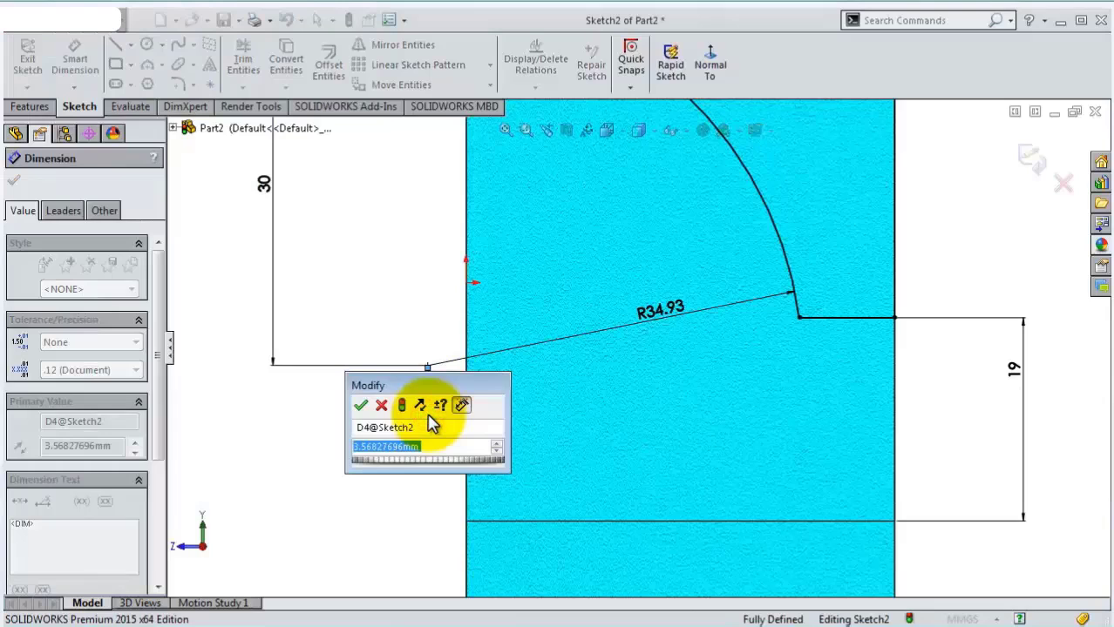
{"action": "type", "text": "3,"}
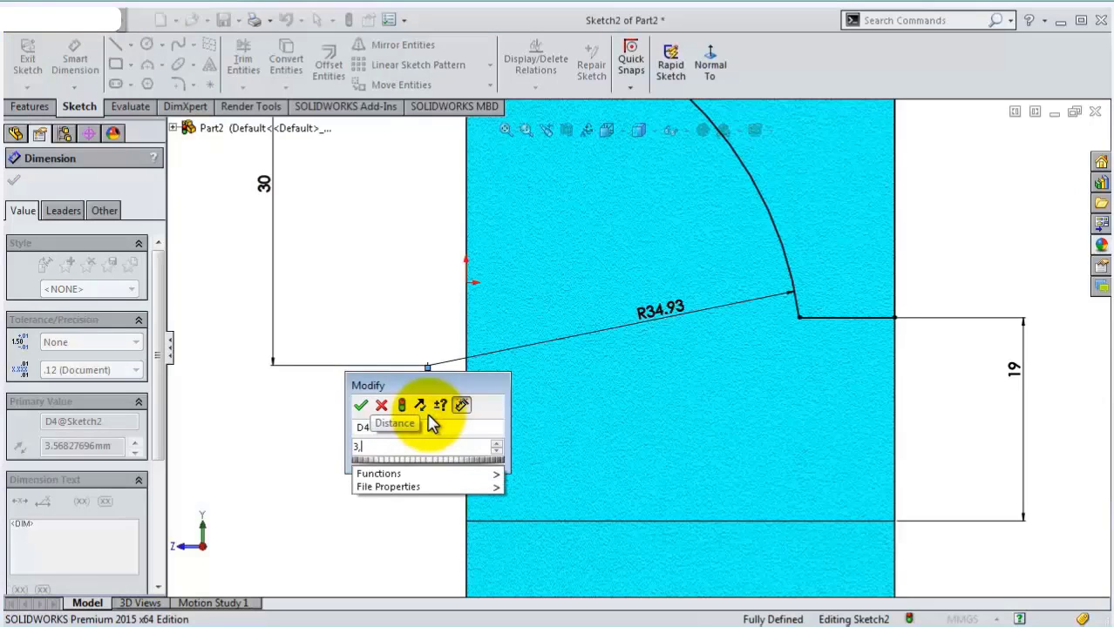
{"action": "type", "text": "18"}
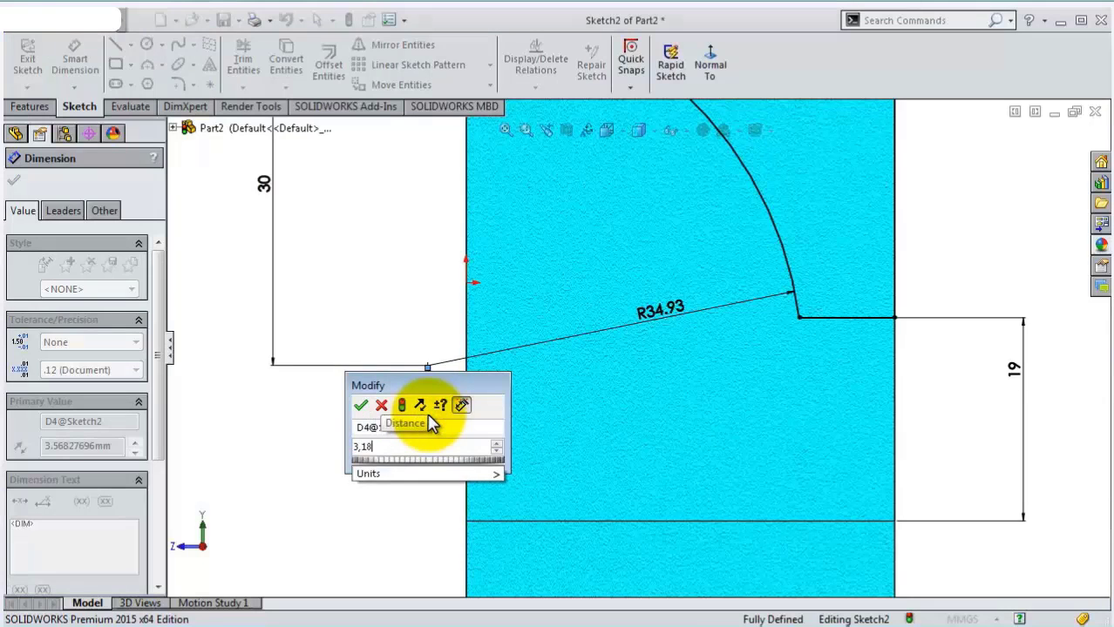
{"action": "key", "text": "Return"}
{"action": "scroll", "coordinate": [589, 364], "scroll_direction": "up", "scroll_amount": 4}
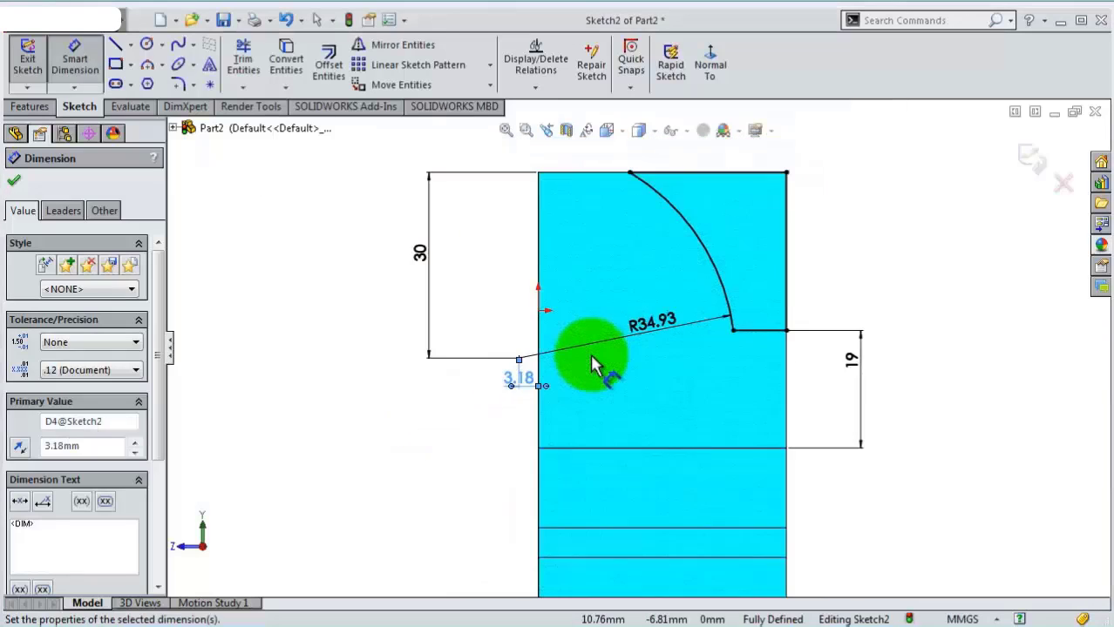
{"action": "middle_click_drag", "start_coordinate": [586, 357], "coordinate": [348, 281]}
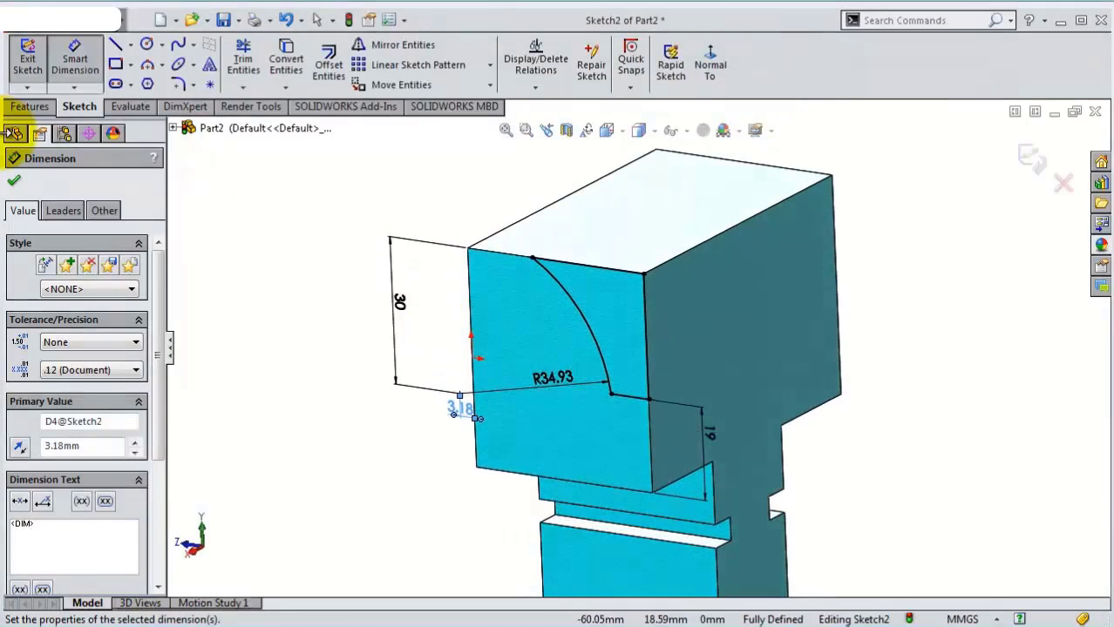
Extrude-cut the Sketch2 profile 96 mm deep through the block as Cut-Extrude1
{"action": "left_click", "coordinate": [24, 108]}
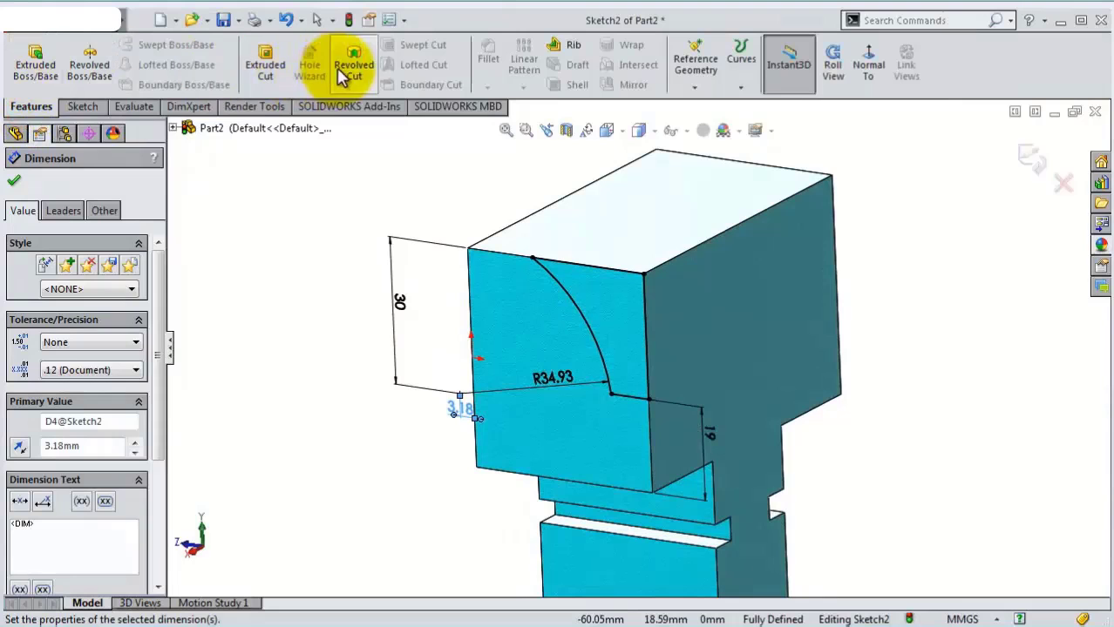
{"action": "left_click", "coordinate": [265, 65]}
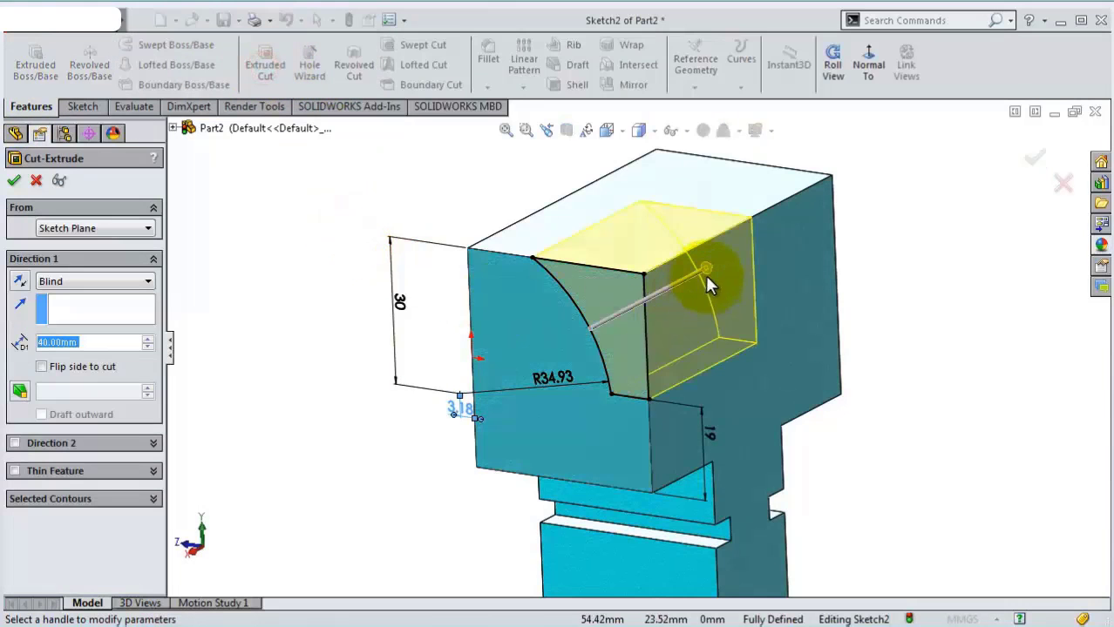
{"action": "left_click_drag", "start_coordinate": [706, 268], "coordinate": [836, 220]}
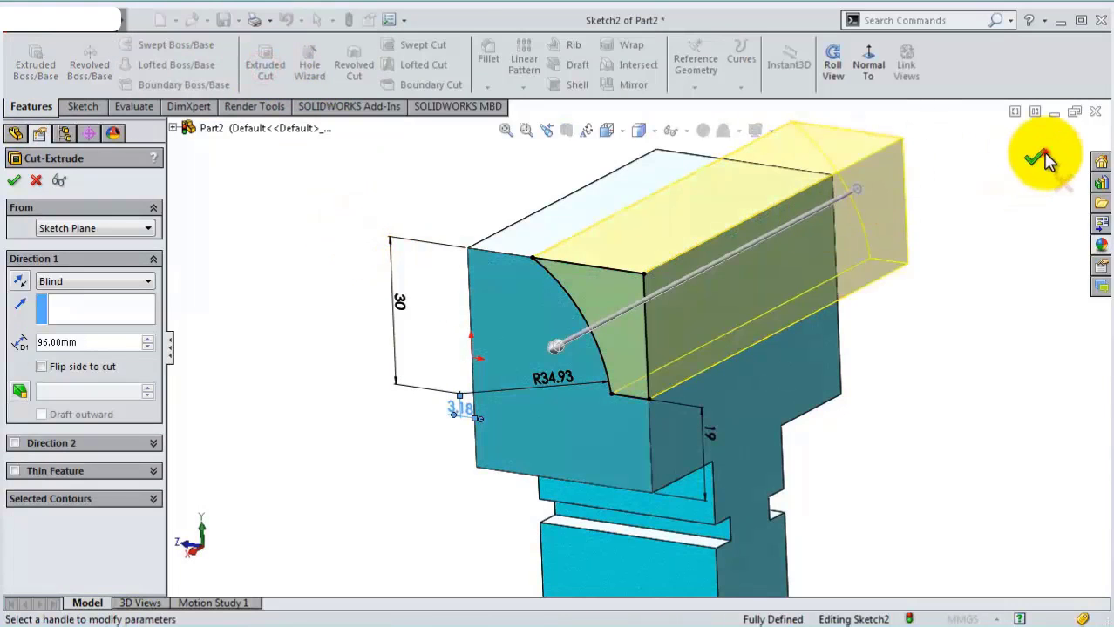
{"action": "left_click", "coordinate": [1034, 157]}
{"action": "middle_click_drag", "start_coordinate": [913, 412], "coordinate": [979, 353]}
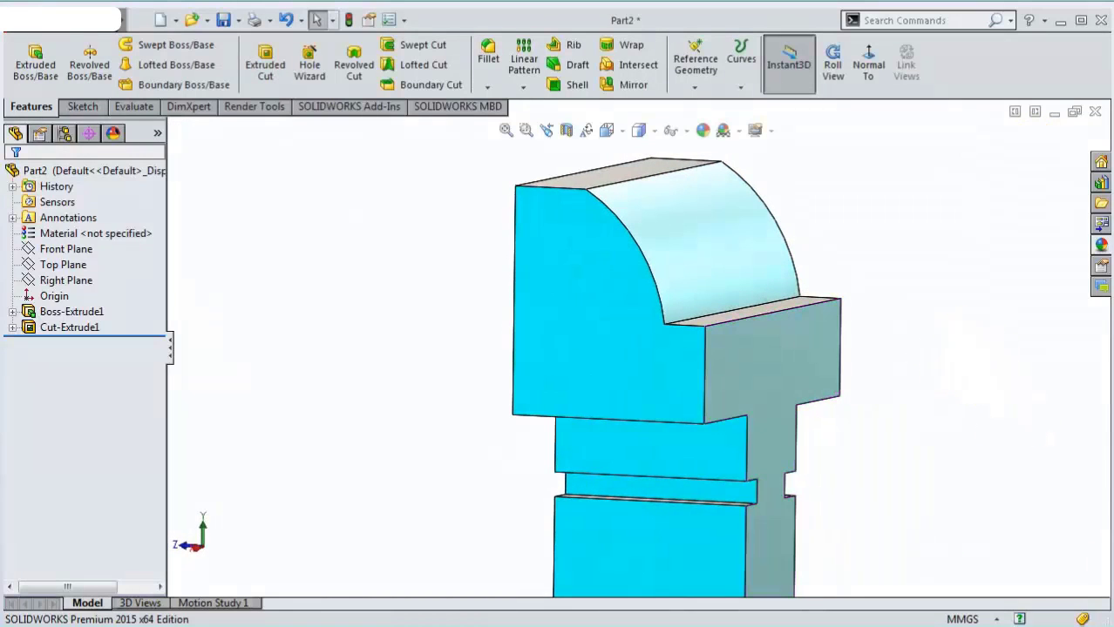
{"action": "middle_click_drag", "start_coordinate": [662, 366], "coordinate": [488, 288]}
Start Sketch3 on the block's front face, viewed normal to it
{"action": "left_click", "coordinate": [482, 276]}
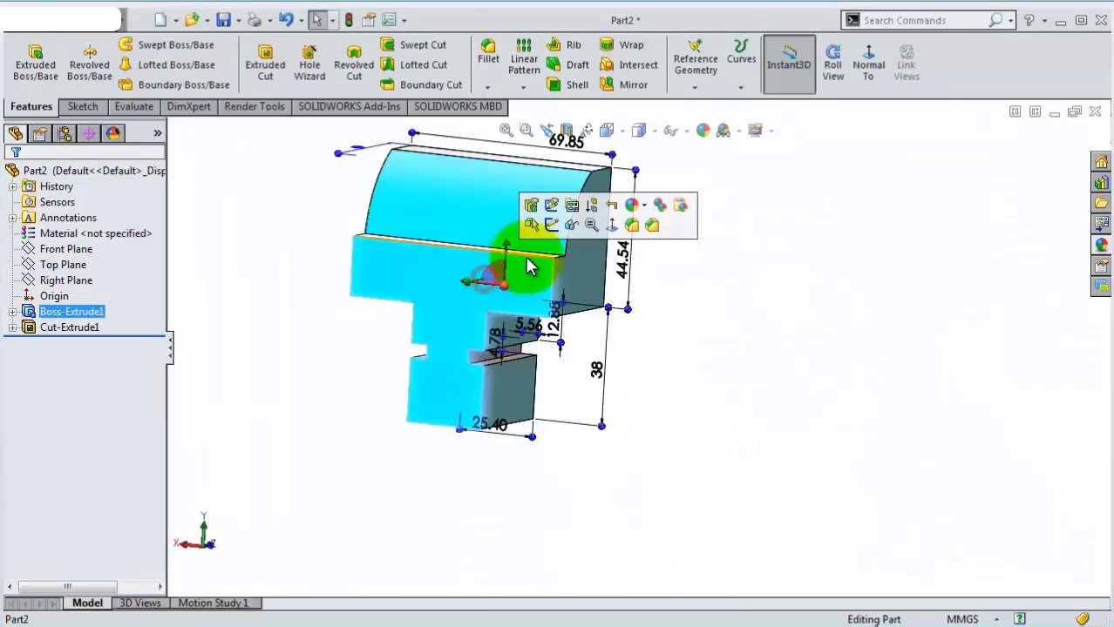
{"action": "left_click", "coordinate": [544, 228]}
{"action": "left_click", "coordinate": [714, 44]}
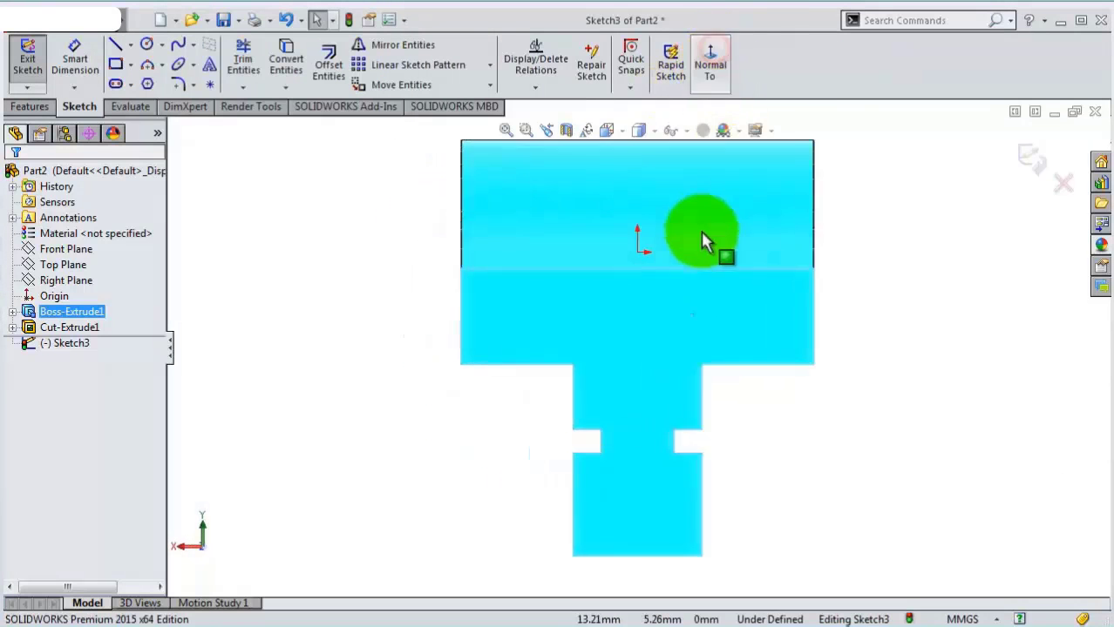
{"action": "scroll", "coordinate": [689, 234], "scroll_direction": "down", "scroll_amount": 3}
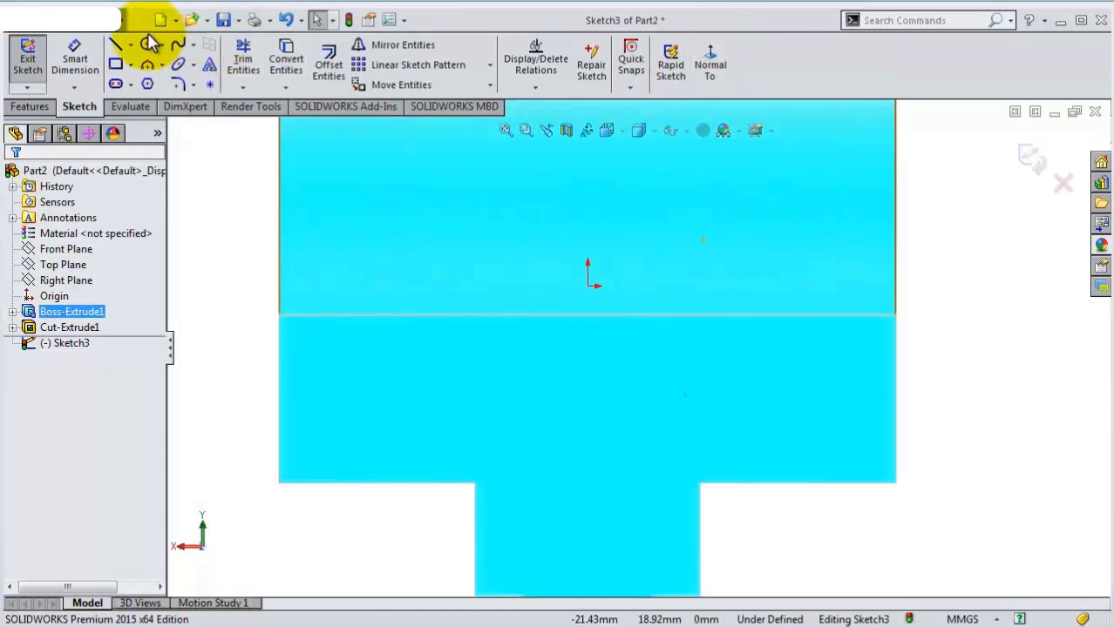
Draw a semicircular three-point arc across the front face
{"action": "left_click", "coordinate": [148, 66]}
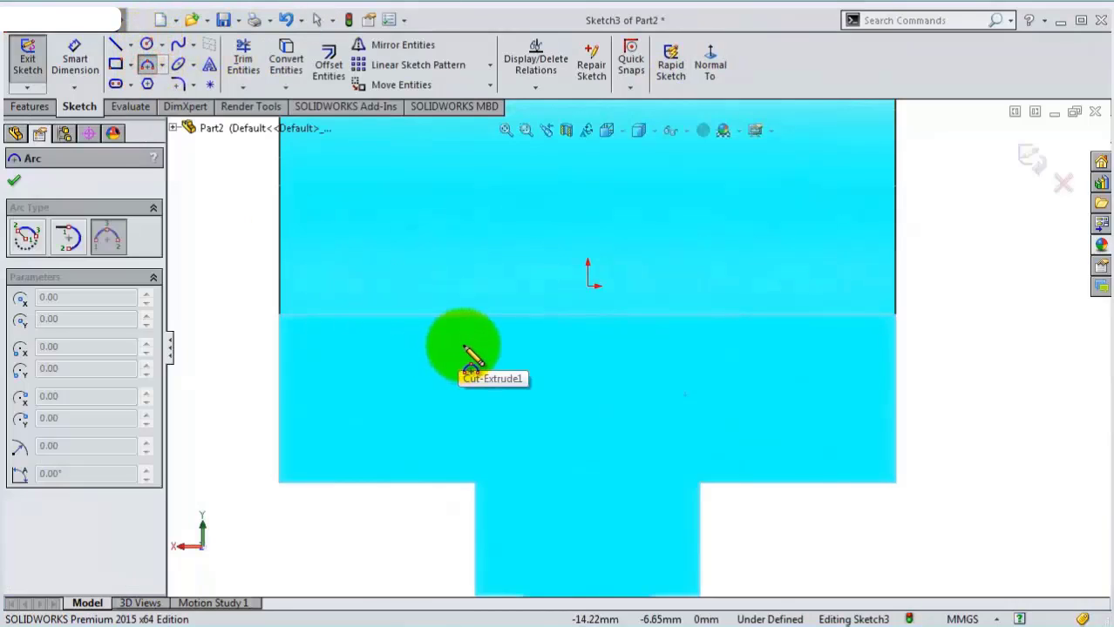
{"action": "left_click_drag", "start_coordinate": [471, 349], "coordinate": [697, 348]}
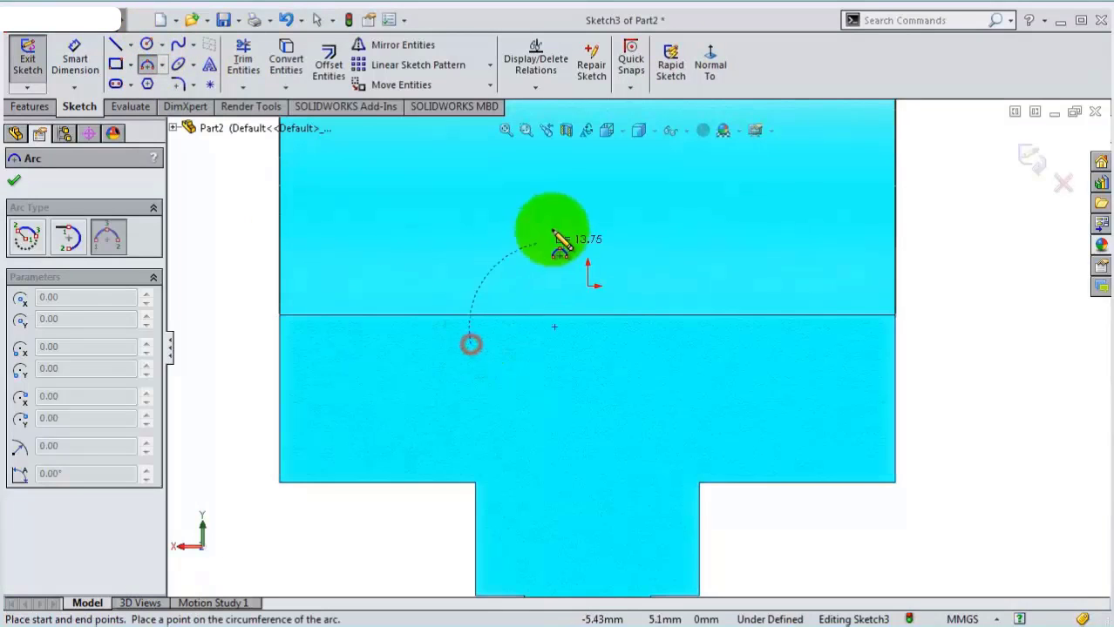
{"action": "left_click", "coordinate": [695, 345]}
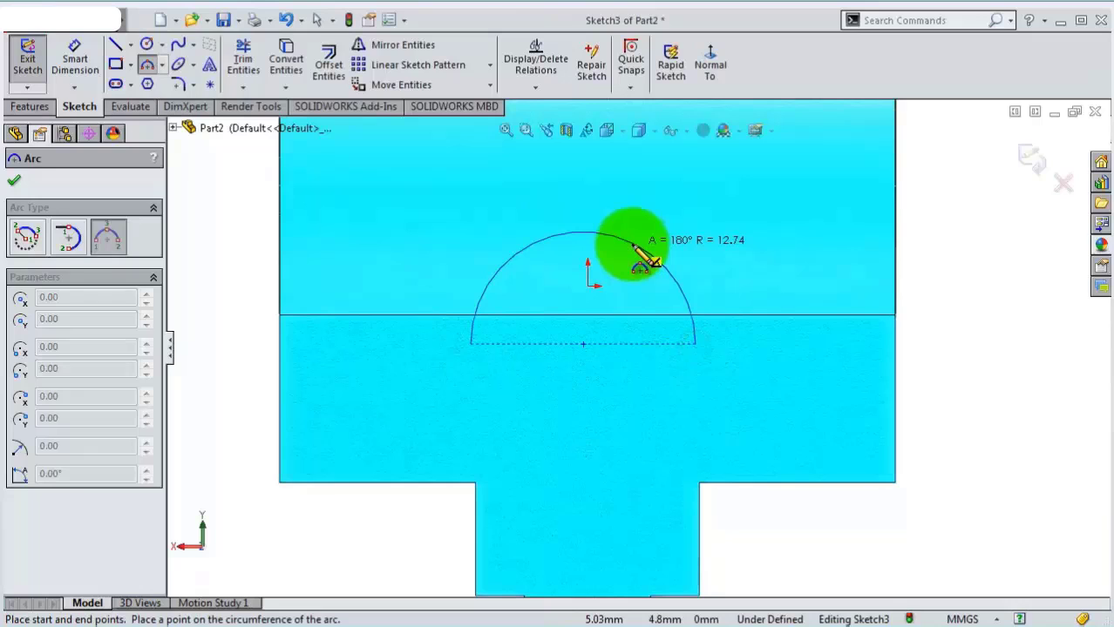
{"action": "left_click", "coordinate": [632, 246]}
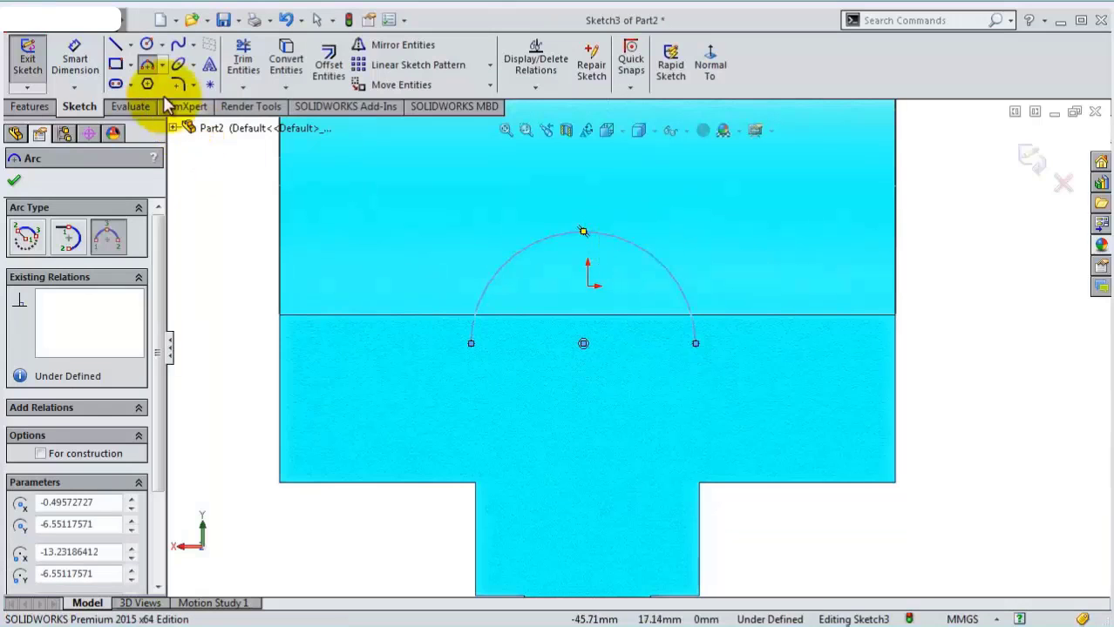
Add construction centerlines across the arc's base and down from its centre to the bottom edge
{"action": "left_click", "coordinate": [130, 45]}
{"action": "left_click", "coordinate": [157, 81]}
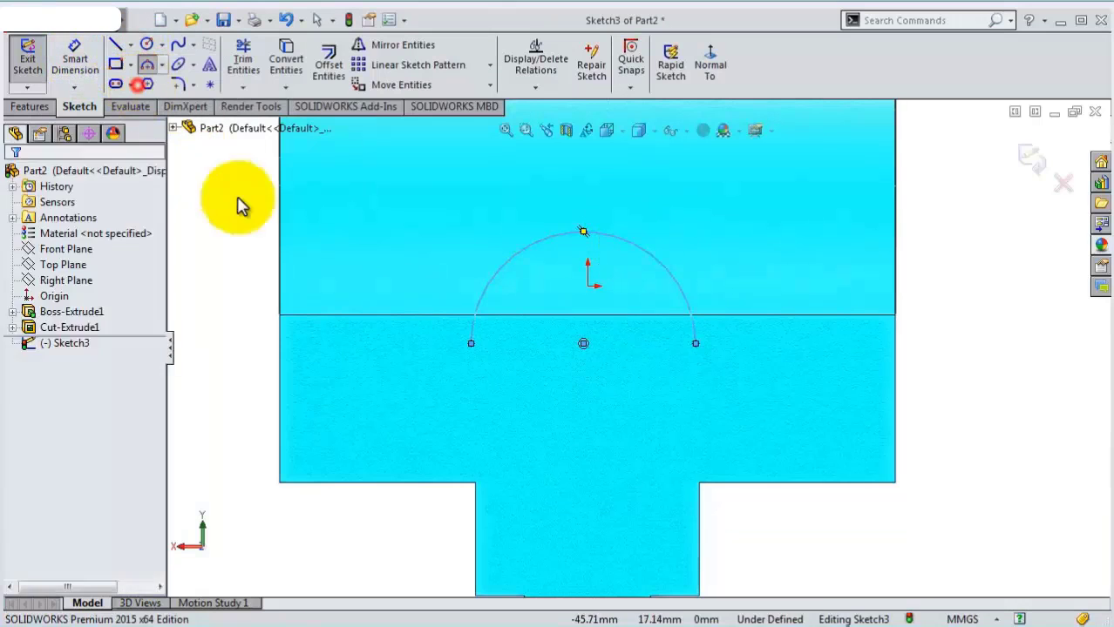
{"action": "left_click_drag", "start_coordinate": [471, 344], "coordinate": [695, 345]}
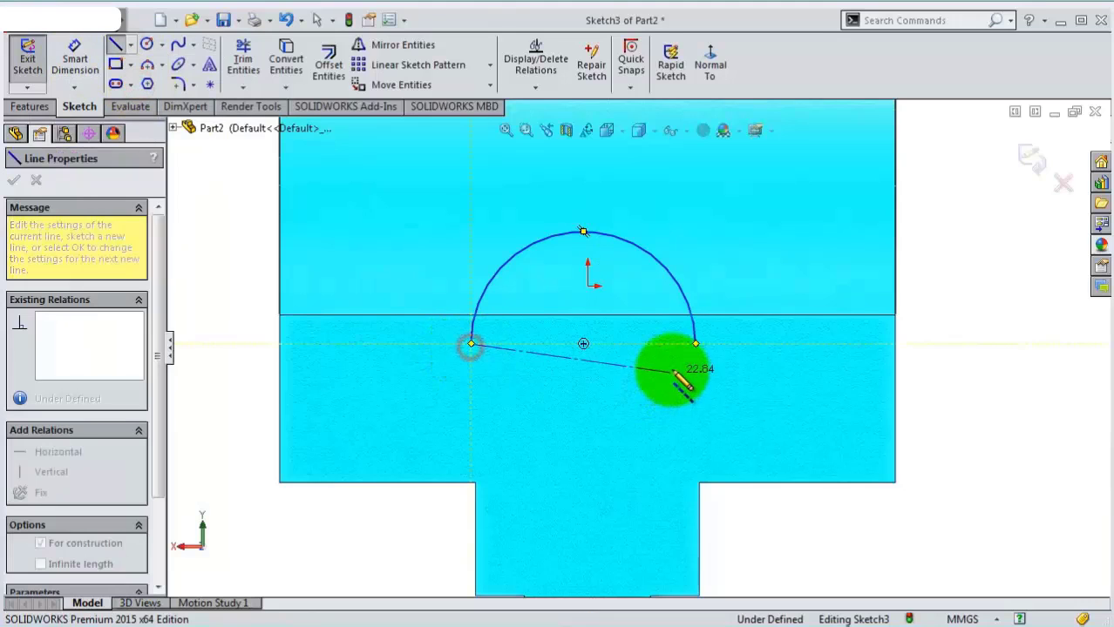
{"action": "left_click", "coordinate": [695, 343]}
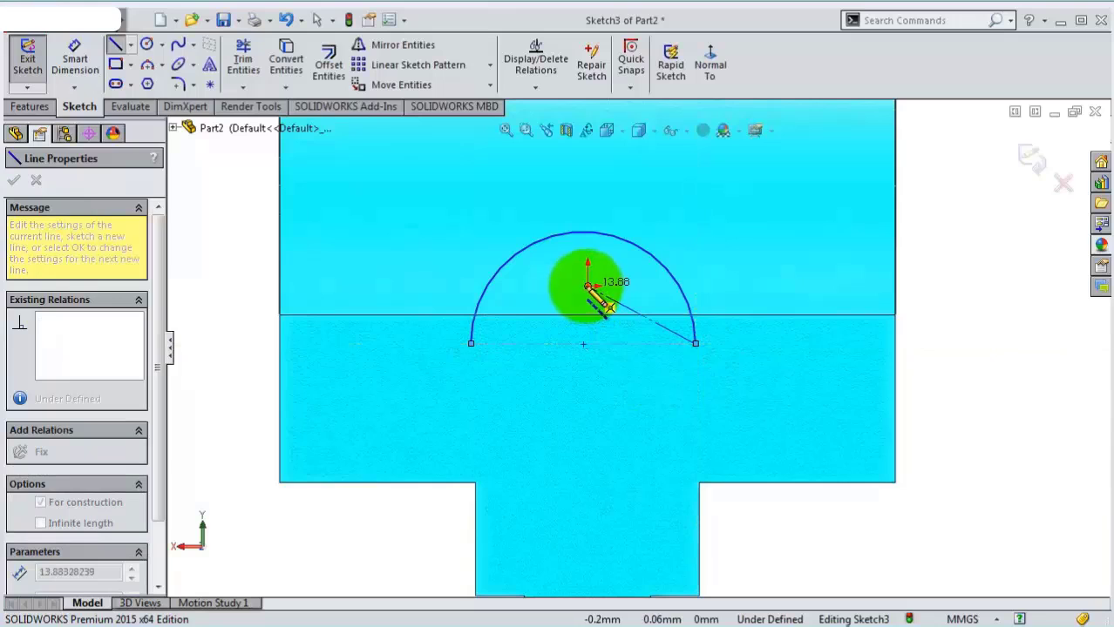
{"action": "scroll", "coordinate": [625, 418], "scroll_direction": "up", "scroll_amount": 3}
{"action": "scroll", "coordinate": [622, 477], "scroll_direction": "up", "scroll_amount": 3}
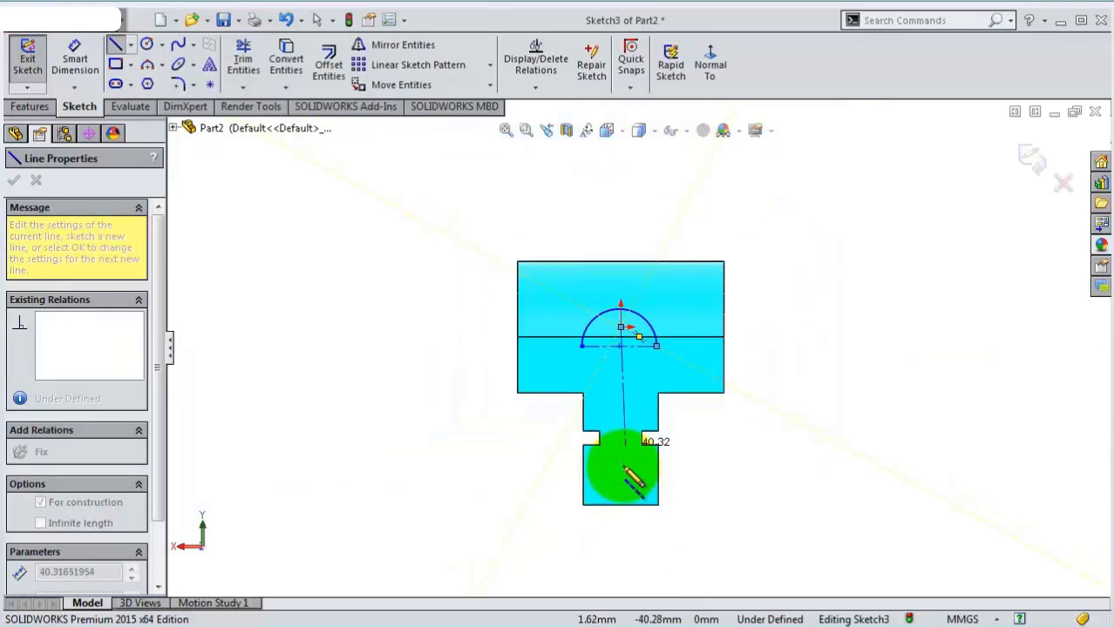
{"action": "left_click", "coordinate": [620, 505]}
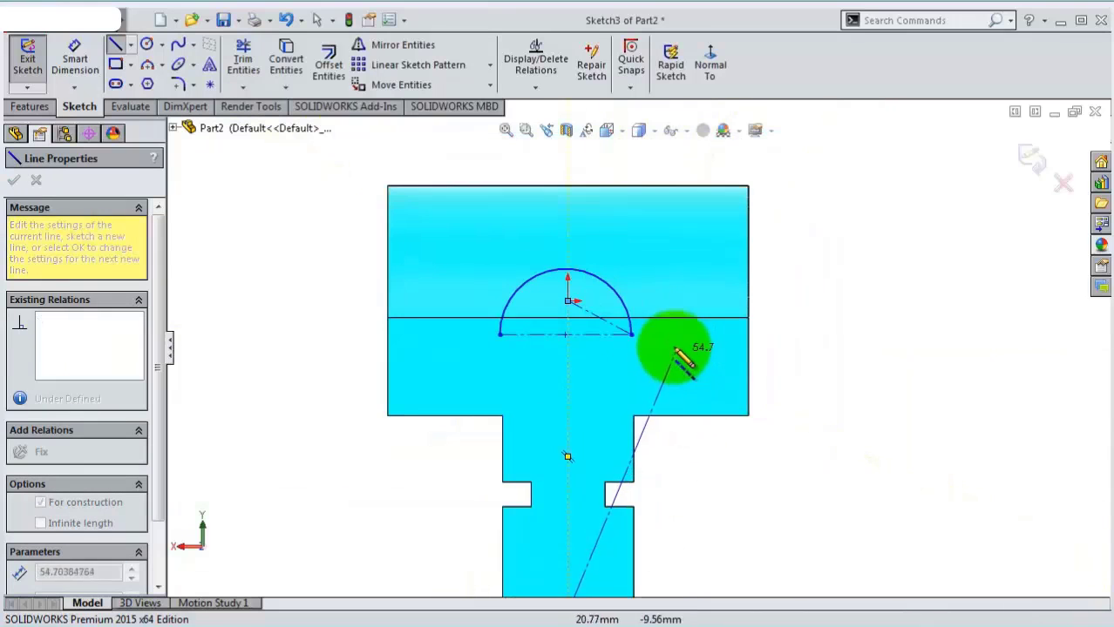
{"action": "scroll", "coordinate": [688, 361], "scroll_direction": "down", "scroll_amount": 2}
{"action": "key", "text": "Escape"}
Add a Coincident relation placing the point on the vertical centreline
{"action": "scroll", "coordinate": [592, 329], "scroll_direction": "down", "scroll_amount": 2}
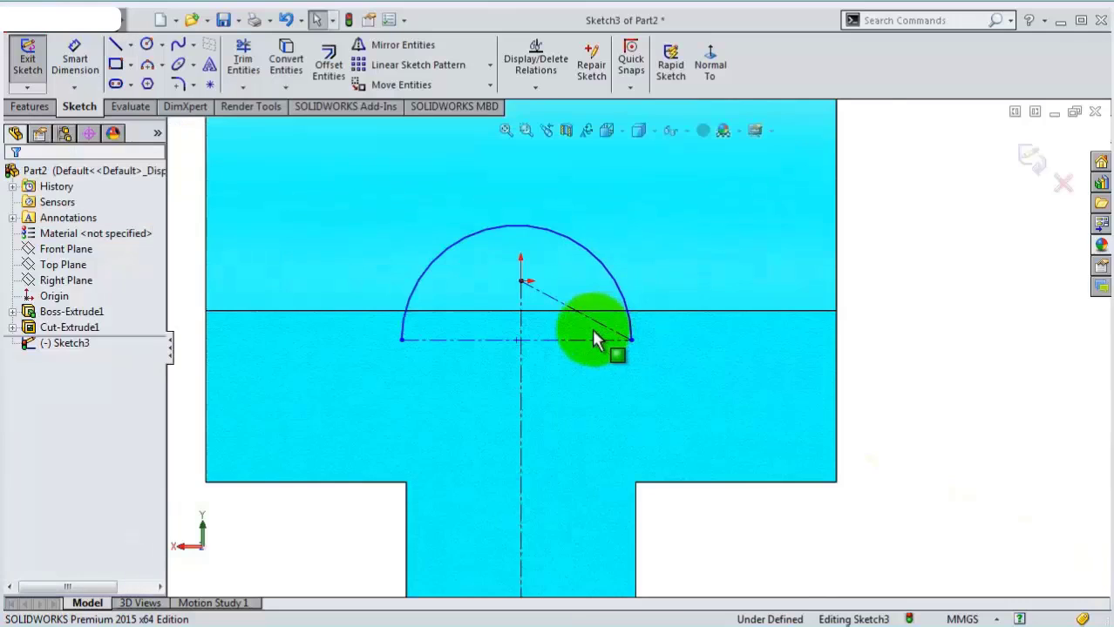
{"action": "scroll", "coordinate": [569, 328], "scroll_direction": "down", "scroll_amount": 3}
{"action": "scroll", "coordinate": [567, 329], "scroll_direction": "up", "scroll_amount": 1}
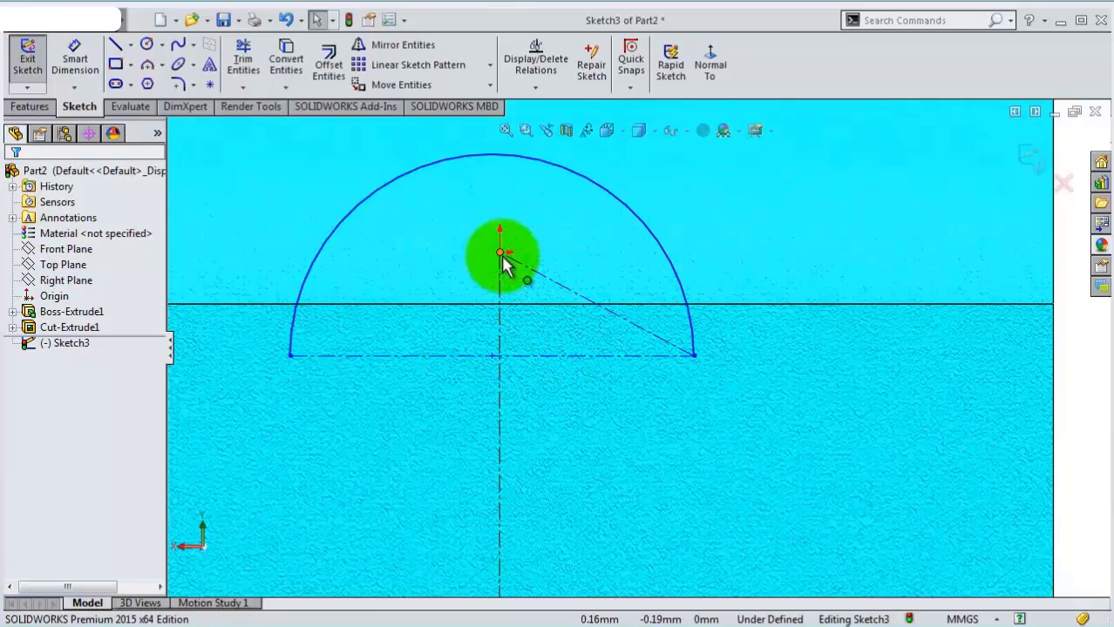
{"action": "mouse_move", "coordinate": [503, 266]}
{"action": "left_mouse_down"}
{"action": "mouse_move", "coordinate": [501, 370]}
{"action": "mouse_move", "coordinate": [497, 359]}
{"action": "left_mouse_up"}
{"action": "left_click", "coordinate": [504, 343], "text": "ctrl"}
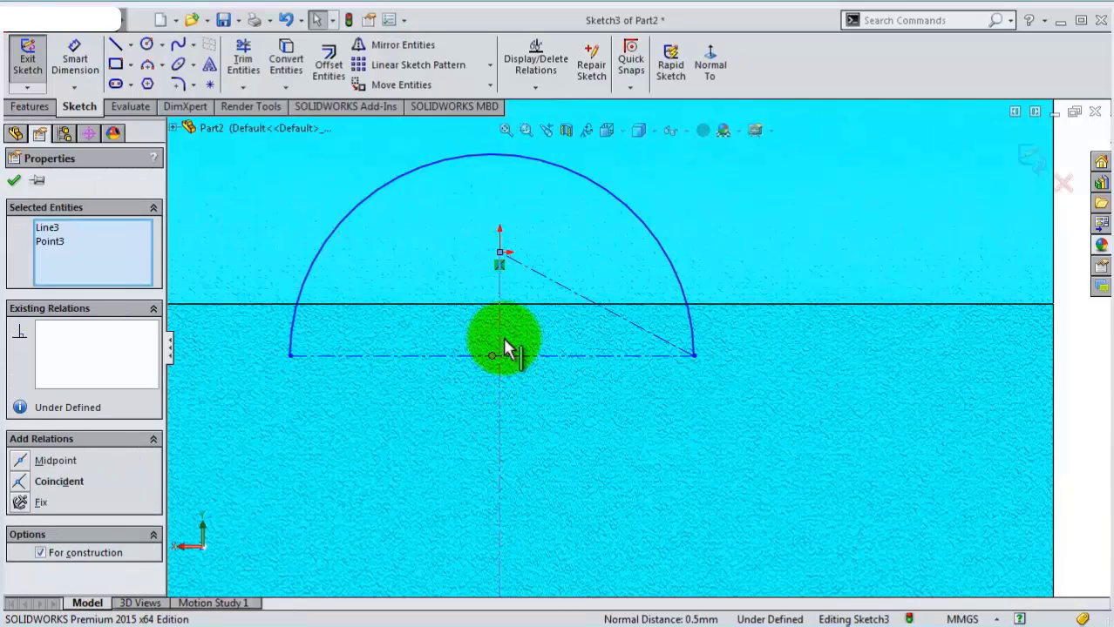
{"action": "left_click", "coordinate": [85, 484]}
{"action": "left_click", "coordinate": [356, 425]}
Fit the sketch in view and start a Smart Dimension on the semicircle's arc
{"action": "key", "text": "f"}
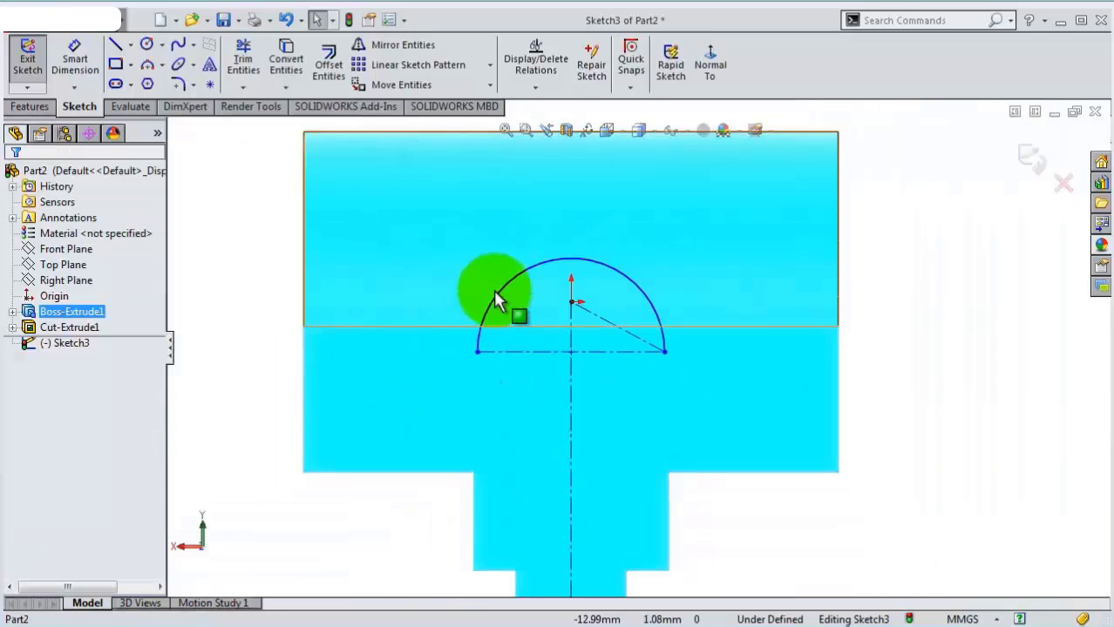
{"action": "key", "text": "s"}
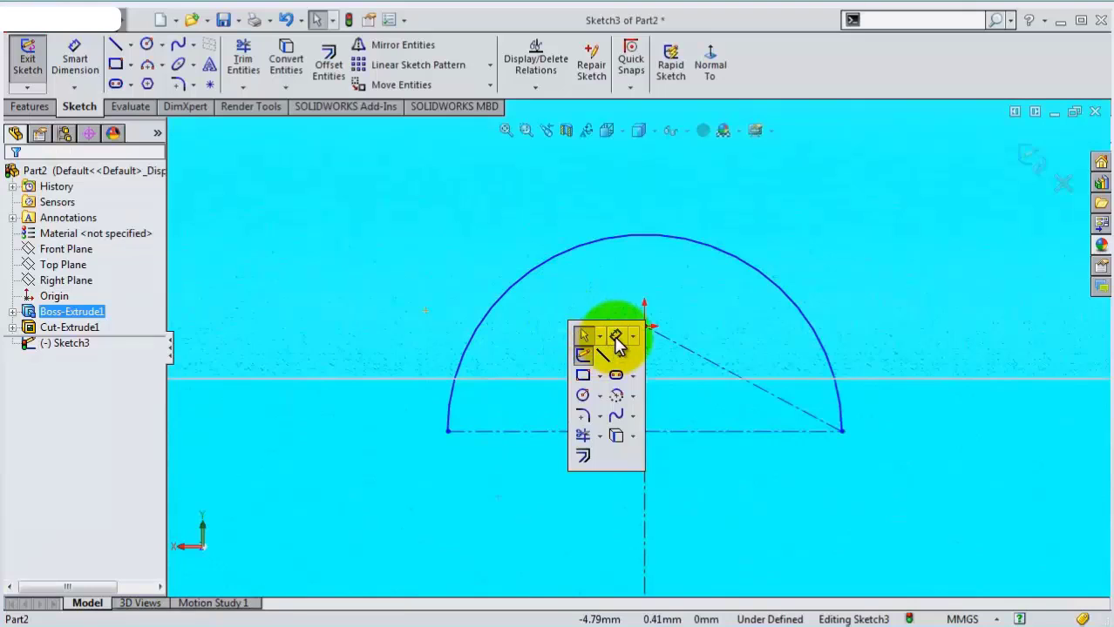
{"action": "left_click", "coordinate": [612, 340]}
{"action": "left_click", "coordinate": [532, 283]}
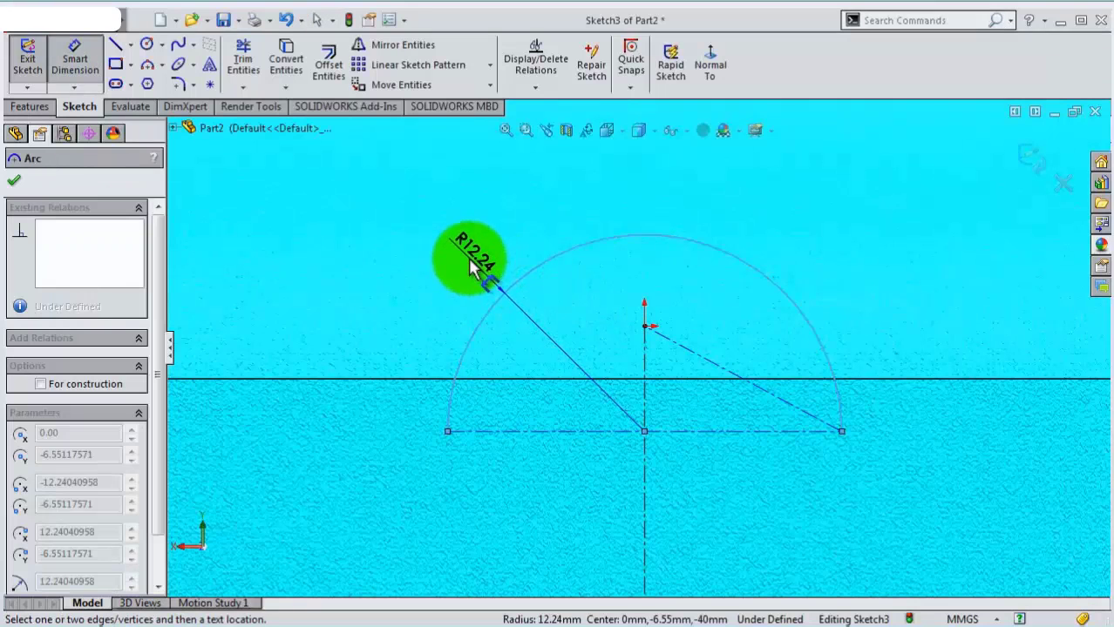
Set the semicircle's arc radius to 17.46 mm
{"action": "left_click", "coordinate": [471, 268]}
{"action": "type", "text": "17,46"}
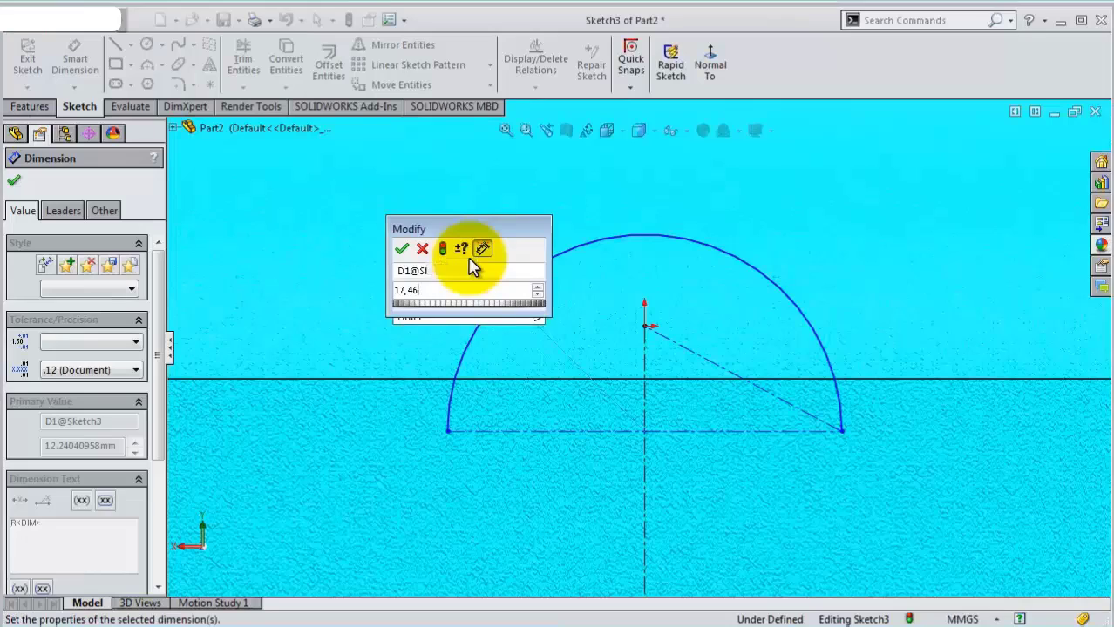
{"action": "key", "text": "Return"}
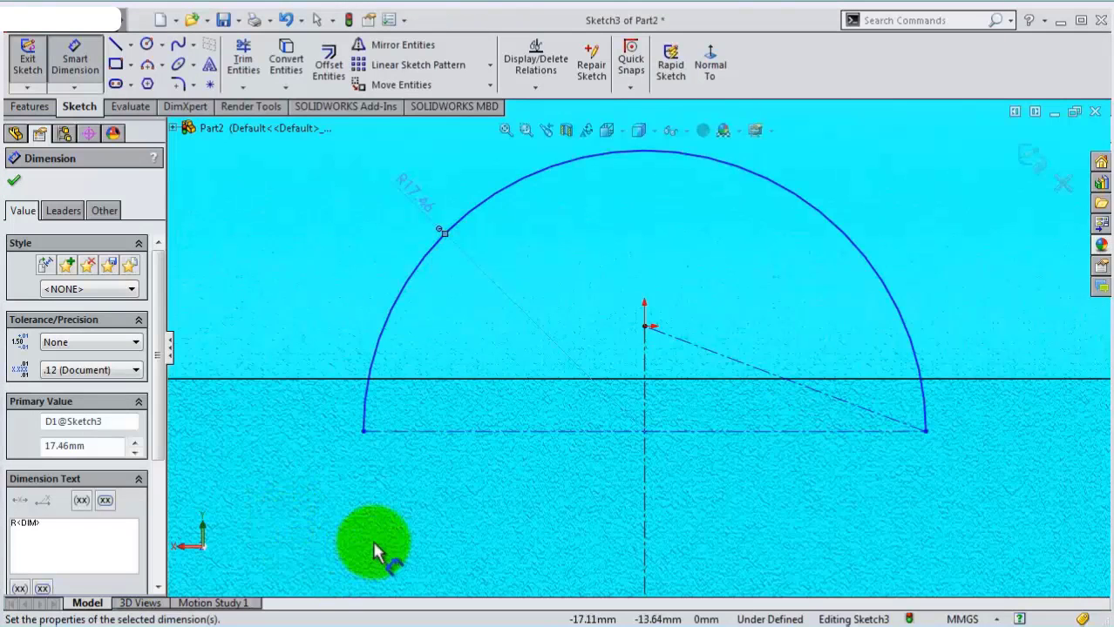
{"action": "key", "text": "z"}
{"action": "key", "text": "z"}
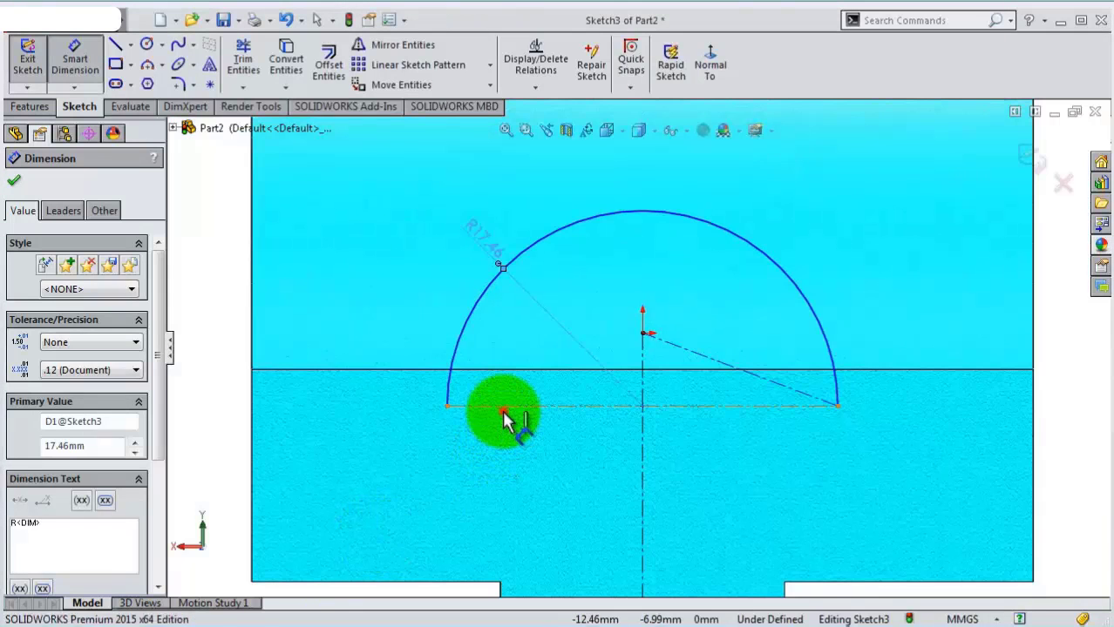
Dimension the semicircle's base line 1.60 mm from the block's edge
{"action": "left_click", "coordinate": [503, 408]}
{"action": "left_click", "coordinate": [511, 370]}
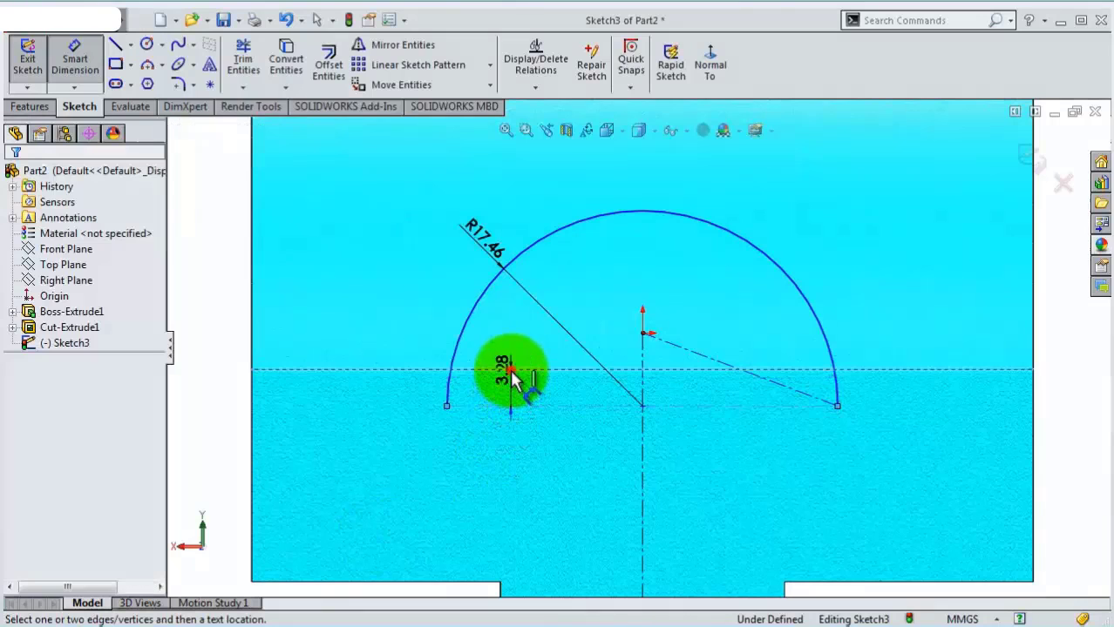
{"action": "left_click", "coordinate": [389, 419]}
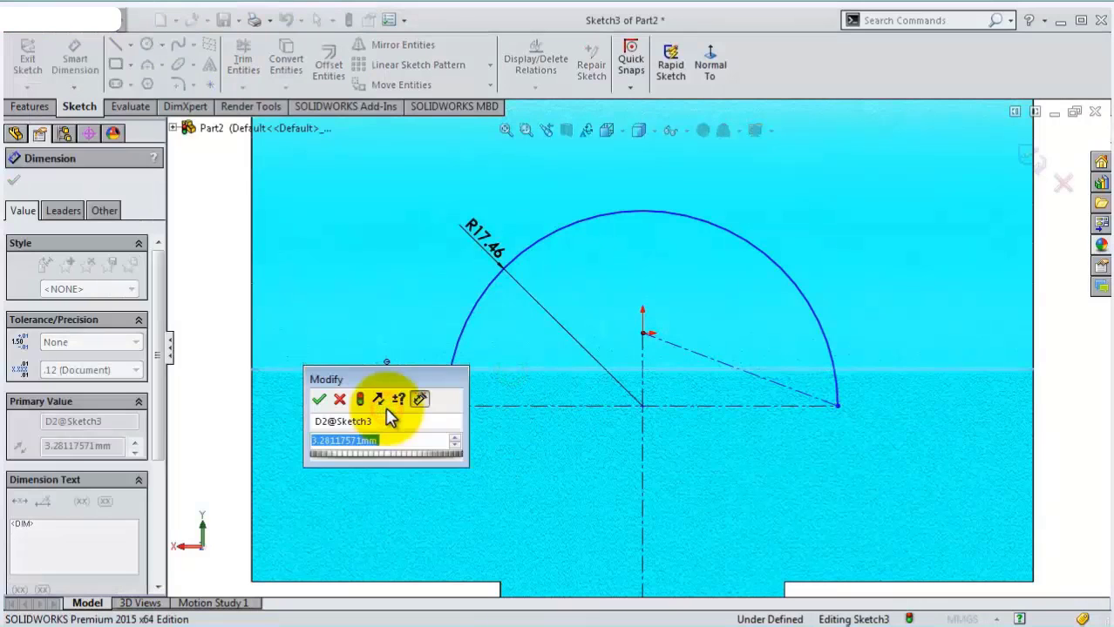
{"action": "type", "text": "1,6"}
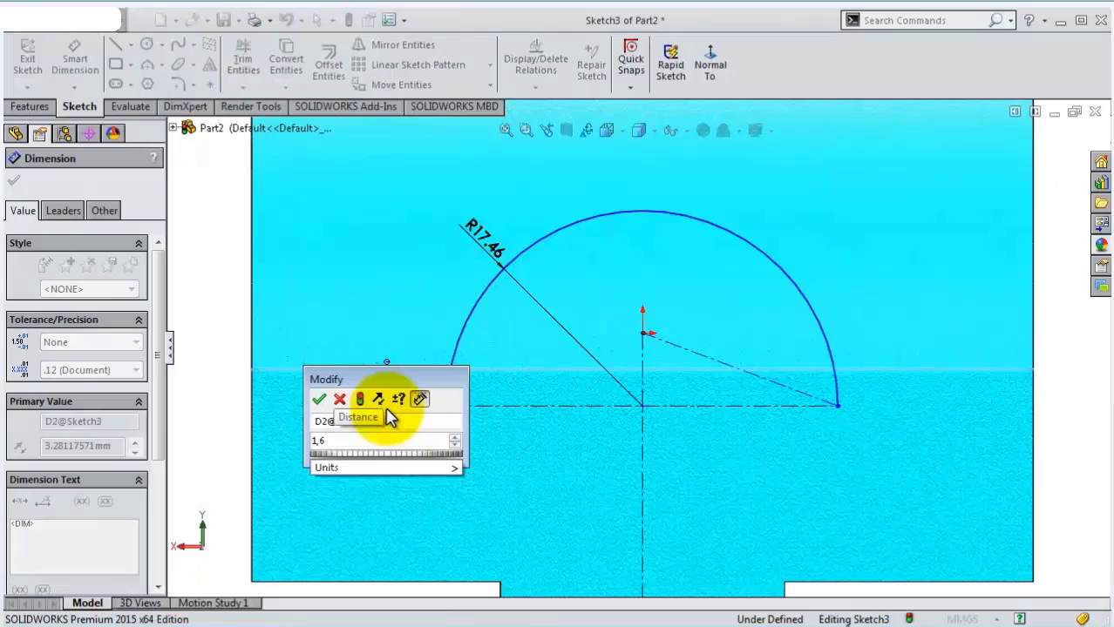
{"action": "key", "text": "Return"}
Orbit to check the sketch in 3D, then return to the Normal To view
{"action": "scroll", "coordinate": [393, 420], "scroll_direction": "down", "scroll_amount": 3}
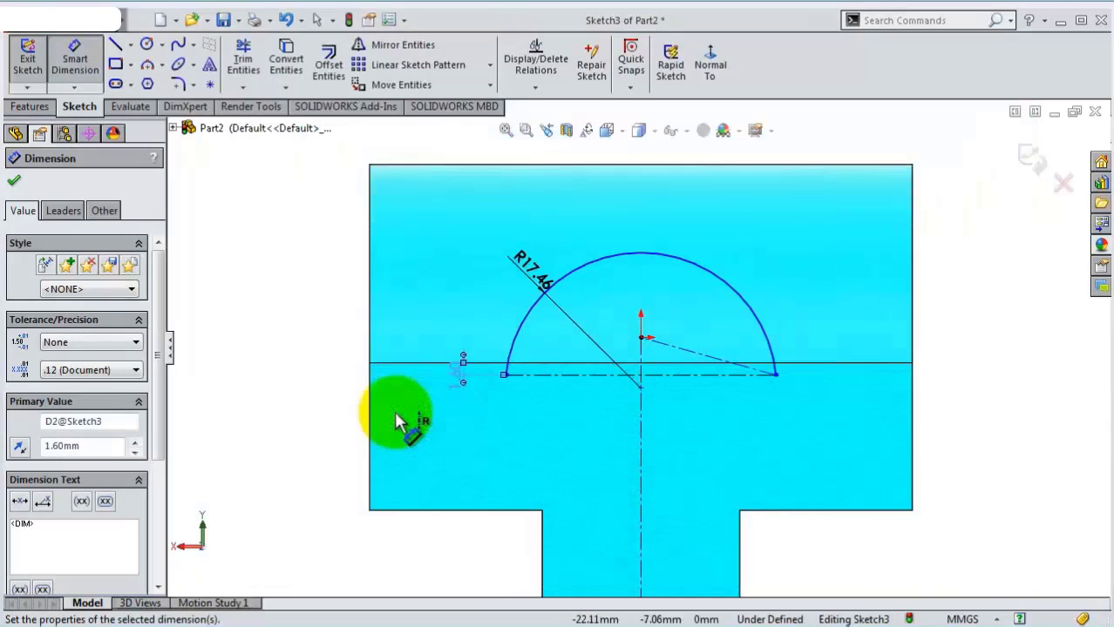
{"action": "mouse_move", "coordinate": [388, 422]}
{"action": "middle_mouse_down"}
{"action": "mouse_move", "coordinate": [357, 493]}
{"action": "mouse_move", "coordinate": [373, 485]}
{"action": "middle_mouse_up"}
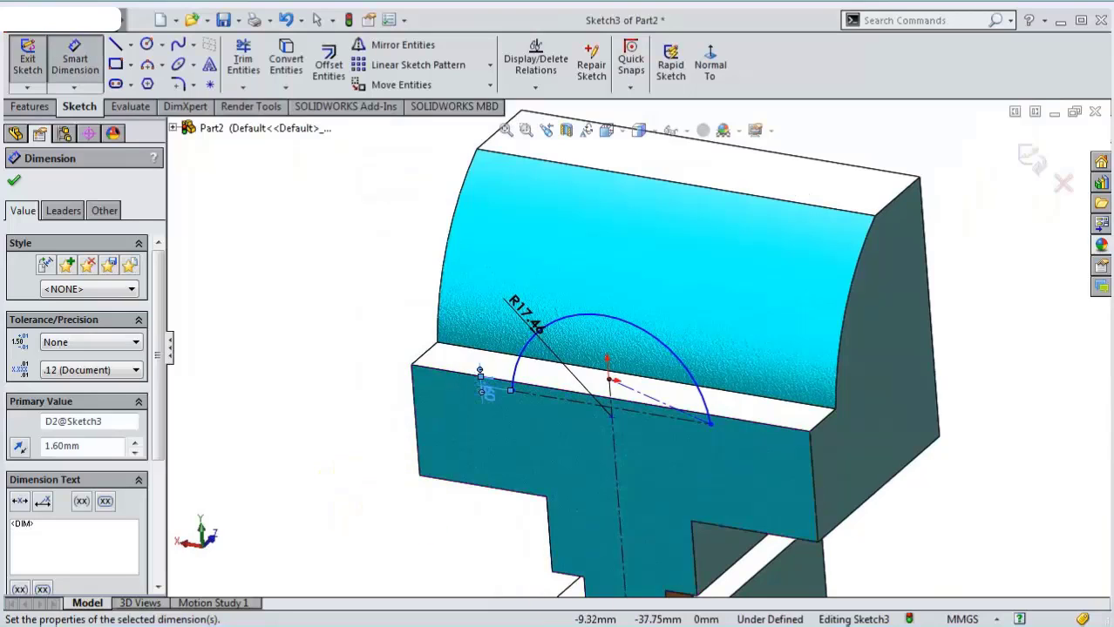
{"action": "key", "text": "ctrl+8"}
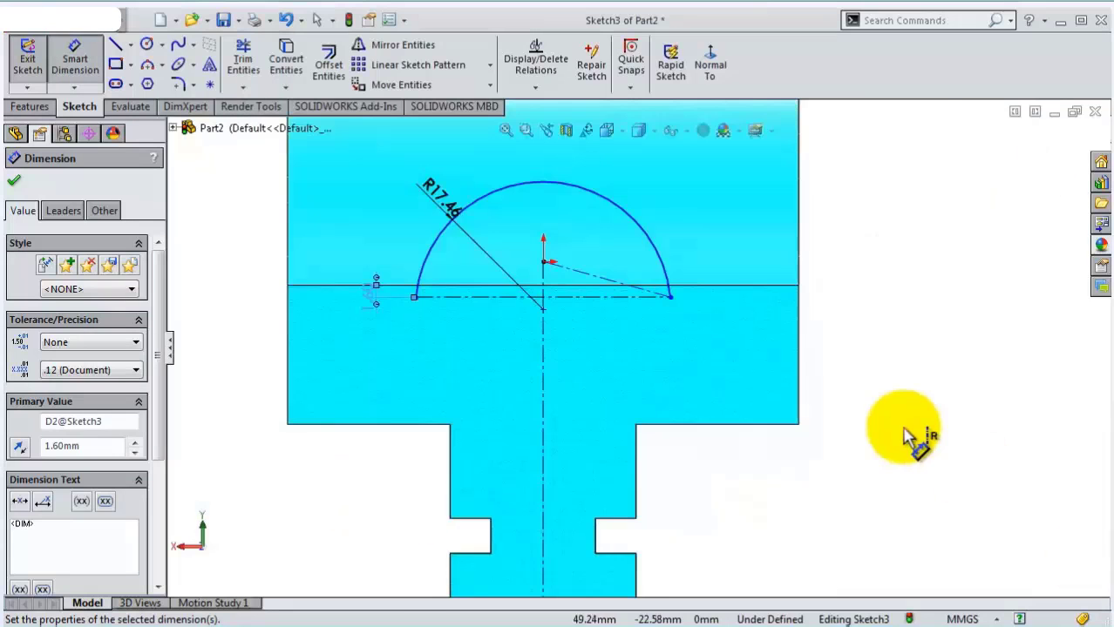
{"action": "left_click", "coordinate": [614, 288]}
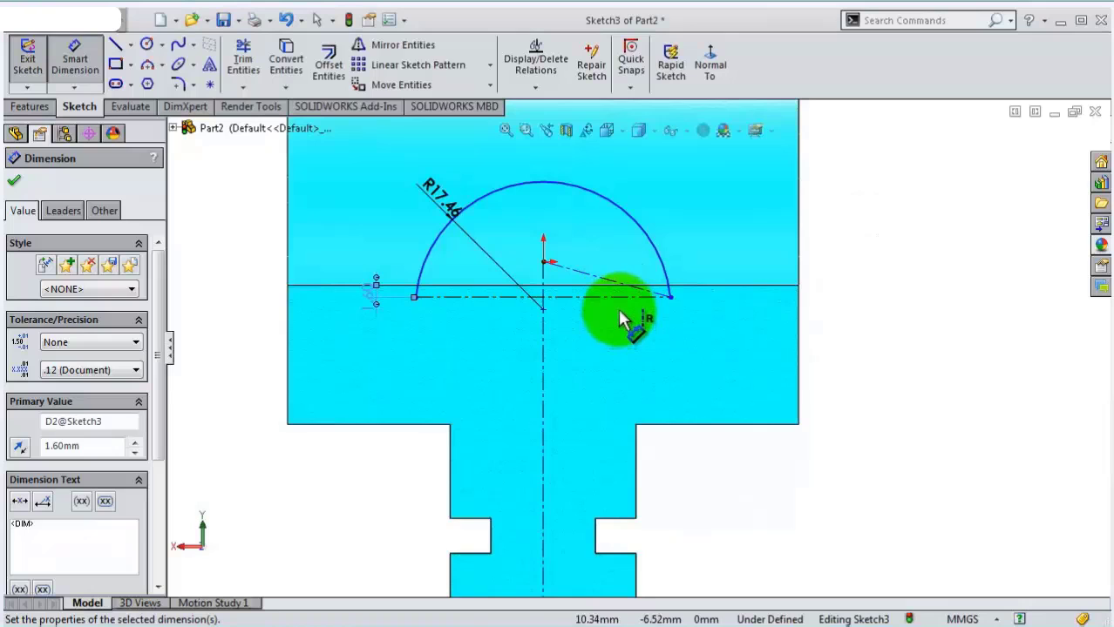
{"action": "left_click_drag", "start_coordinate": [618, 307], "coordinate": [673, 309]}
Cancel the pending dimension and check the arc's two endpoints
{"action": "left_click", "coordinate": [671, 299]}
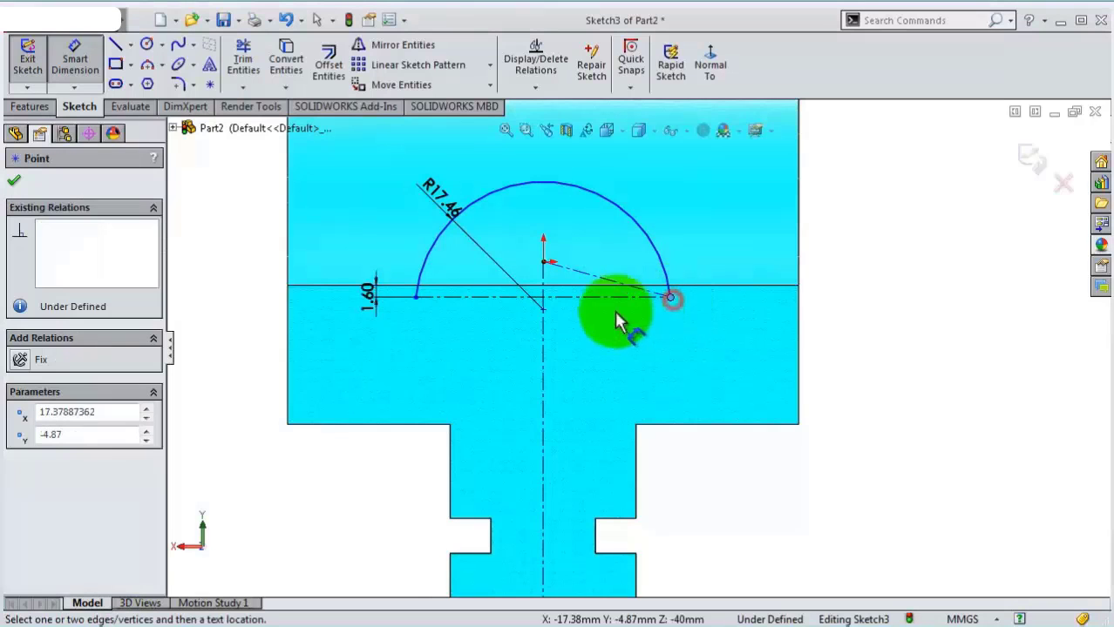
{"action": "key", "text": "Escape"}
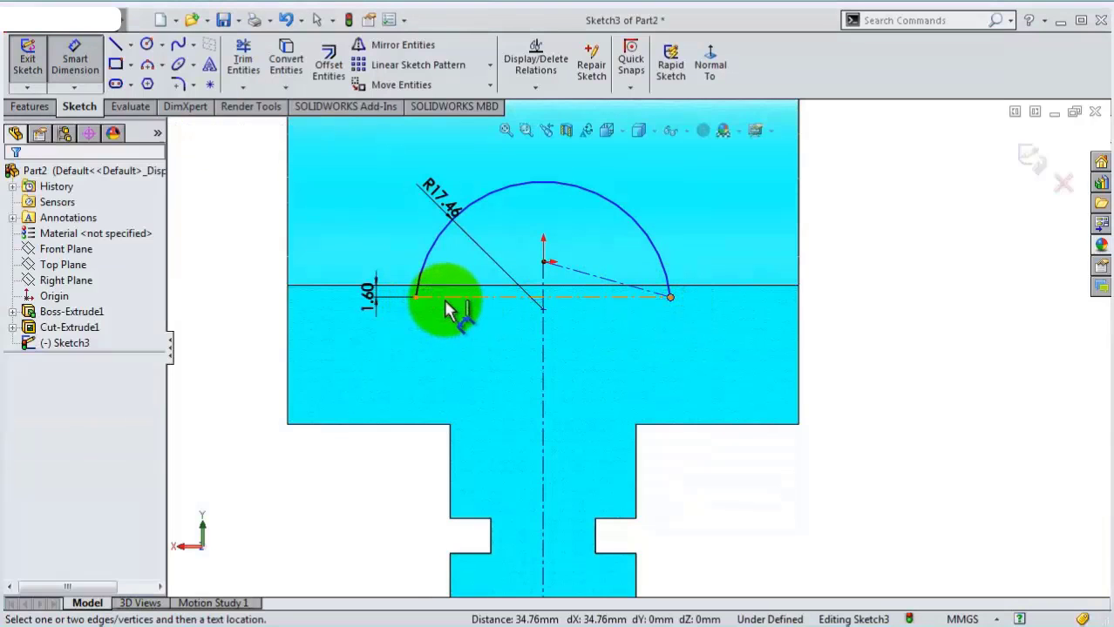
{"action": "key", "text": "Escape"}
{"action": "left_click", "coordinate": [417, 297]}
{"action": "left_click", "coordinate": [669, 297], "text": "ctrl"}
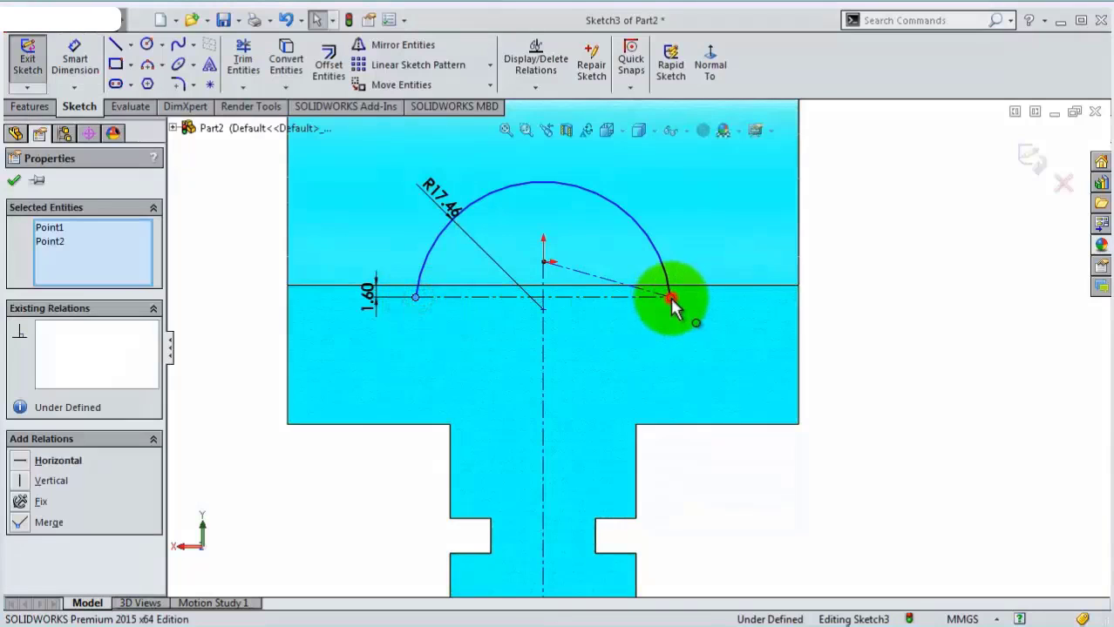
{"action": "left_click", "coordinate": [677, 209]}
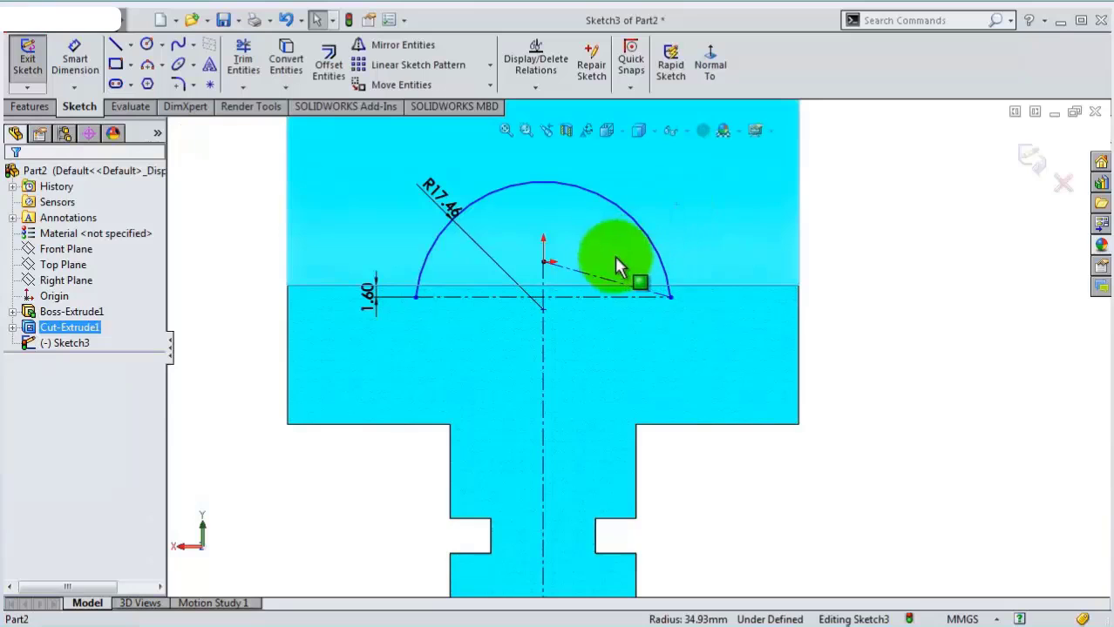
Add a Midpoint relation between the arc's centre point and its base line
{"action": "scroll", "coordinate": [563, 309], "scroll_direction": "down", "scroll_amount": 2}
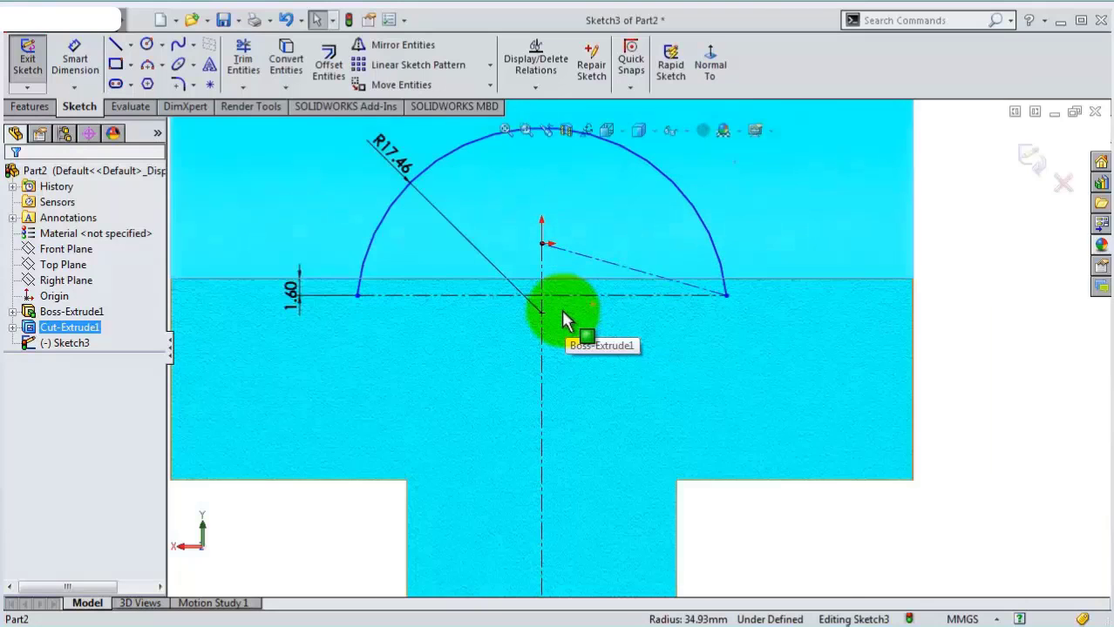
{"action": "scroll", "coordinate": [562, 309], "scroll_direction": "down", "scroll_amount": 1}
{"action": "left_click", "coordinate": [543, 317]}
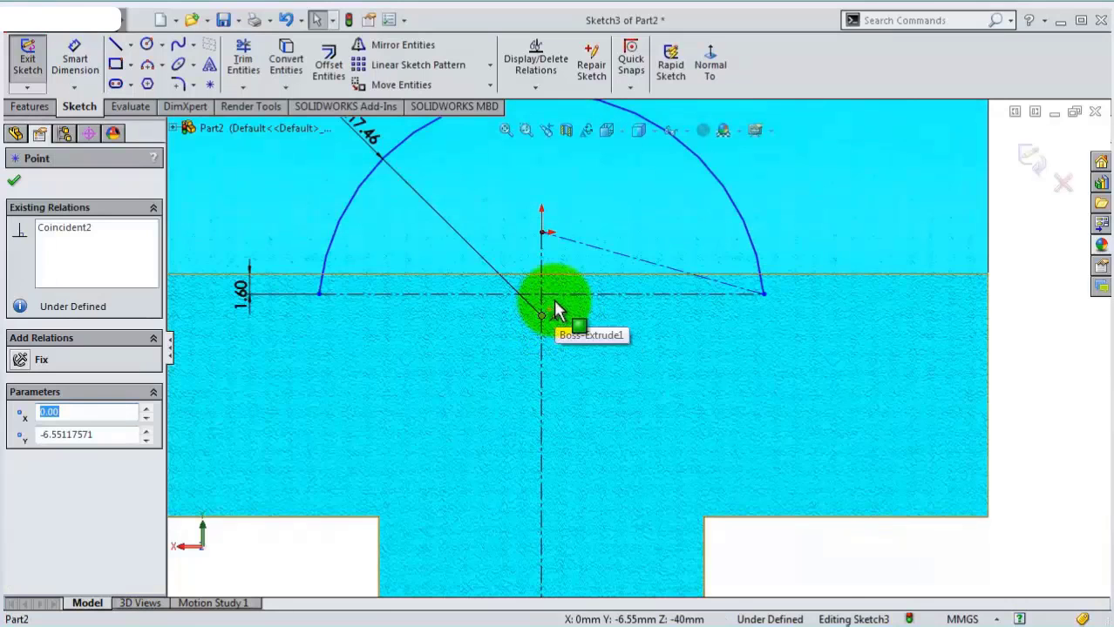
{"action": "left_click", "coordinate": [558, 296], "text": "ctrl"}
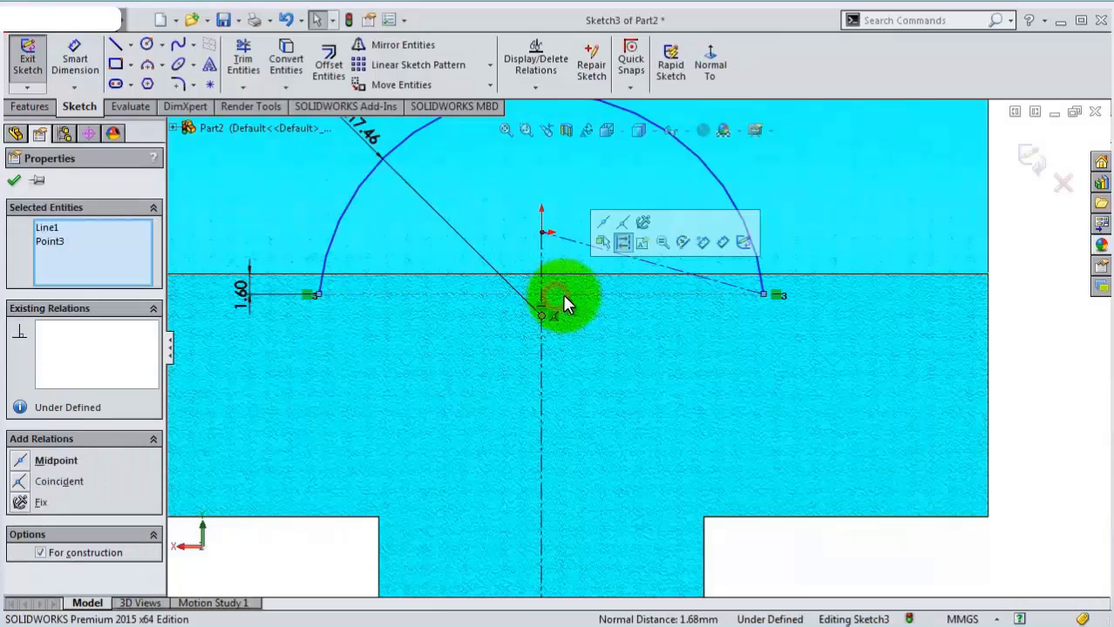
{"action": "left_click", "coordinate": [604, 225]}
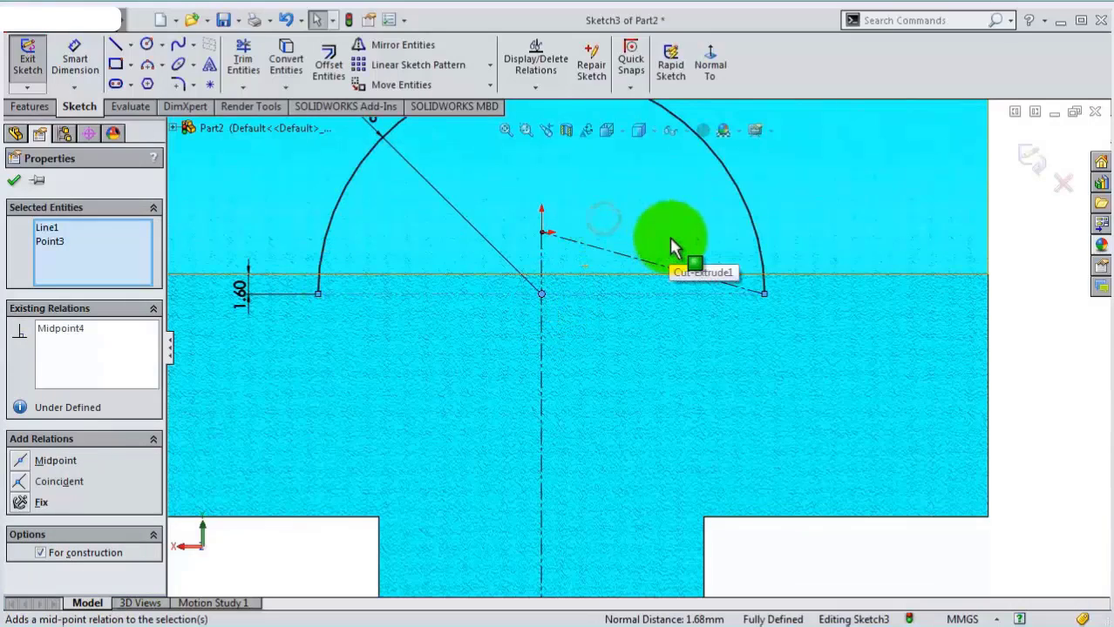
{"action": "scroll", "coordinate": [666, 246], "scroll_direction": "up", "scroll_amount": 1}
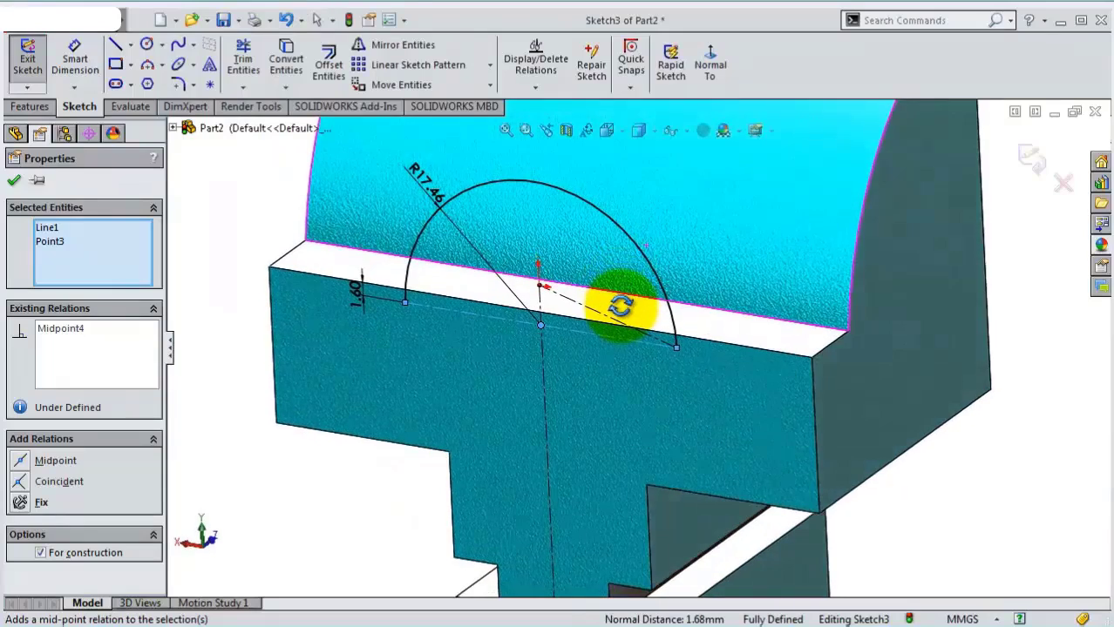
Clear For construction on the base line so it becomes solid geometry, and exit the sketch
{"action": "middle_click_drag", "start_coordinate": [653, 245], "coordinate": [641, 311]}
{"action": "left_click", "coordinate": [641, 378]}
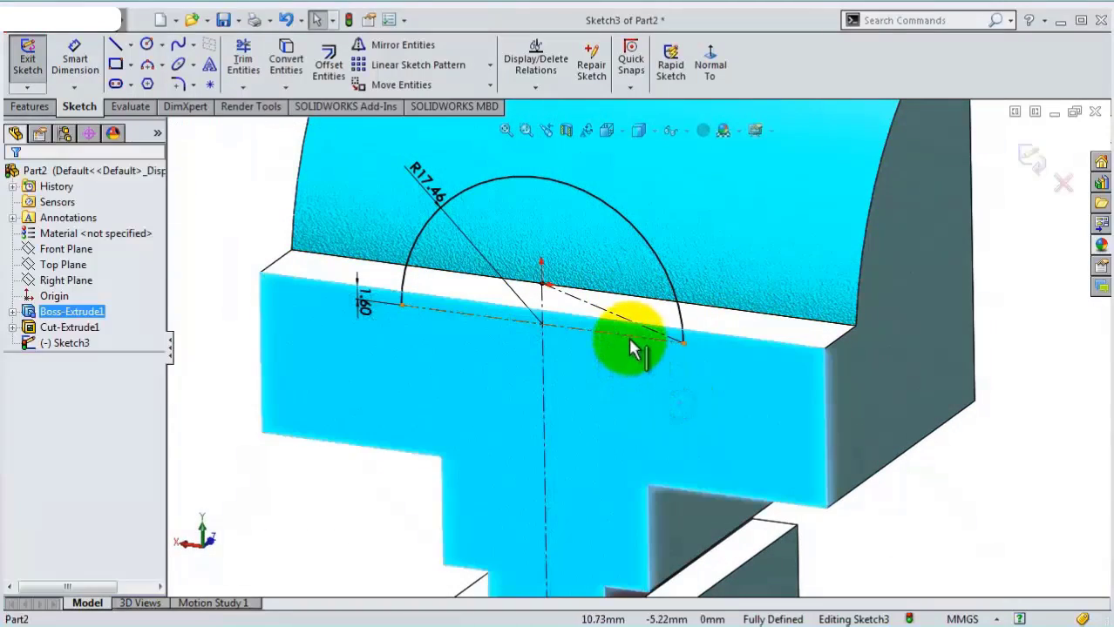
{"action": "left_click", "coordinate": [630, 340]}
{"action": "left_click", "coordinate": [694, 284]}
{"action": "middle_click_drag", "start_coordinate": [649, 387], "coordinate": [675, 370]}
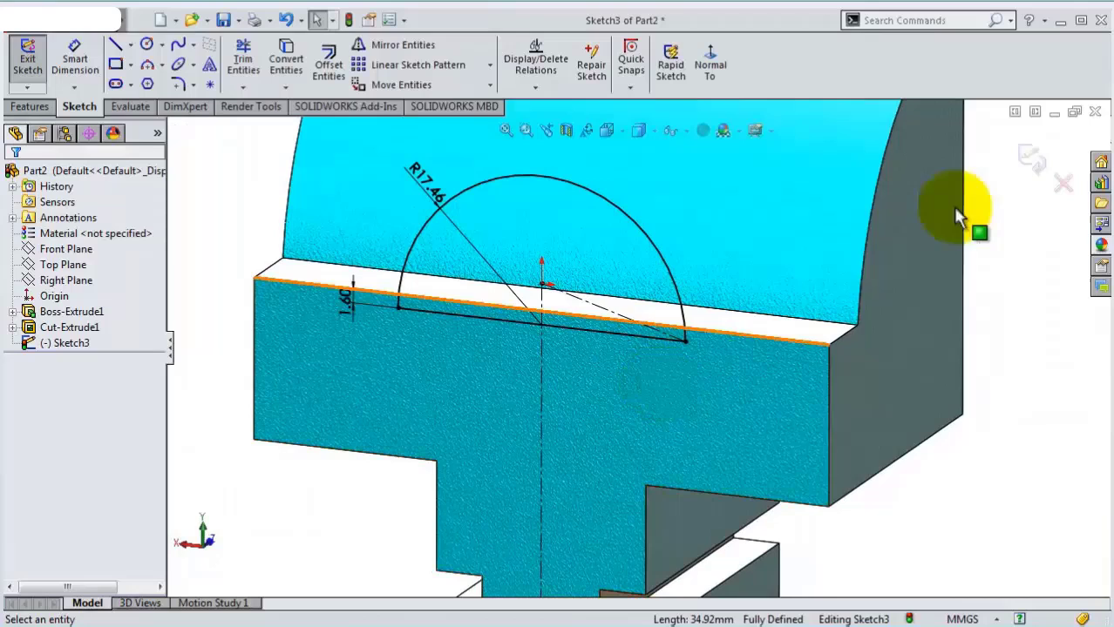
{"action": "left_click", "coordinate": [1033, 160]}
Round the ledge's top edge with a 6 mm fillet (Fillet1)
{"action": "left_click", "coordinate": [489, 59]}
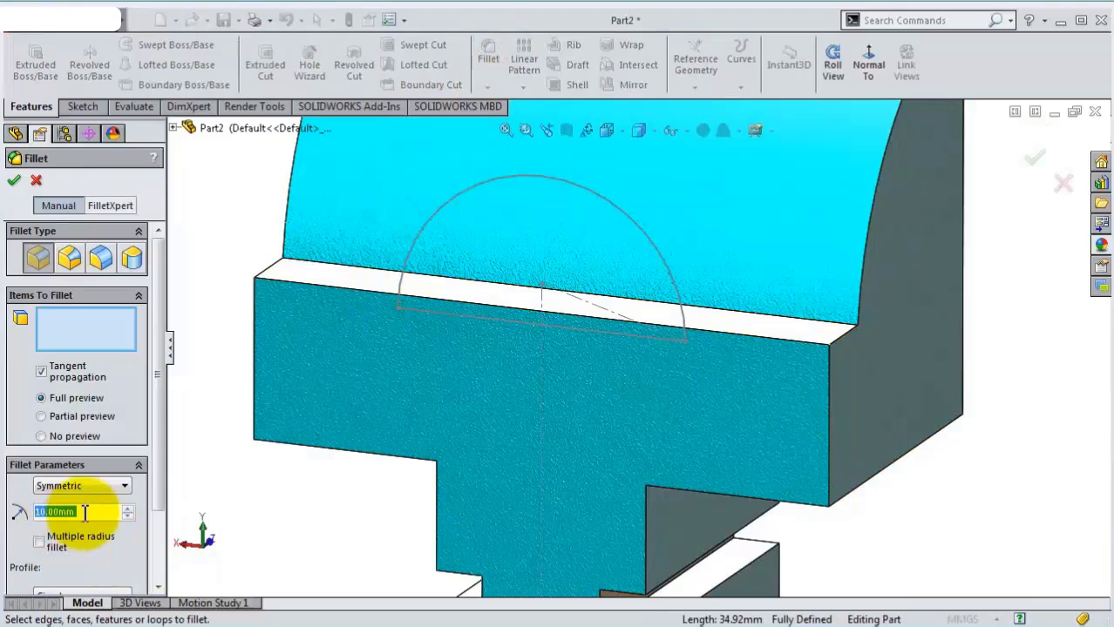
{"action": "type", "text": "6"}
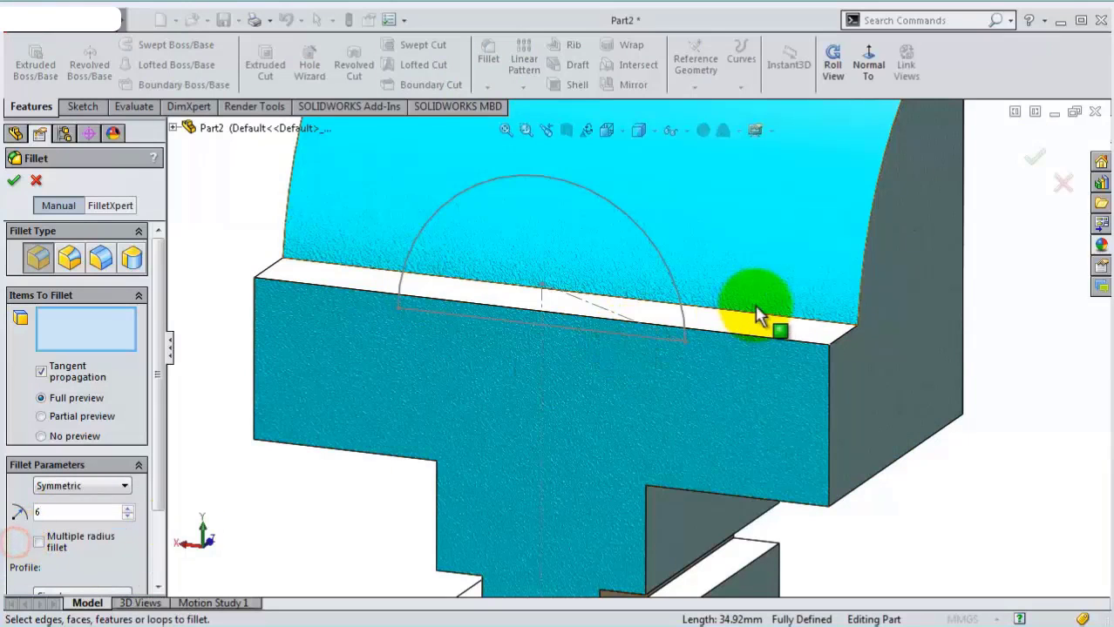
{"action": "left_click", "coordinate": [763, 323]}
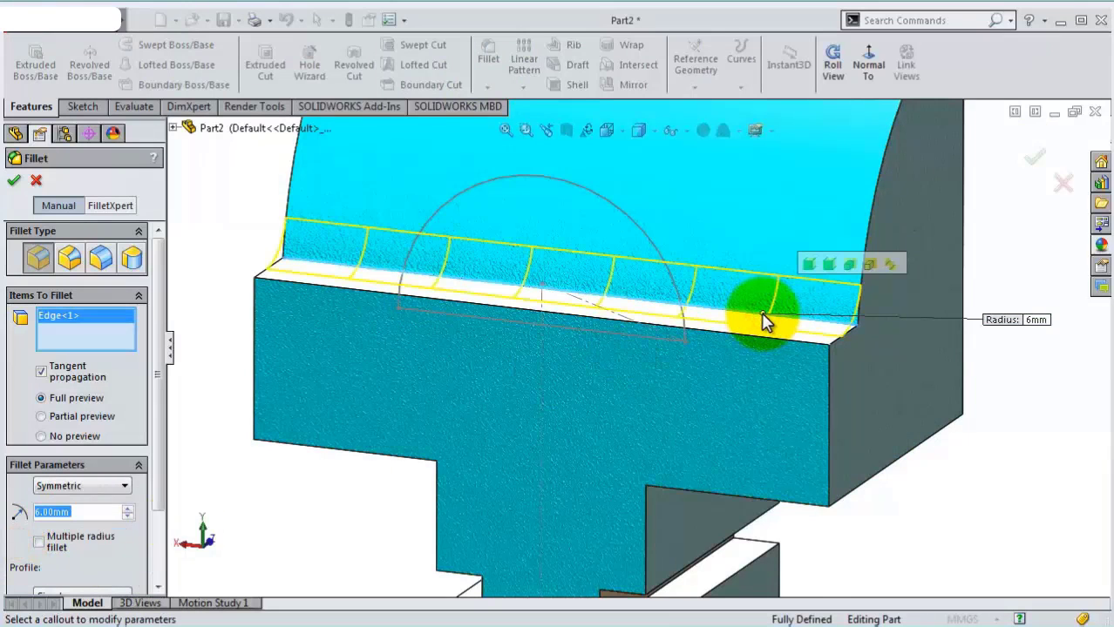
{"action": "left_click", "coordinate": [1034, 157]}
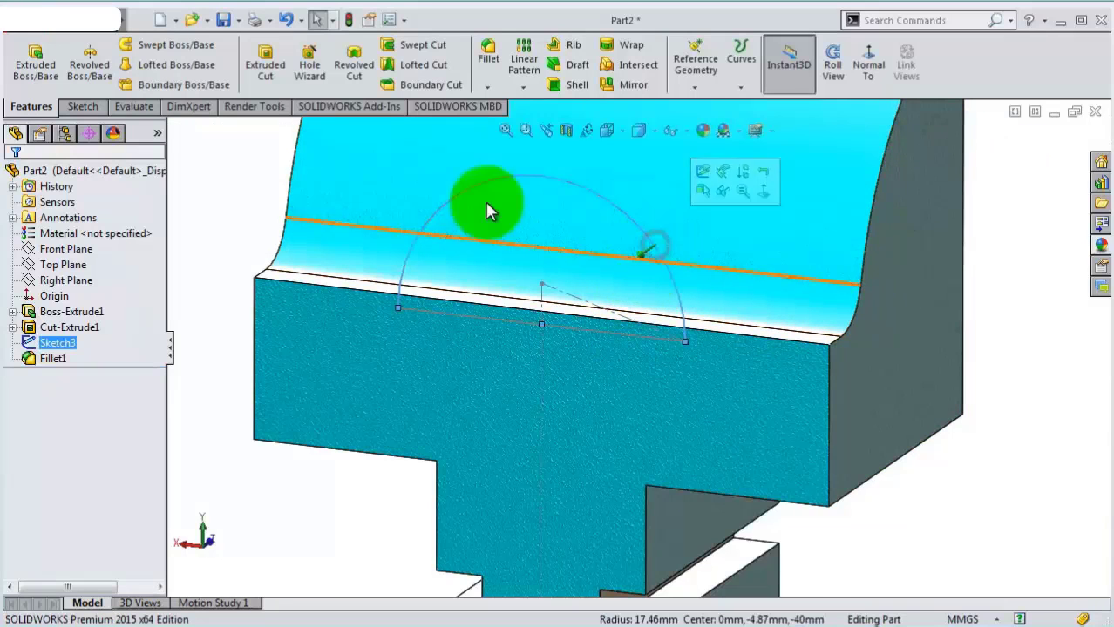
Extrude the semicircle reversed into the part with Up To Next, creating Boss-Extrude2
{"action": "left_click", "coordinate": [35, 68]}
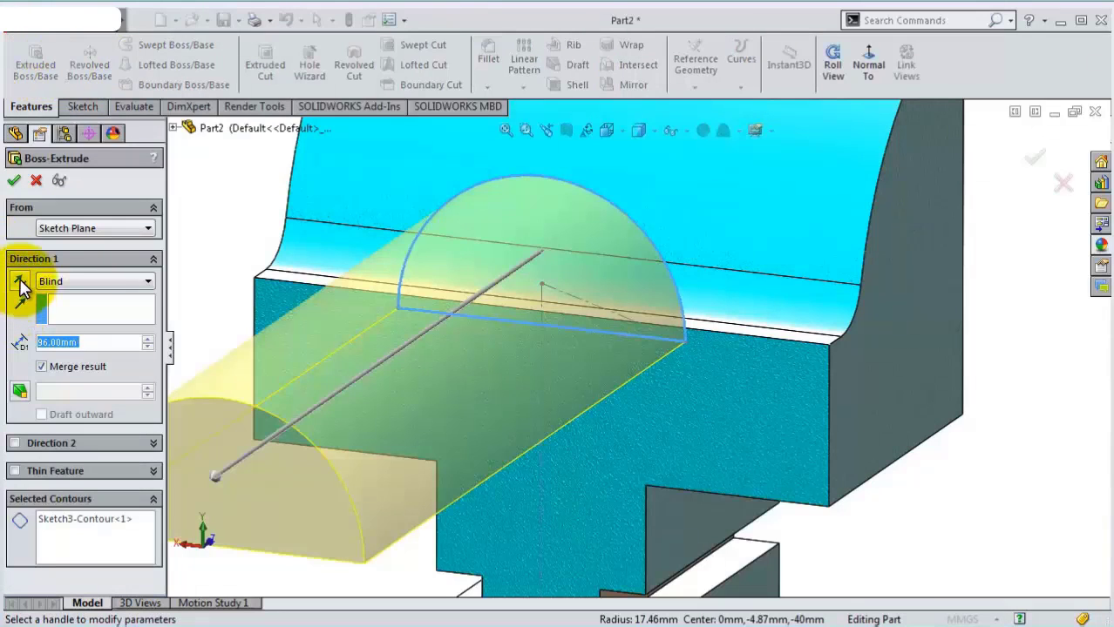
{"action": "left_click", "coordinate": [22, 287]}
{"action": "left_click", "coordinate": [51, 280]}
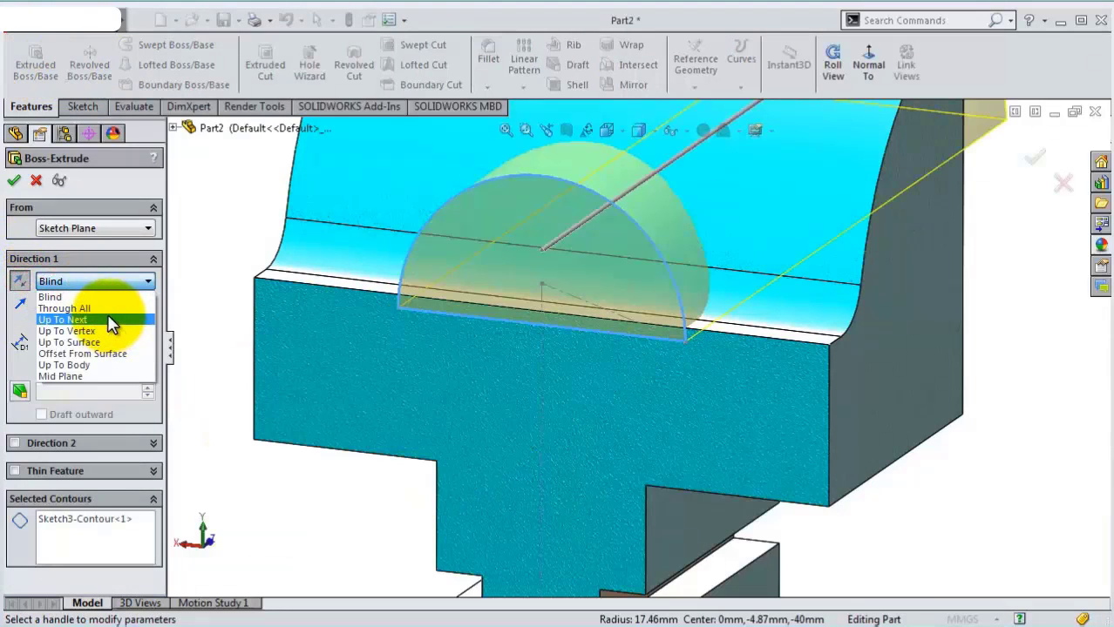
{"action": "left_click", "coordinate": [109, 320]}
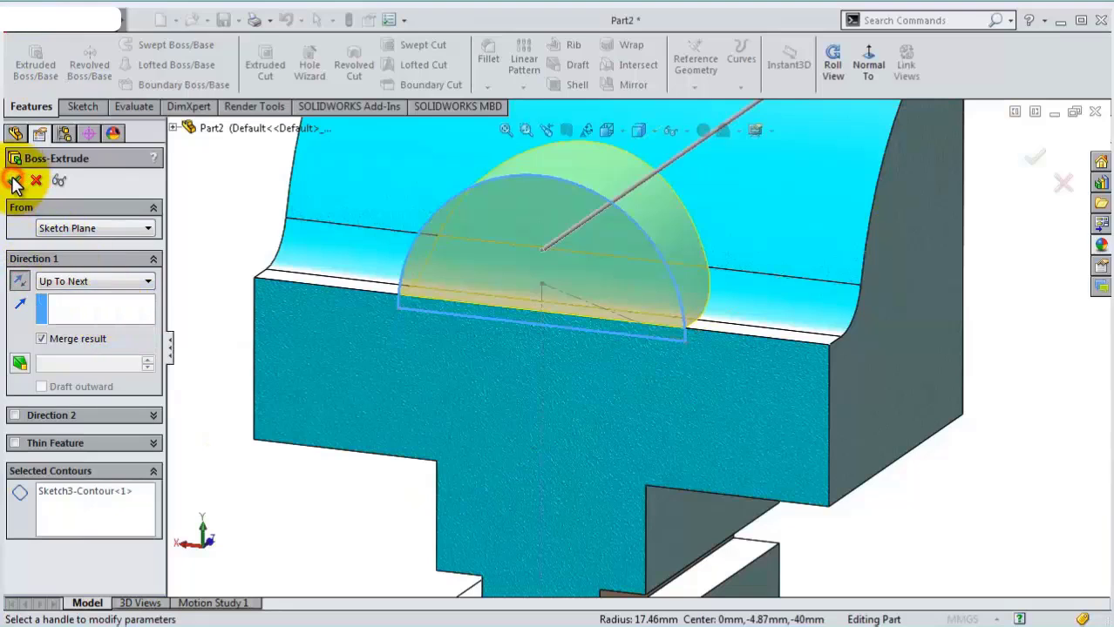
{"action": "mouse_move", "coordinate": [278, 281]}
{"action": "middle_mouse_down"}
{"action": "mouse_move", "coordinate": [286, 294]}
{"action": "mouse_move", "coordinate": [261, 275]}
{"action": "mouse_move", "coordinate": [245, 286]}
{"action": "mouse_move", "coordinate": [281, 335]}
{"action": "mouse_move", "coordinate": [279, 309]}
{"action": "mouse_move", "coordinate": [298, 360]}
{"action": "middle_mouse_up"}
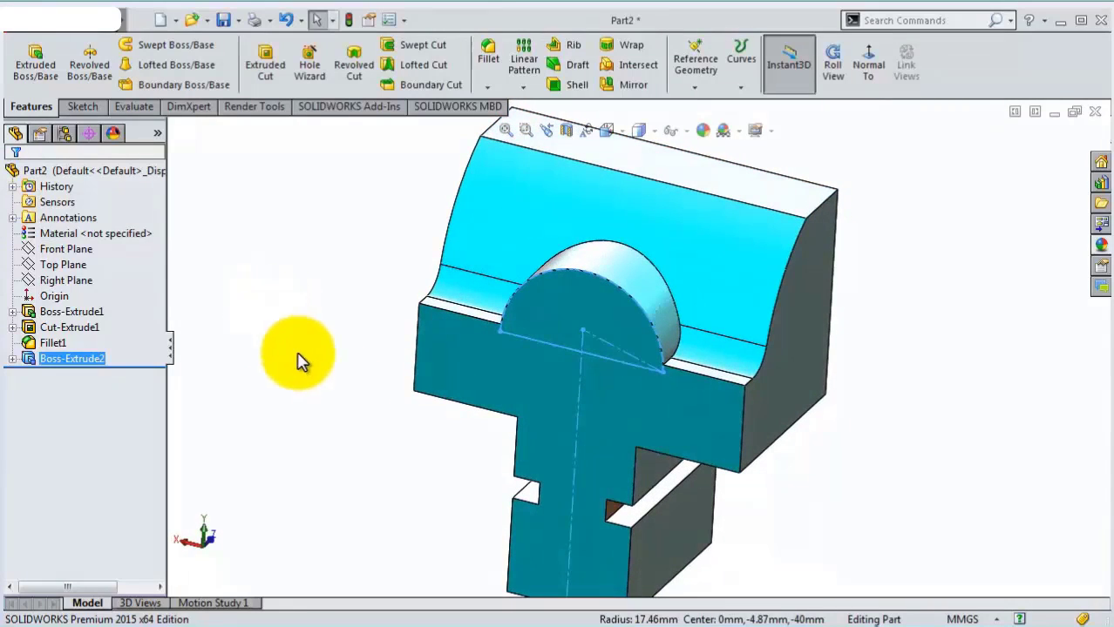
Fillet the edge where the half-round boss meets the curved face at 6 mm
{"action": "left_click", "coordinate": [488, 54]}
{"action": "scroll", "coordinate": [693, 381], "scroll_direction": "down", "scroll_amount": 2}
{"action": "scroll", "coordinate": [684, 370], "scroll_direction": "down", "scroll_amount": 2}
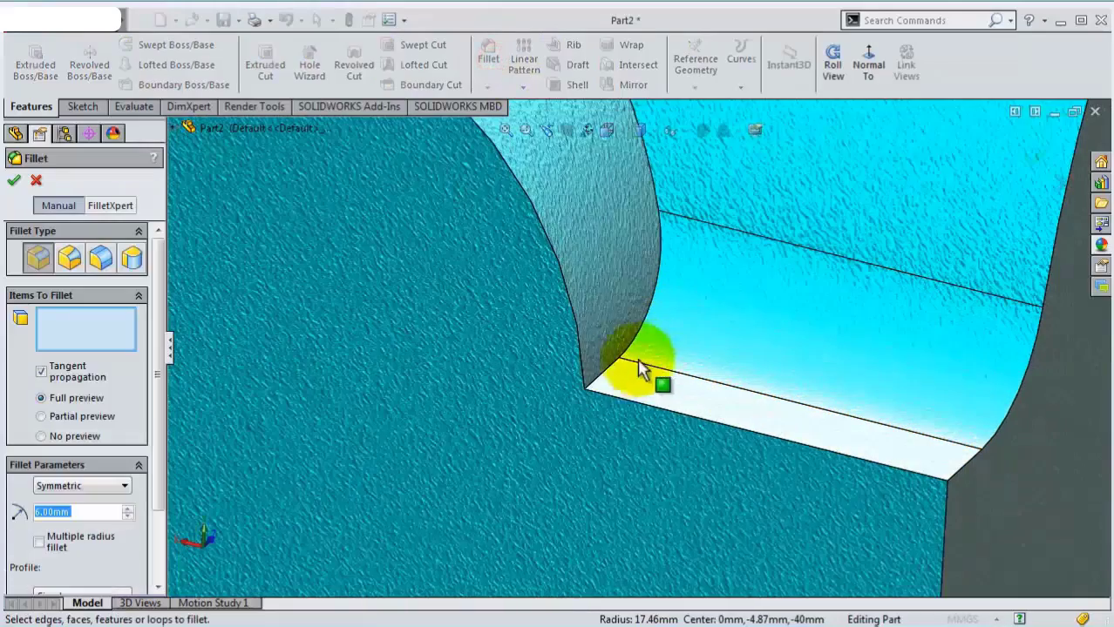
{"action": "left_click", "coordinate": [612, 376]}
{"action": "mouse_move", "coordinate": [596, 375]}
{"action": "middle_mouse_down"}
{"action": "mouse_move", "coordinate": [582, 350]}
{"action": "mouse_move", "coordinate": [589, 373]}
{"action": "mouse_move", "coordinate": [572, 345]}
{"action": "mouse_move", "coordinate": [546, 337]}
{"action": "middle_mouse_up"}
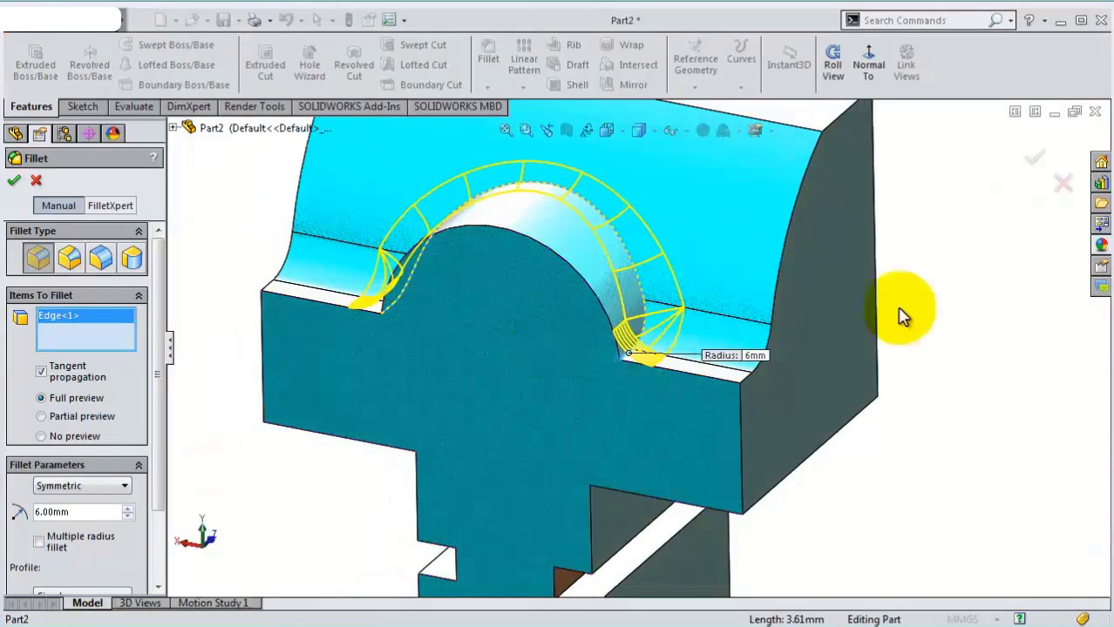
{"action": "left_click", "coordinate": [1030, 164]}
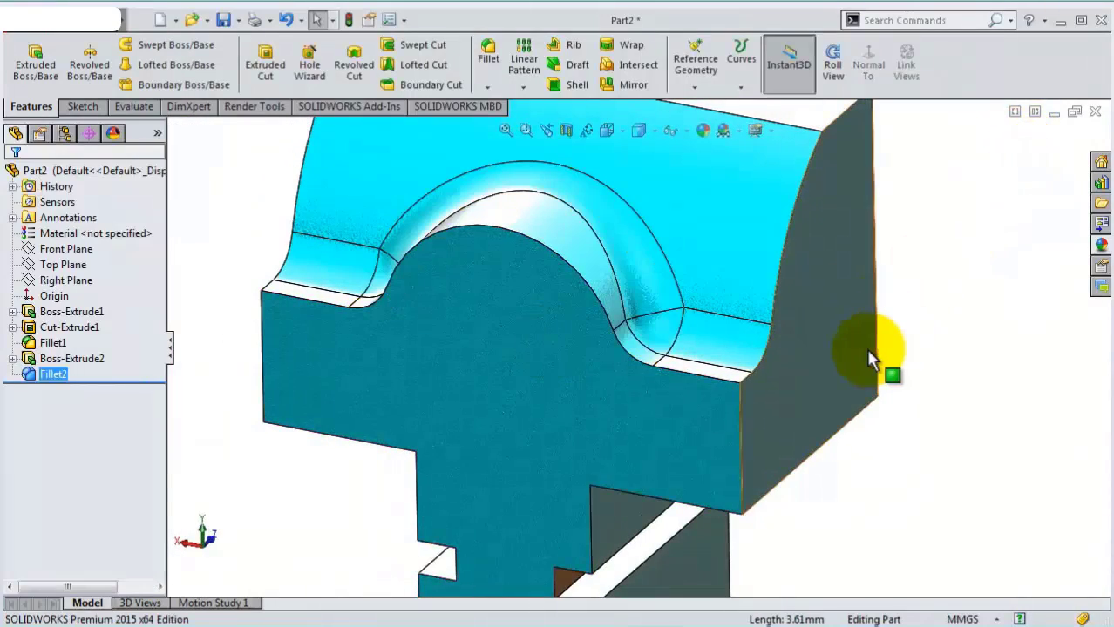
{"action": "middle_click_drag", "start_coordinate": [869, 361], "coordinate": [836, 357]}
{"action": "key", "text": "f"}
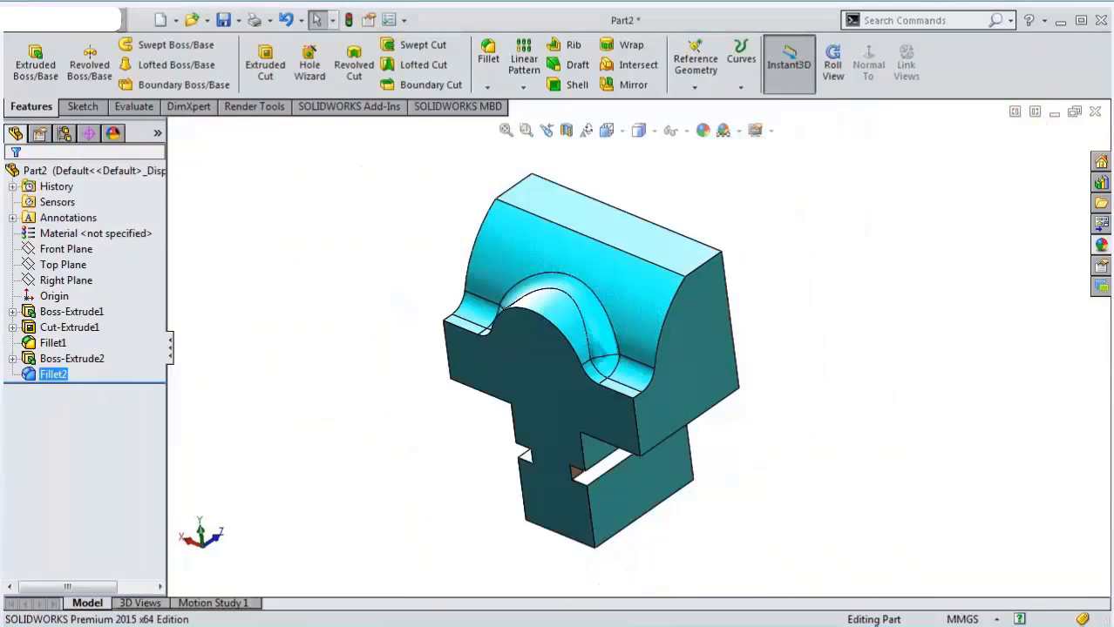
Add 6 mm fillets along the ledge edge around the boss and around the curved top face
{"action": "left_click", "coordinate": [488, 60]}
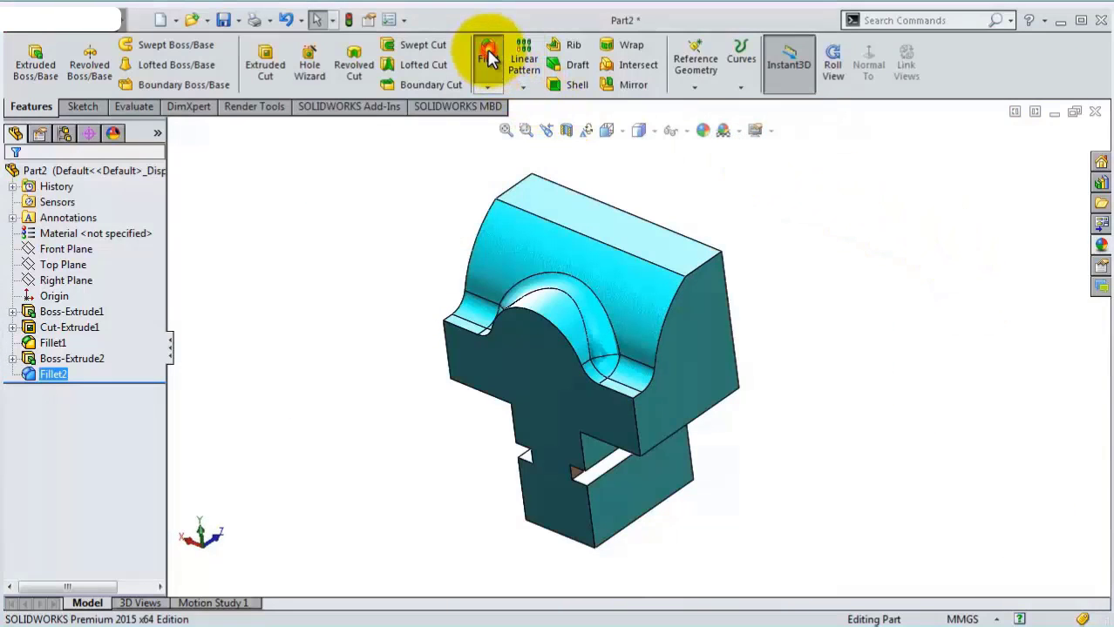
{"action": "left_click", "coordinate": [622, 394]}
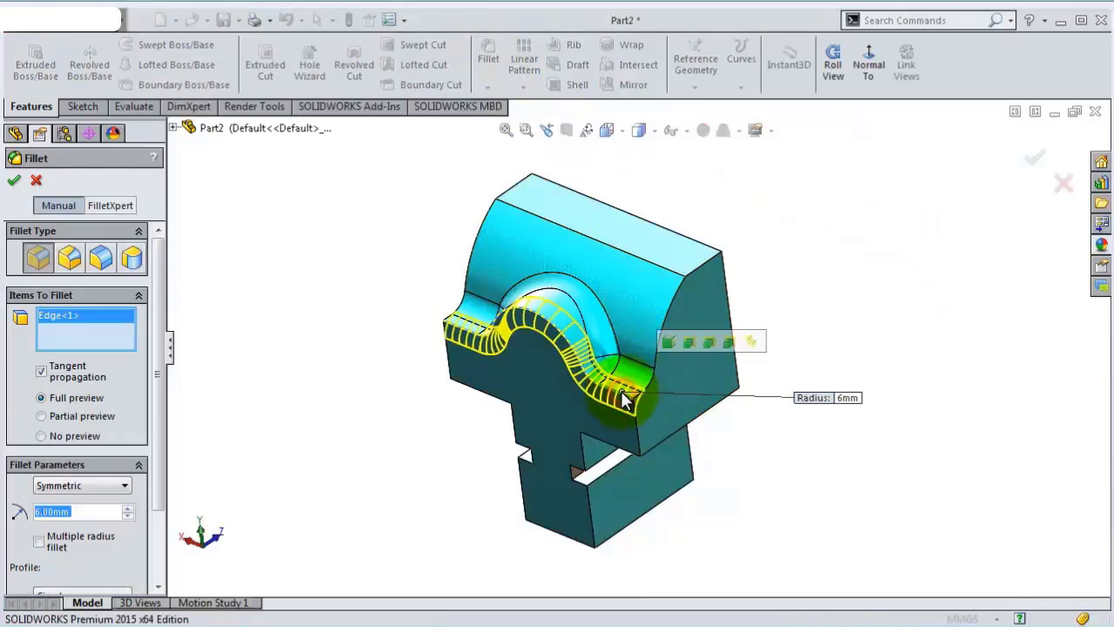
{"action": "left_click", "coordinate": [1035, 157]}
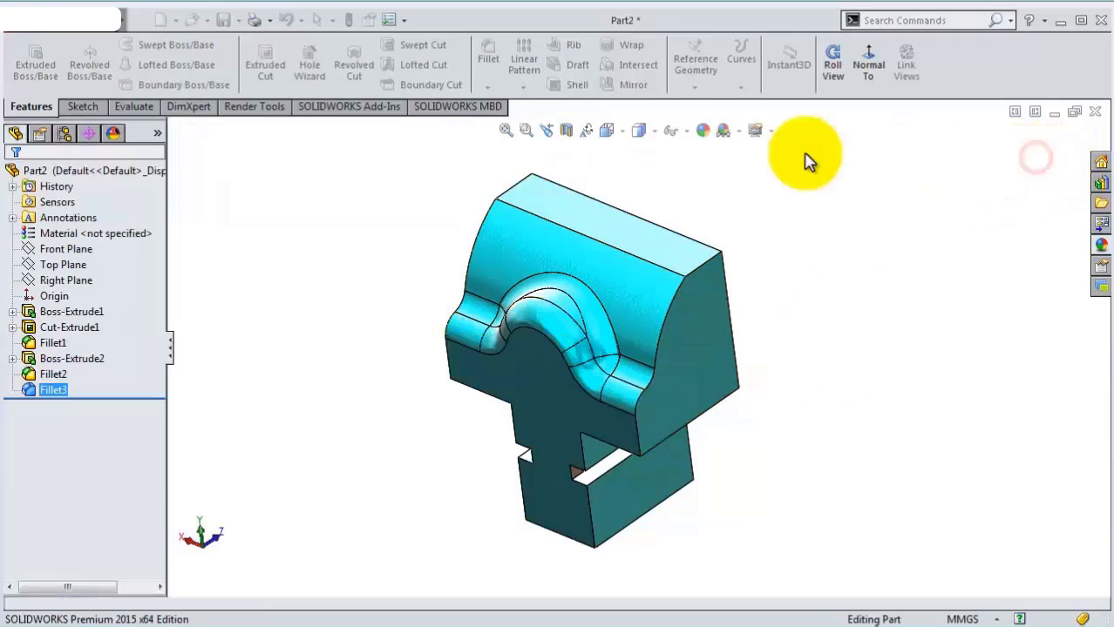
{"action": "left_click", "coordinate": [493, 54]}
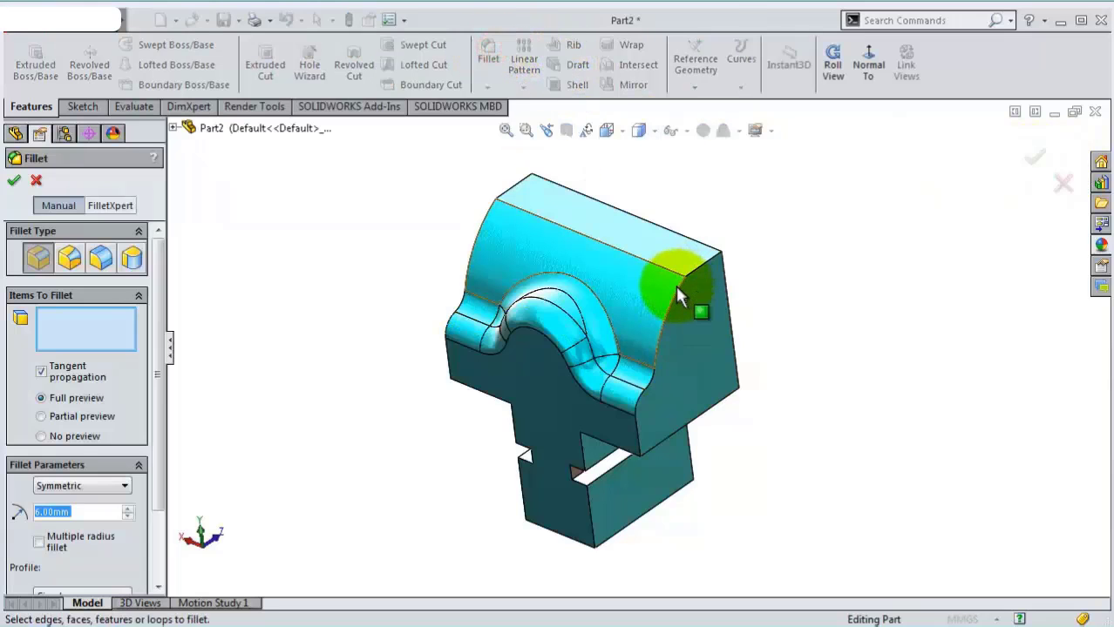
{"action": "left_click", "coordinate": [675, 285]}
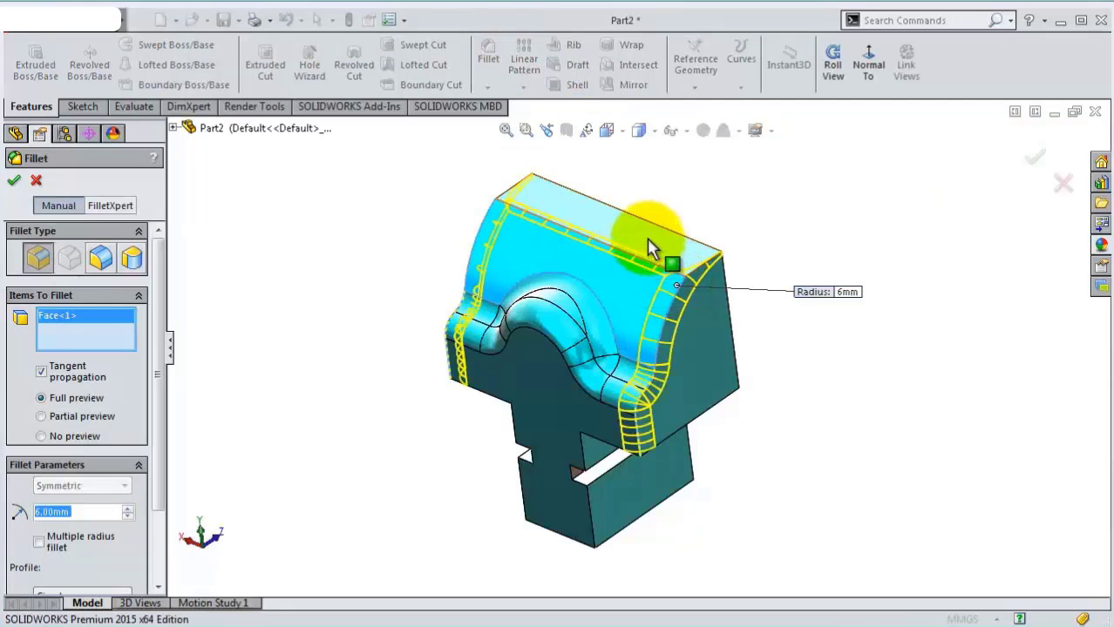
{"action": "mouse_move", "coordinate": [666, 271]}
{"action": "middle_mouse_down"}
{"action": "mouse_move", "coordinate": [741, 262]}
{"action": "mouse_move", "coordinate": [691, 194]}
{"action": "mouse_move", "coordinate": [678, 201]}
{"action": "middle_mouse_up"}
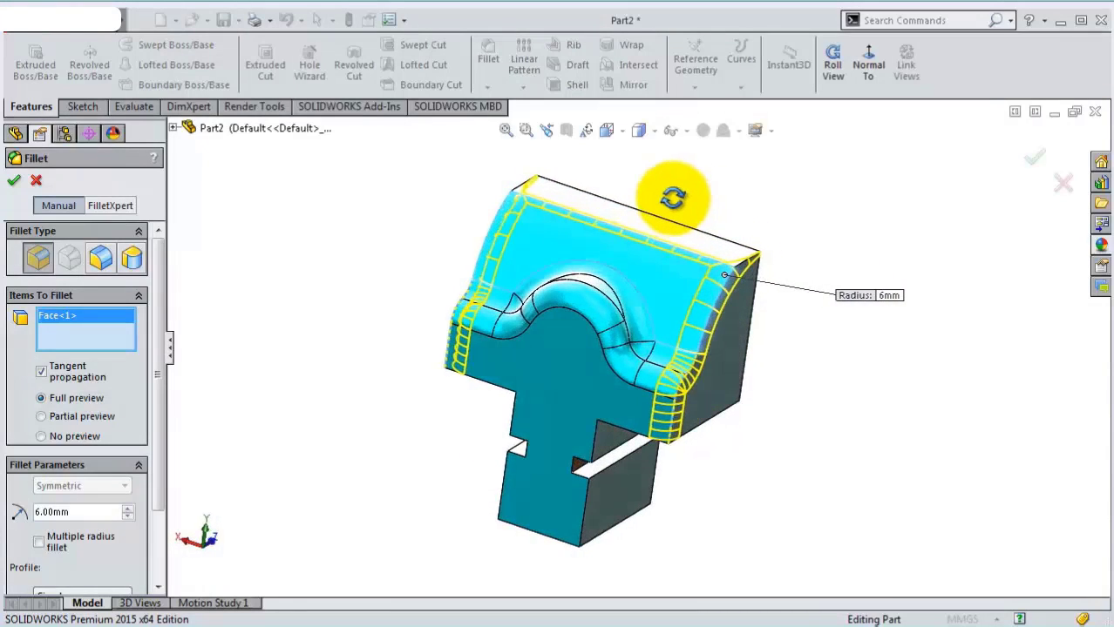
{"action": "left_click", "coordinate": [1033, 156]}
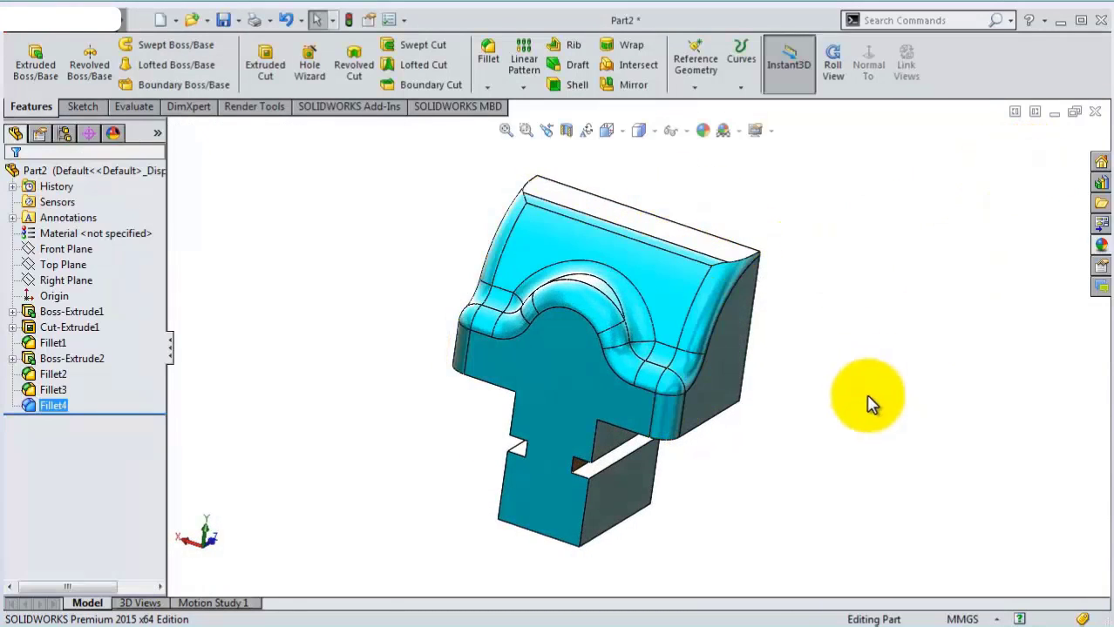
Change Fillet4, the curved-face fillet, to a 3 mm radius
{"action": "left_click", "coordinate": [48, 406]}
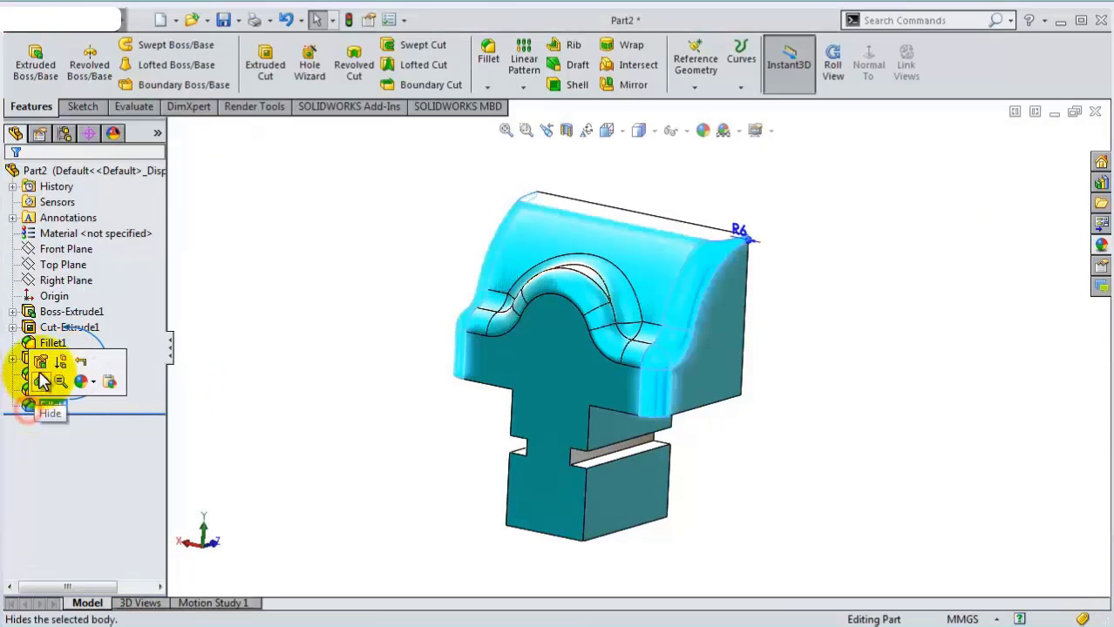
{"action": "left_click", "coordinate": [43, 373]}
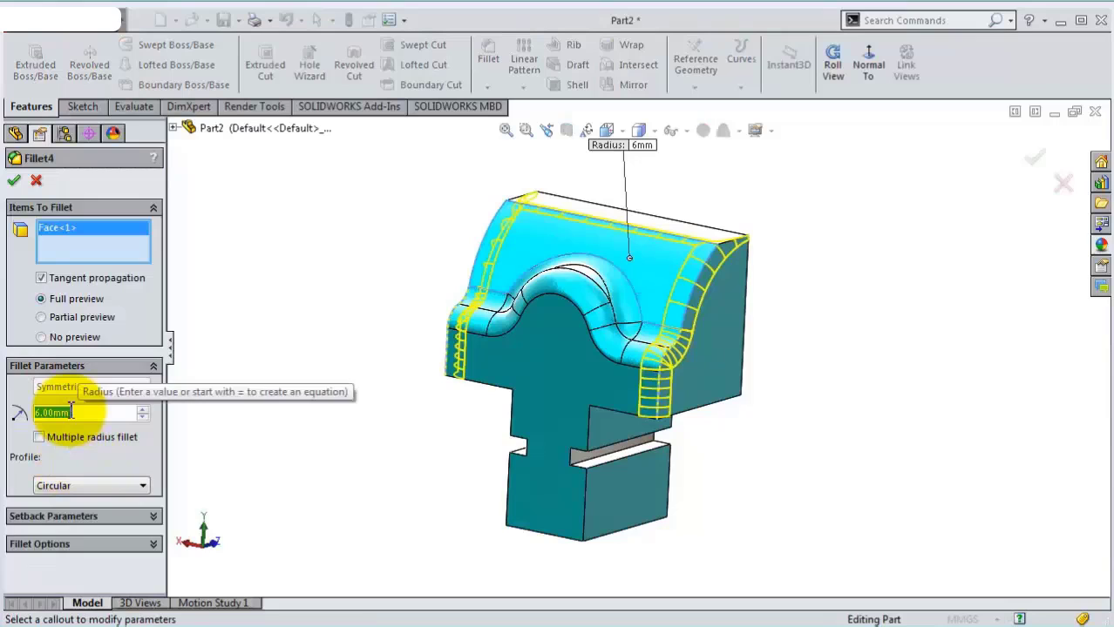
{"action": "type", "text": "3"}
{"action": "left_click", "coordinate": [18, 425]}
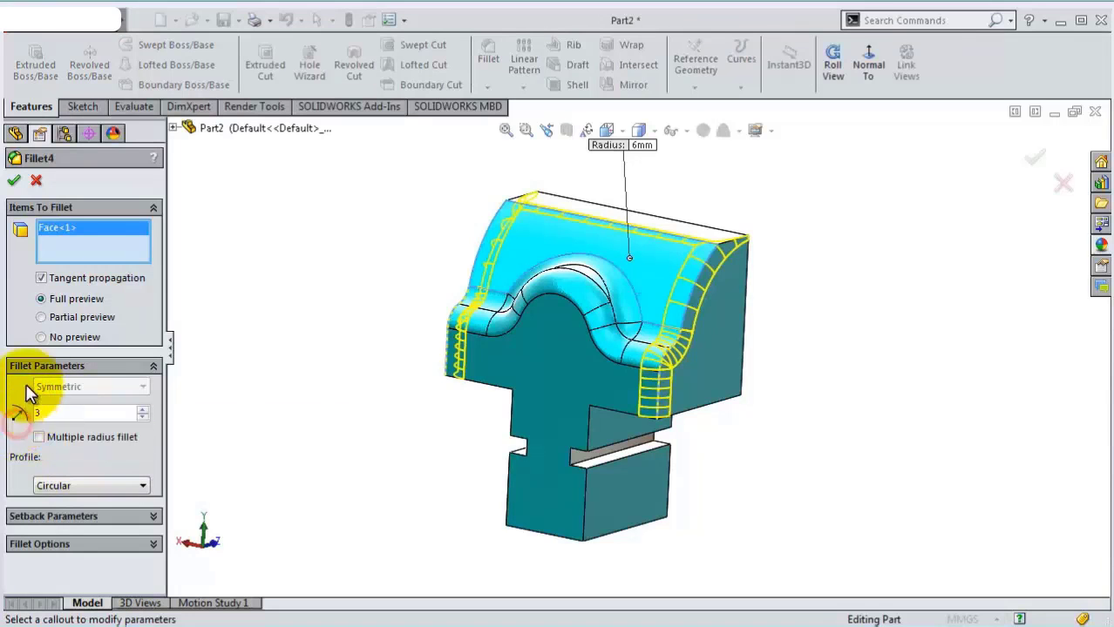
{"action": "left_click", "coordinate": [15, 185]}
{"action": "mouse_move", "coordinate": [883, 370]}
{"action": "middle_mouse_down"}
{"action": "mouse_move", "coordinate": [890, 448]}
{"action": "mouse_move", "coordinate": [899, 440]}
{"action": "mouse_move", "coordinate": [853, 340]}
{"action": "mouse_move", "coordinate": [880, 318]}
{"action": "mouse_move", "coordinate": [944, 335]}
{"action": "mouse_move", "coordinate": [951, 364]}
{"action": "middle_mouse_up"}
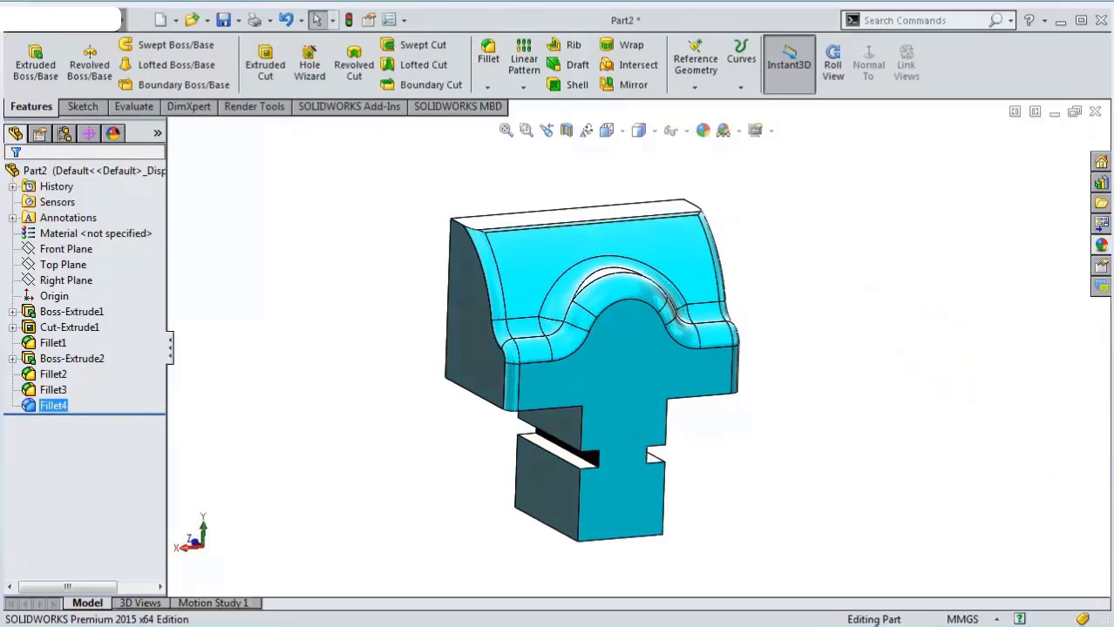
Change Fillet3, the ledge fillet, to a 3 mm radius
{"action": "left_click", "coordinate": [48, 390]}
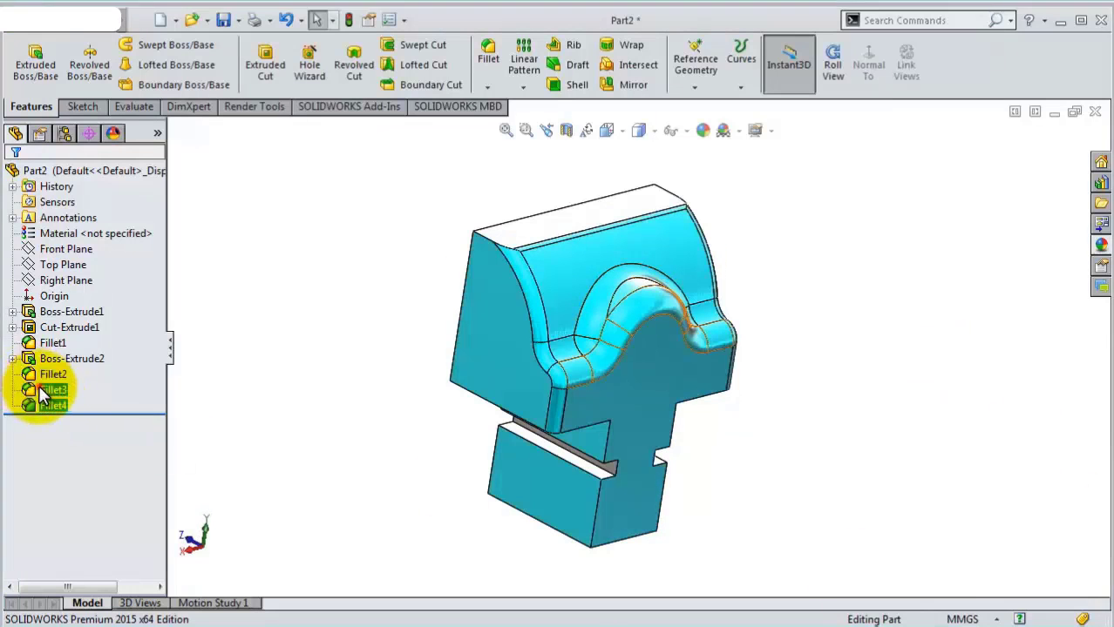
{"action": "left_click", "coordinate": [52, 342]}
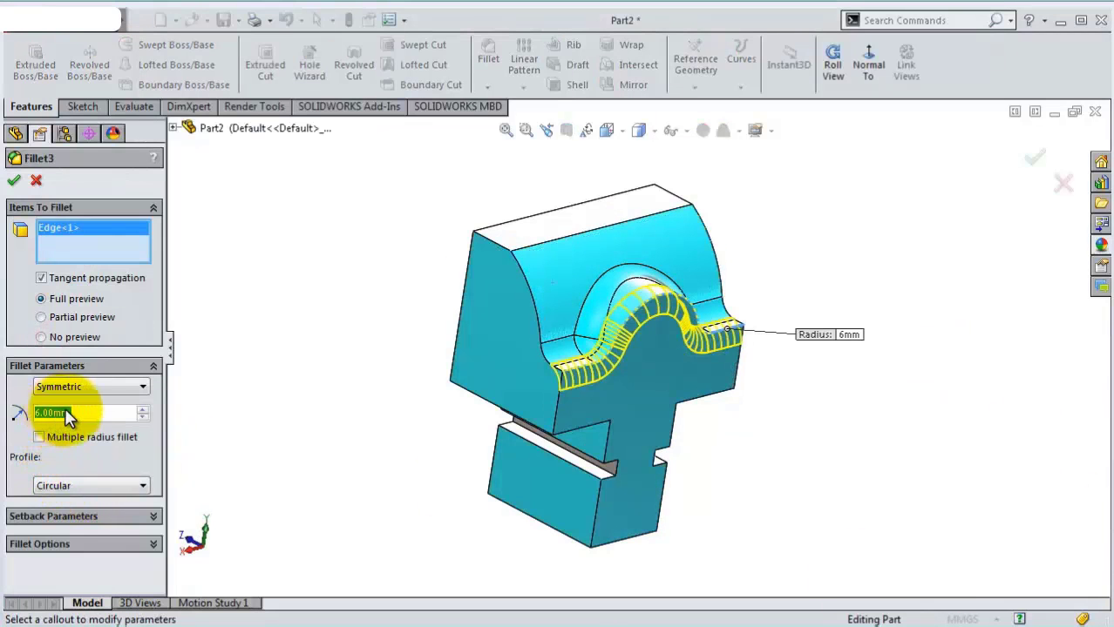
{"action": "type", "text": "3"}
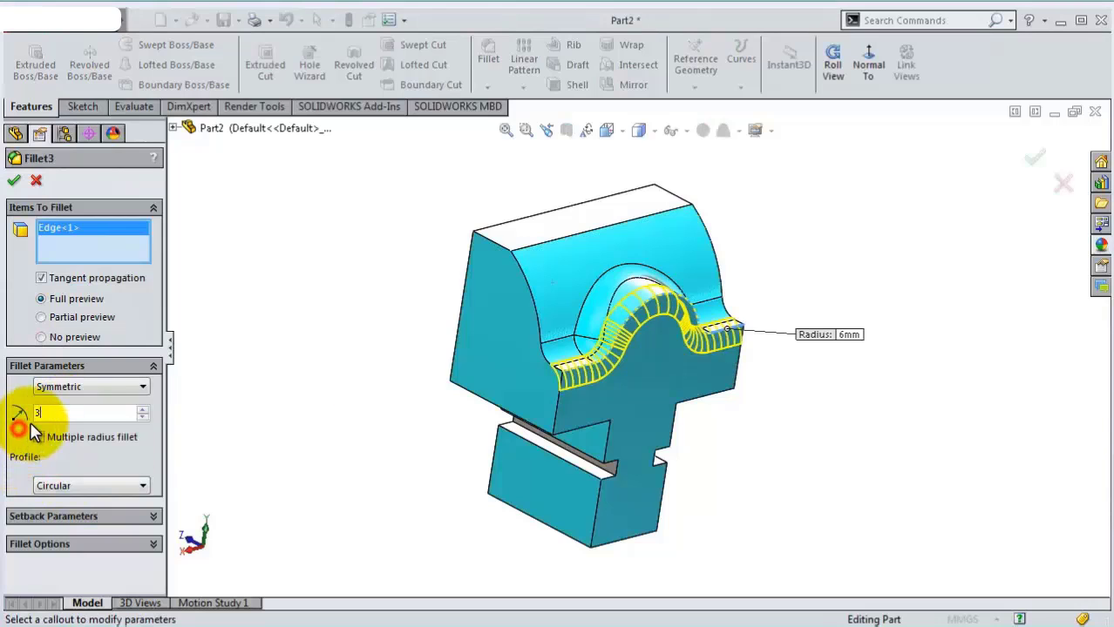
{"action": "left_click", "coordinate": [14, 181]}
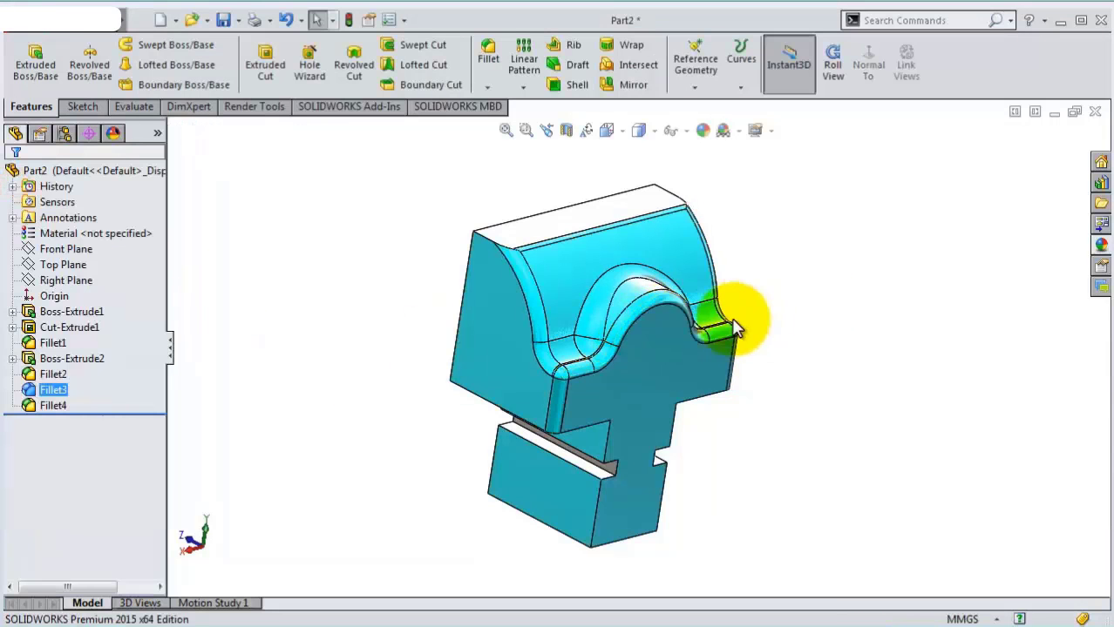
{"action": "mouse_move", "coordinate": [806, 315]}
{"action": "middle_mouse_down"}
{"action": "mouse_move", "coordinate": [801, 373]}
{"action": "mouse_move", "coordinate": [773, 288]}
{"action": "mouse_move", "coordinate": [780, 258]}
{"action": "mouse_move", "coordinate": [840, 241]}
{"action": "mouse_move", "coordinate": [836, 256]}
{"action": "mouse_move", "coordinate": [728, 266]}
{"action": "mouse_move", "coordinate": [707, 333]}
{"action": "mouse_move", "coordinate": [715, 366]}
{"action": "middle_mouse_up"}
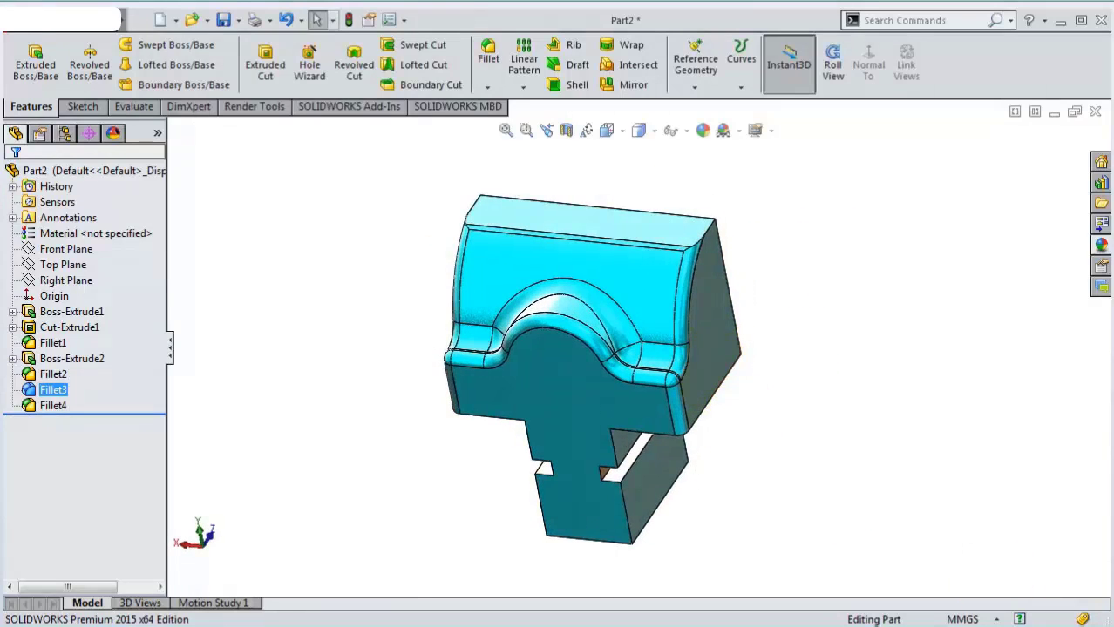
Change Fillet2, the boss fillet, to a 3 mm radius
{"action": "left_click", "coordinate": [54, 361]}
{"action": "left_click", "coordinate": [57, 333]}
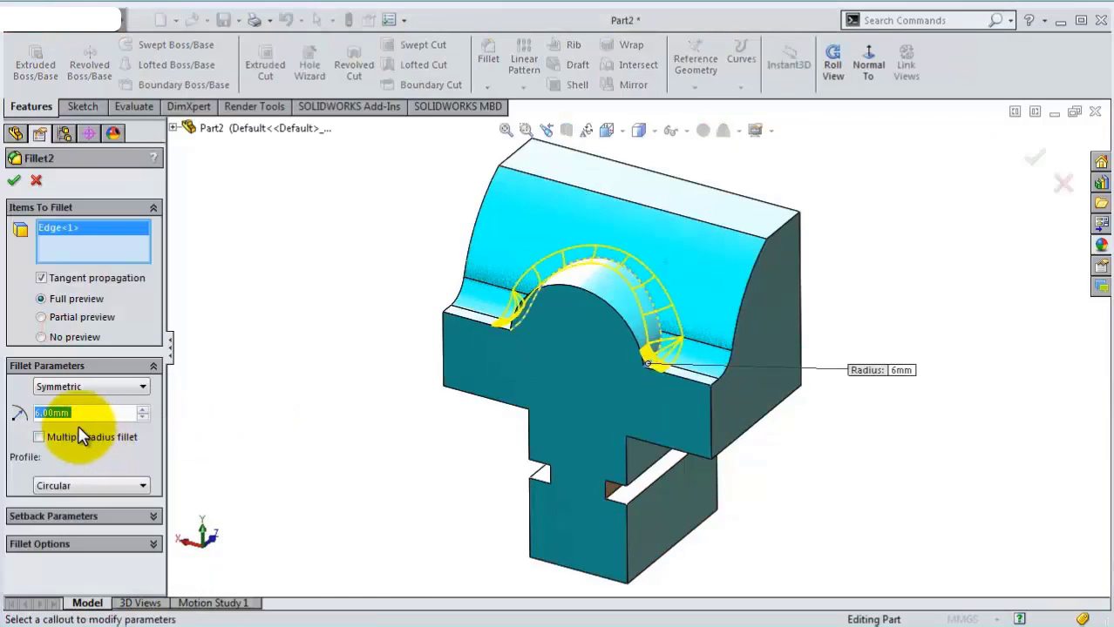
{"action": "type", "text": "3"}
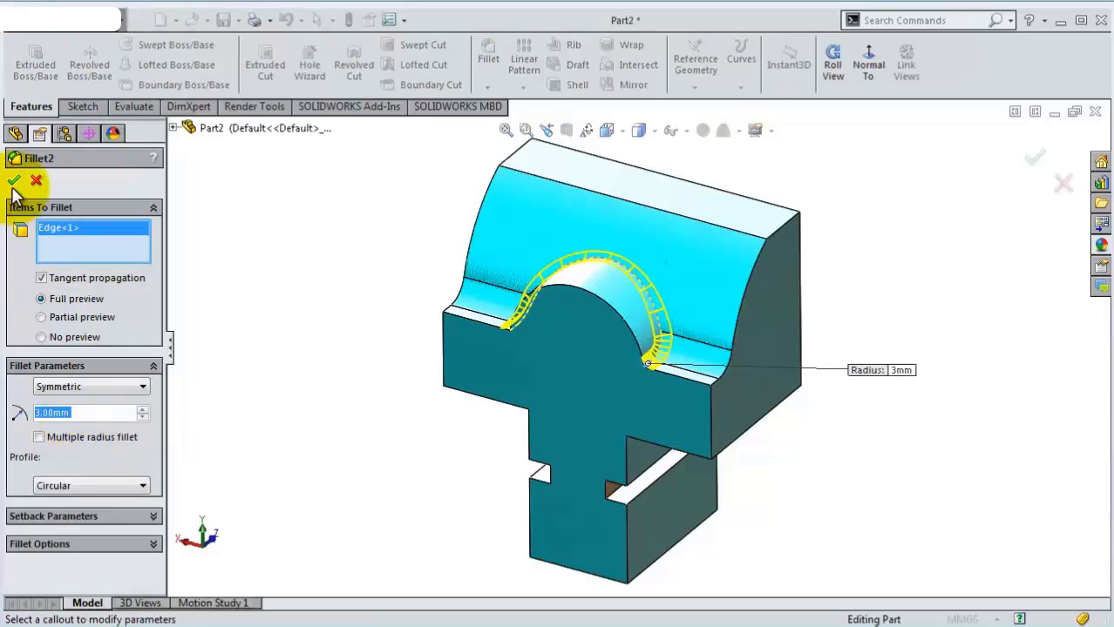
{"action": "left_click", "coordinate": [14, 181]}
{"action": "mouse_move", "coordinate": [418, 436]}
{"action": "middle_mouse_down"}
{"action": "mouse_move", "coordinate": [473, 368]}
{"action": "mouse_move", "coordinate": [486, 444]}
{"action": "middle_mouse_up"}
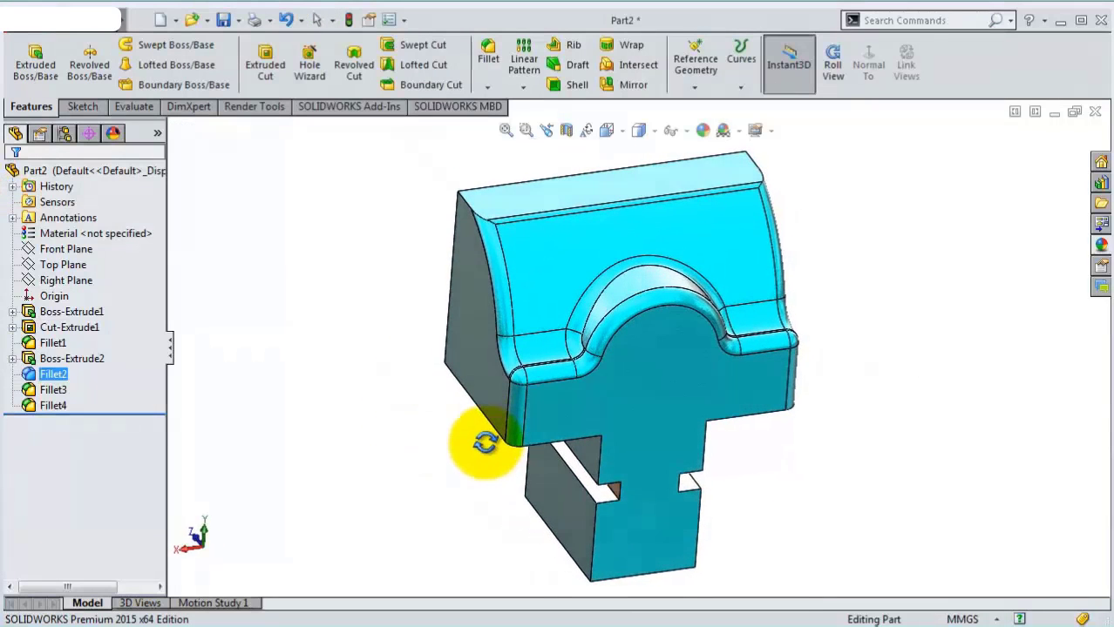
Start Sketch4 on the block's side face, viewed Normal To
{"action": "mouse_move", "coordinate": [671, 523]}
{"action": "middle_mouse_down"}
{"action": "mouse_move", "coordinate": [703, 412]}
{"action": "mouse_move", "coordinate": [786, 461]}
{"action": "mouse_move", "coordinate": [697, 542]}
{"action": "middle_mouse_up"}
{"action": "left_click", "coordinate": [697, 542]}
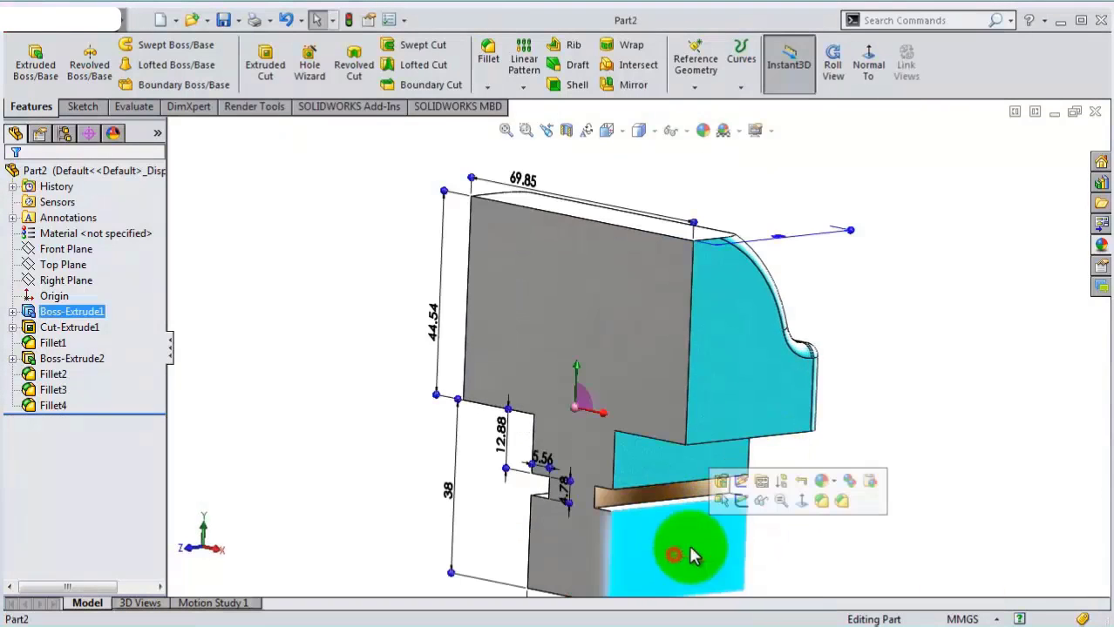
{"action": "left_click", "coordinate": [739, 499]}
{"action": "left_click", "coordinate": [728, 76]}
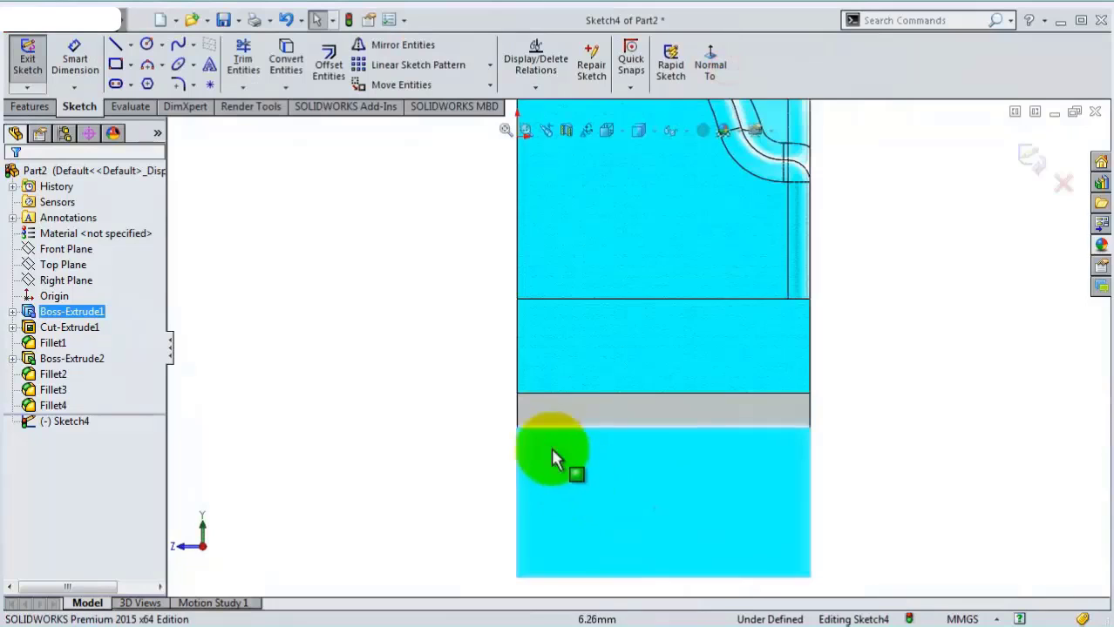
Draw three connected lines forming a tapered outline beside the block's lower side
{"action": "left_click", "coordinate": [519, 340]}
{"action": "scroll", "coordinate": [392, 386], "scroll_direction": "up", "scroll_amount": 3}
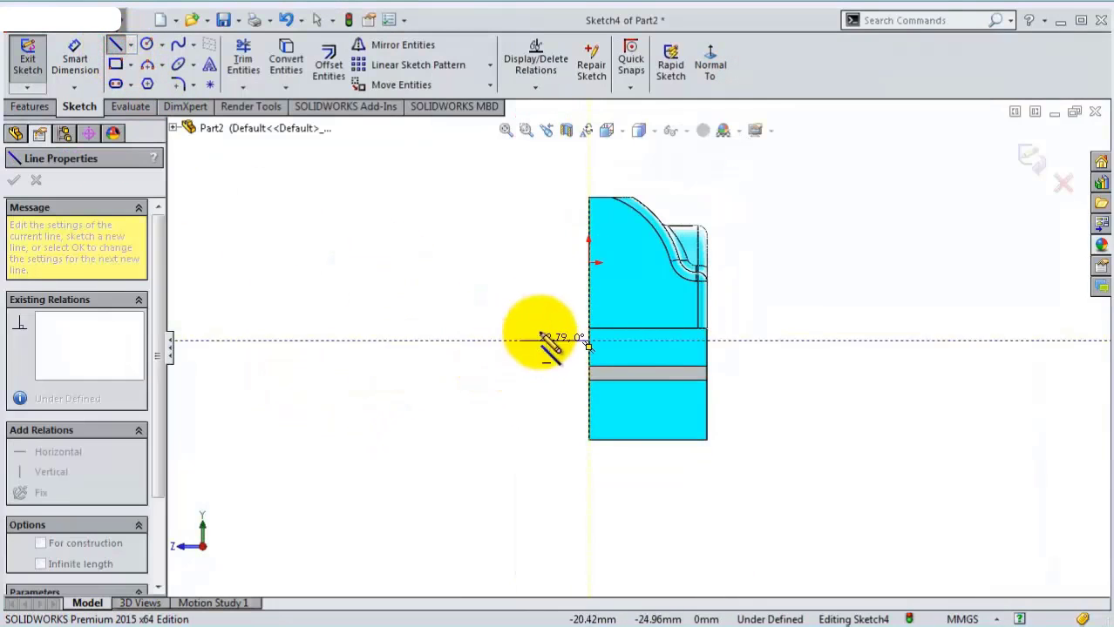
{"action": "left_click", "coordinate": [549, 340]}
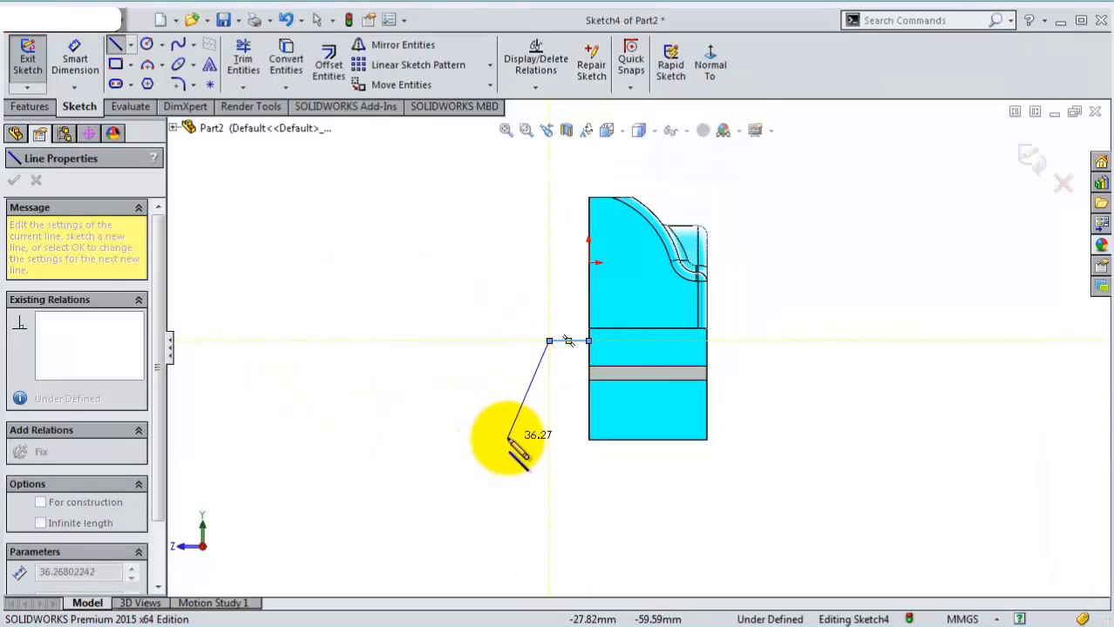
{"action": "scroll", "coordinate": [510, 440], "scroll_direction": "down", "scroll_amount": 3}
{"action": "left_click", "coordinate": [551, 420]}
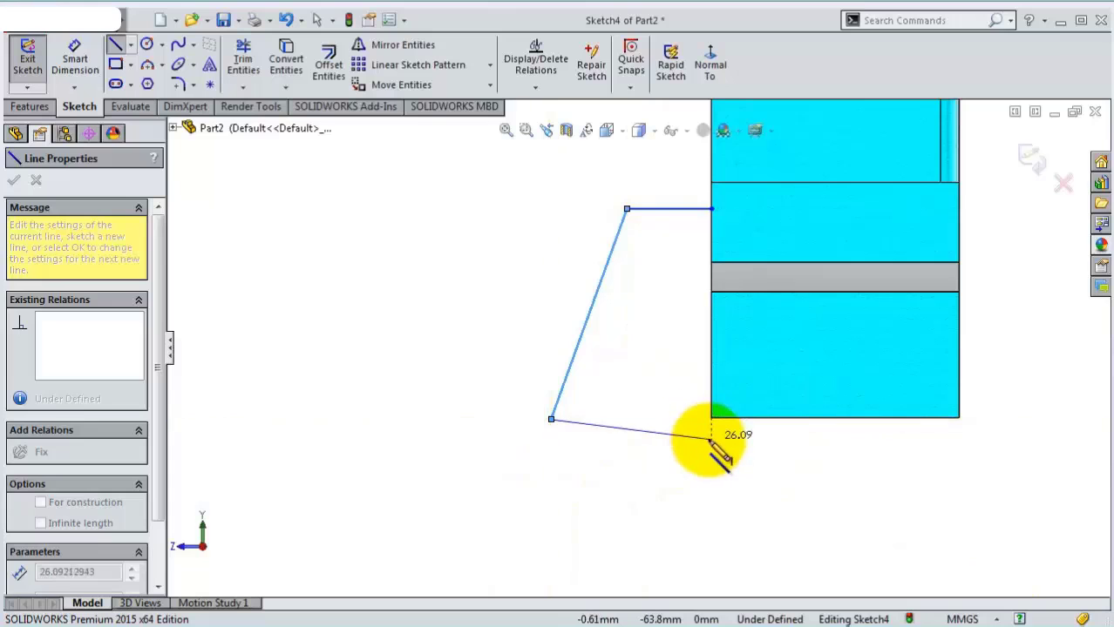
{"action": "left_click", "coordinate": [711, 418]}
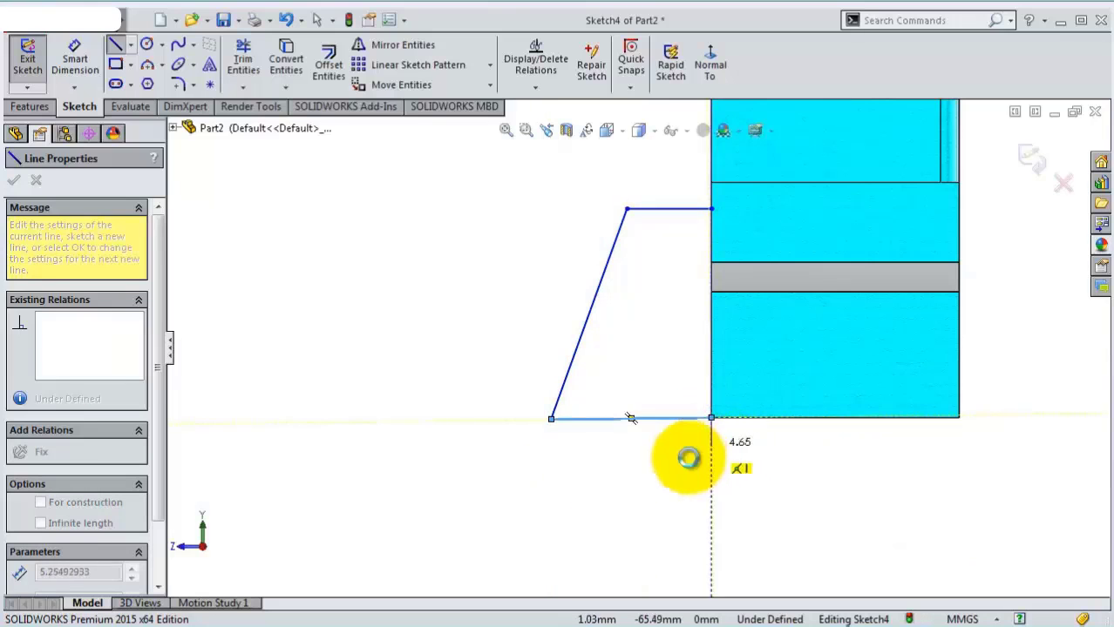
{"action": "key", "text": "Escape"}
Make the outline's bottom line horizontal
{"action": "scroll", "coordinate": [684, 480], "scroll_direction": "down", "scroll_amount": 3}
{"action": "left_click", "coordinate": [696, 358]}
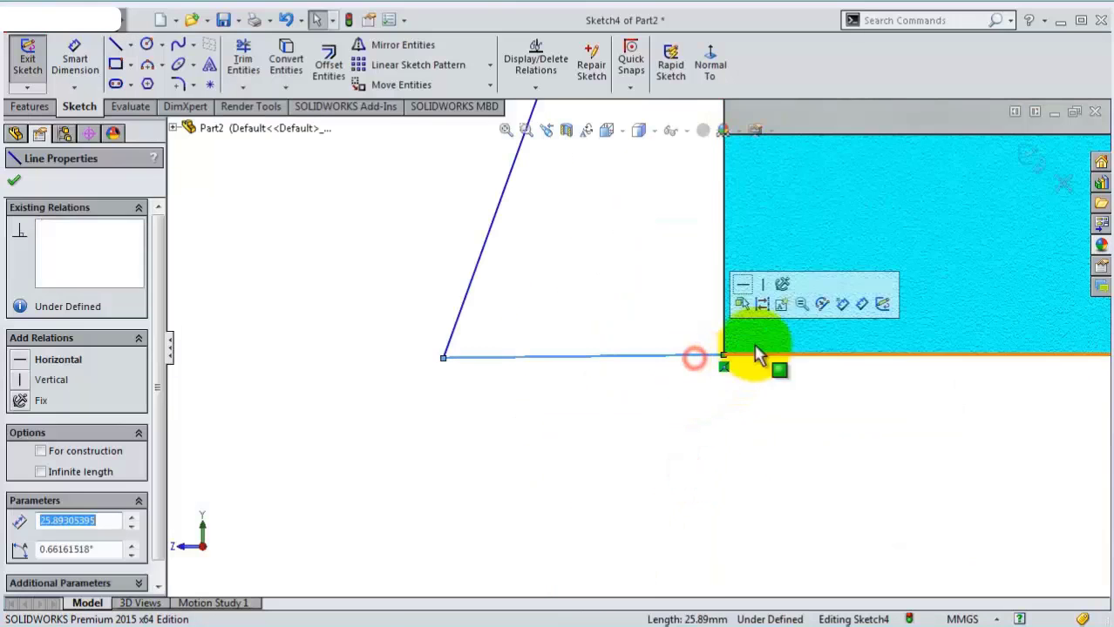
{"action": "left_click", "coordinate": [741, 282]}
{"action": "left_click", "coordinate": [640, 289]}
{"action": "scroll", "coordinate": [640, 291], "scroll_direction": "up", "scroll_amount": 3}
{"action": "scroll", "coordinate": [640, 291], "scroll_direction": "down", "scroll_amount": 1}
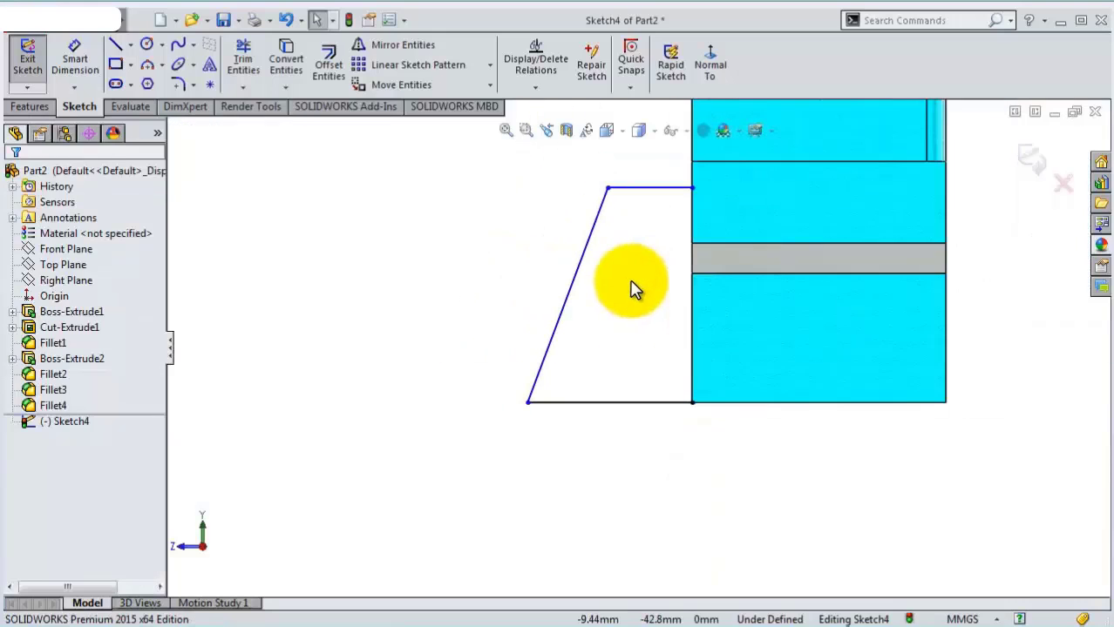
Dimension the angle between the slanted and bottom lines as 74.74°
{"action": "key", "text": "s"}
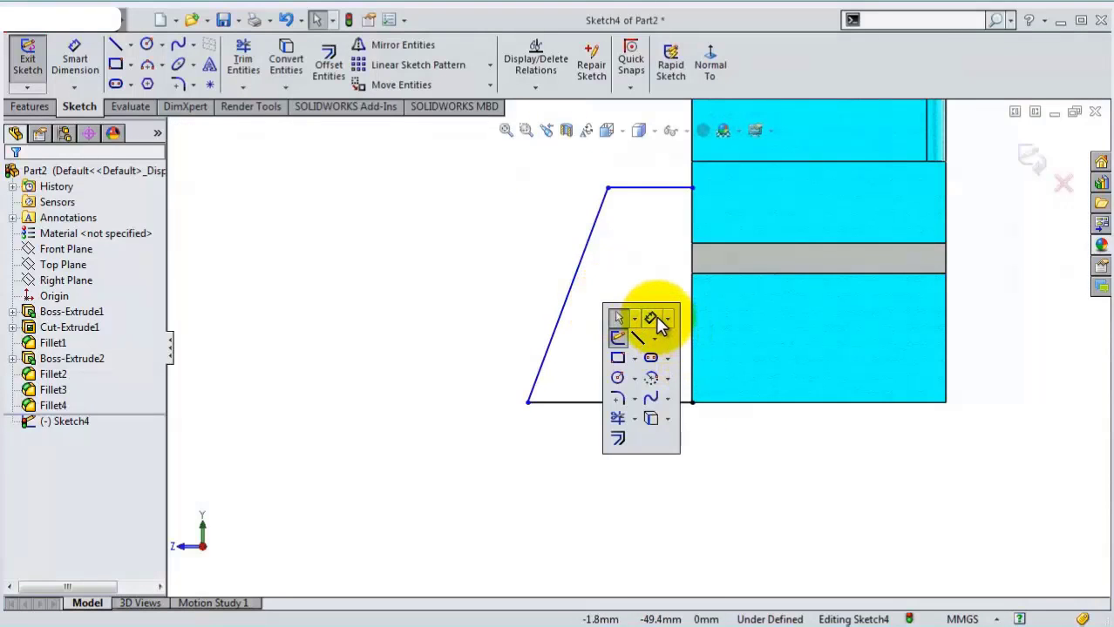
{"action": "left_click", "coordinate": [655, 315]}
{"action": "left_click", "coordinate": [566, 326]}
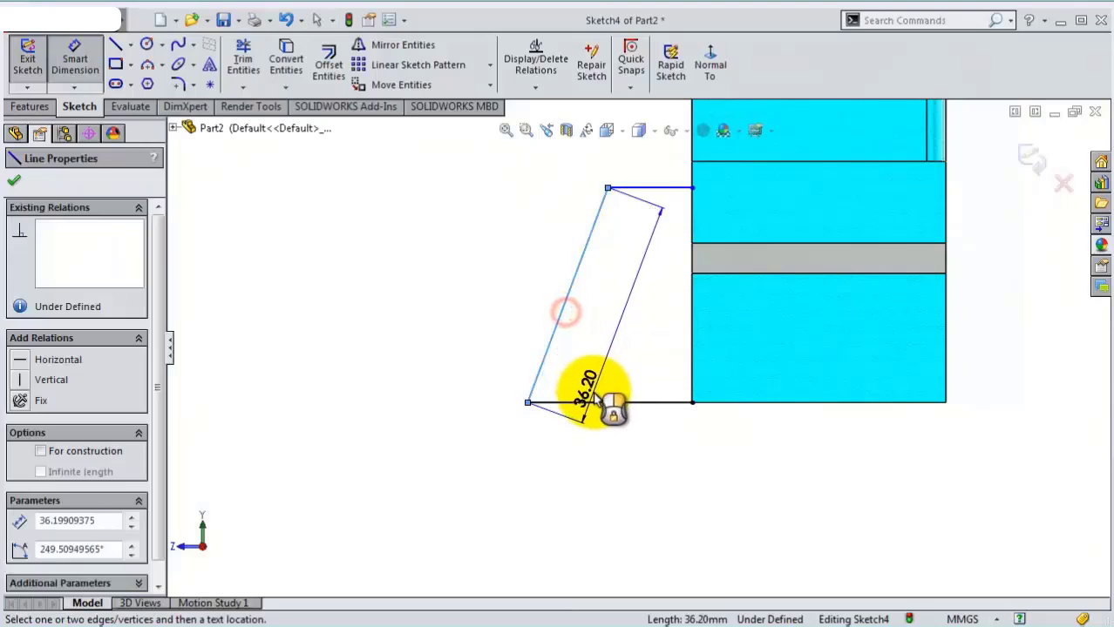
{"action": "left_click", "coordinate": [597, 400]}
{"action": "left_click", "coordinate": [610, 373]}
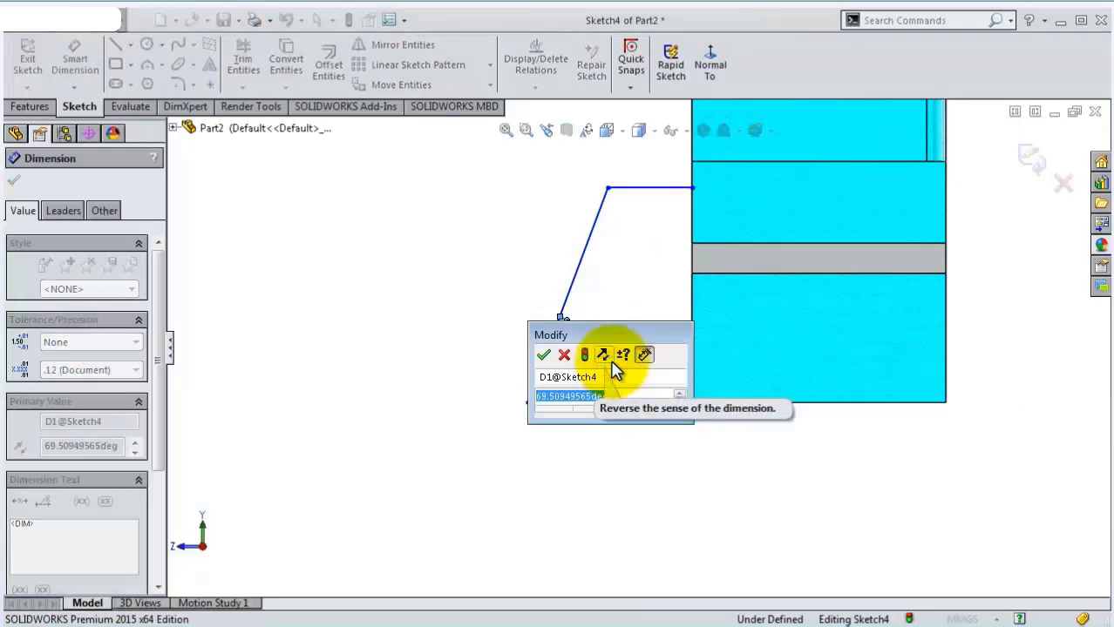
{"action": "type", "text": "74"}
{"action": "type", "text": "."}
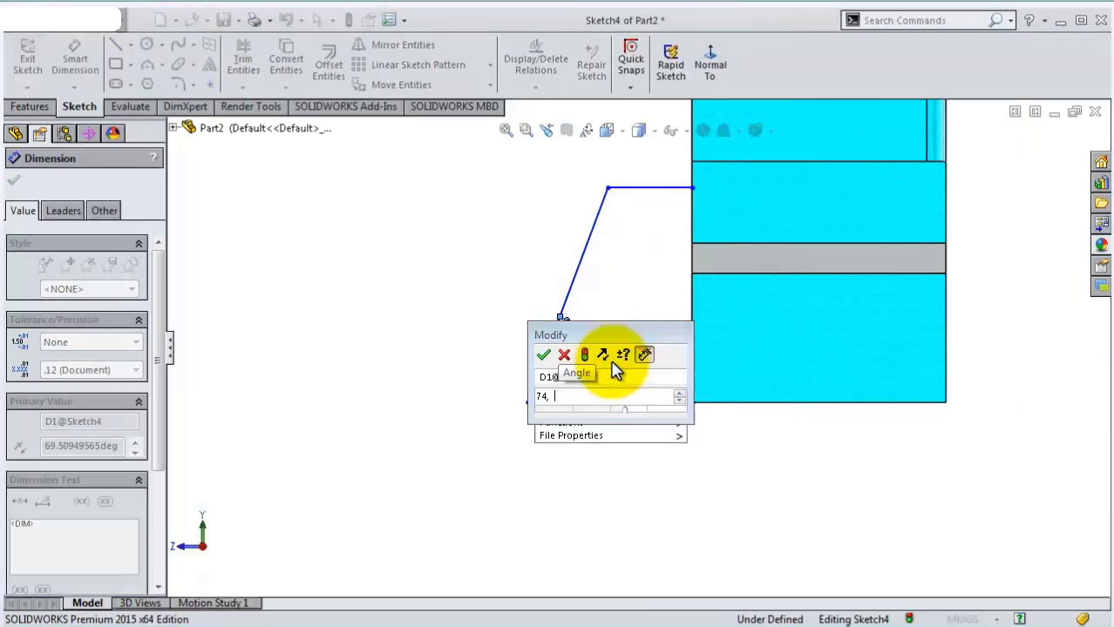
{"action": "type", "text": "74"}
{"action": "key", "text": "Return"}
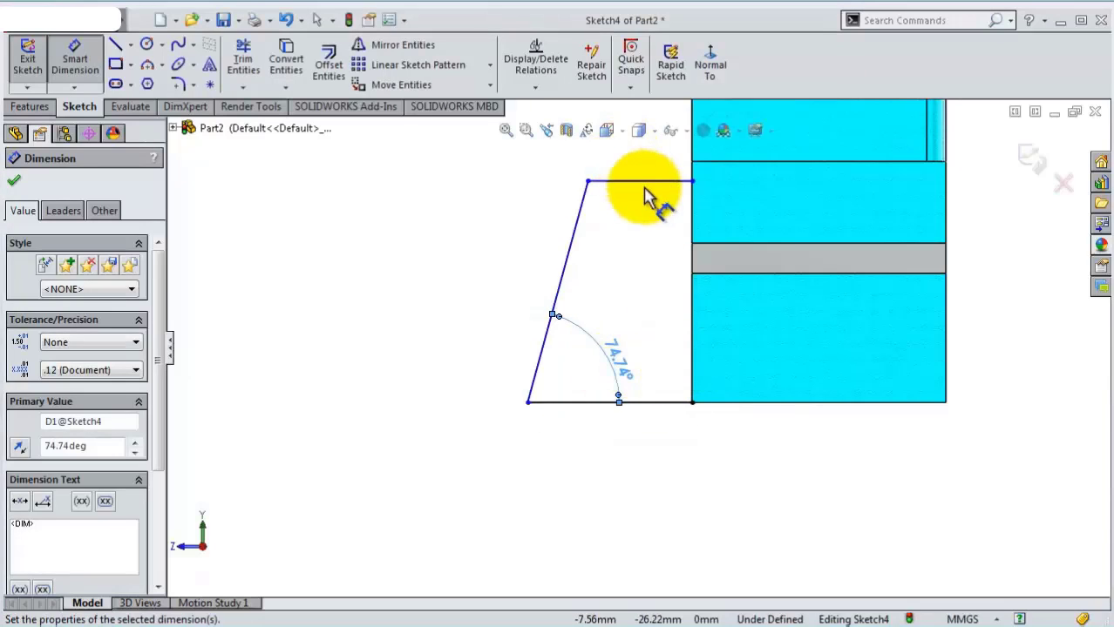
Dimension the outline's height between top and bottom lines as 34.93
{"action": "left_click", "coordinate": [644, 180]}
{"action": "left_click", "coordinate": [645, 404]}
{"action": "left_click", "coordinate": [453, 359]}
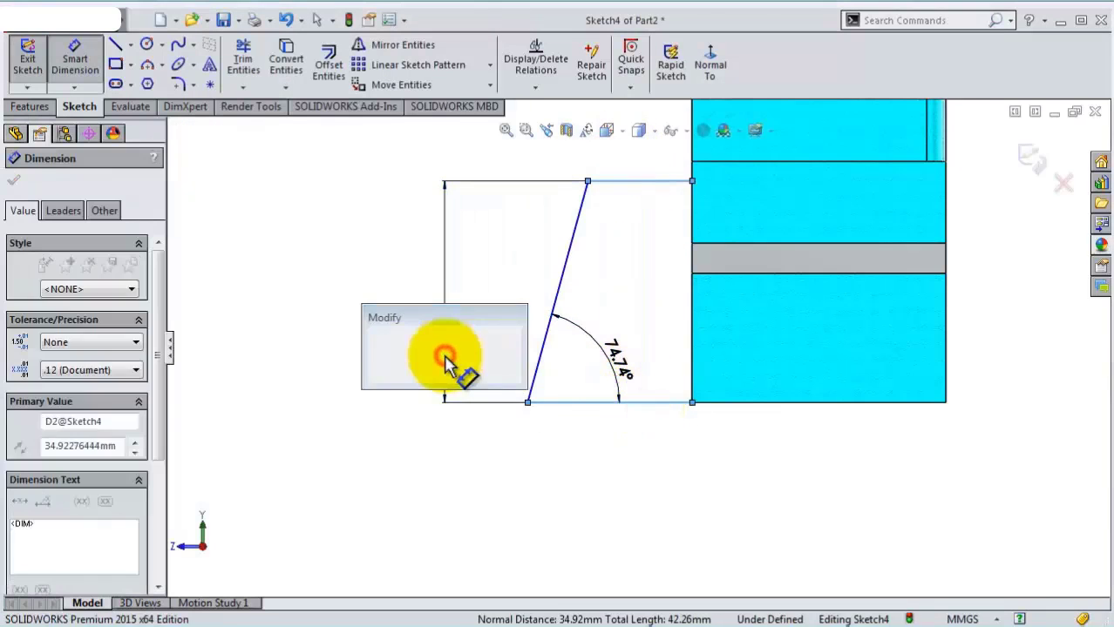
{"action": "type", "text": "34"}
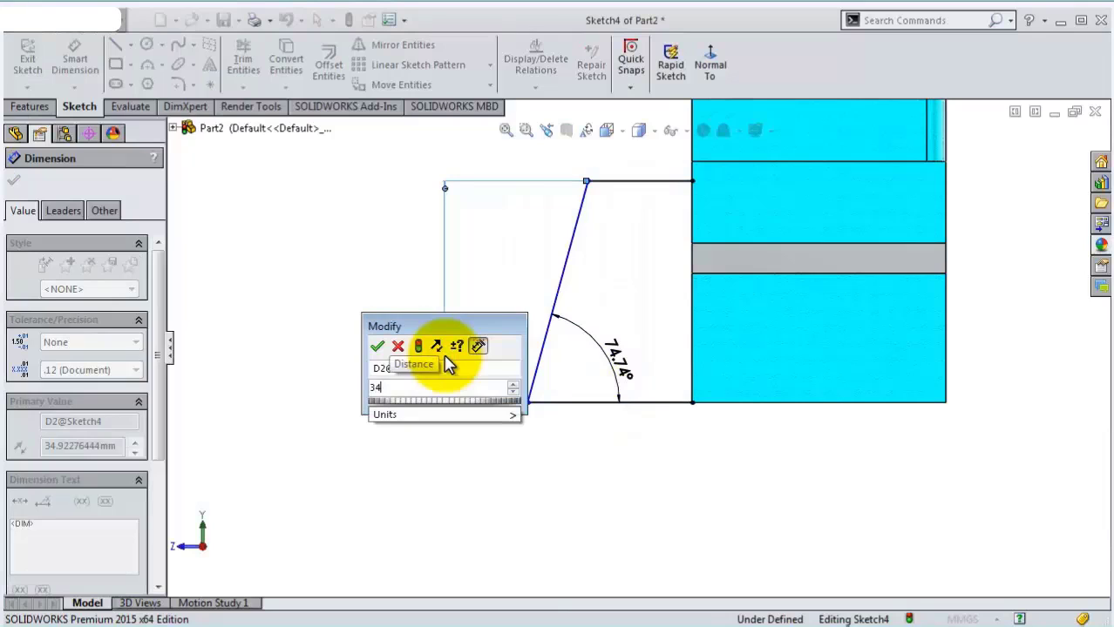
{"action": "type", "text": ",9"}
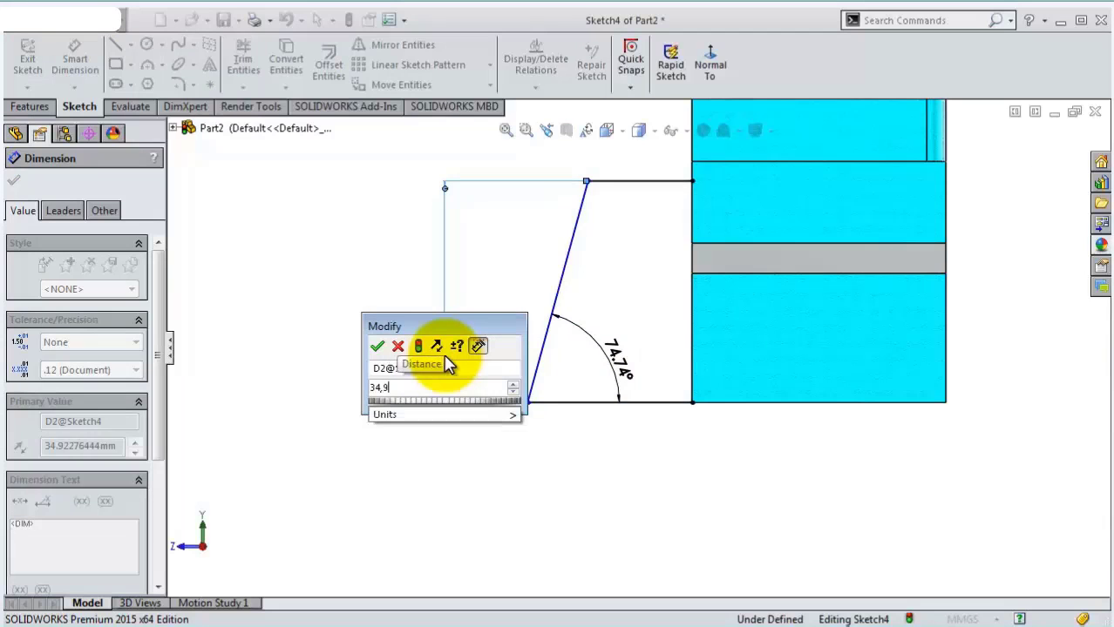
{"action": "type", "text": "3"}
{"action": "key", "text": "Return"}
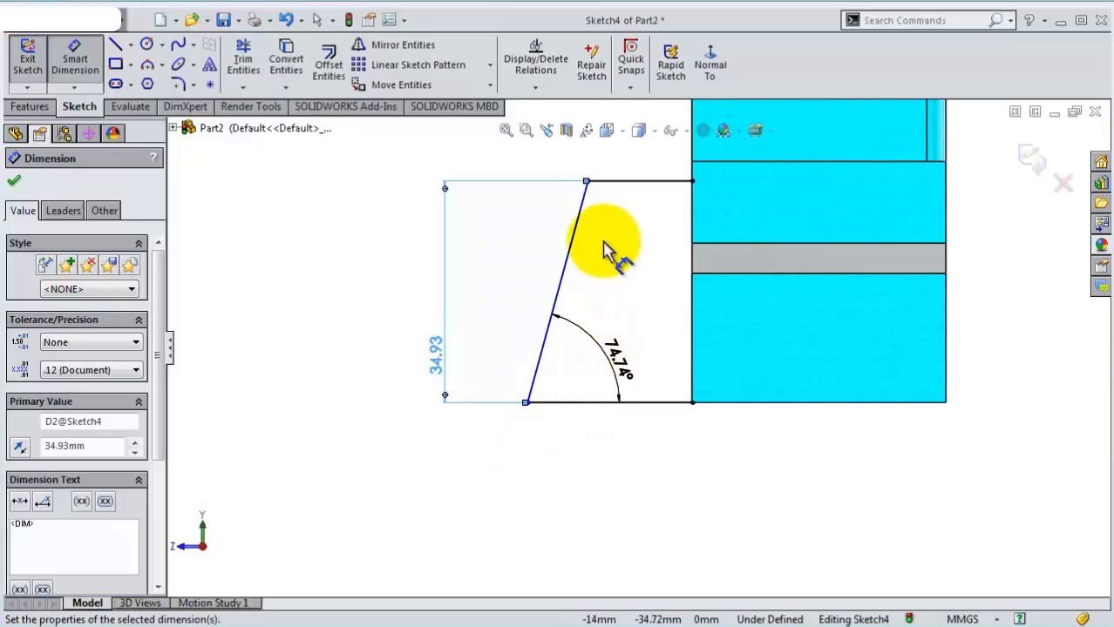
{"action": "key", "text": "Escape"}
Close the outline with a vertical line along the part edge and make the top line horizontal
{"action": "scroll", "coordinate": [646, 231], "scroll_direction": "down", "scroll_amount": 2}
{"action": "scroll", "coordinate": [671, 217], "scroll_direction": "down", "scroll_amount": 3}
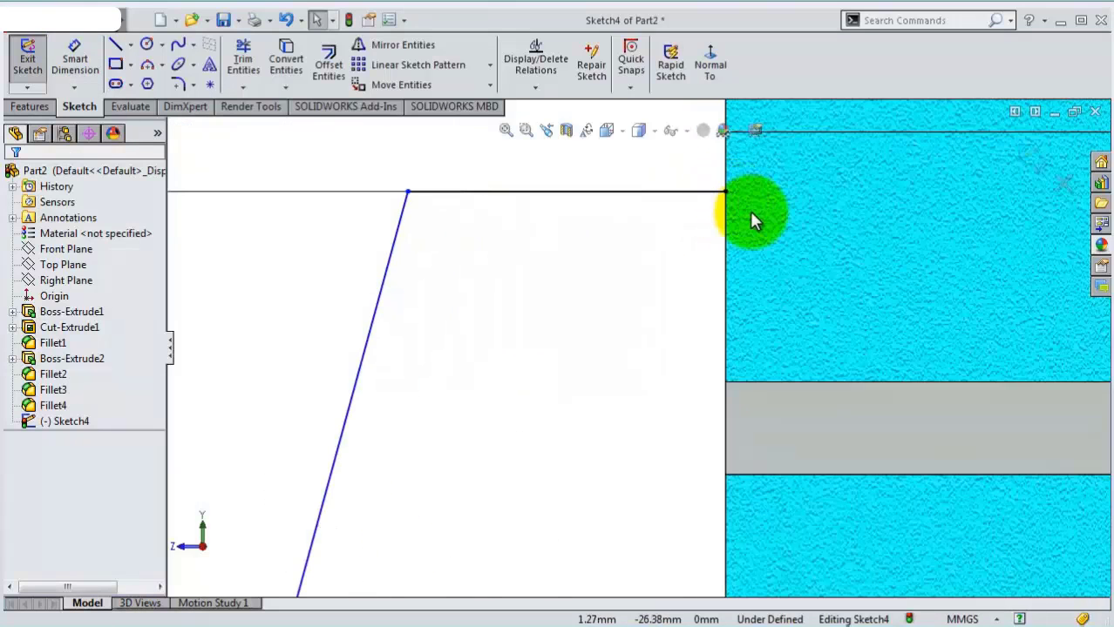
{"action": "left_click", "coordinate": [727, 195]}
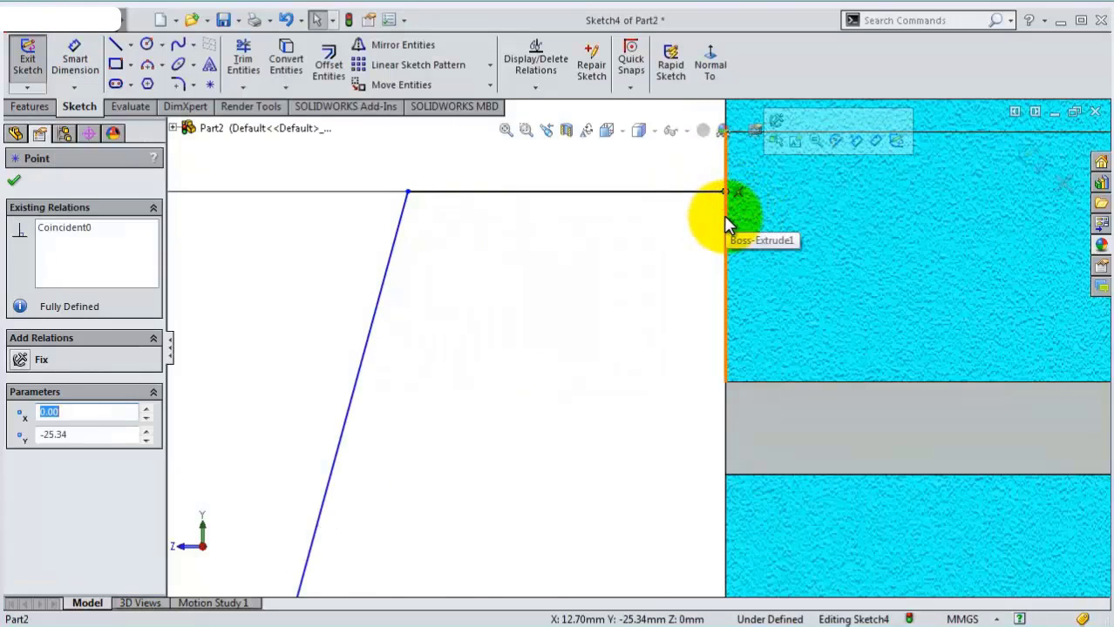
{"action": "left_click", "coordinate": [676, 256]}
{"action": "scroll", "coordinate": [644, 340], "scroll_direction": "up", "scroll_amount": 4}
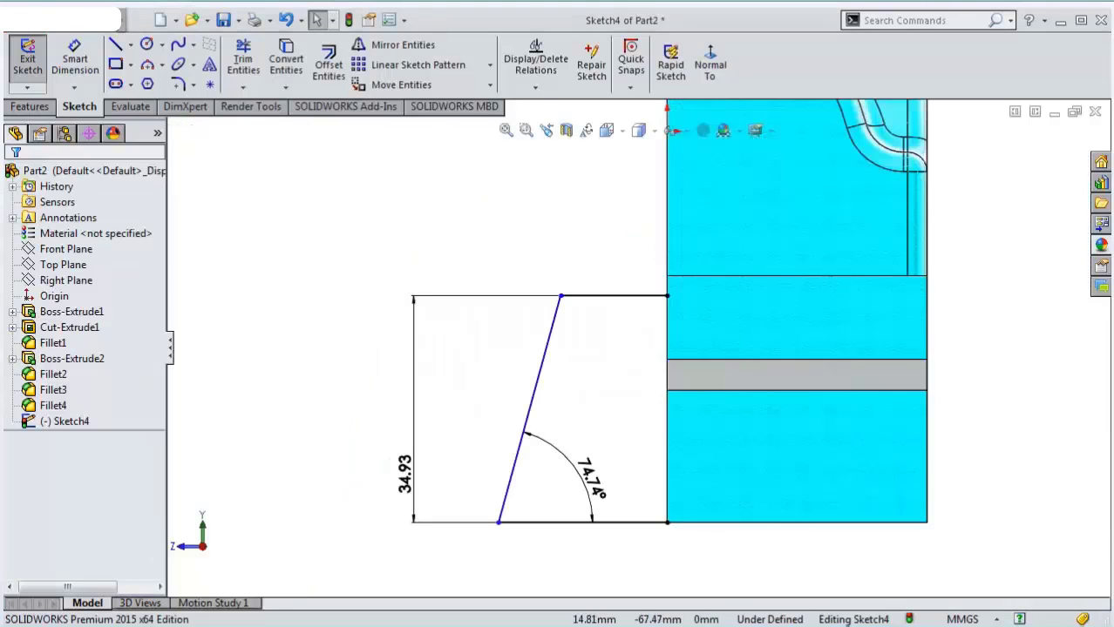
{"action": "left_click", "coordinate": [115, 45]}
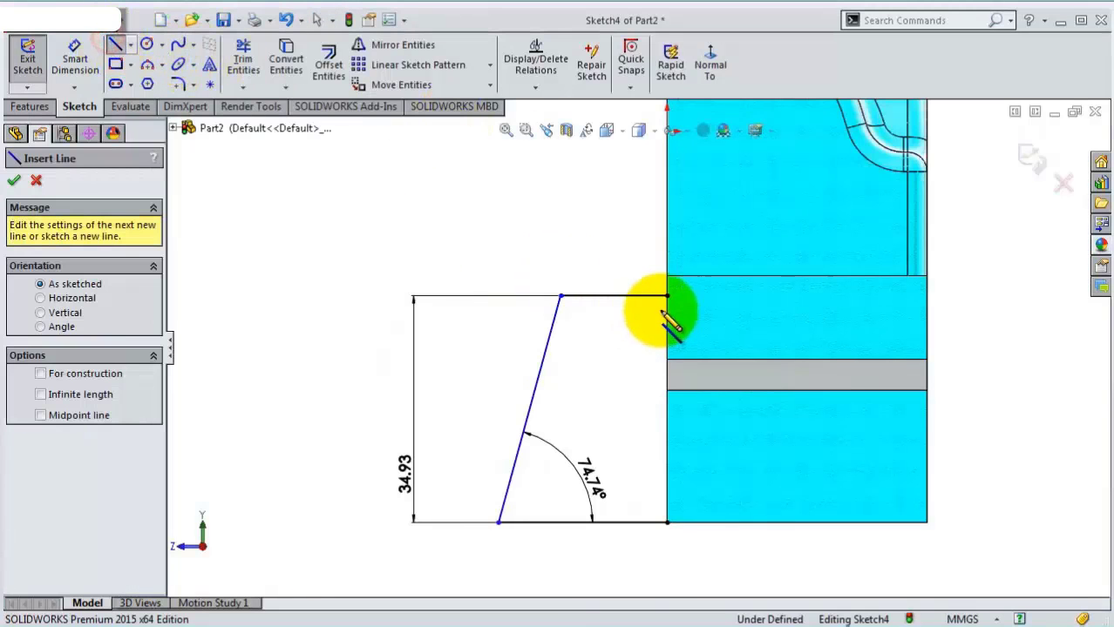
{"action": "left_click_drag", "start_coordinate": [667, 297], "coordinate": [667, 521]}
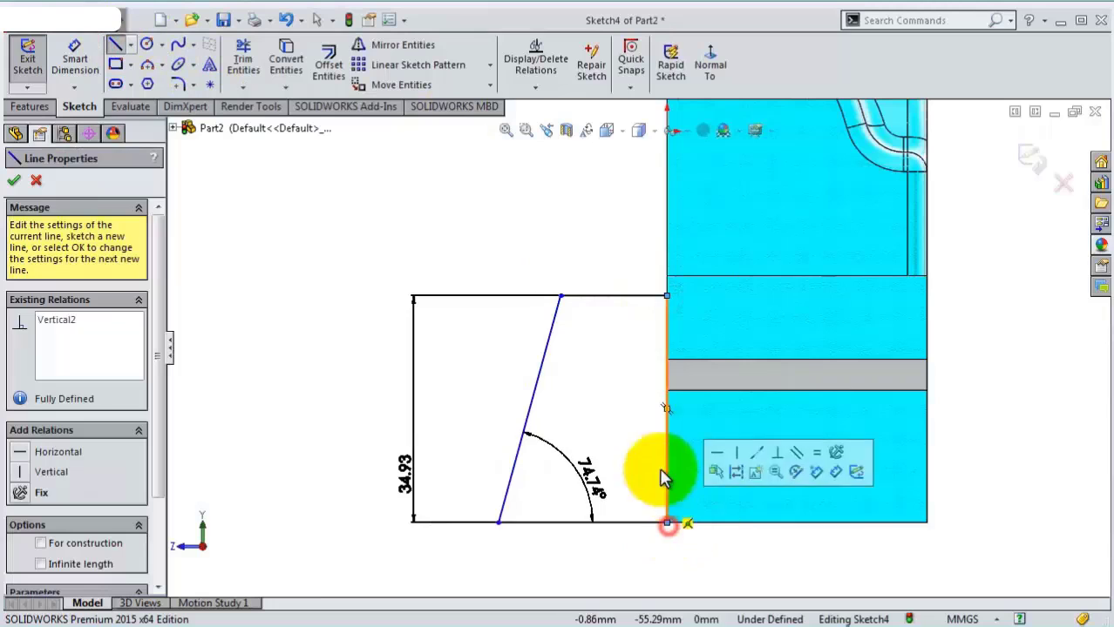
{"action": "key", "text": "Escape"}
{"action": "key", "text": "Escape"}
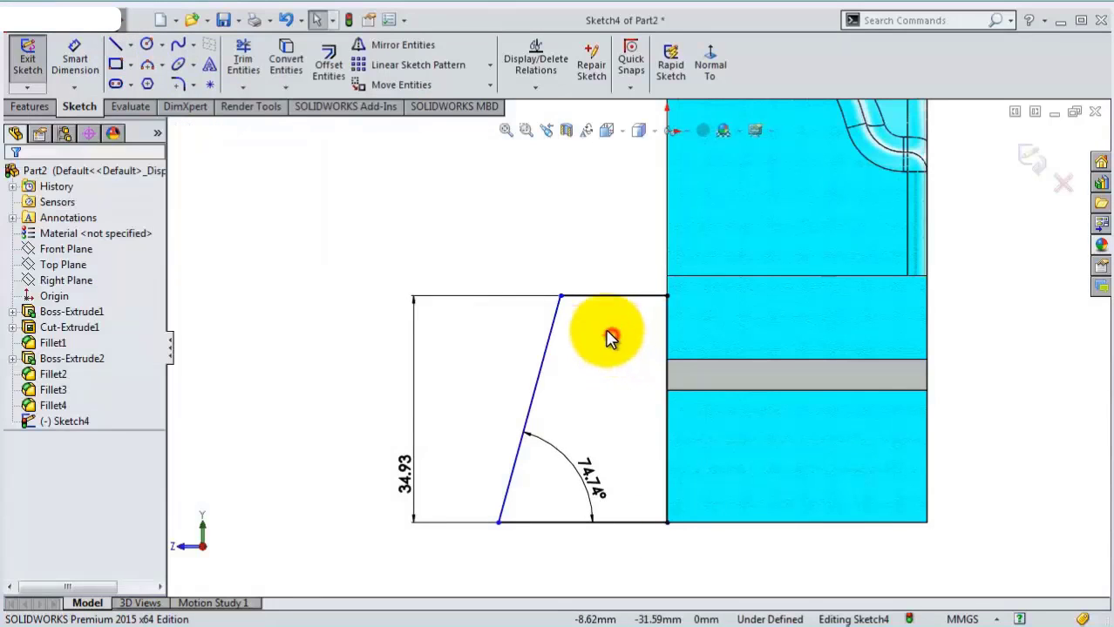
{"action": "left_click", "coordinate": [601, 298]}
{"action": "left_click", "coordinate": [647, 219]}
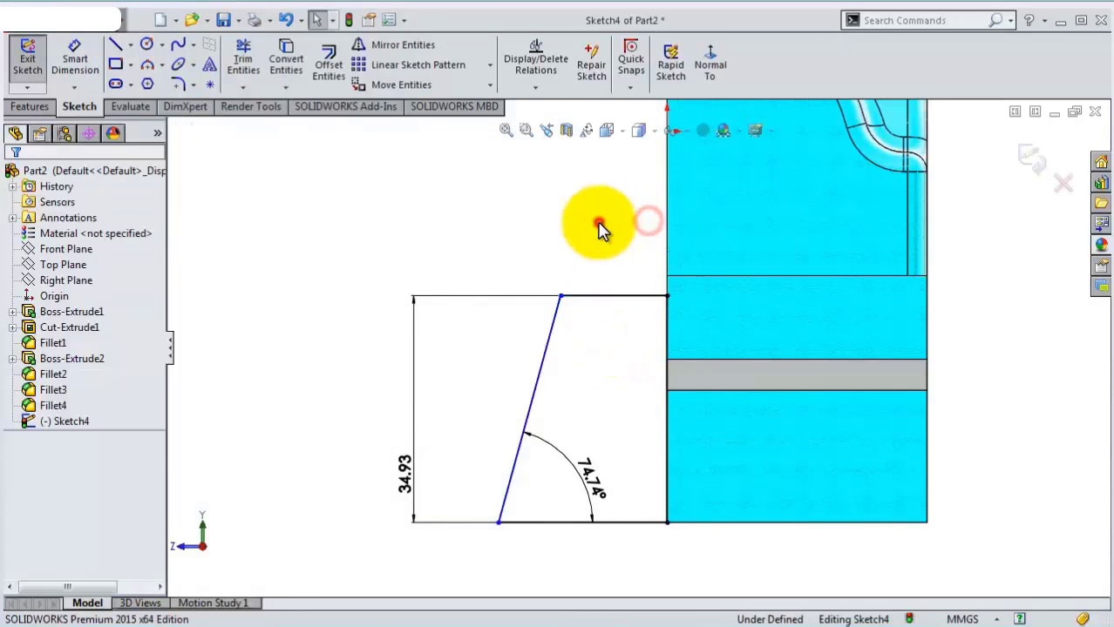
Dimension the overall width from the outline's bottom-left corner to the part's corner as 65
{"action": "left_click", "coordinate": [74, 59]}
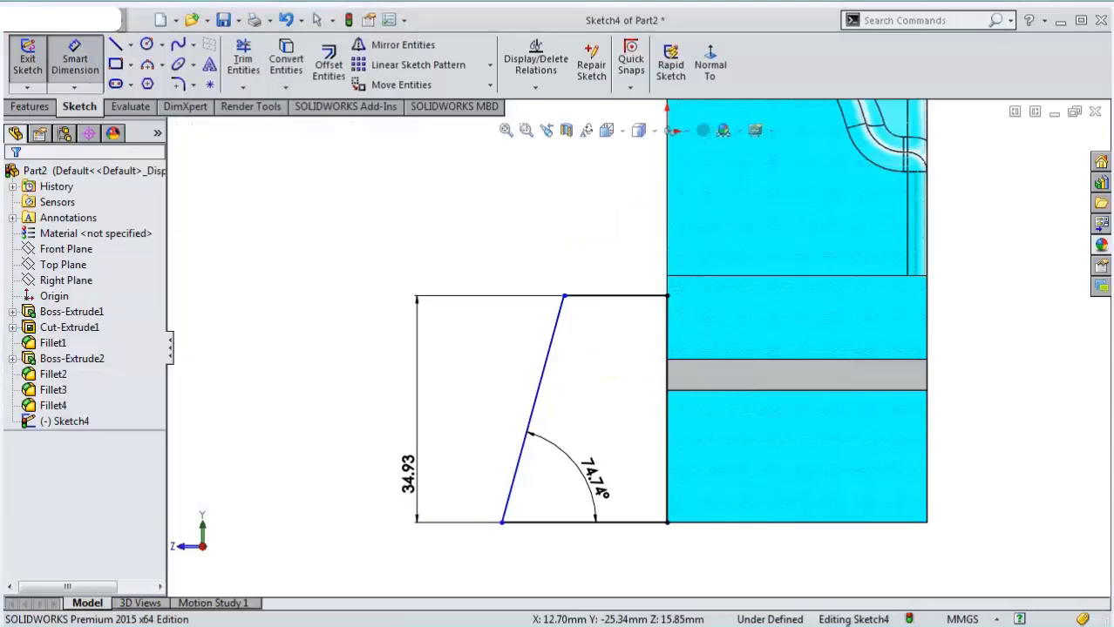
{"action": "left_click", "coordinate": [927, 524]}
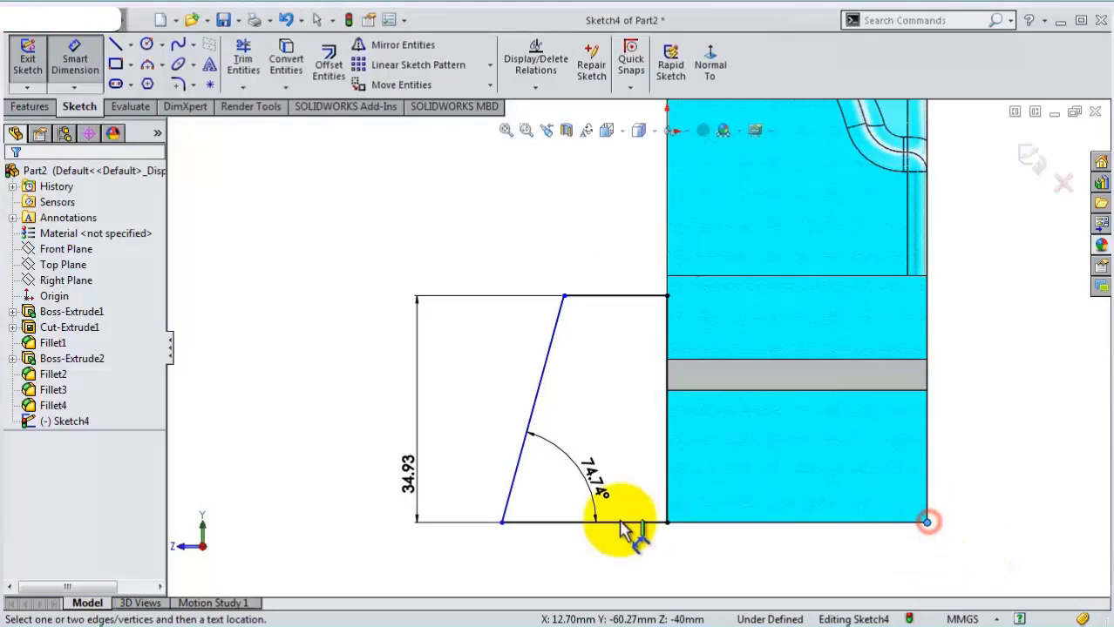
{"action": "left_click", "coordinate": [501, 522]}
{"action": "left_click", "coordinate": [609, 560]}
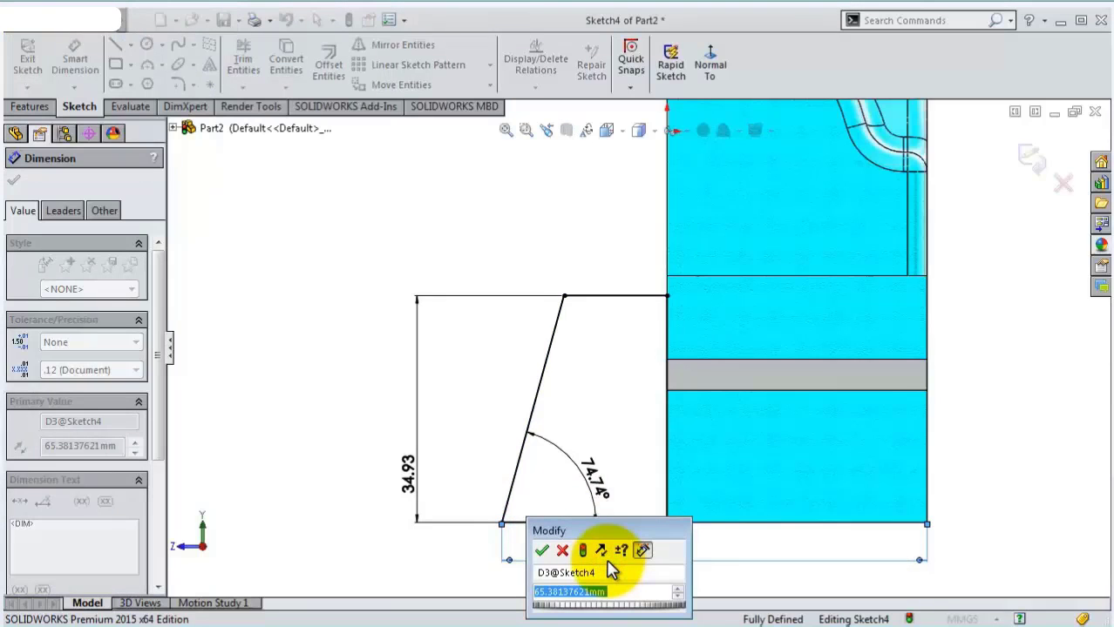
{"action": "type", "text": "65"}
{"action": "key", "text": "Return"}
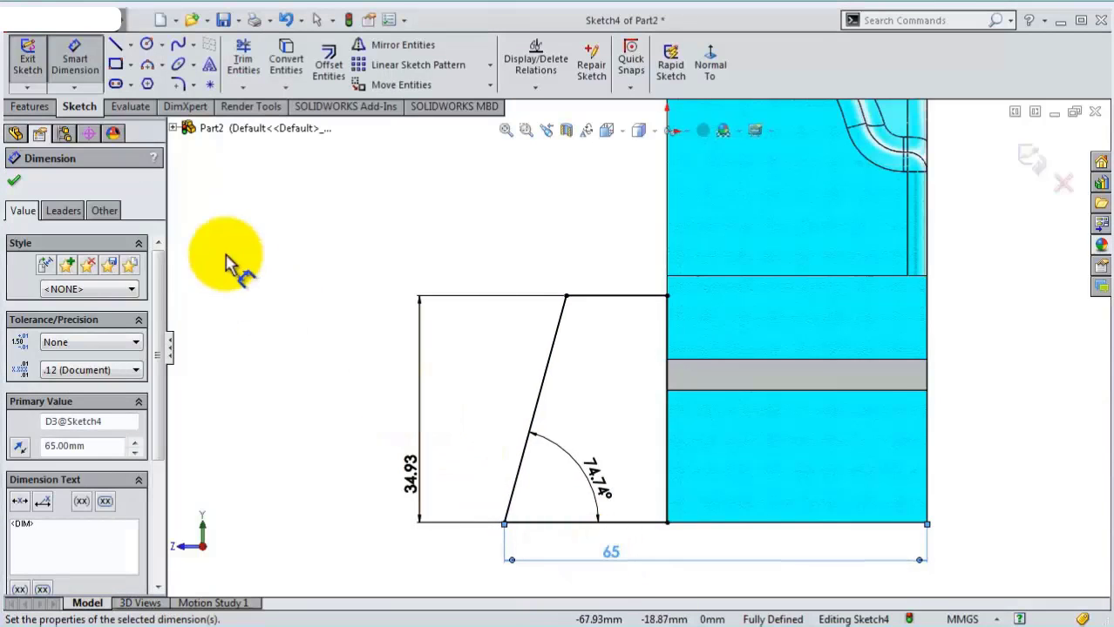
{"action": "left_click", "coordinate": [15, 183]}
{"action": "middle_click_drag", "start_coordinate": [282, 306], "coordinate": [357, 395]}
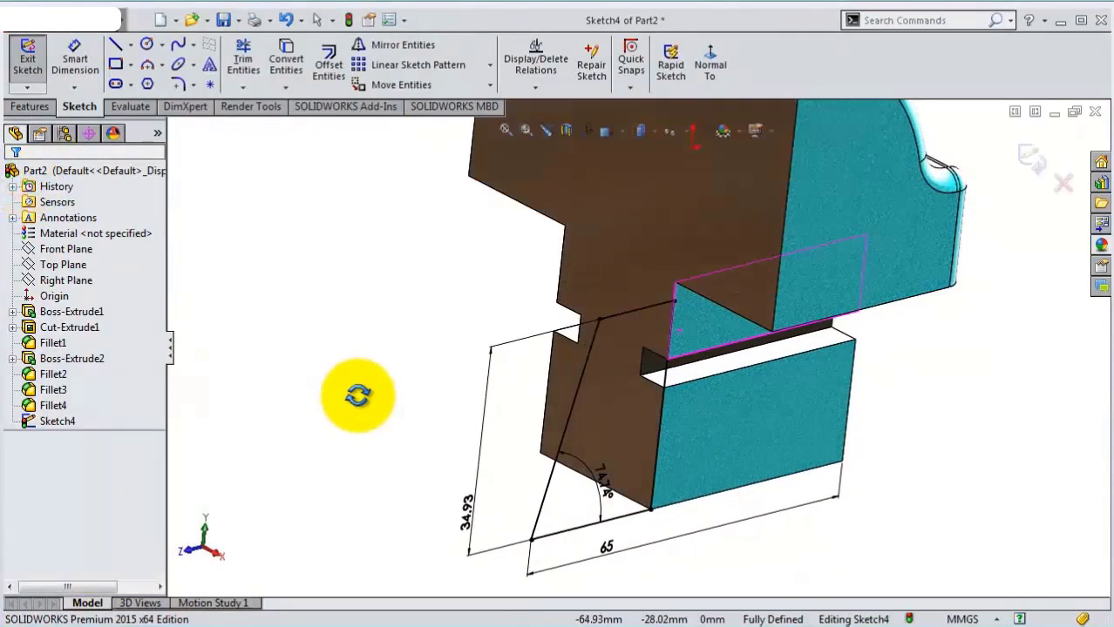
Extrude Sketch4 into Boss-Extrude3, ending Up To Surface at the picked face
{"action": "left_click", "coordinate": [56, 201]}
{"action": "left_click", "coordinate": [26, 106]}
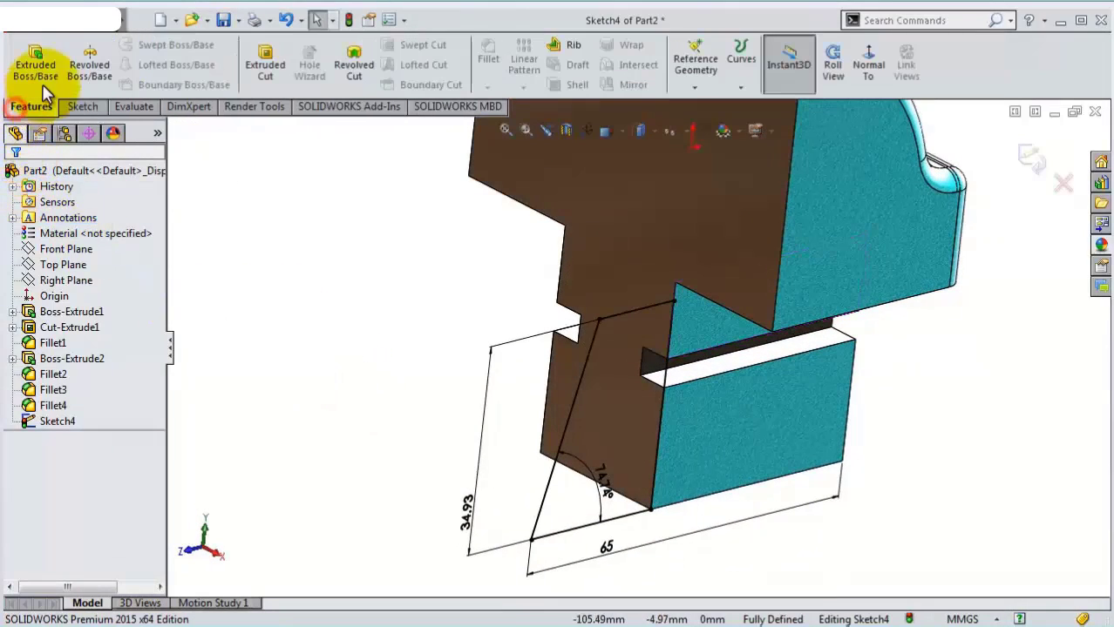
{"action": "left_click", "coordinate": [46, 78]}
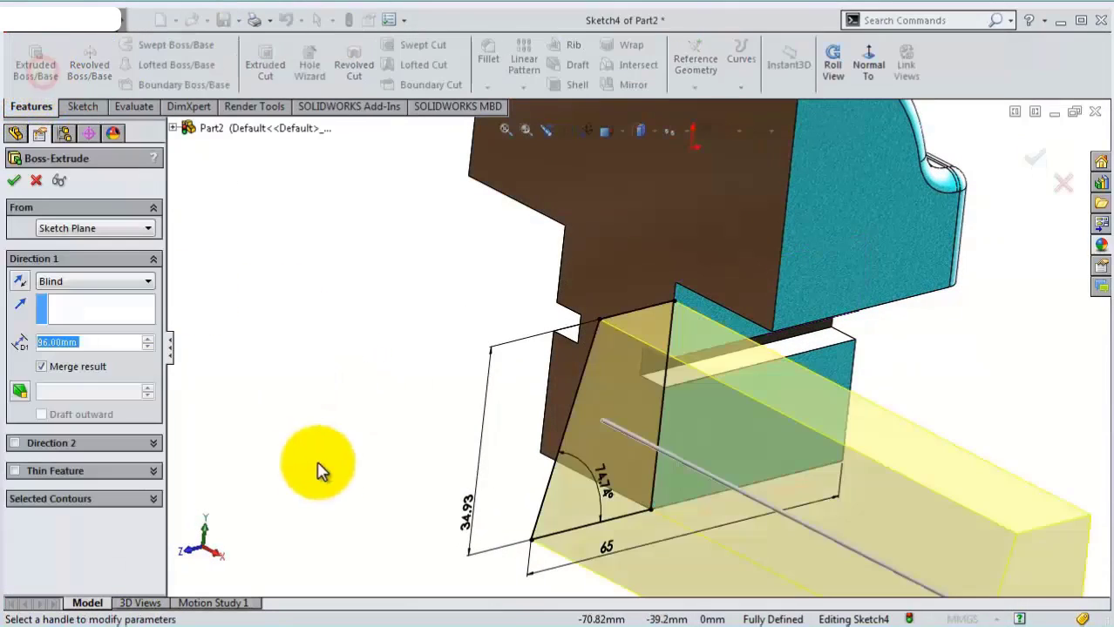
{"action": "left_click", "coordinate": [79, 281]}
{"action": "left_click", "coordinate": [70, 331]}
{"action": "middle_click_drag", "start_coordinate": [367, 392], "coordinate": [454, 378]}
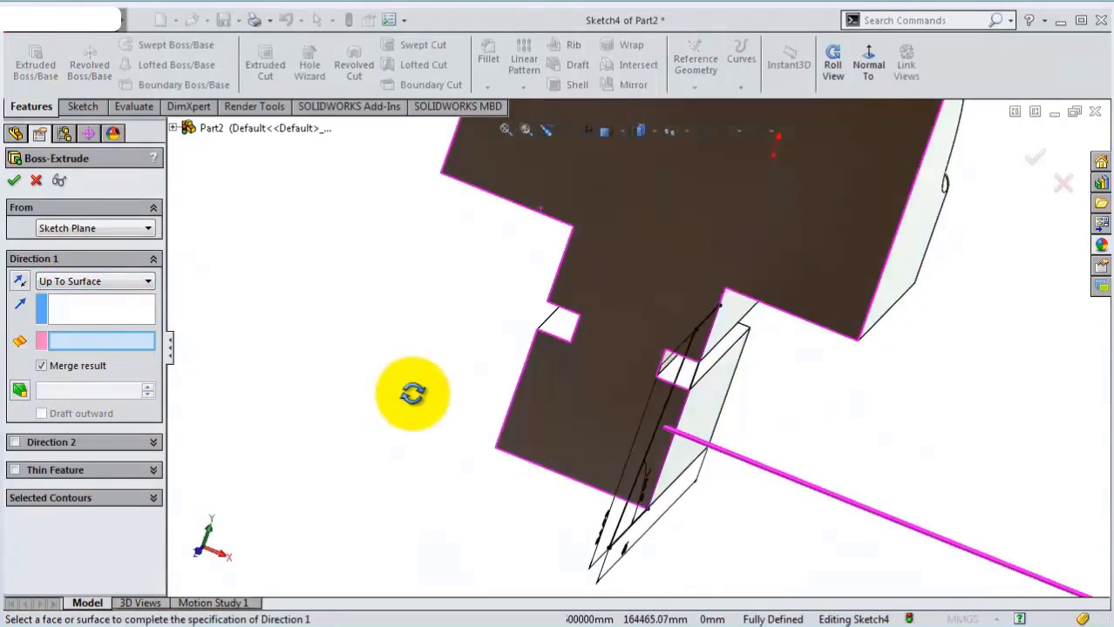
{"action": "left_click", "coordinate": [460, 365]}
{"action": "key", "text": "Return"}
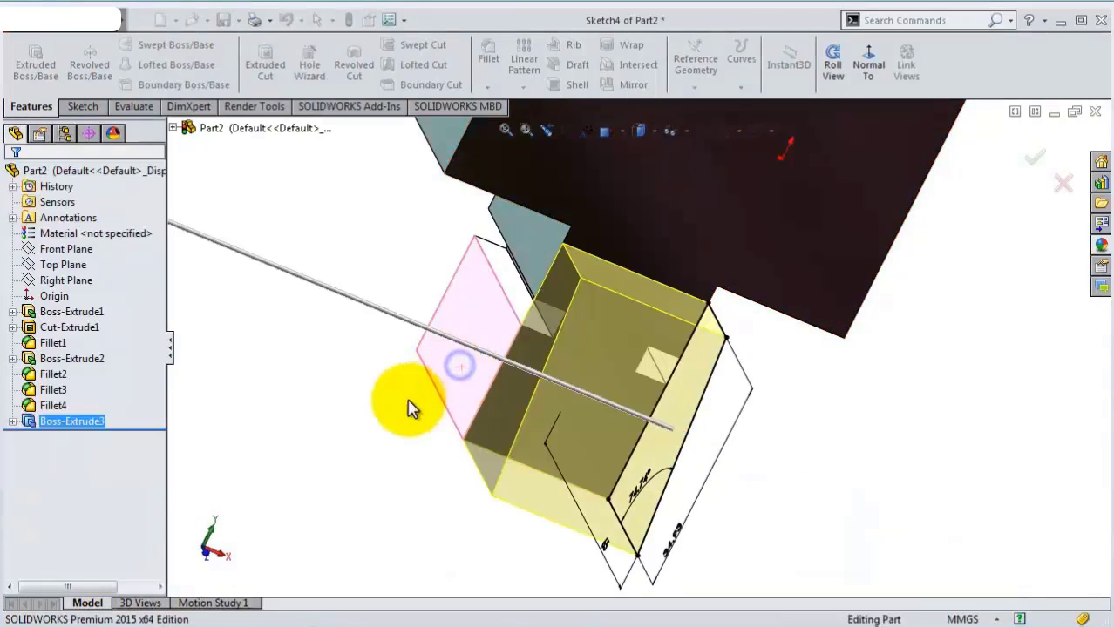
{"action": "mouse_move", "coordinate": [408, 407]}
{"action": "middle_mouse_down"}
{"action": "mouse_move", "coordinate": [261, 348]}
{"action": "mouse_move", "coordinate": [191, 392]}
{"action": "mouse_move", "coordinate": [504, 416]}
{"action": "mouse_move", "coordinate": [465, 389]}
{"action": "middle_mouse_up"}
{"action": "scroll", "coordinate": [473, 356], "scroll_direction": "down", "scroll_amount": 2}
{"action": "scroll", "coordinate": [563, 269], "scroll_direction": "down", "scroll_amount": 3}
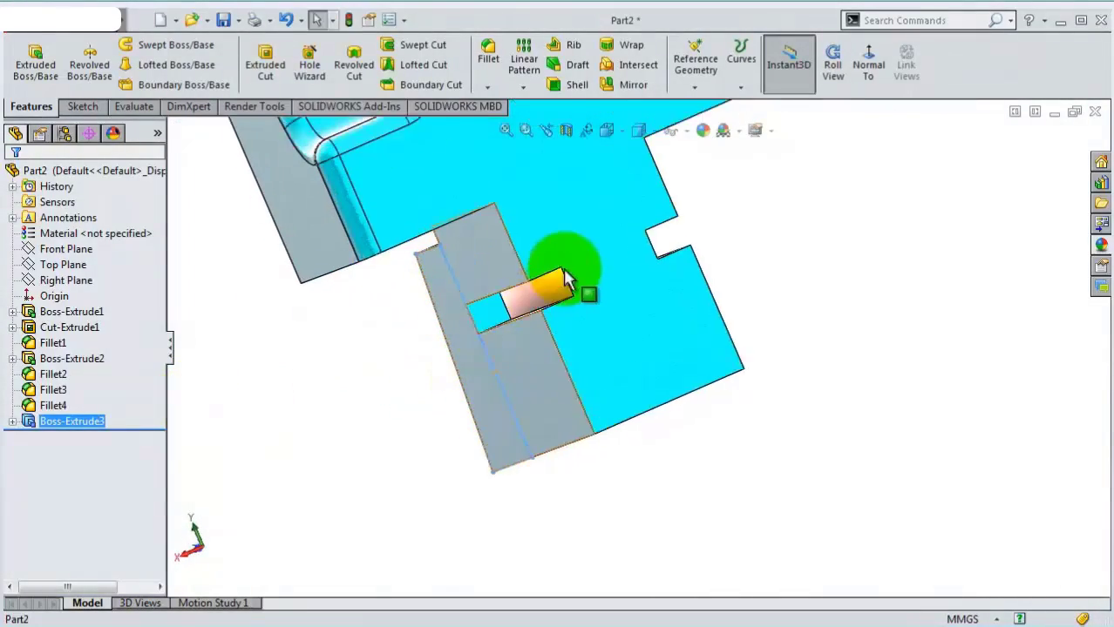
{"action": "scroll", "coordinate": [596, 273], "scroll_direction": "down", "scroll_amount": 2}
Sketch on the part face, viewed head-on, and convert the two square slot edges into it
{"action": "left_click", "coordinate": [596, 273]}
{"action": "left_click", "coordinate": [664, 220]}
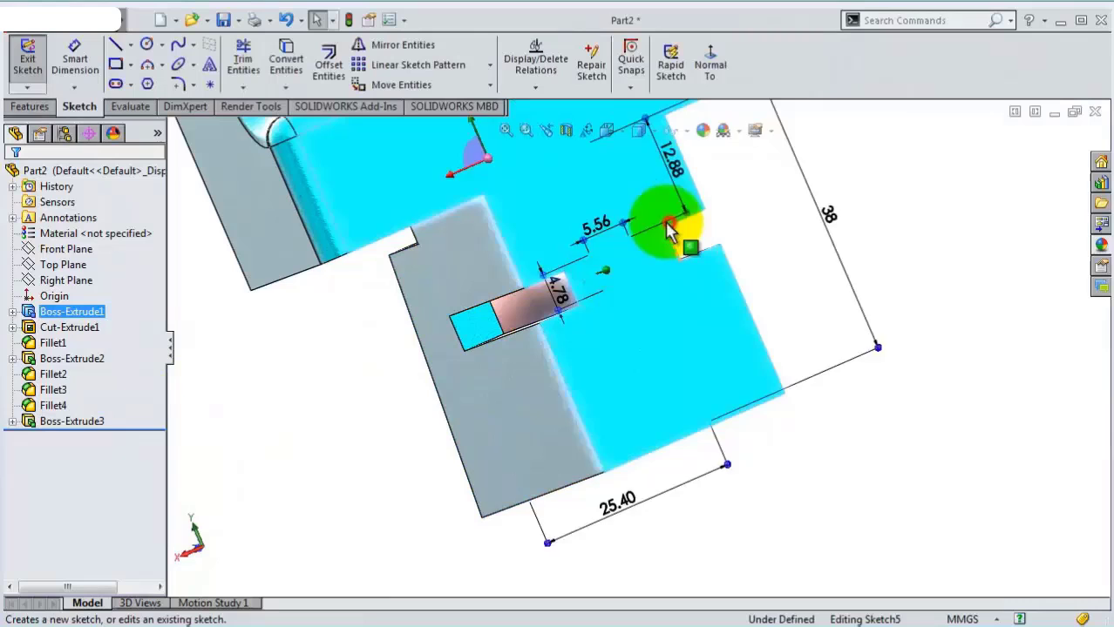
{"action": "left_click", "coordinate": [721, 55]}
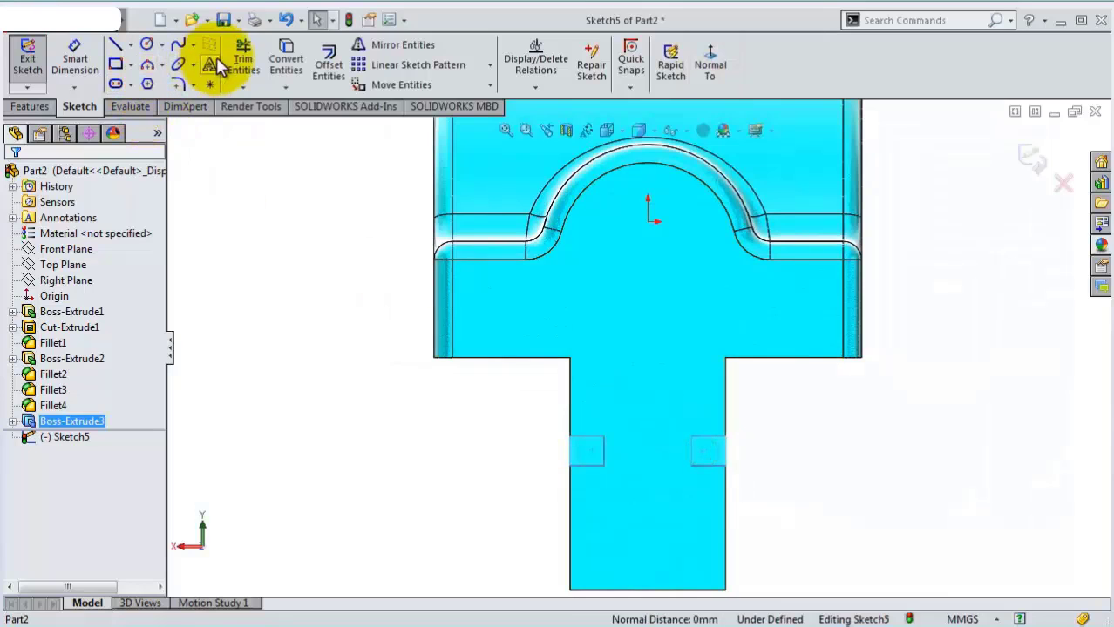
{"action": "left_click", "coordinate": [292, 68]}
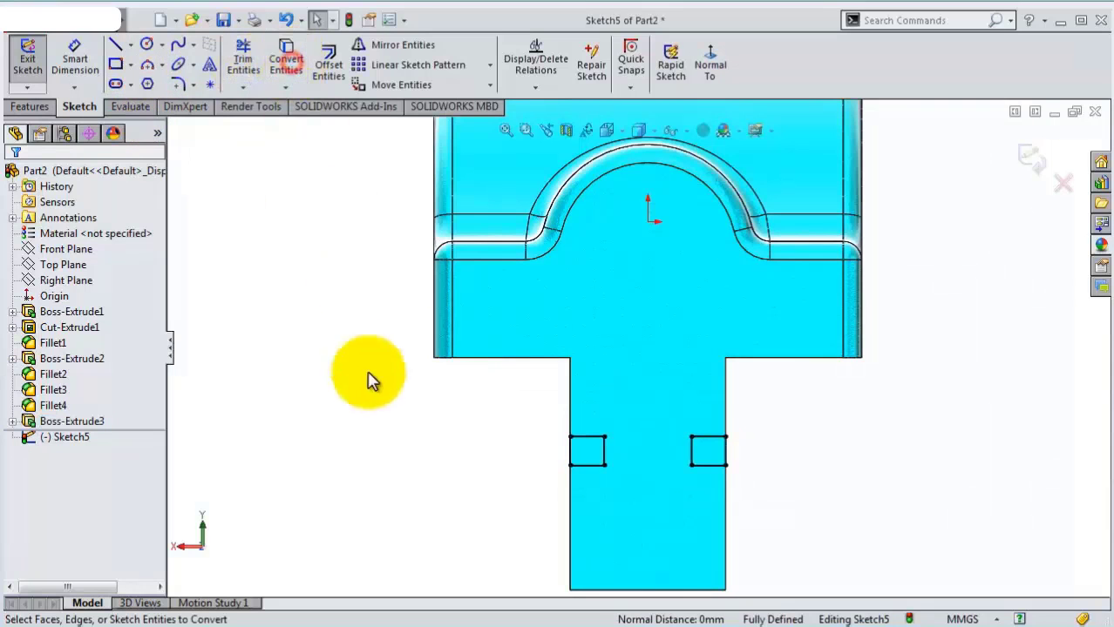
Cut the two square profiles Through All to continue the slot through the boss
{"action": "left_click", "coordinate": [36, 105]}
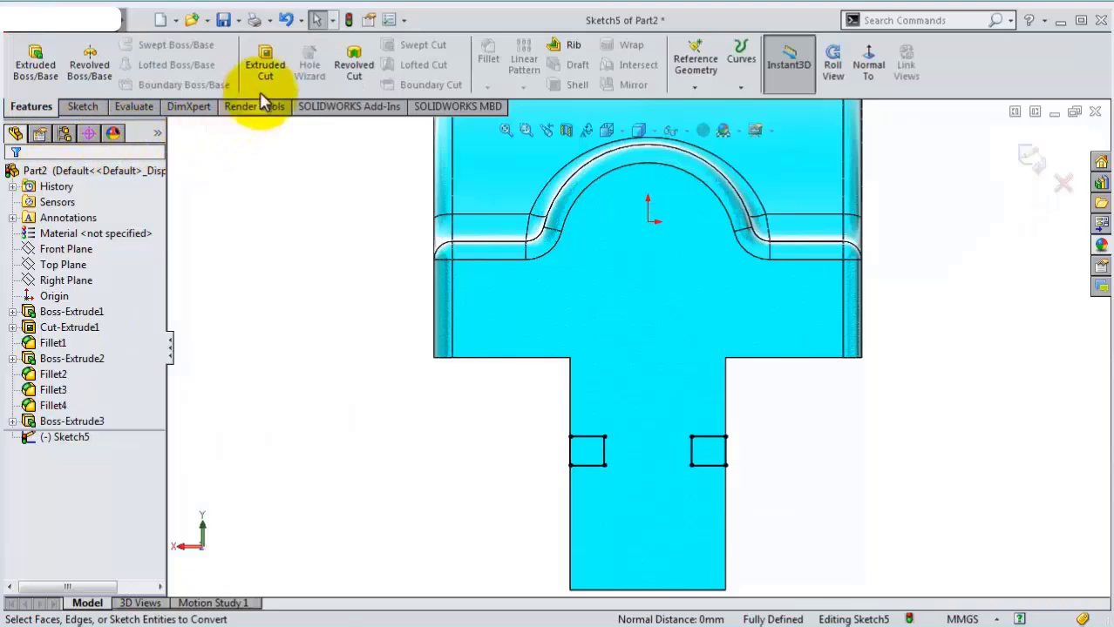
{"action": "left_click", "coordinate": [275, 76]}
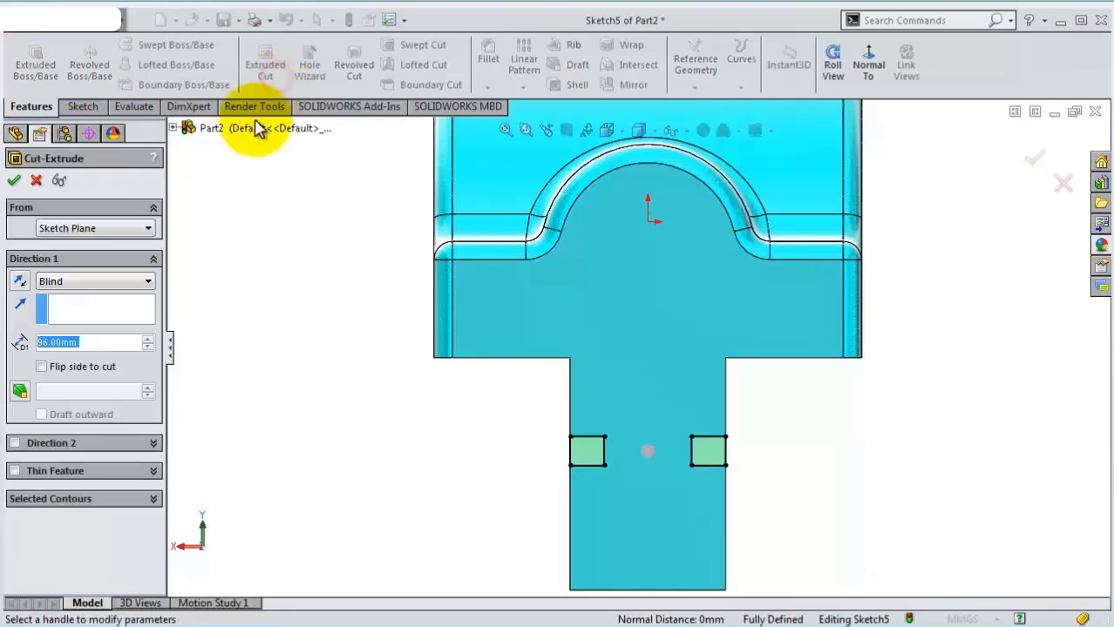
{"action": "left_click", "coordinate": [79, 281]}
{"action": "left_click", "coordinate": [84, 304]}
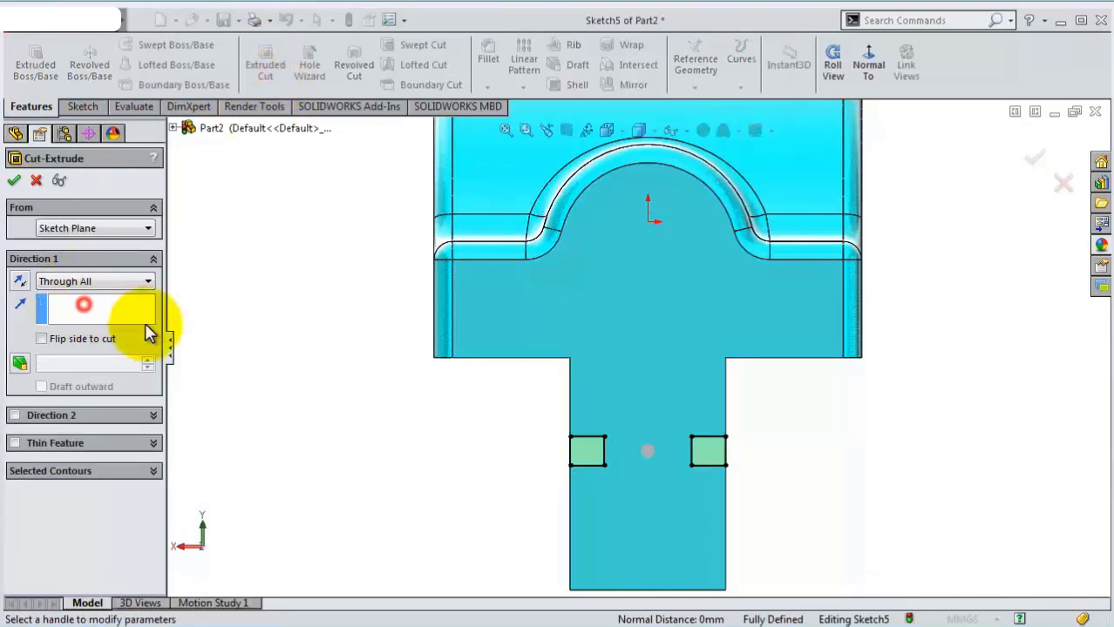
{"action": "left_click", "coordinate": [14, 181]}
{"action": "middle_click_drag", "start_coordinate": [423, 402], "coordinate": [488, 436]}
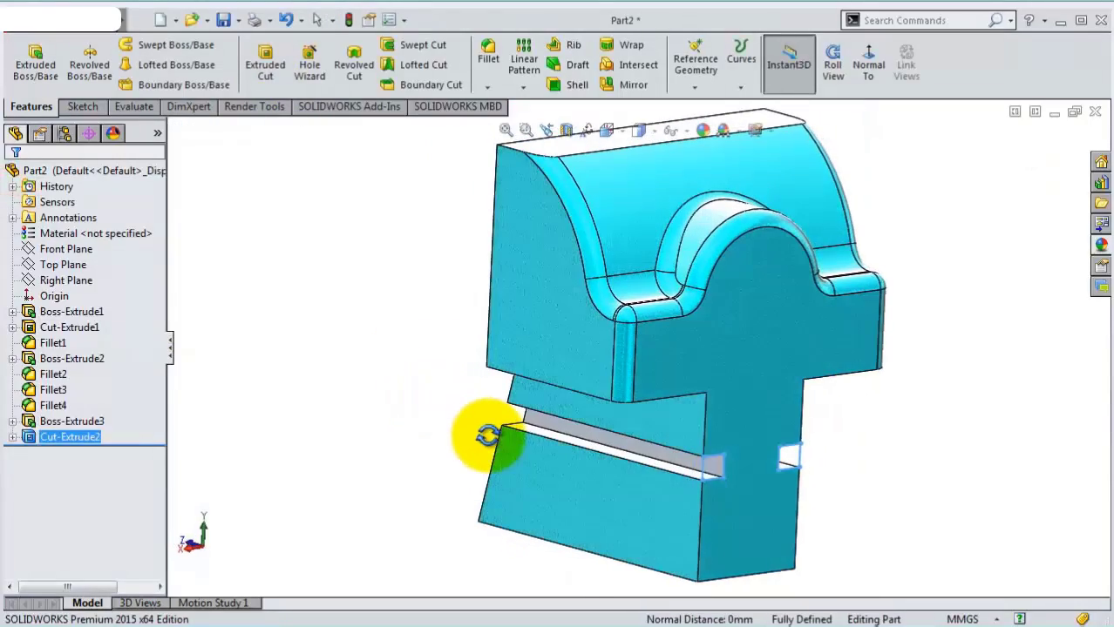
Fillet the two upper edges of the new boss with a 3 mm radius as Fillet5
{"action": "mouse_move", "coordinate": [429, 408]}
{"action": "middle_mouse_down"}
{"action": "mouse_move", "coordinate": [447, 316]}
{"action": "mouse_move", "coordinate": [435, 269]}
{"action": "mouse_move", "coordinate": [353, 252]}
{"action": "mouse_move", "coordinate": [460, 373]}
{"action": "mouse_move", "coordinate": [510, 461]}
{"action": "mouse_move", "coordinate": [535, 579]}
{"action": "mouse_move", "coordinate": [480, 456]}
{"action": "mouse_move", "coordinate": [497, 386]}
{"action": "mouse_move", "coordinate": [542, 459]}
{"action": "middle_mouse_up"}
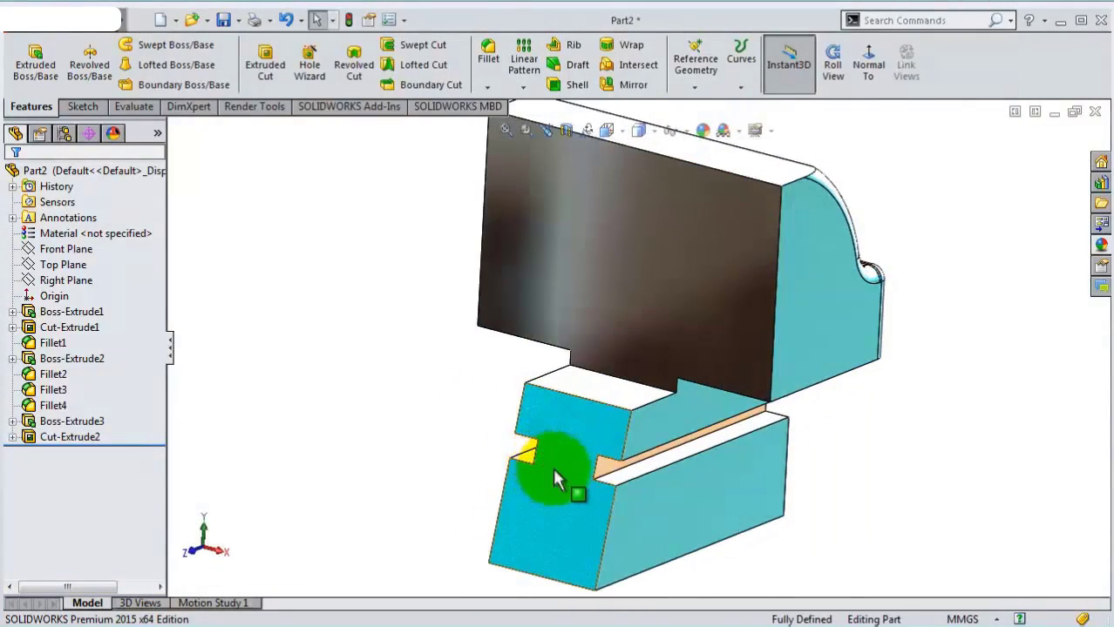
{"action": "key", "text": "f"}
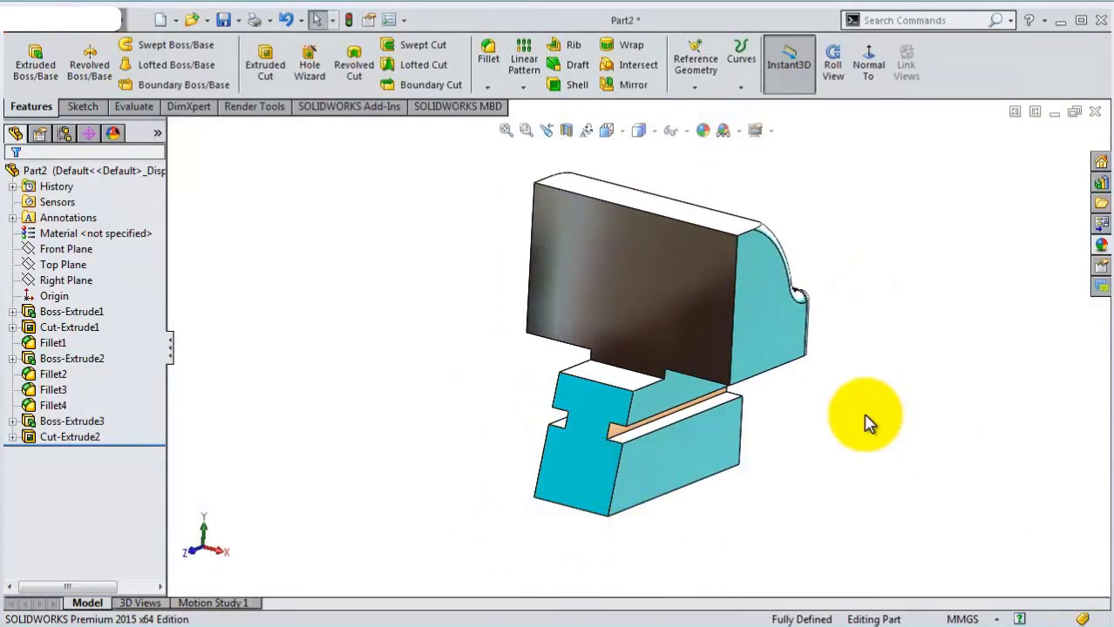
{"action": "middle_click_drag", "start_coordinate": [867, 423], "coordinate": [866, 443]}
{"action": "left_click", "coordinate": [489, 58]}
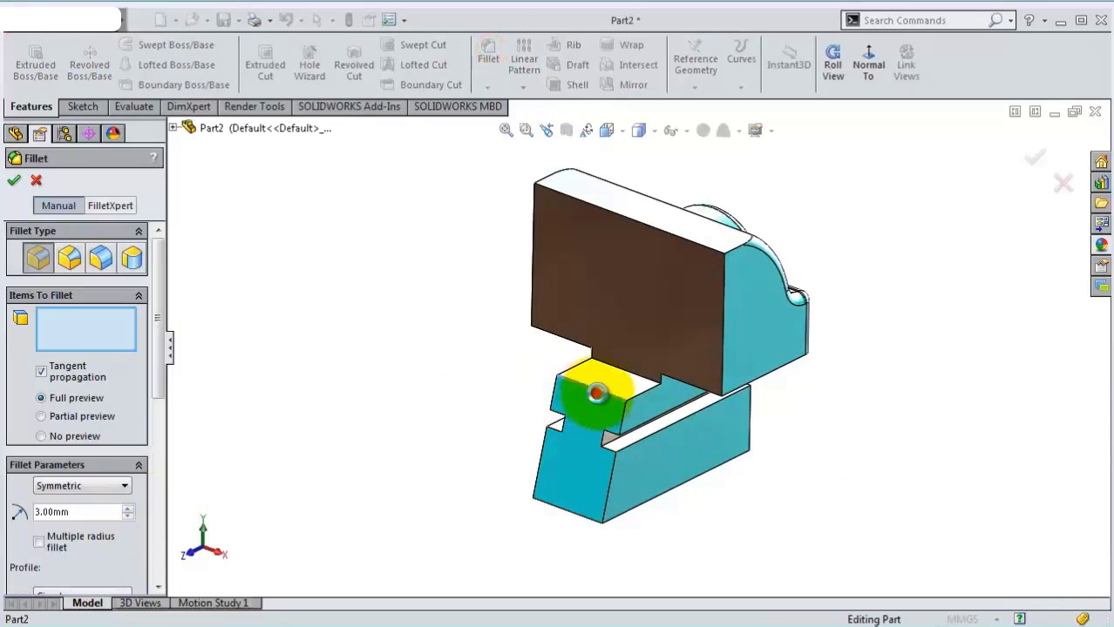
{"action": "left_click", "coordinate": [596, 394]}
{"action": "left_click", "coordinate": [644, 380]}
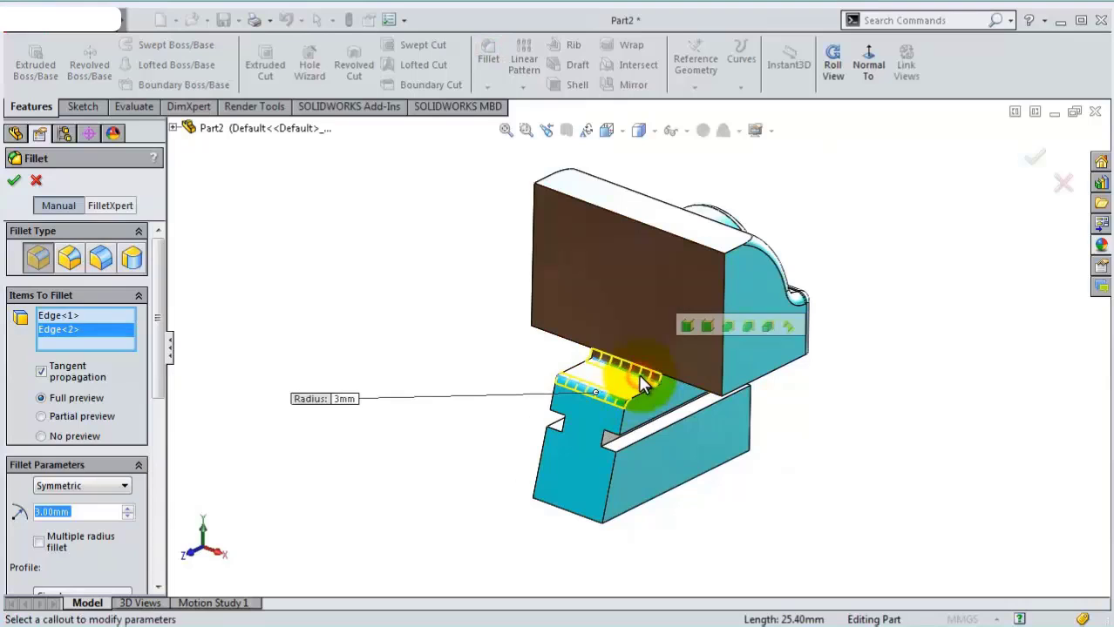
{"action": "left_click", "coordinate": [1031, 160]}
{"action": "middle_click_drag", "start_coordinate": [845, 435], "coordinate": [858, 430]}
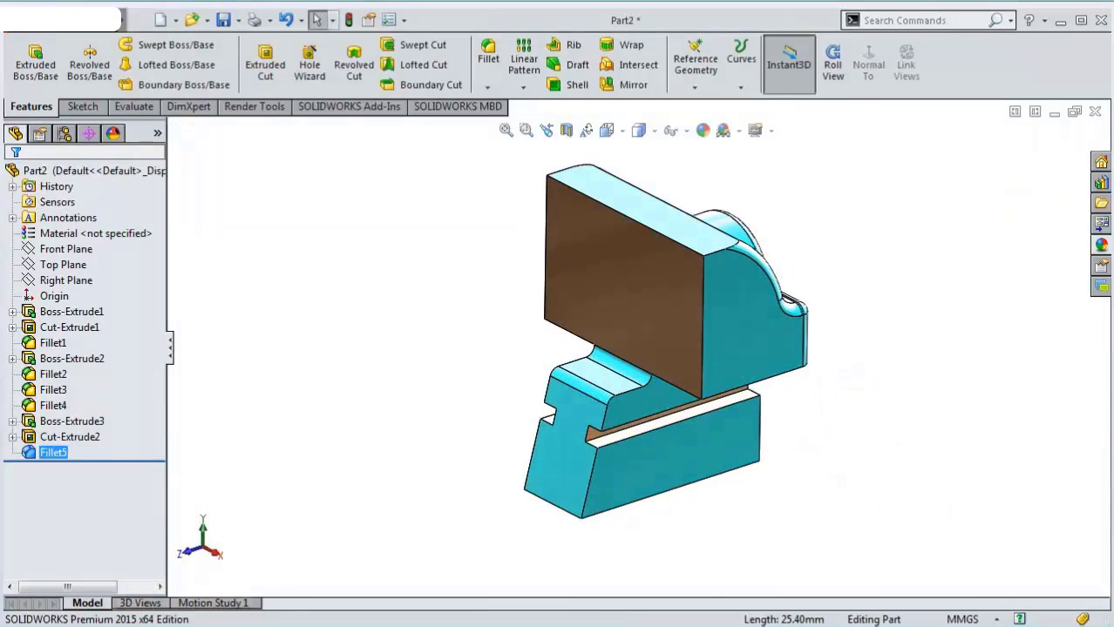
{"action": "mouse_move", "coordinate": [900, 406]}
{"action": "middle_mouse_down"}
{"action": "mouse_move", "coordinate": [759, 443]}
{"action": "mouse_move", "coordinate": [797, 526]}
{"action": "mouse_move", "coordinate": [795, 480]}
{"action": "mouse_move", "coordinate": [815, 457]}
{"action": "mouse_move", "coordinate": [791, 447]}
{"action": "middle_mouse_up"}
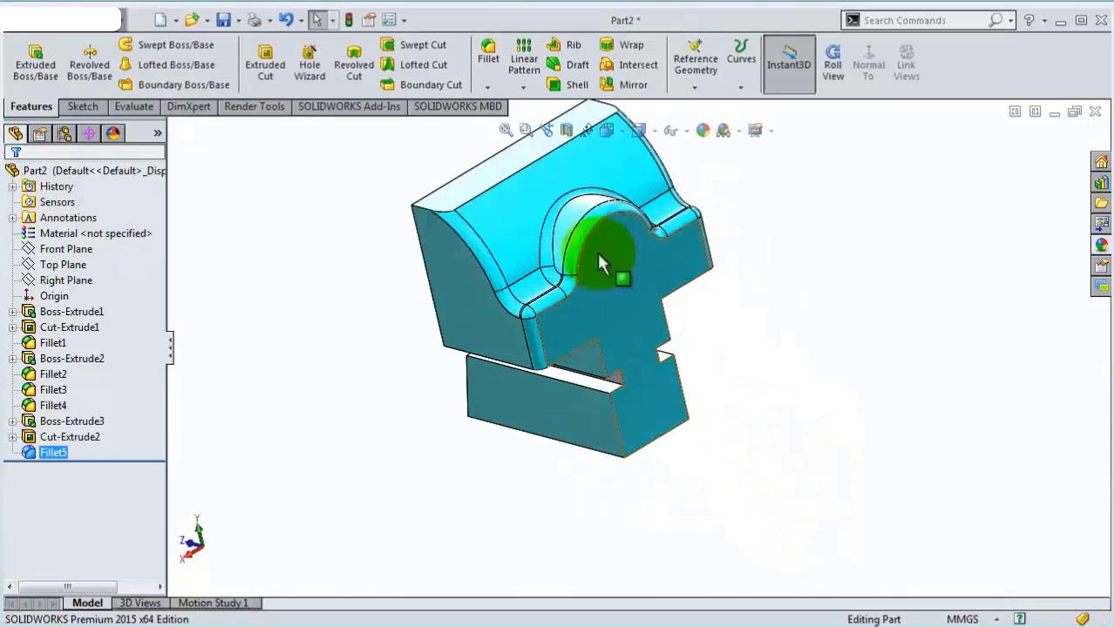
In Hole Wizard choose an ANSI Inch 3/4 Nominal dowel hole and set Blind depth to 30
{"action": "left_click", "coordinate": [307, 59]}
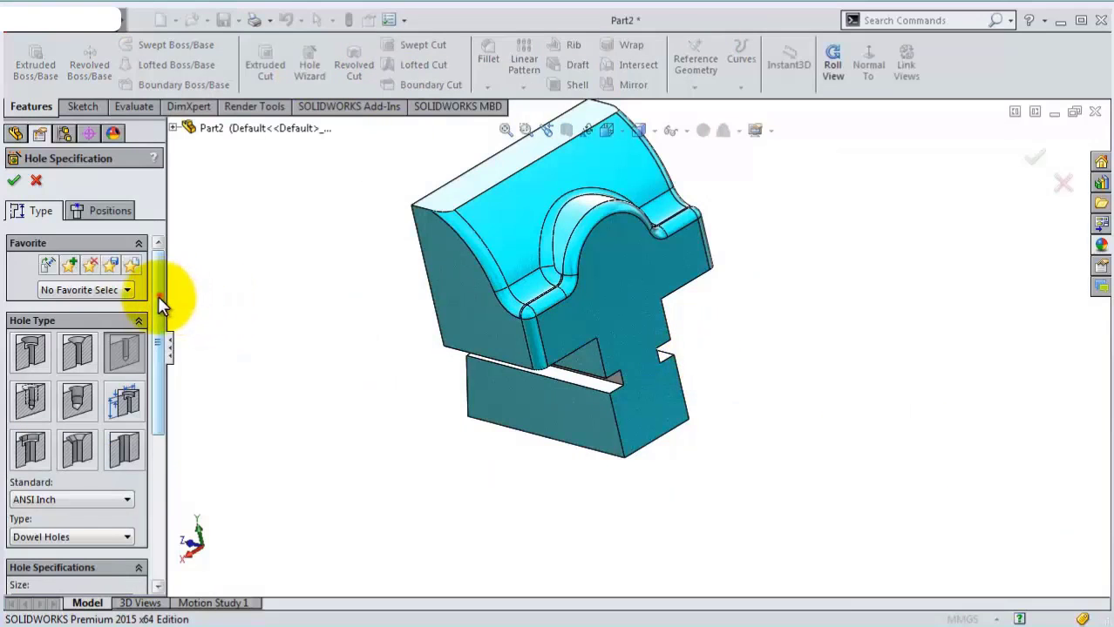
{"action": "left_click_drag", "start_coordinate": [158, 295], "coordinate": [158, 373]}
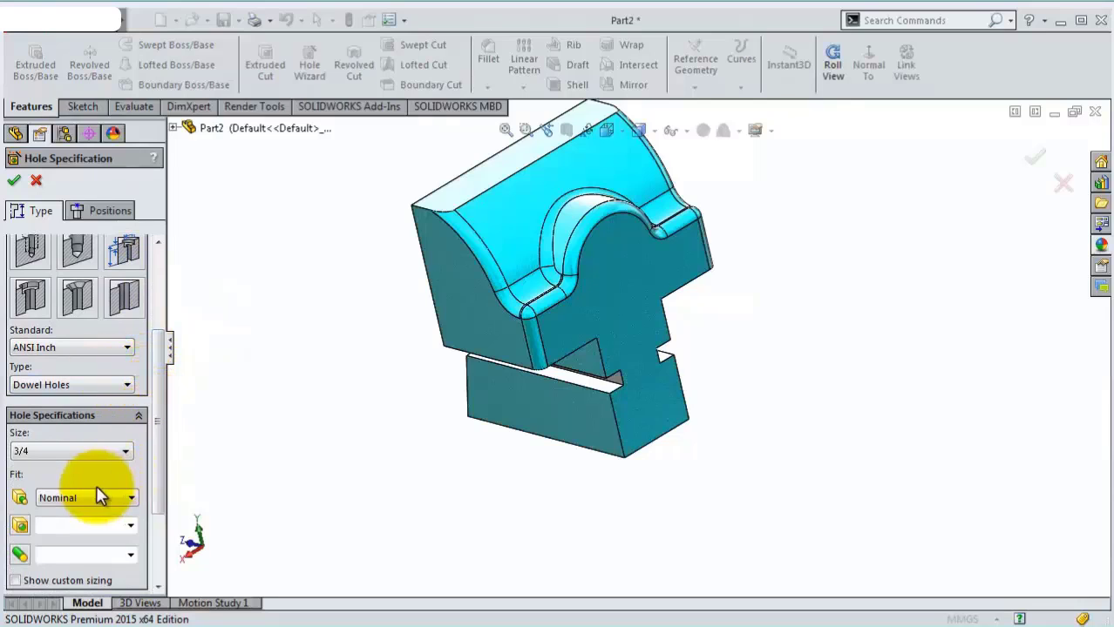
{"action": "left_click_drag", "start_coordinate": [153, 389], "coordinate": [166, 435]}
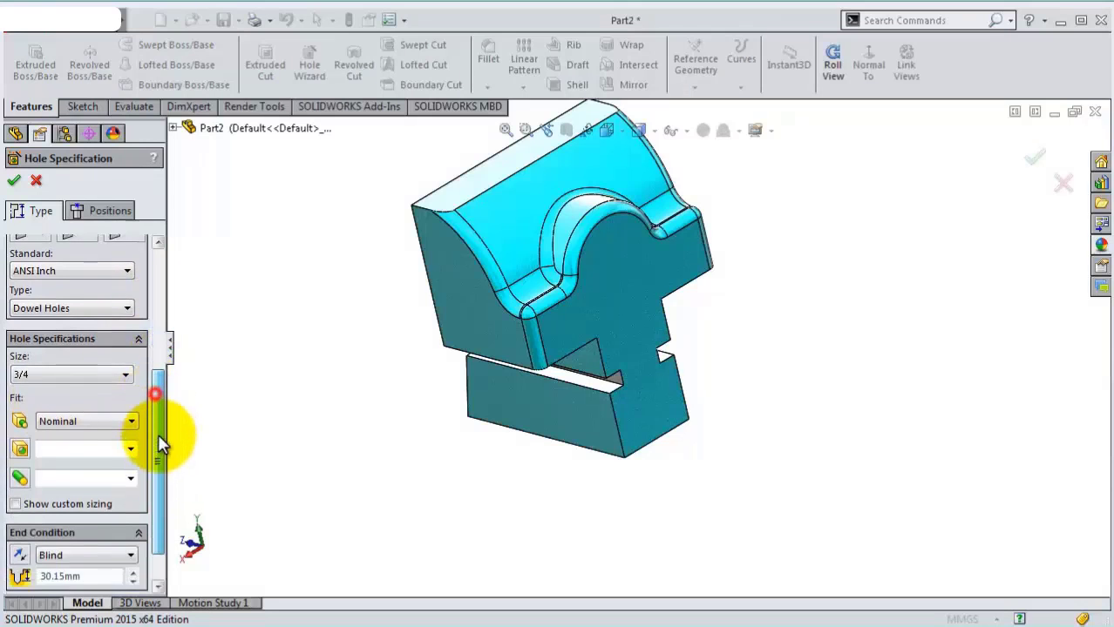
{"action": "scroll", "coordinate": [166, 436], "scroll_direction": "up", "scroll_amount": 1}
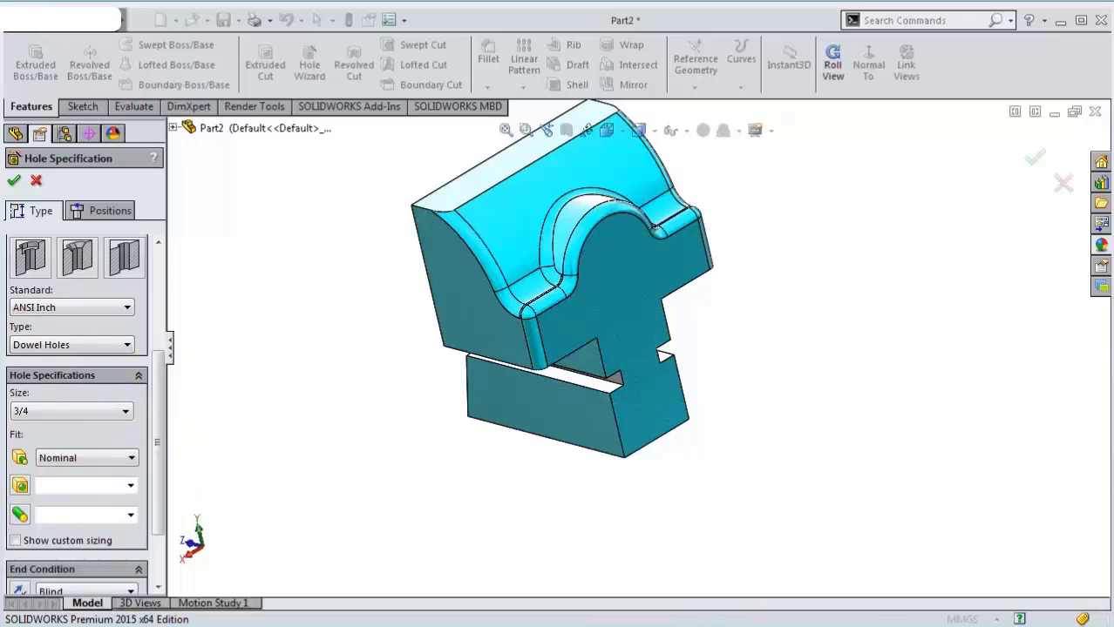
{"action": "middle_click_drag", "start_coordinate": [567, 488], "coordinate": [618, 492]}
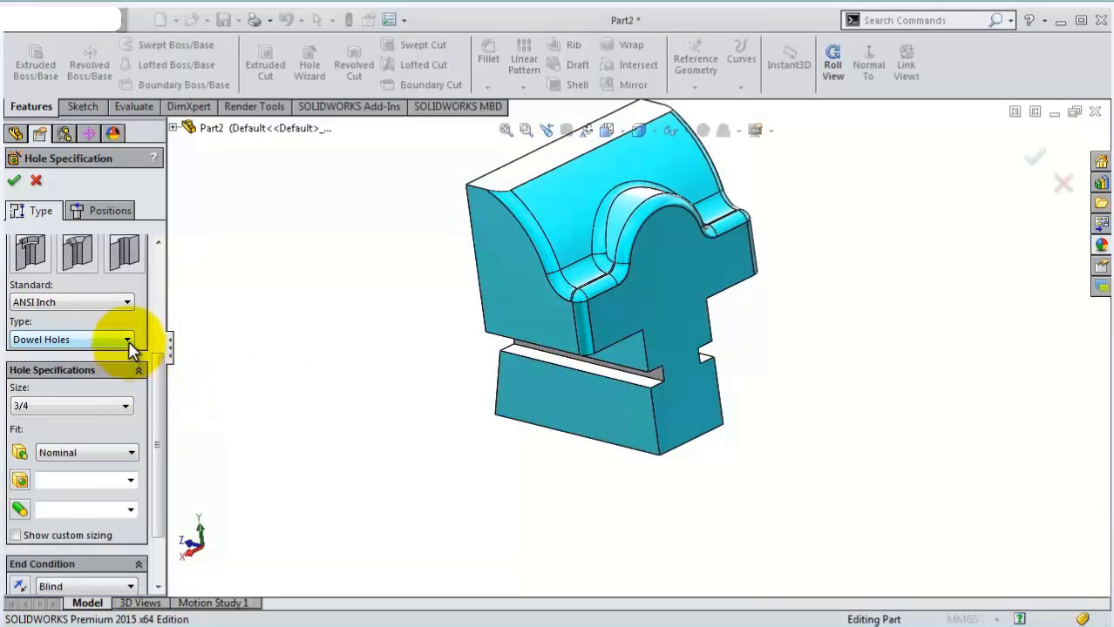
{"action": "left_click_drag", "start_coordinate": [153, 377], "coordinate": [152, 431]}
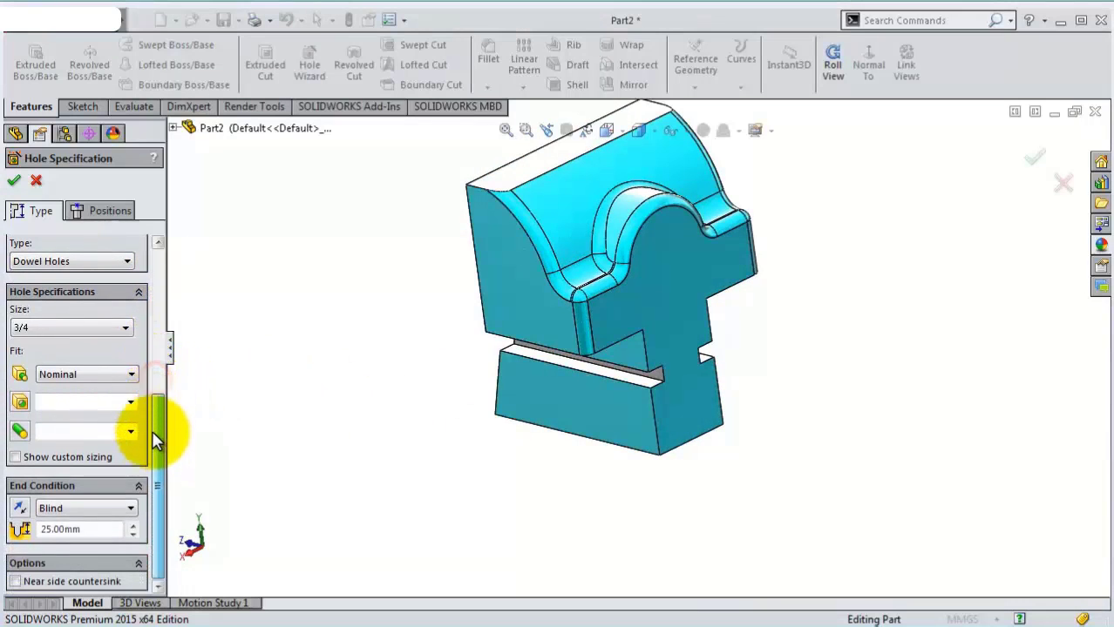
{"action": "double_click", "coordinate": [91, 530]}
{"action": "type", "text": "30"}
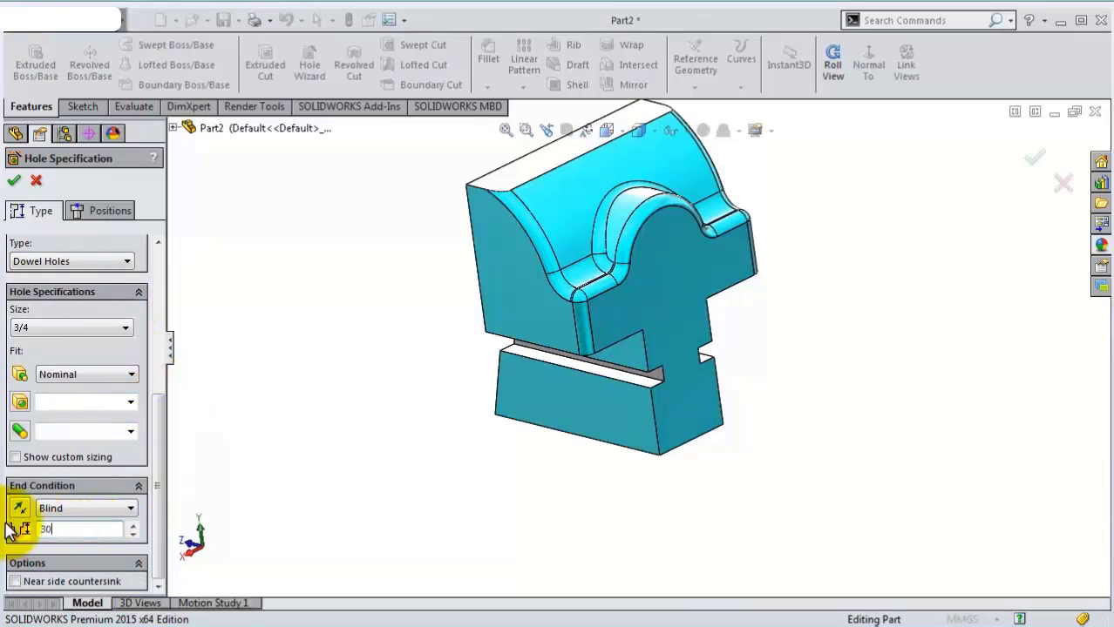
Place the dowel hole point on the front face, viewed head-on
{"action": "left_click", "coordinate": [113, 212]}
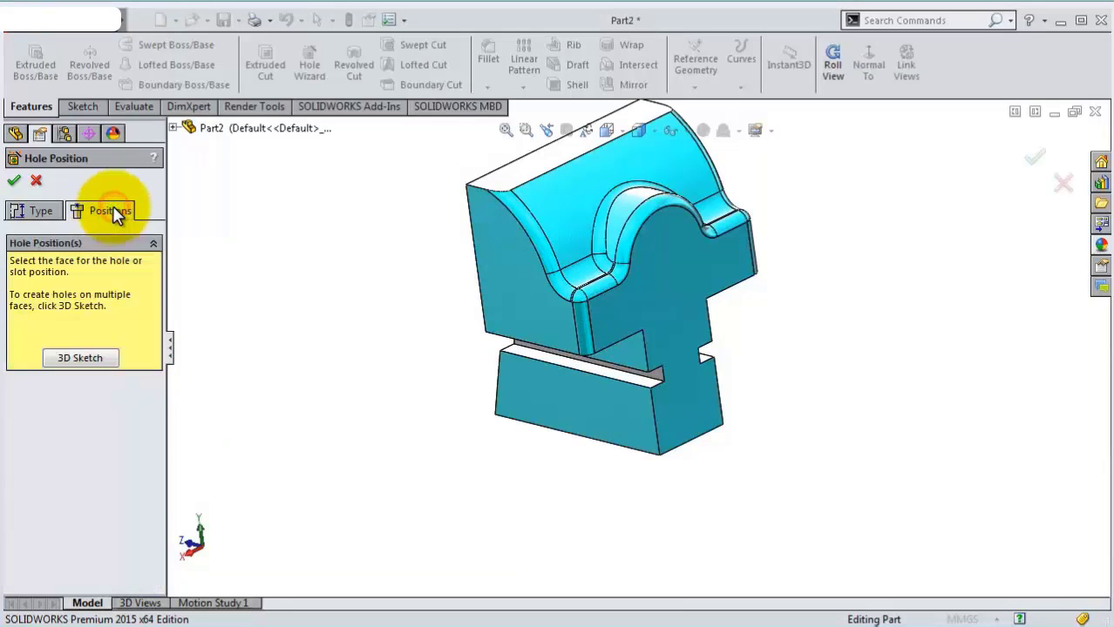
{"action": "left_click", "coordinate": [669, 250]}
{"action": "scroll", "coordinate": [688, 257], "scroll_direction": "down", "scroll_amount": 2}
{"action": "scroll", "coordinate": [688, 262], "scroll_direction": "down", "scroll_amount": 1}
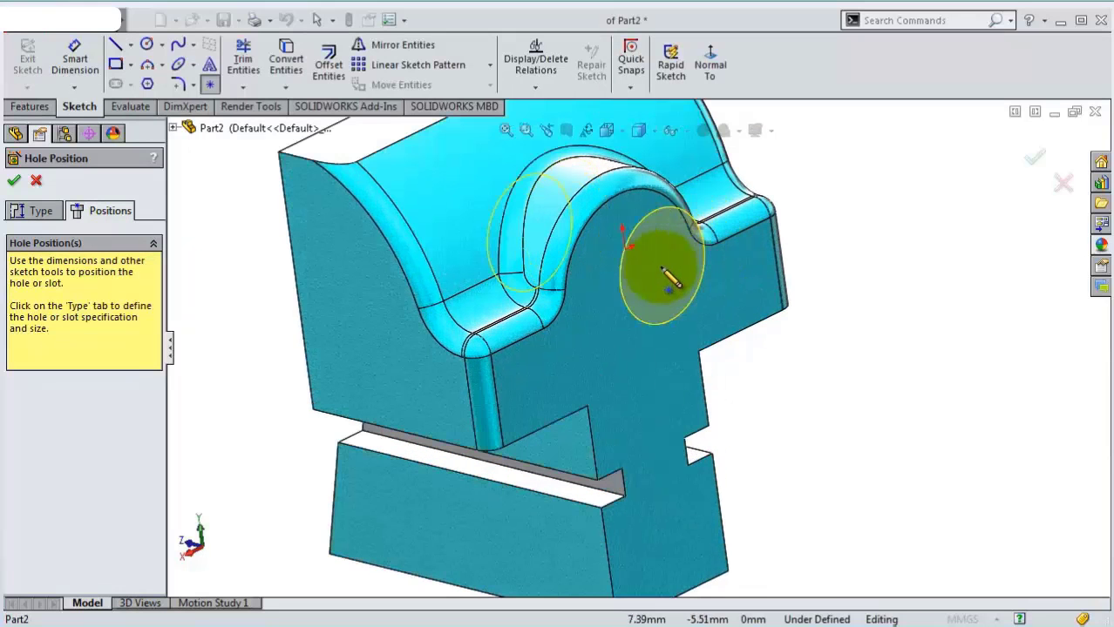
{"action": "scroll", "coordinate": [633, 276], "scroll_direction": "down", "scroll_amount": 1}
{"action": "left_click", "coordinate": [713, 75]}
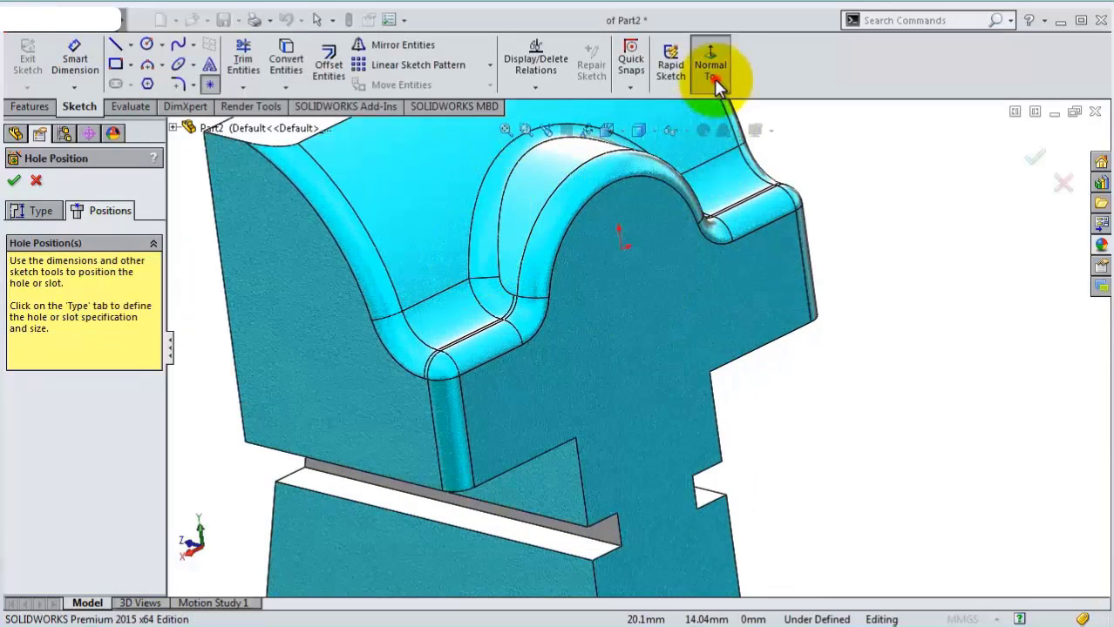
{"action": "scroll", "coordinate": [631, 277], "scroll_direction": "down", "scroll_amount": 2}
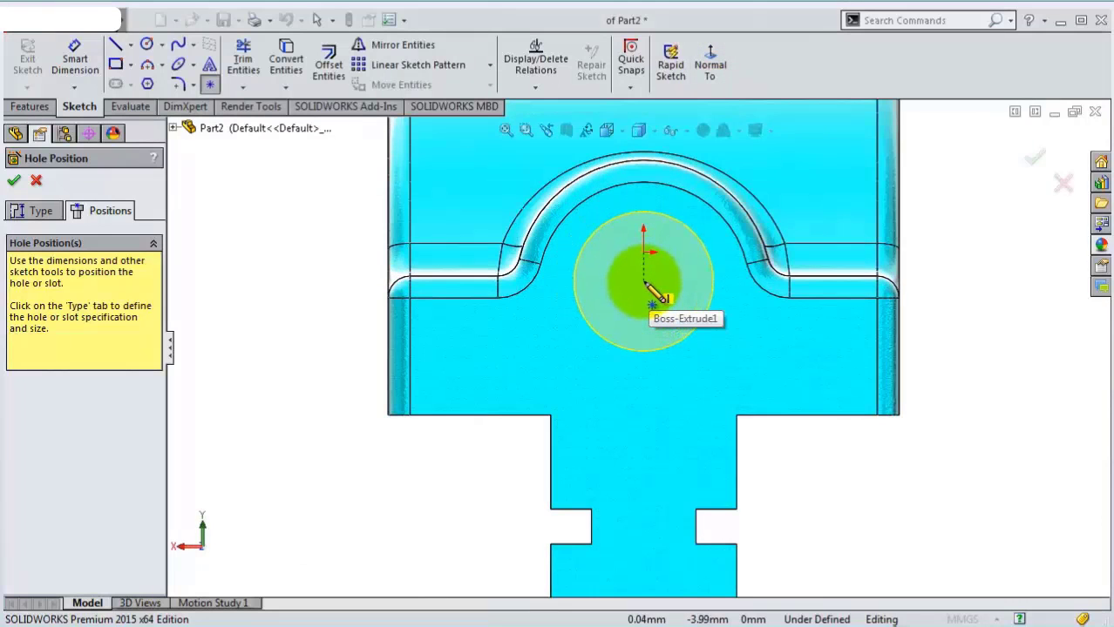
{"action": "left_click", "coordinate": [644, 282]}
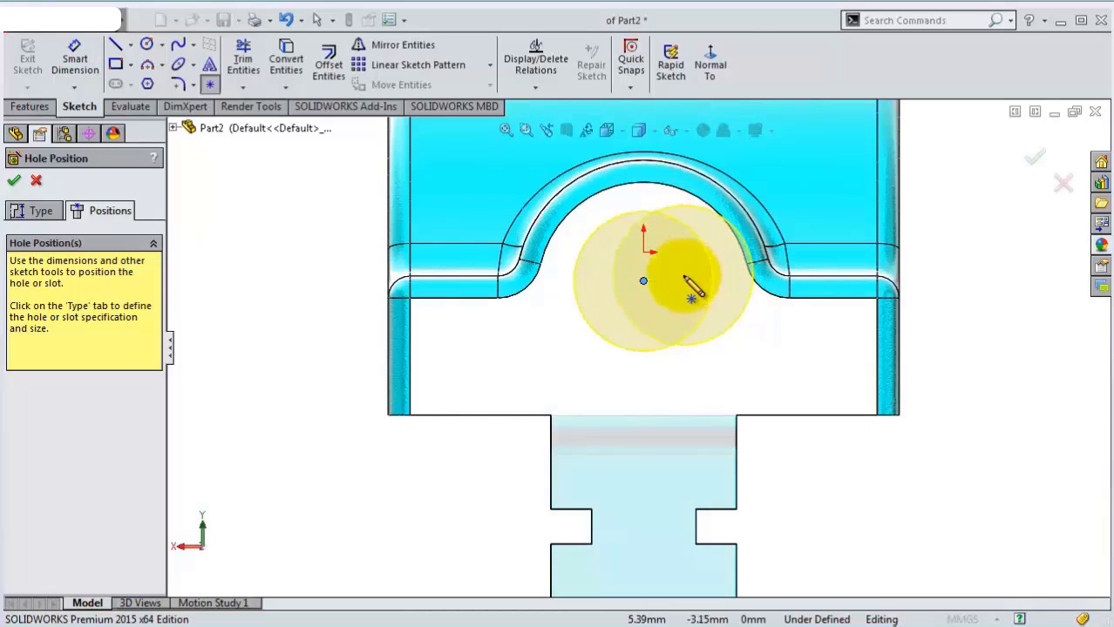
{"action": "key", "text": "Escape"}
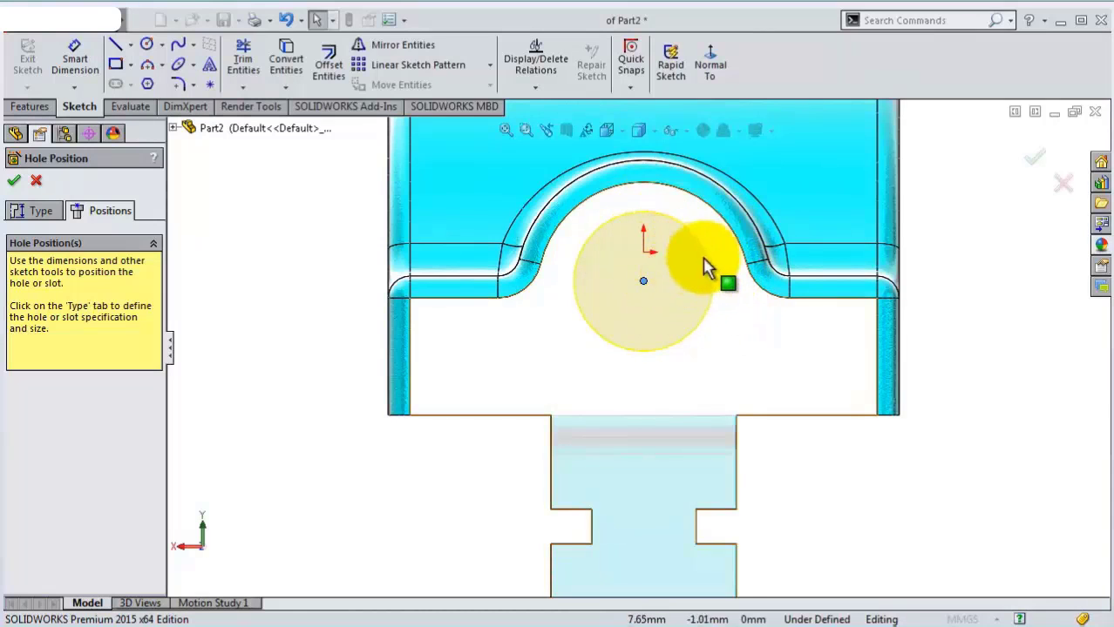
Make the hole point concentric with the arched edge and finish 3/4 (0.7500) Dowel Hole1
{"action": "left_click", "coordinate": [643, 281]}
{"action": "left_click", "coordinate": [725, 237], "text": "ctrl"}
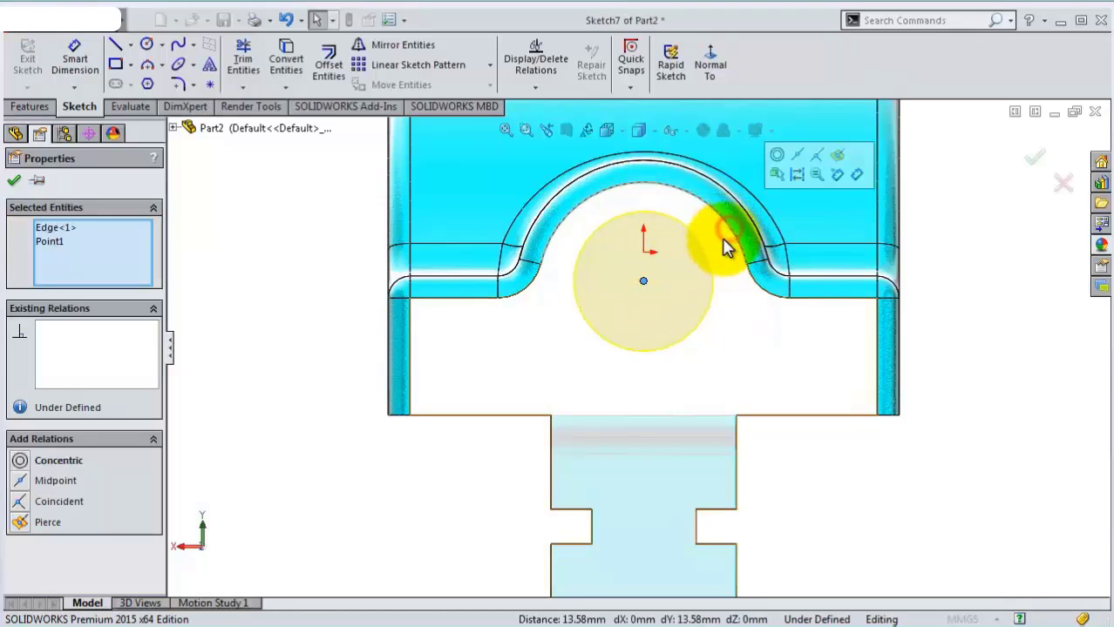
{"action": "left_click", "coordinate": [778, 155]}
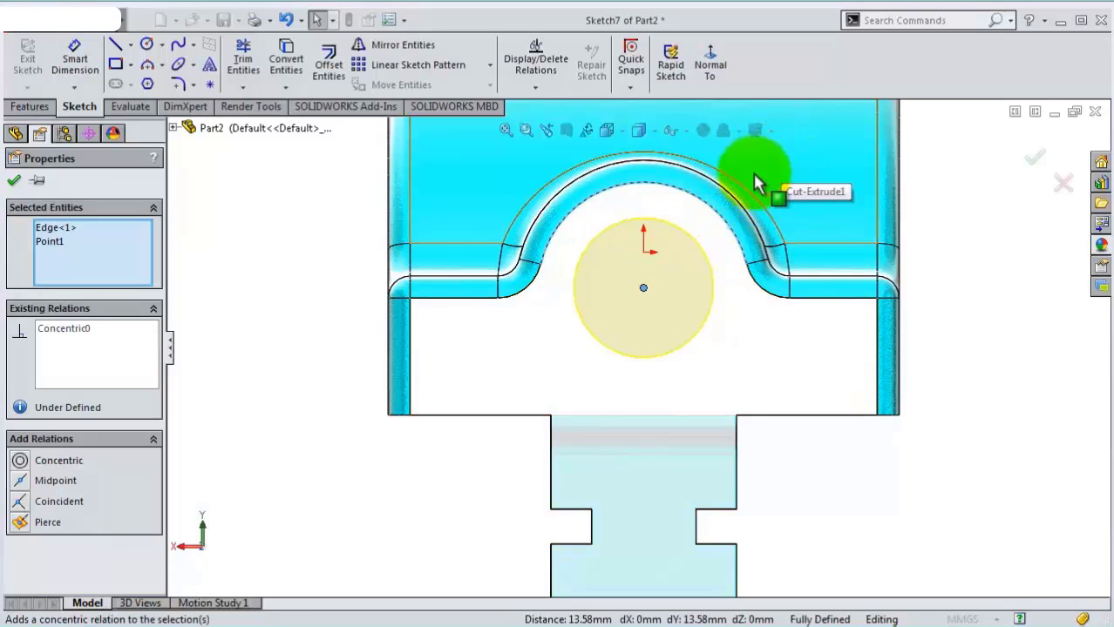
{"action": "left_click", "coordinate": [1035, 161]}
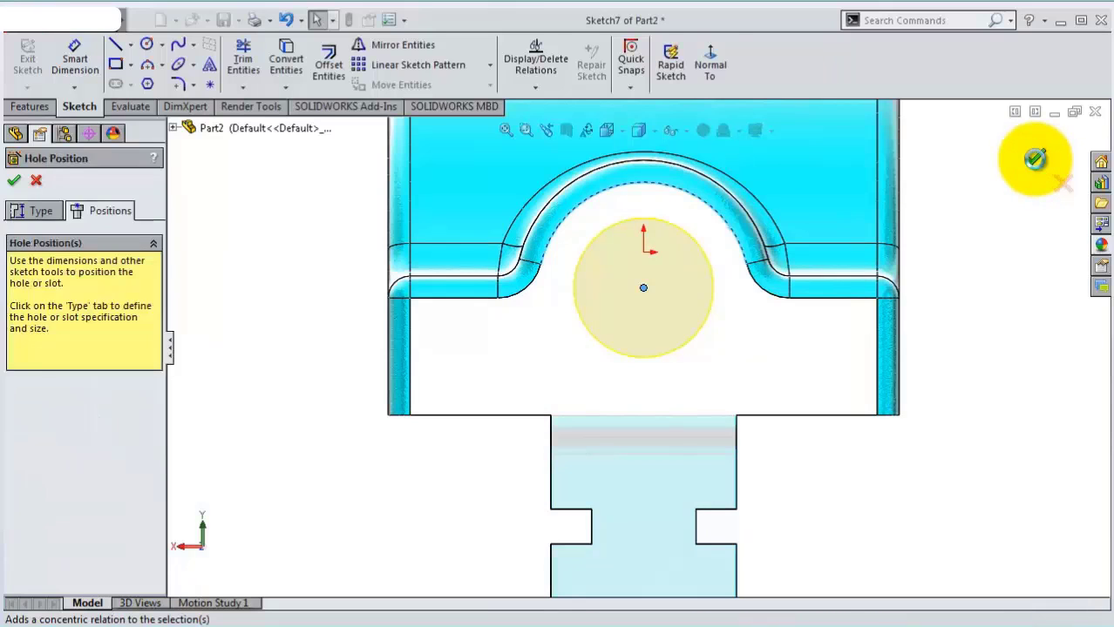
{"action": "left_click", "coordinate": [1035, 160]}
{"action": "mouse_move", "coordinate": [584, 241]}
{"action": "middle_mouse_down"}
{"action": "mouse_move", "coordinate": [570, 255]}
{"action": "mouse_move", "coordinate": [580, 328]}
{"action": "mouse_move", "coordinate": [667, 390]}
{"action": "mouse_move", "coordinate": [646, 428]}
{"action": "mouse_move", "coordinate": [674, 428]}
{"action": "middle_mouse_up"}
Start an ANSI Inch 1/4-20 tapped hole on the large front face
{"action": "left_click", "coordinate": [665, 366]}
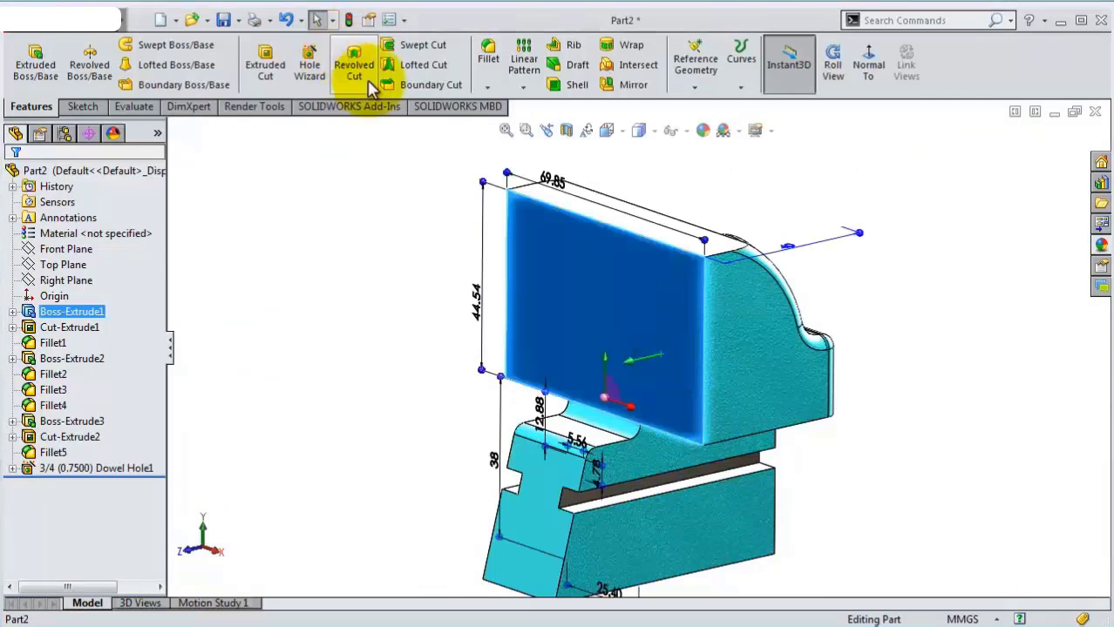
{"action": "left_click", "coordinate": [309, 61]}
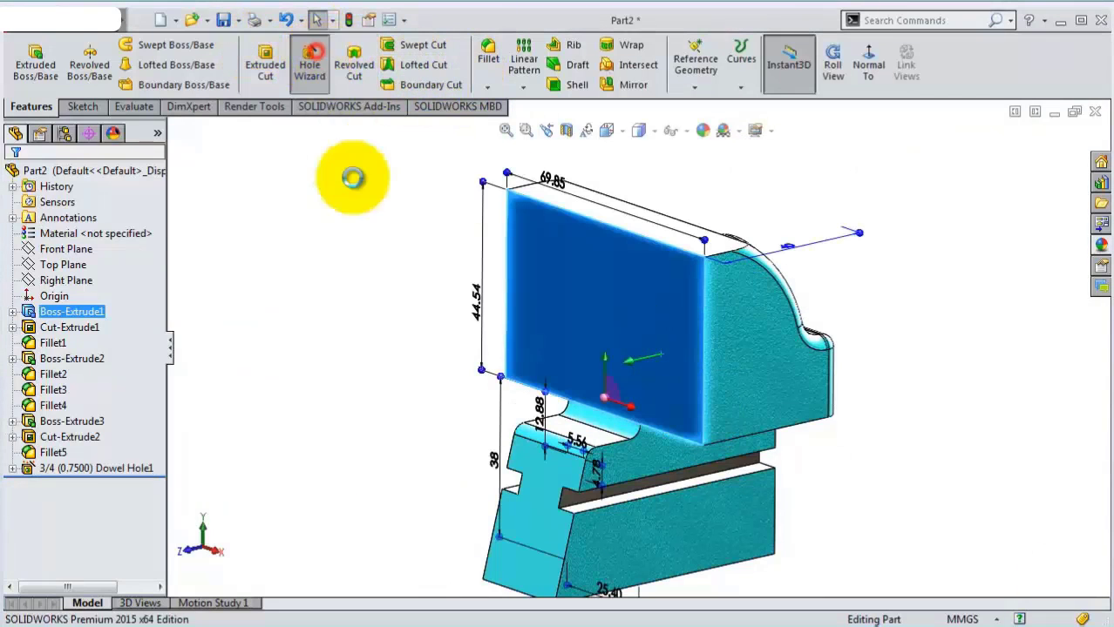
{"action": "mouse_move", "coordinate": [400, 338]}
{"action": "middle_mouse_down"}
{"action": "mouse_move", "coordinate": [428, 338]}
{"action": "mouse_move", "coordinate": [403, 325]}
{"action": "middle_mouse_up"}
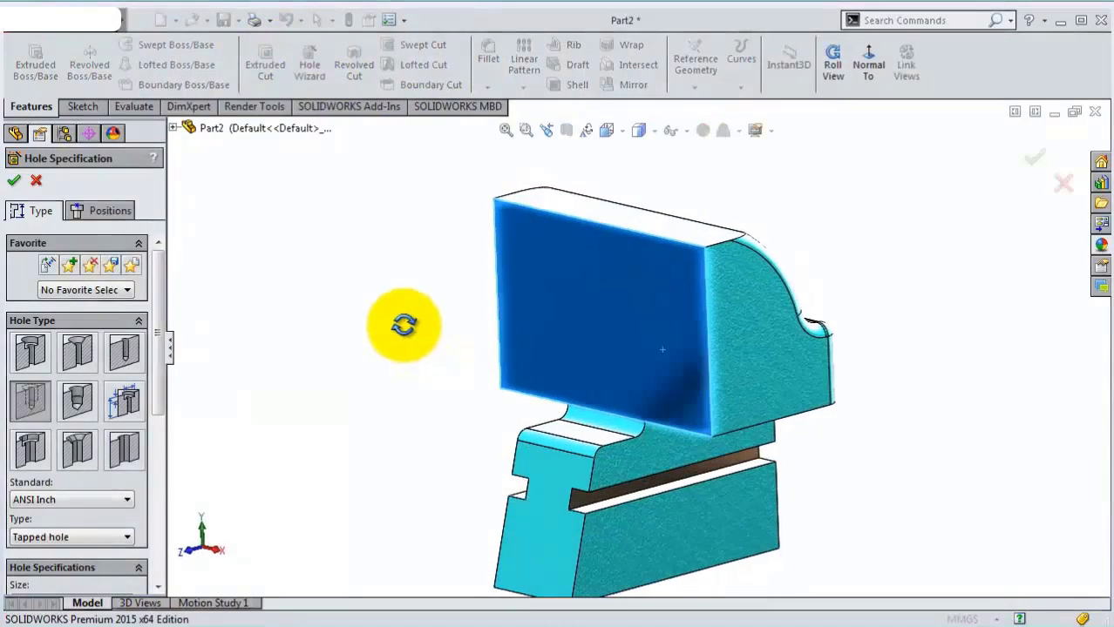
{"action": "left_click_drag", "start_coordinate": [159, 320], "coordinate": [157, 349]}
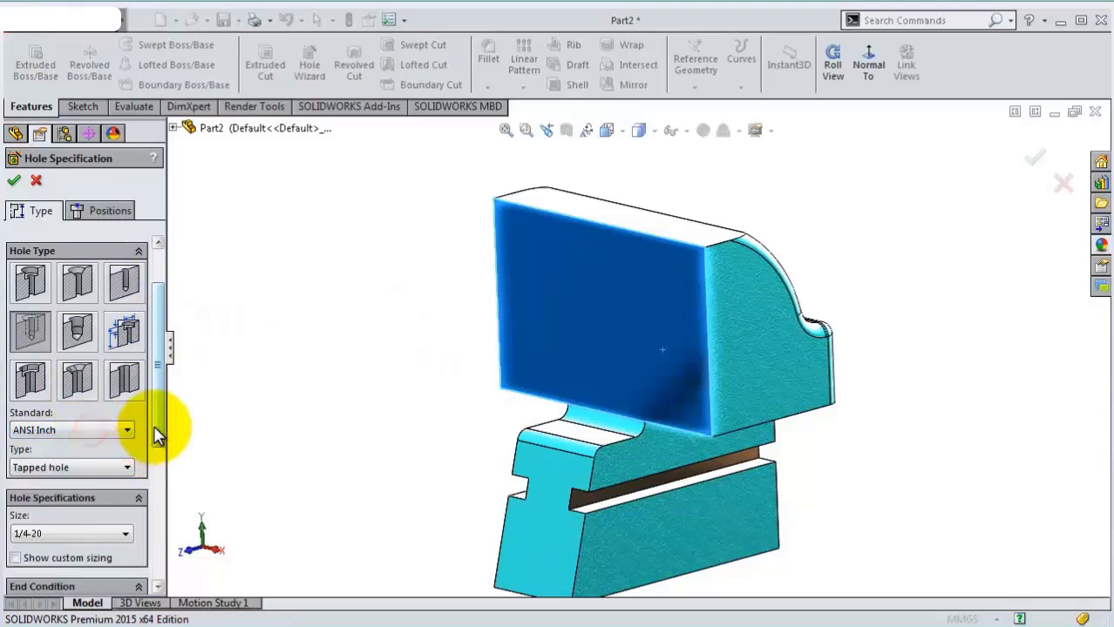
{"action": "left_click_drag", "start_coordinate": [154, 435], "coordinate": [162, 467]}
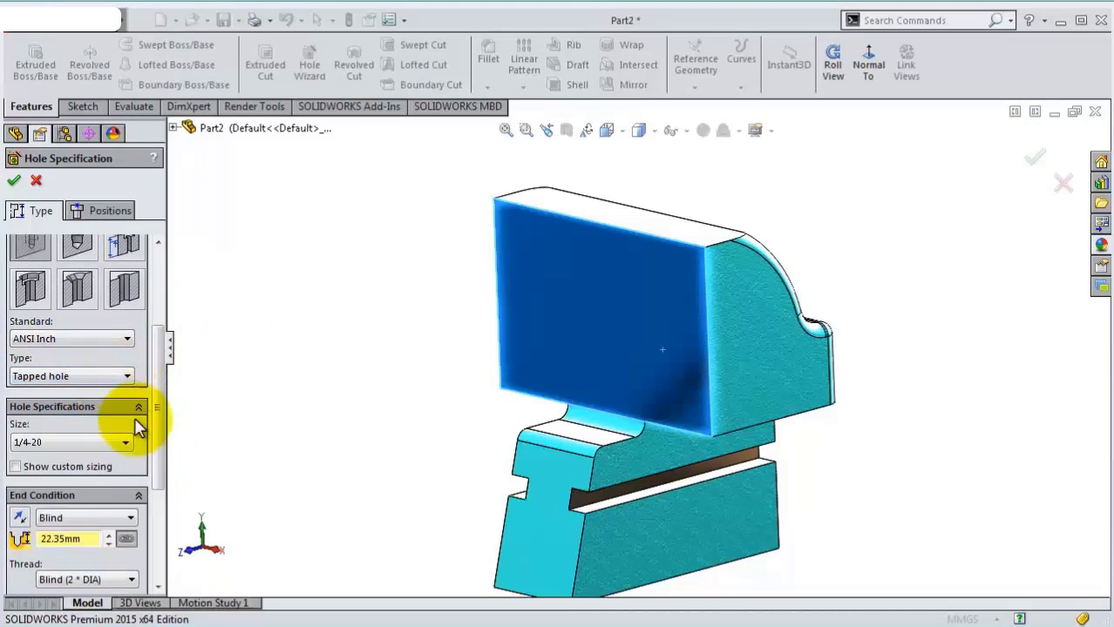
{"action": "scroll", "coordinate": [150, 444], "scroll_direction": "down", "scroll_amount": 1}
{"action": "left_click", "coordinate": [112, 413]}
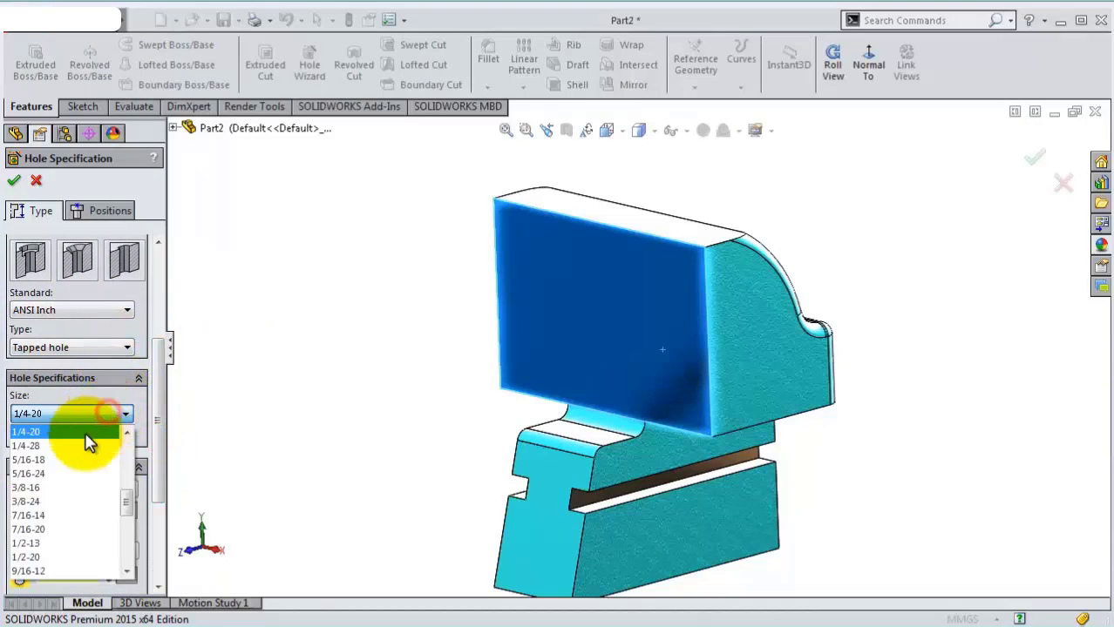
{"action": "left_click", "coordinate": [86, 433]}
Set the tapped hole's blind depth to 22.35 mm and thread depth to 16.00 mm
{"action": "left_click_drag", "start_coordinate": [160, 414], "coordinate": [162, 447]}
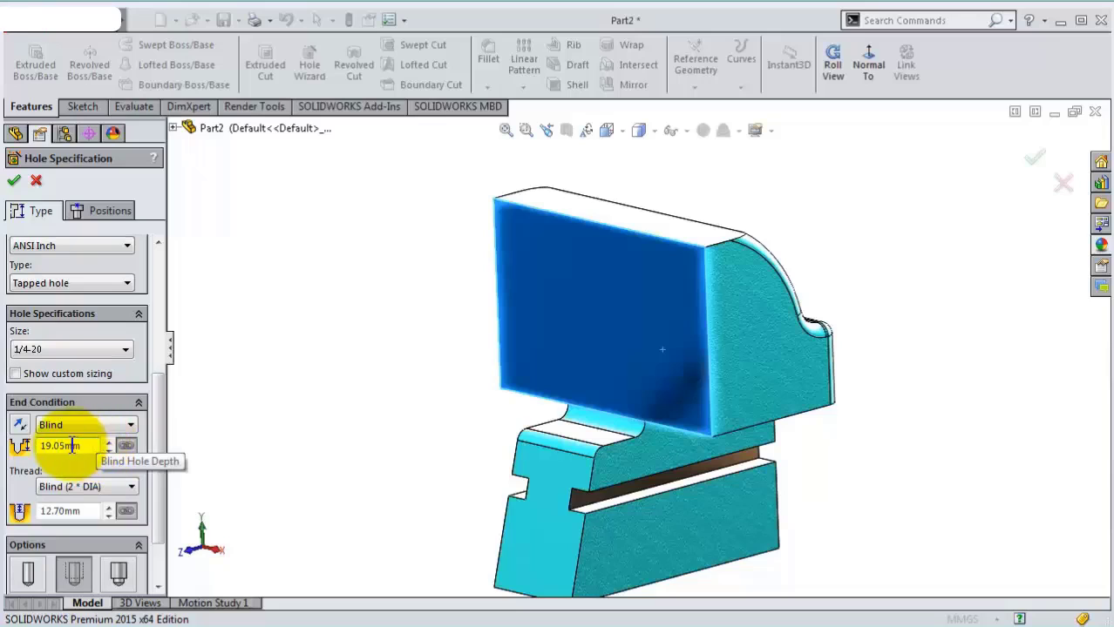
{"action": "left_click_drag", "start_coordinate": [93, 445], "coordinate": [28, 445]}
{"action": "type", "text": "22,35"}
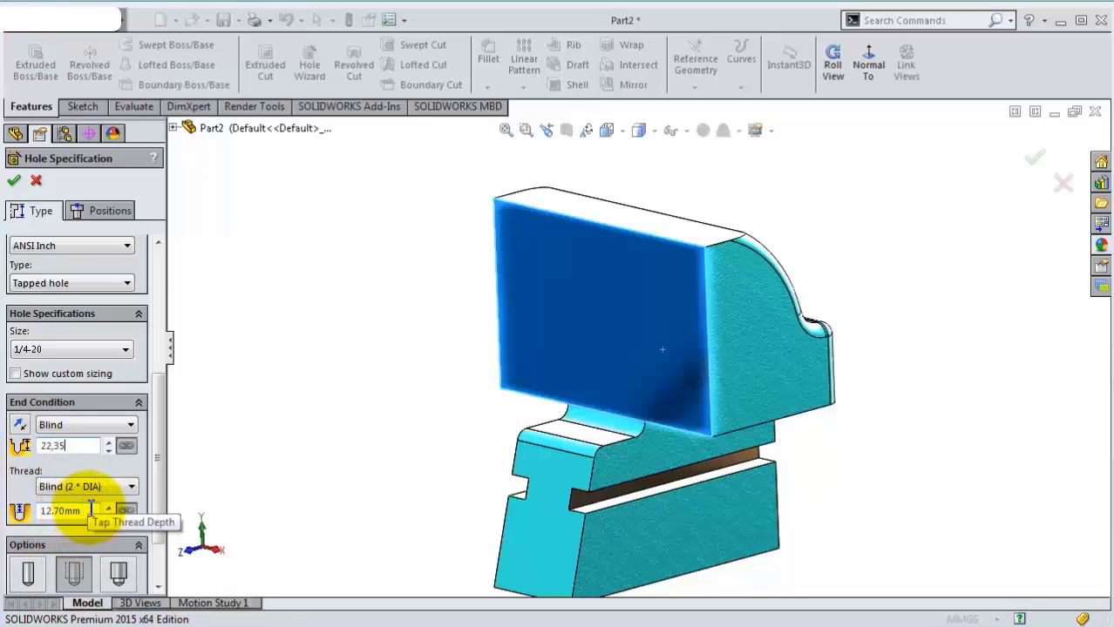
{"action": "left_click", "coordinate": [90, 511]}
{"action": "type", "text": "16"}
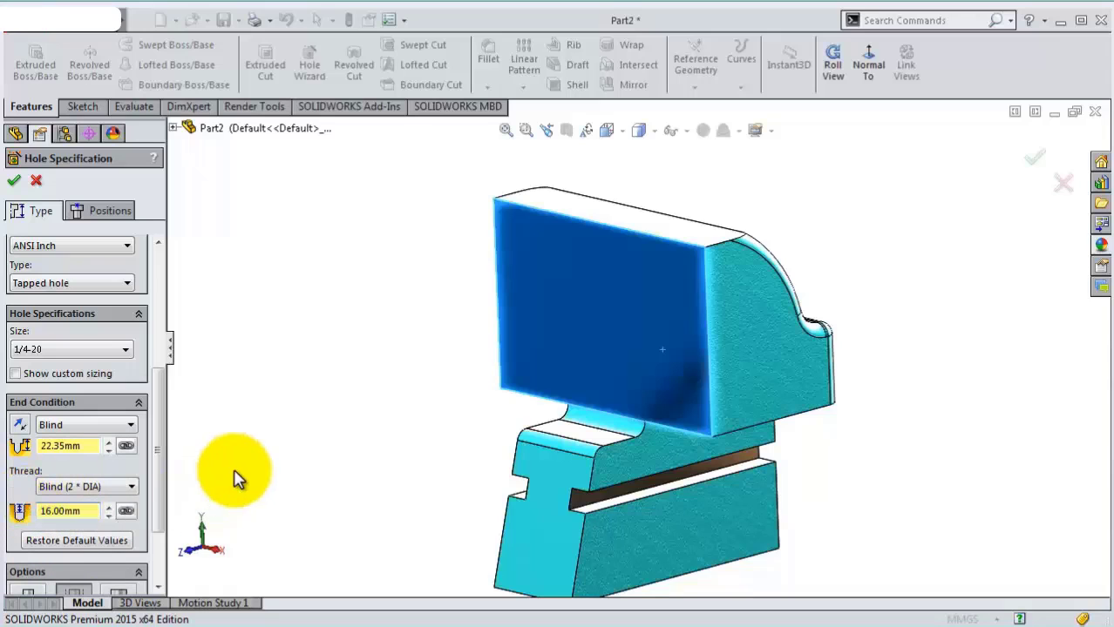
{"action": "mouse_move", "coordinate": [161, 479]}
{"action": "left_mouse_down"}
{"action": "mouse_move", "coordinate": [160, 544]}
{"action": "mouse_move", "coordinate": [173, 366]}
{"action": "left_mouse_up"}
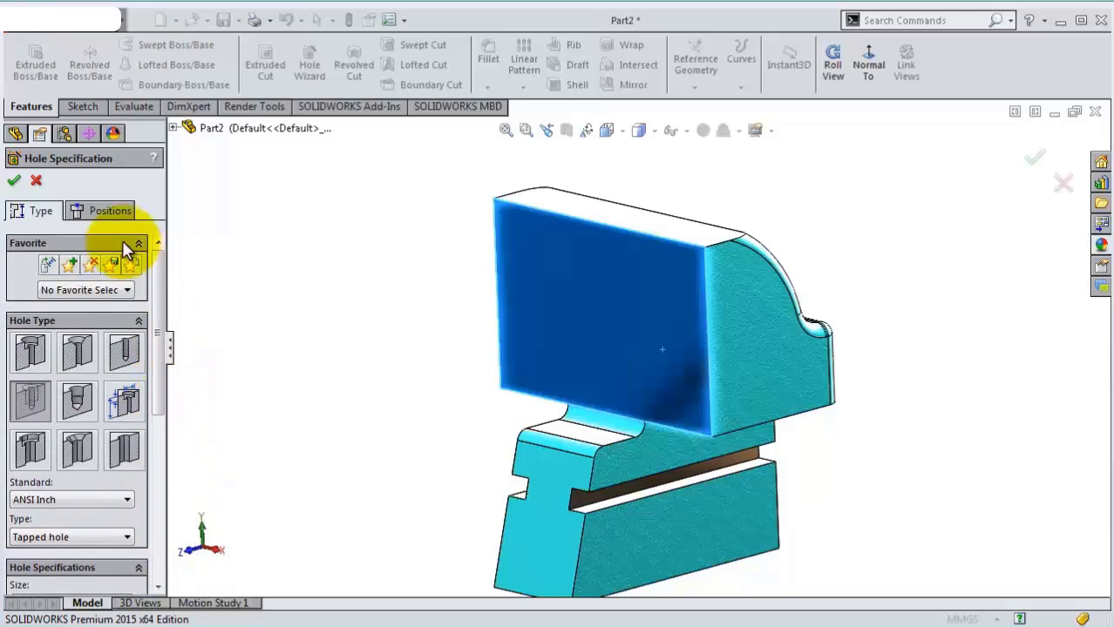
{"action": "left_click", "coordinate": [106, 214]}
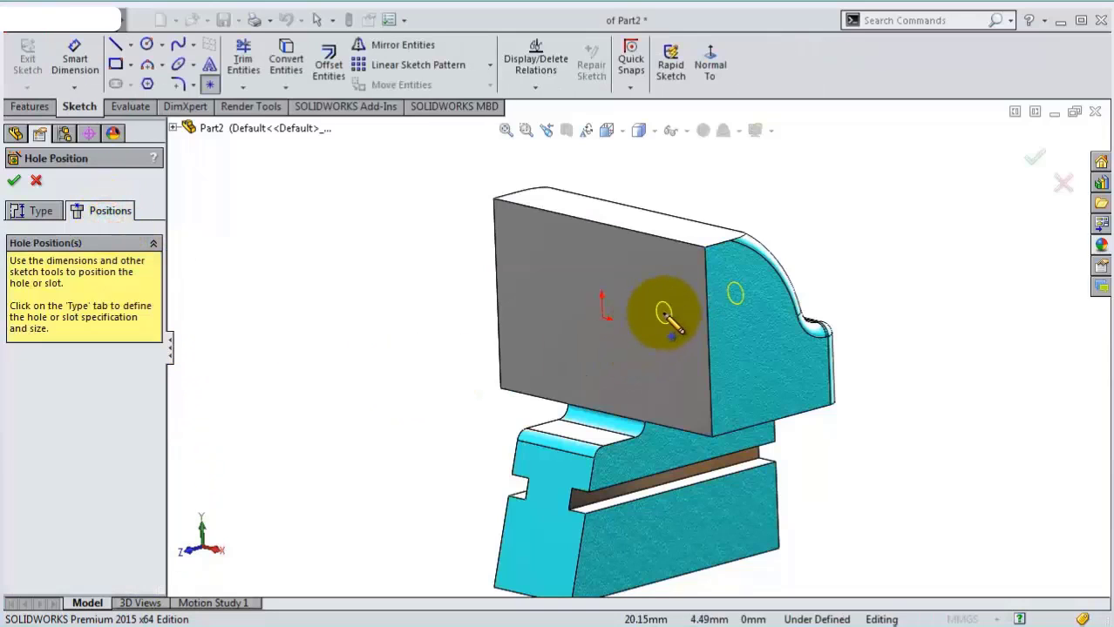
Place two tapped hole points and dimension their spacing 1.5in (38.10 mm)
{"action": "left_click", "coordinate": [658, 312]}
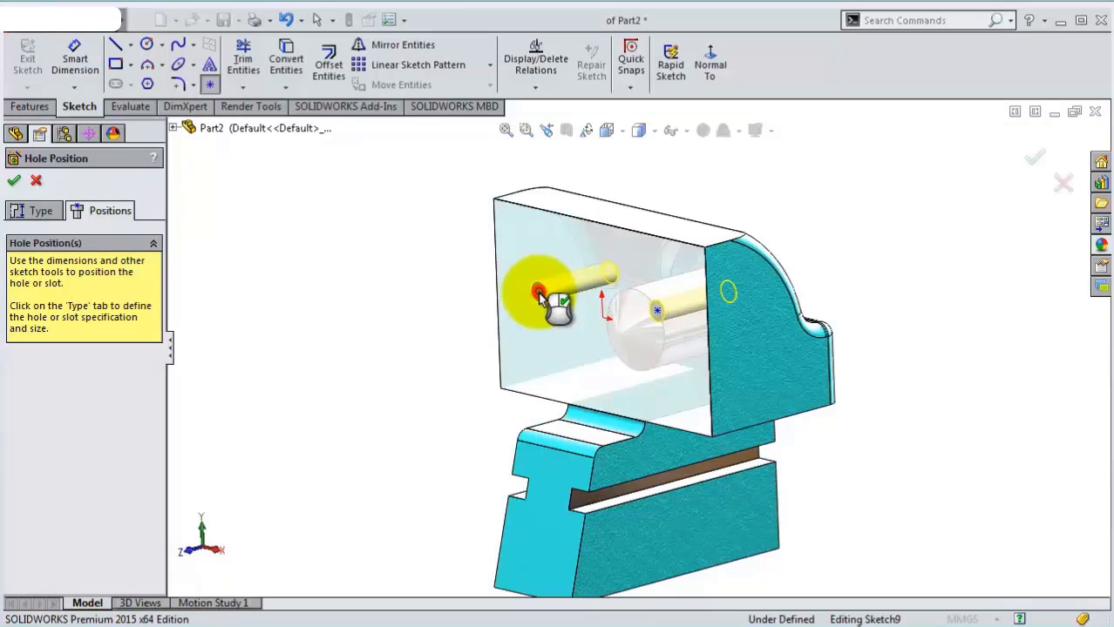
{"action": "left_click", "coordinate": [538, 294]}
{"action": "left_click", "coordinate": [75, 54]}
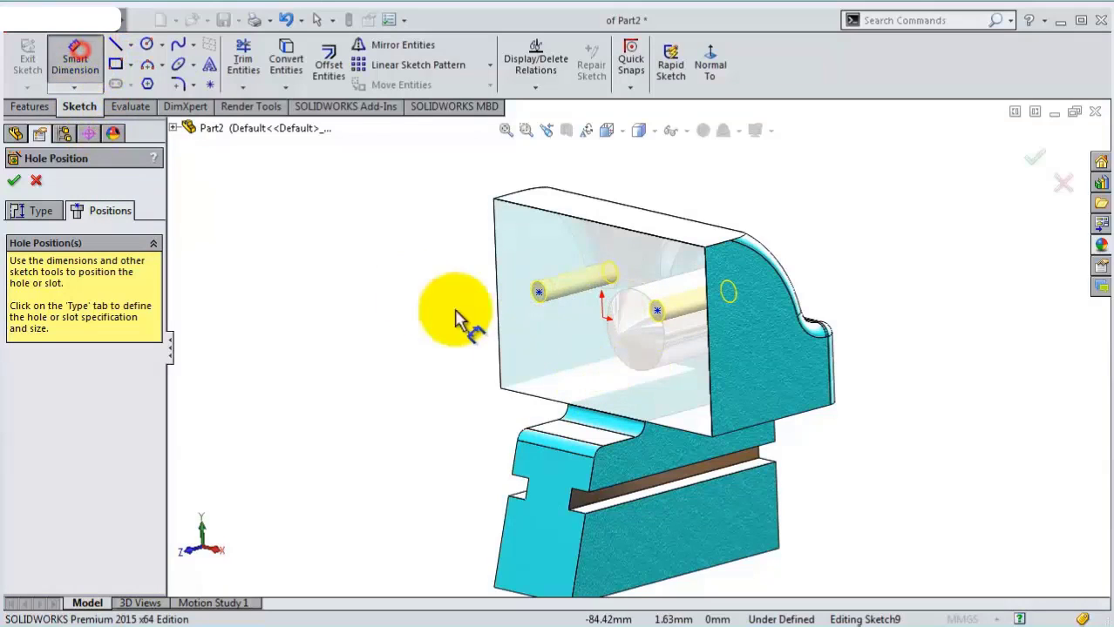
{"action": "left_click", "coordinate": [656, 311]}
{"action": "left_click", "coordinate": [538, 292]}
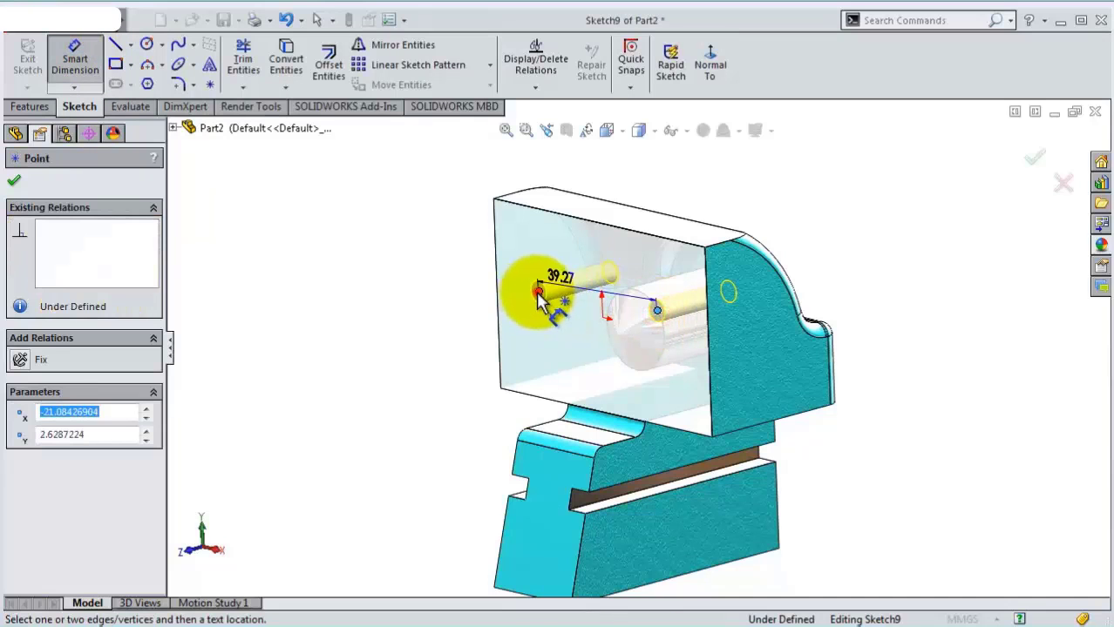
{"action": "left_click", "coordinate": [624, 196]}
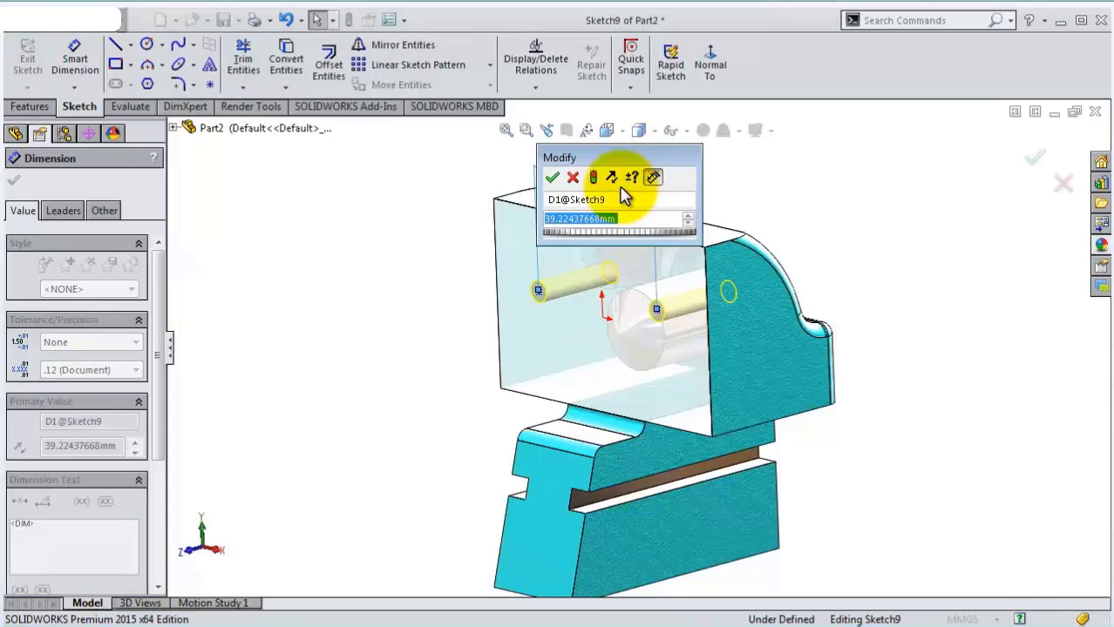
{"action": "type", "text": "1.5in"}
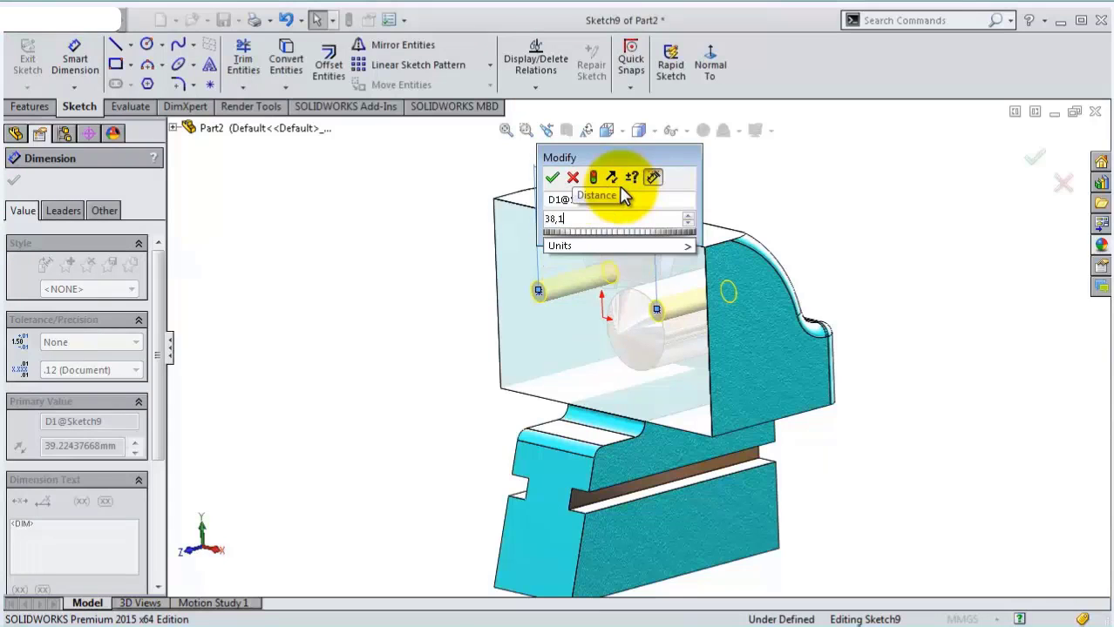
{"action": "key", "text": "Return"}
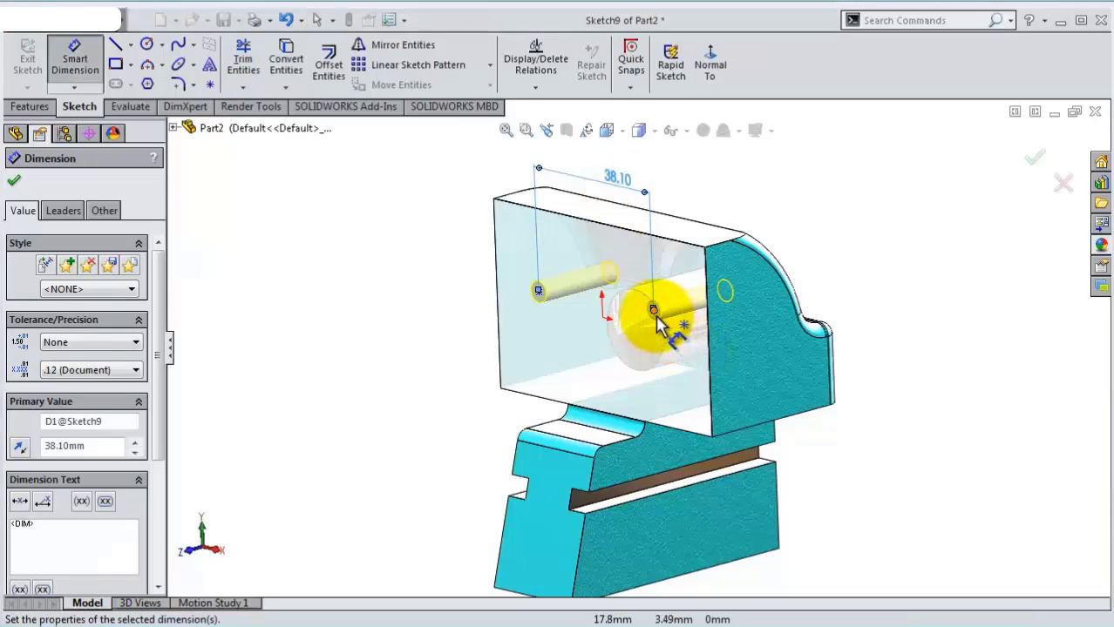
Dimension the right hole's height above the lower edge to 25.40
{"action": "left_click", "coordinate": [654, 311]}
{"action": "left_click", "coordinate": [677, 429]}
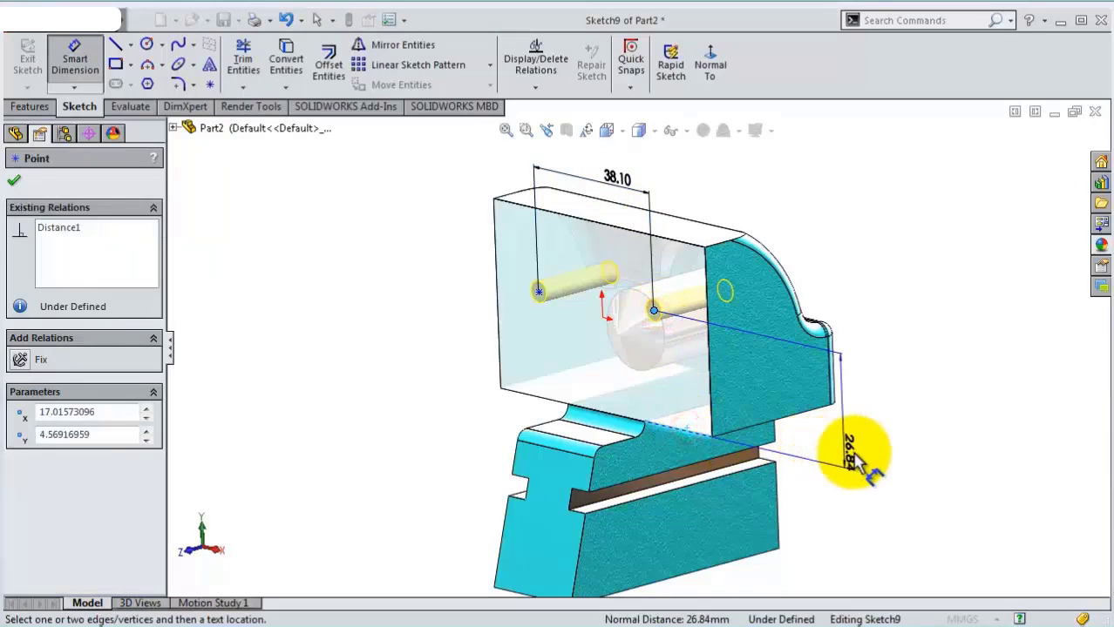
{"action": "left_click", "coordinate": [857, 460]}
{"action": "type", "text": "25,4"}
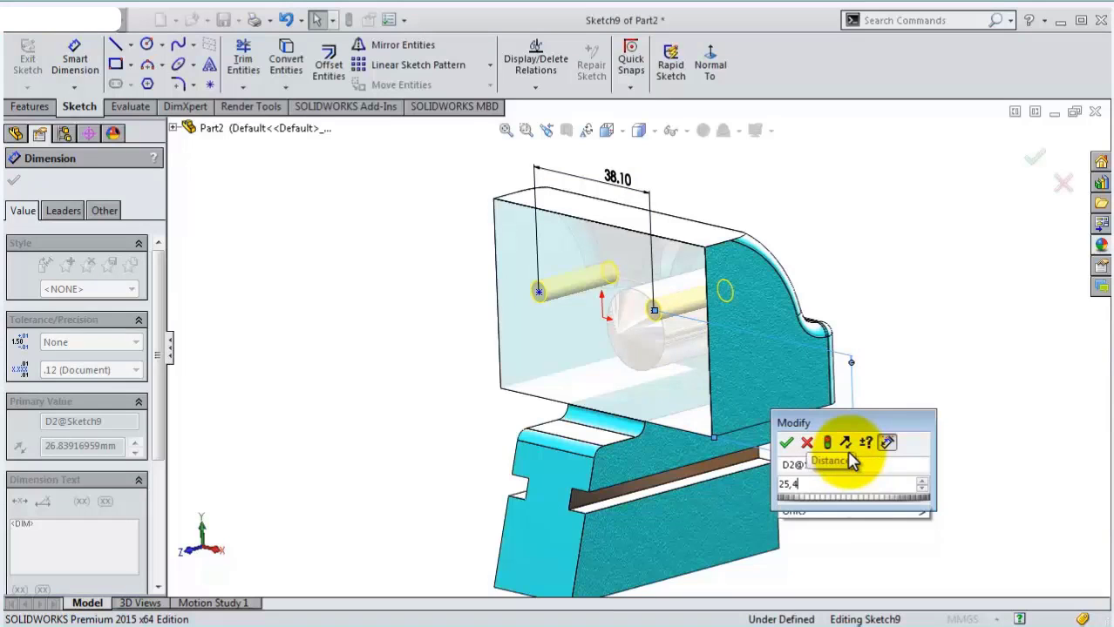
{"action": "key", "text": "Return"}
{"action": "left_click_drag", "start_coordinate": [849, 459], "coordinate": [847, 436]}
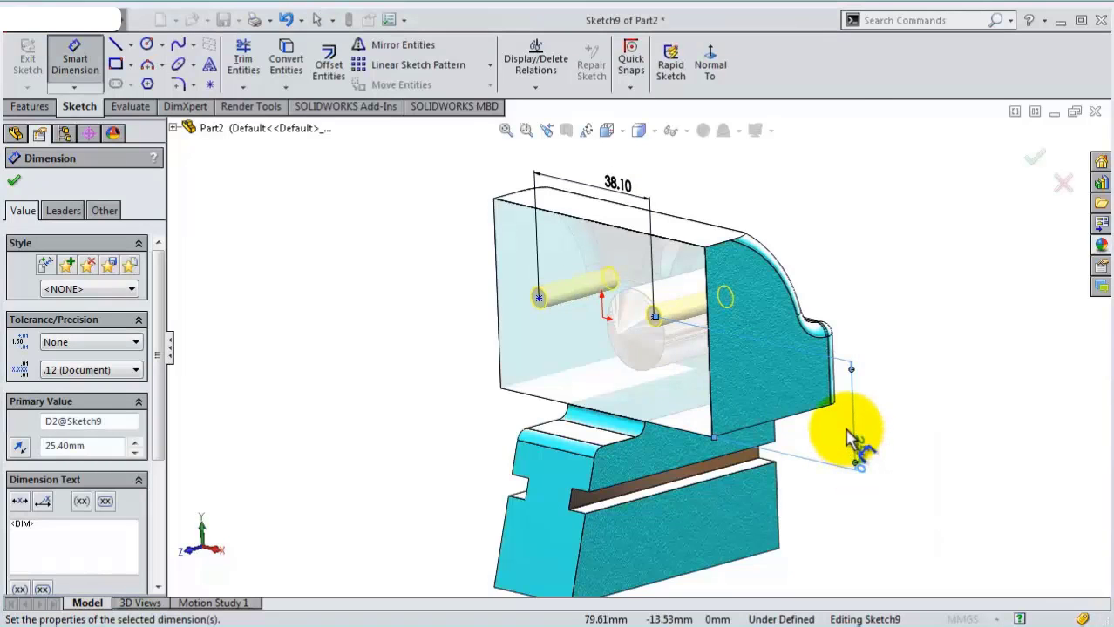
Dimension the right hole 5/8in (15.88 mm) from the face's right edge
{"action": "left_click", "coordinate": [655, 317]}
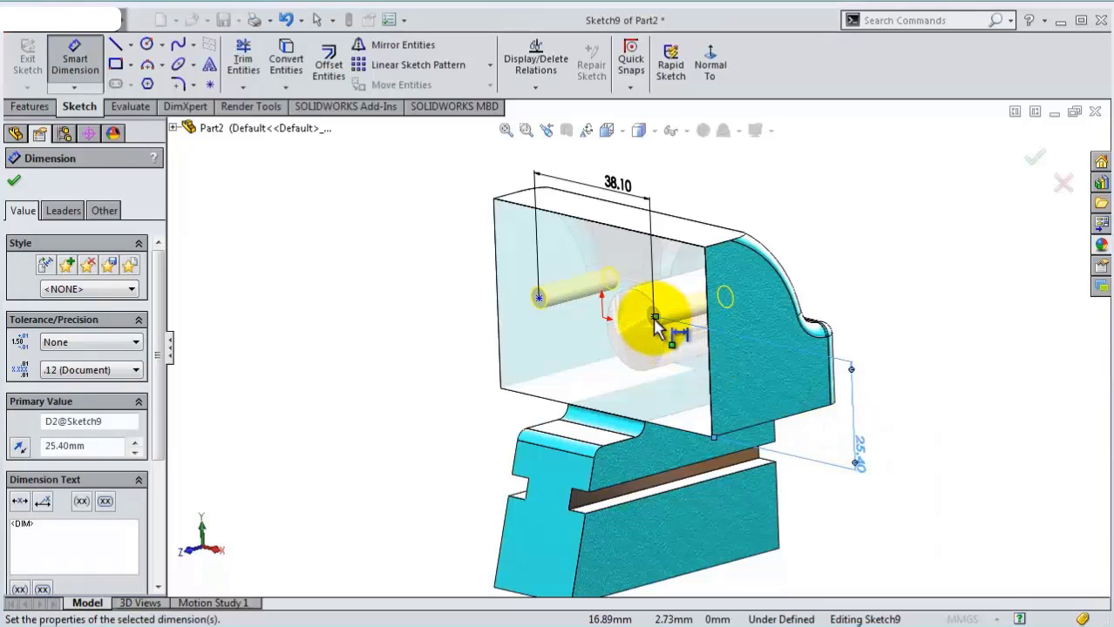
{"action": "scroll", "coordinate": [655, 329], "scroll_direction": "down", "scroll_amount": 2}
{"action": "scroll", "coordinate": [659, 322], "scroll_direction": "down", "scroll_amount": 2}
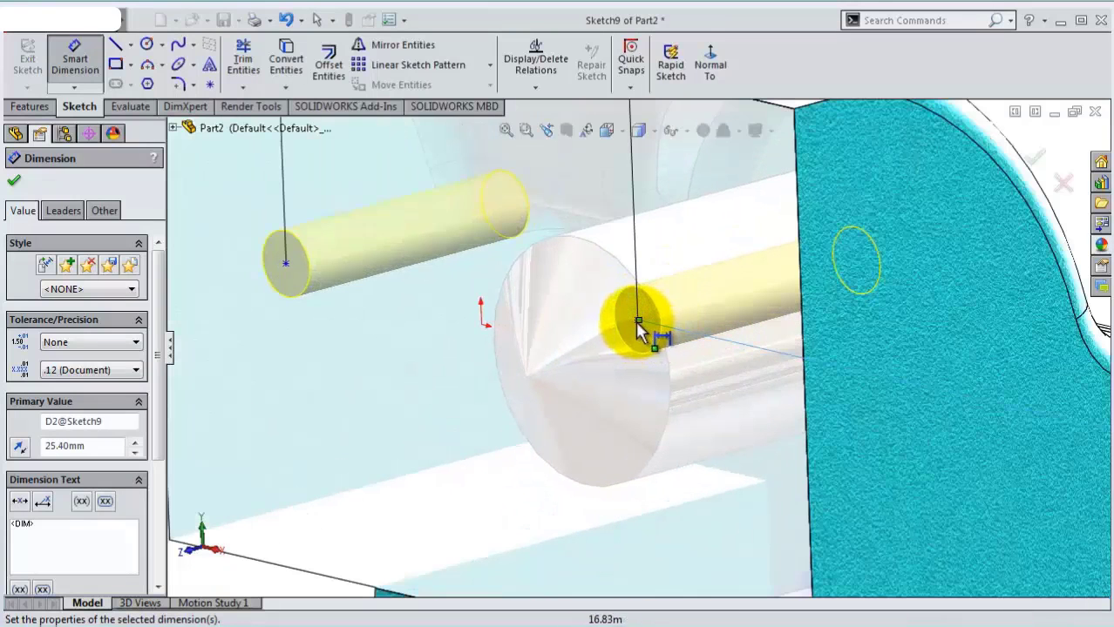
{"action": "left_click", "coordinate": [637, 324]}
{"action": "left_click", "coordinate": [800, 313]}
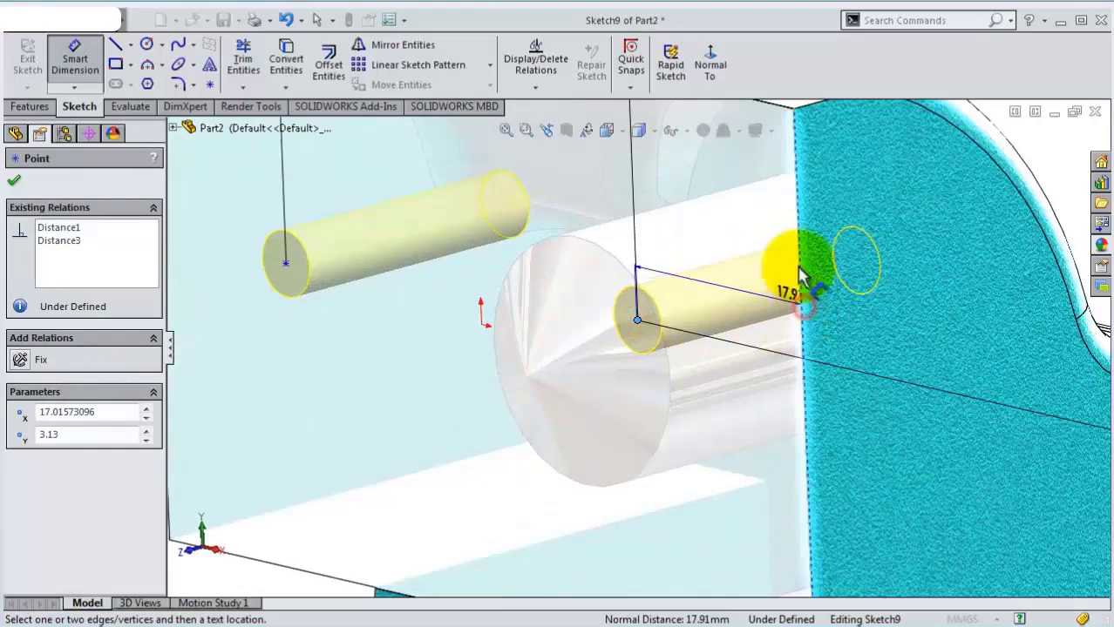
{"action": "key", "text": "z"}
{"action": "key", "text": "z"}
{"action": "left_click", "coordinate": [769, 188]}
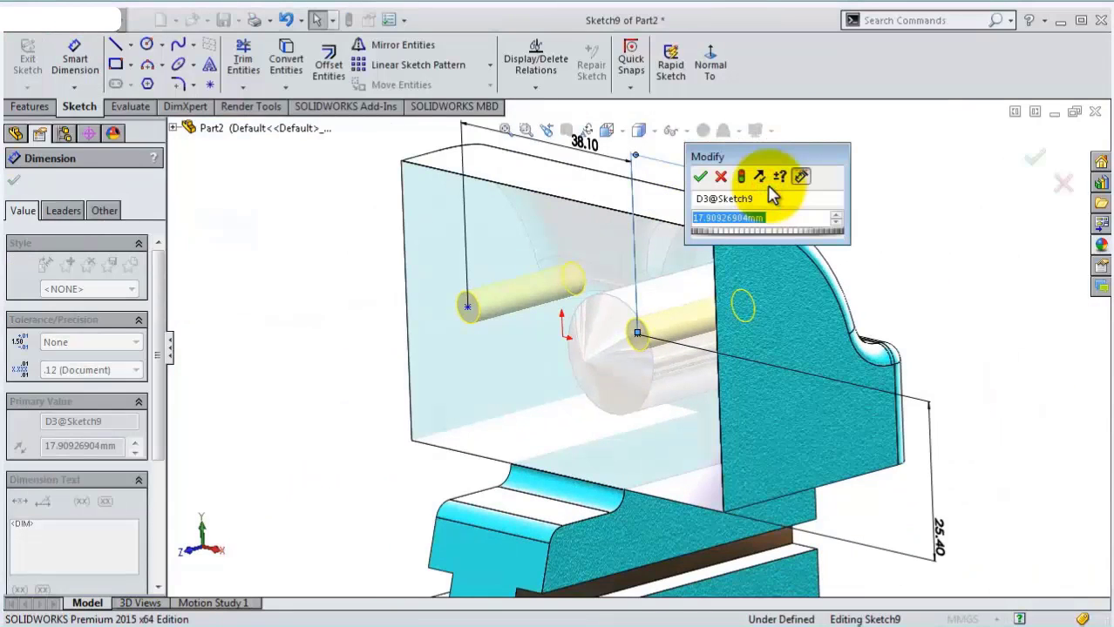
{"action": "type", "text": "5/8in"}
{"action": "key", "text": "Return"}
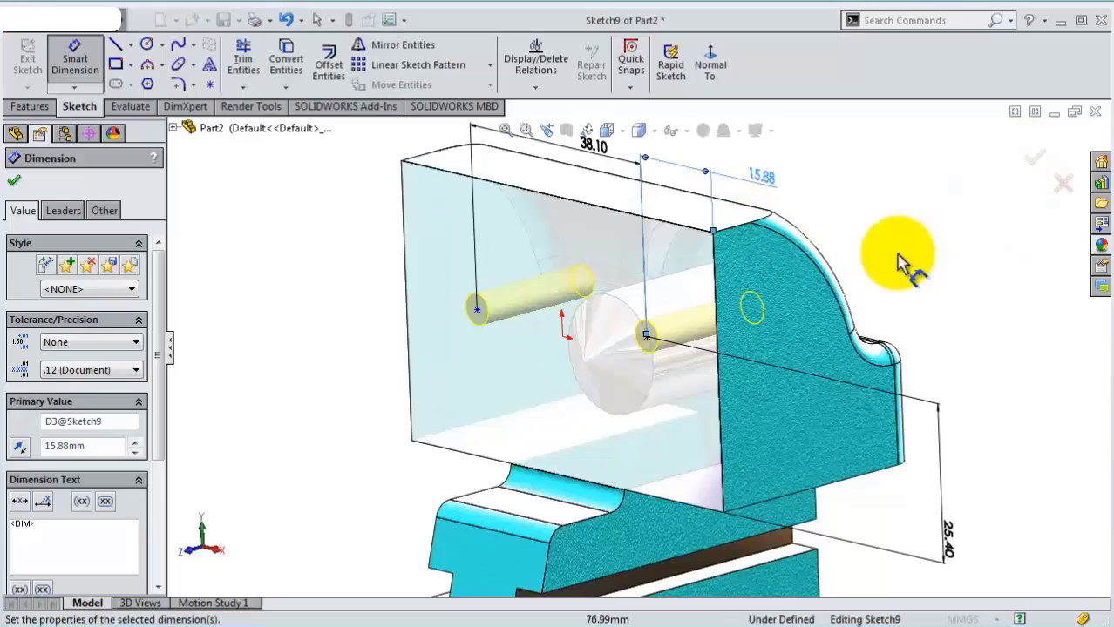
{"action": "middle_click_drag", "start_coordinate": [901, 262], "coordinate": [949, 214]}
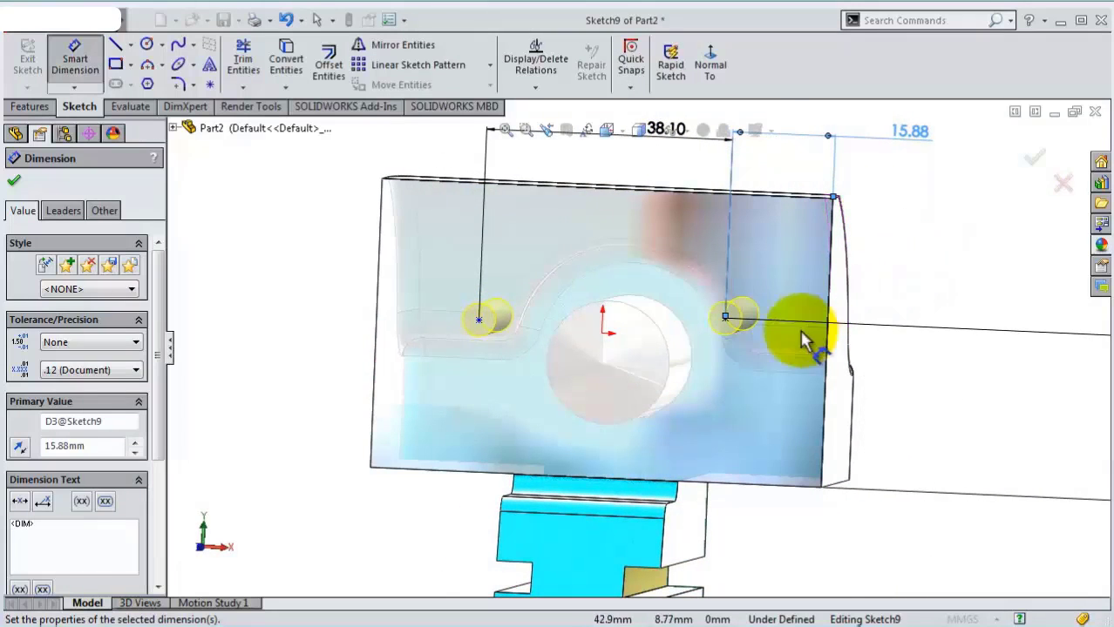
{"action": "scroll", "coordinate": [759, 364], "scroll_direction": "down", "scroll_amount": 3}
{"action": "key", "text": "Escape"}
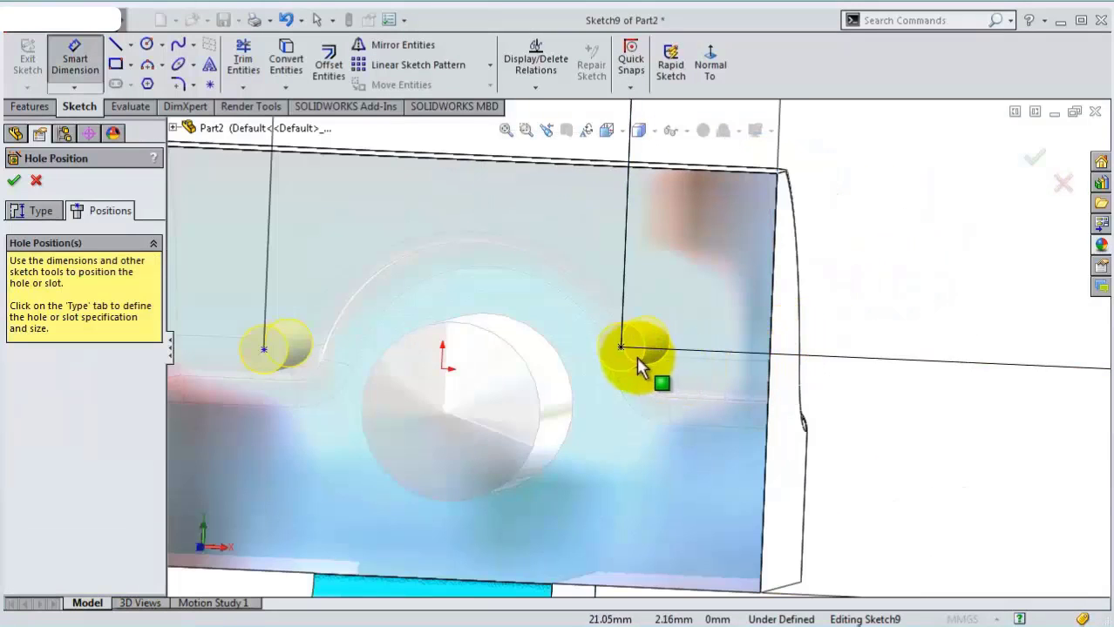
Make the two hole points horizontal and create 1/4-20 Tapped Hole1
{"action": "left_click", "coordinate": [621, 347]}
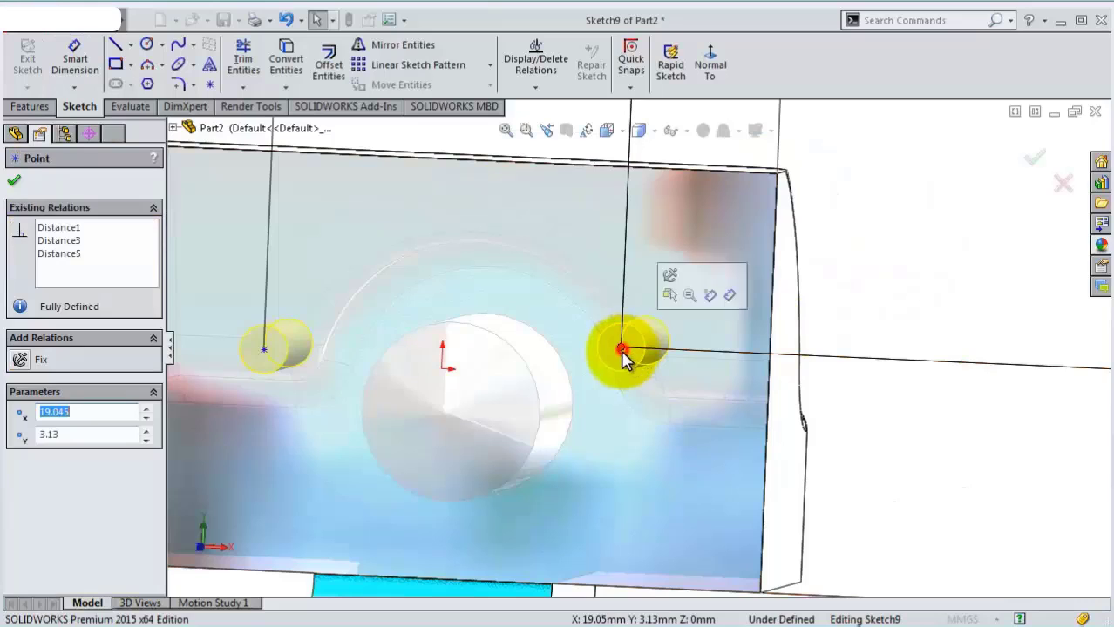
{"action": "left_click", "coordinate": [265, 351], "text": "ctrl"}
{"action": "left_click", "coordinate": [309, 276]}
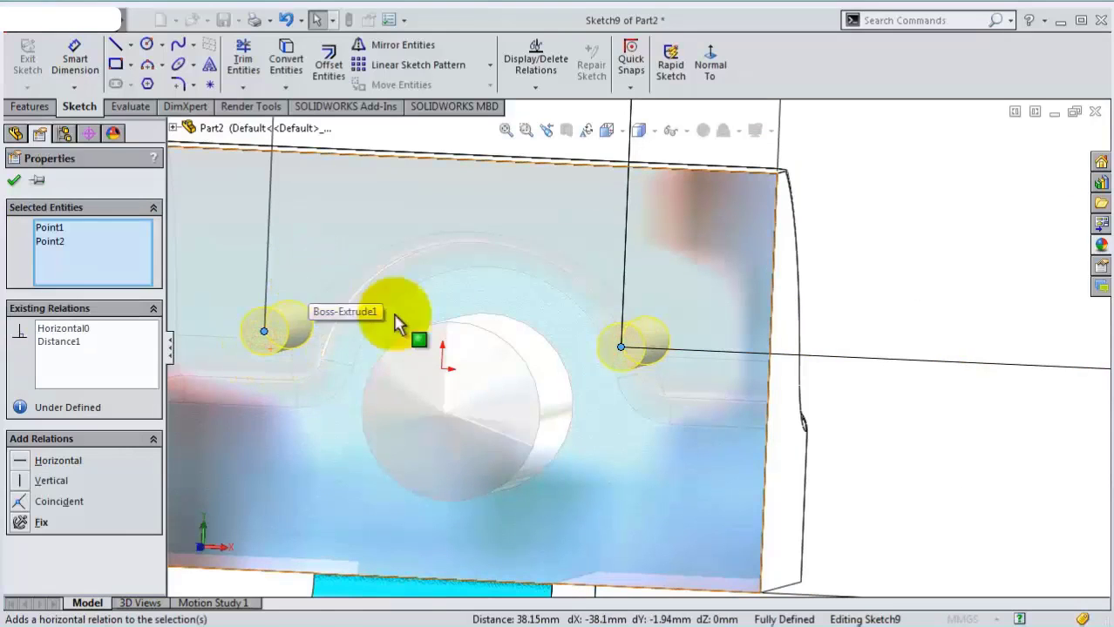
{"action": "scroll", "coordinate": [762, 399], "scroll_direction": "up", "scroll_amount": 3}
{"action": "scroll", "coordinate": [754, 406], "scroll_direction": "up", "scroll_amount": 2}
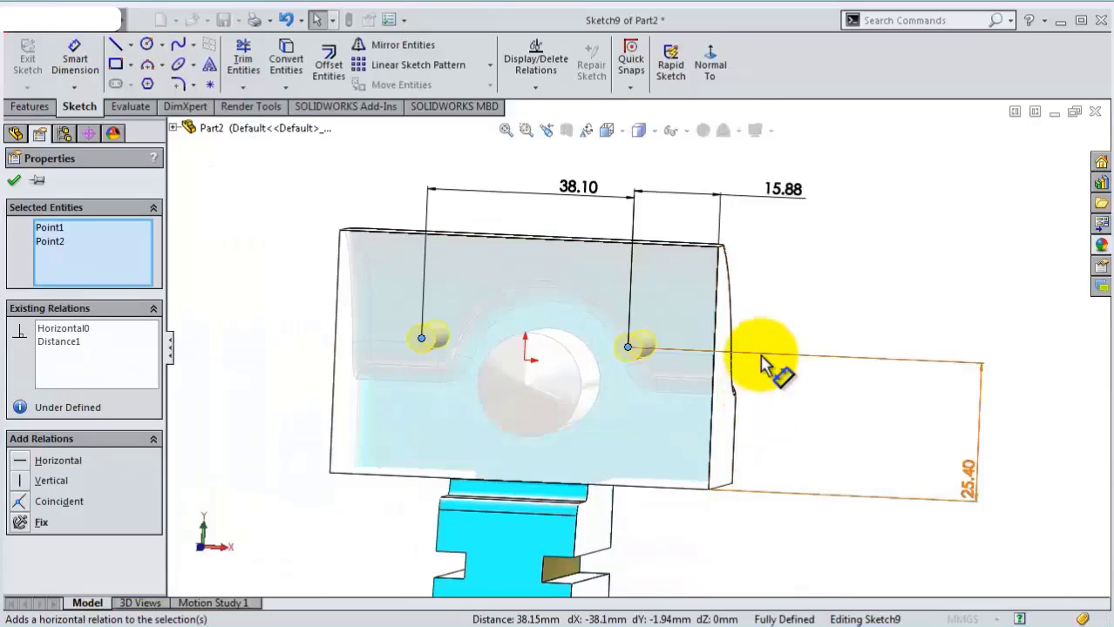
{"action": "middle_click_drag", "start_coordinate": [770, 368], "coordinate": [722, 375]}
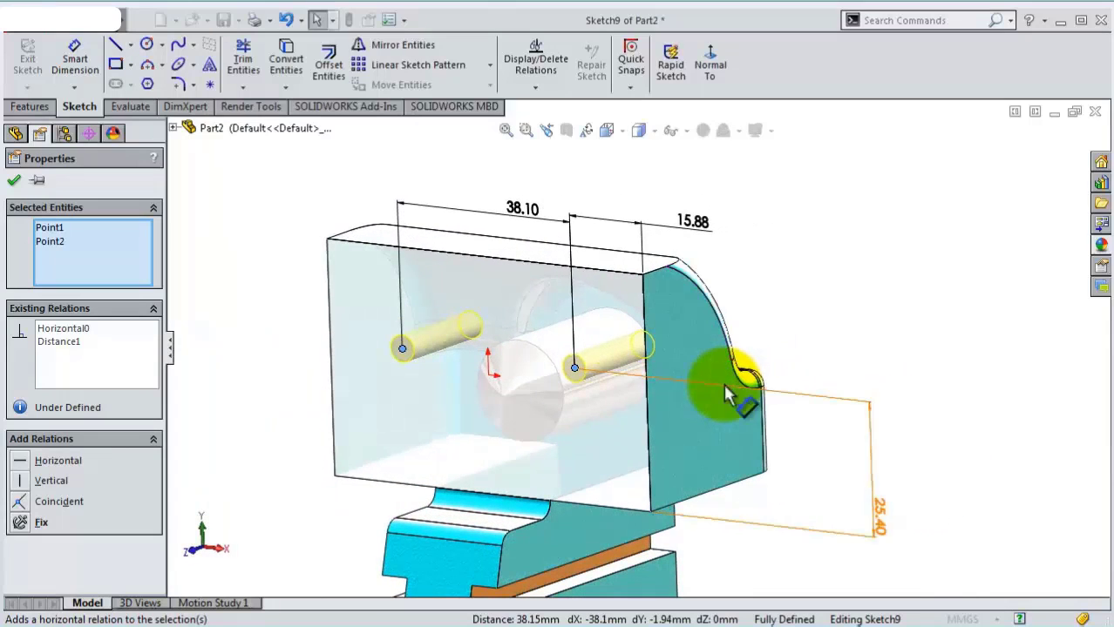
{"action": "left_click", "coordinate": [13, 181]}
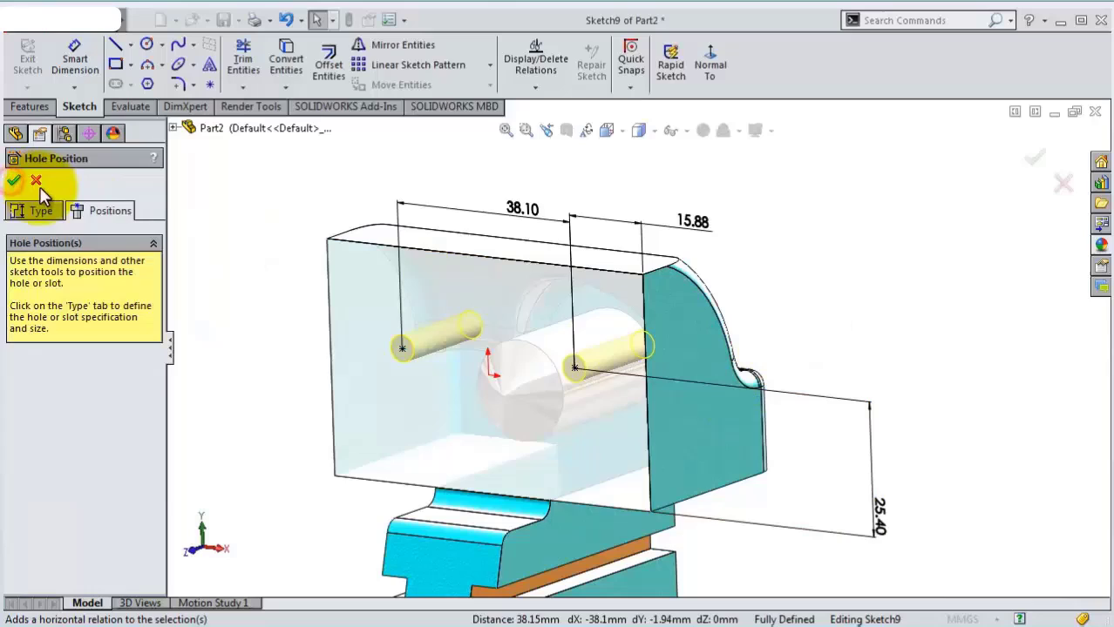
{"action": "left_click", "coordinate": [1034, 158]}
Select the tall boss's front face, discarding an accidentally started sketch
{"action": "mouse_move", "coordinate": [763, 229]}
{"action": "middle_mouse_down"}
{"action": "mouse_move", "coordinate": [740, 393]}
{"action": "mouse_move", "coordinate": [813, 319]}
{"action": "mouse_move", "coordinate": [741, 311]}
{"action": "middle_mouse_up"}
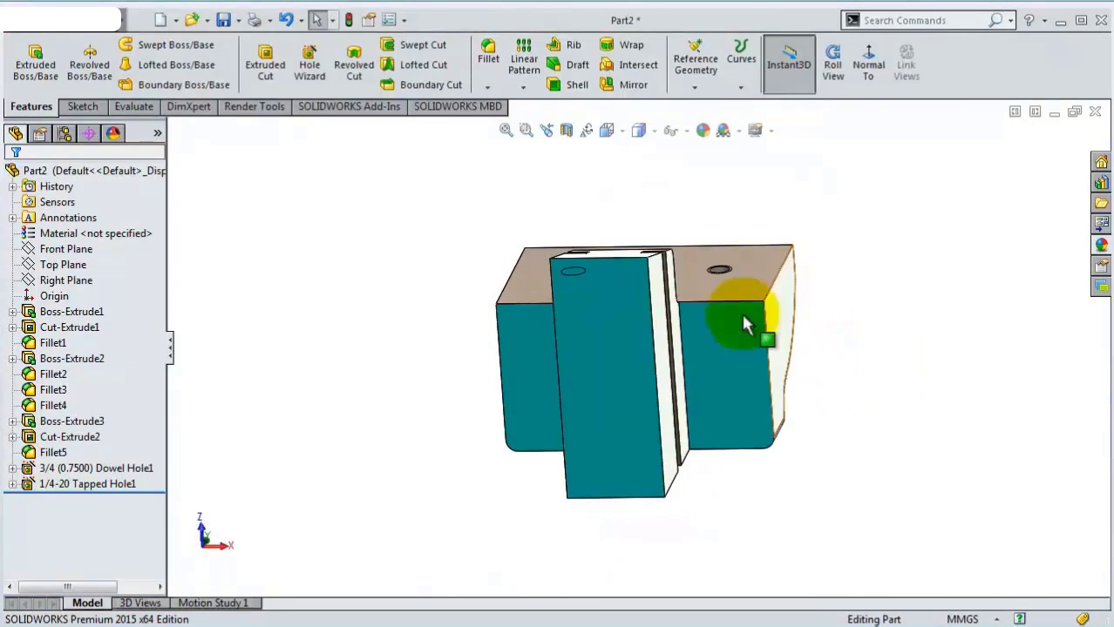
{"action": "left_click", "coordinate": [609, 382]}
{"action": "left_click", "coordinate": [682, 341]}
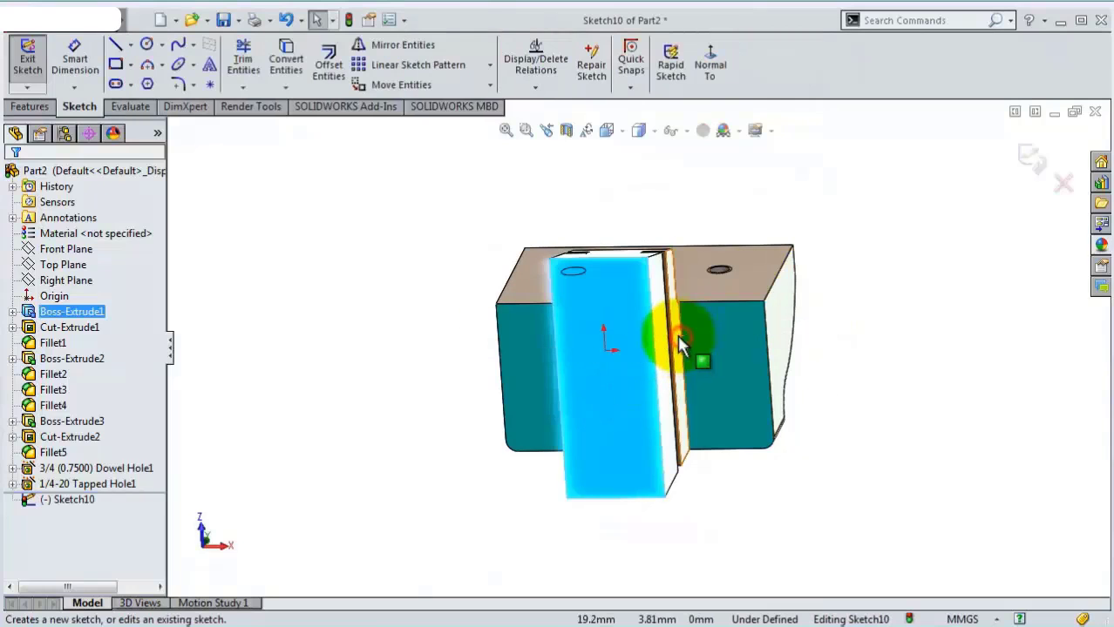
{"action": "left_click", "coordinate": [1029, 161]}
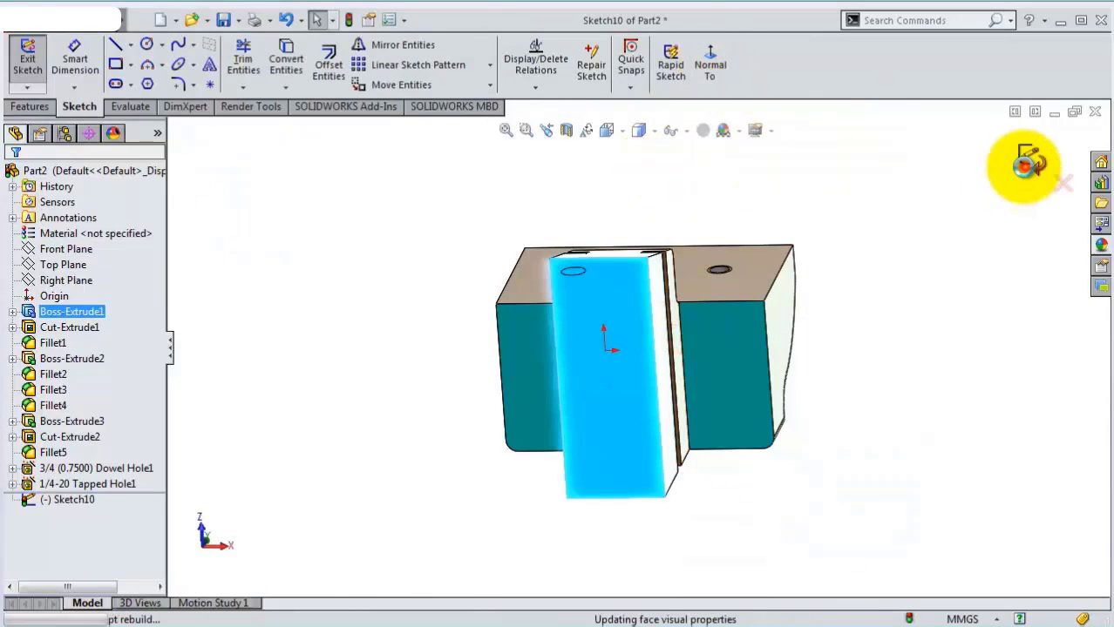
{"action": "left_click", "coordinate": [613, 350]}
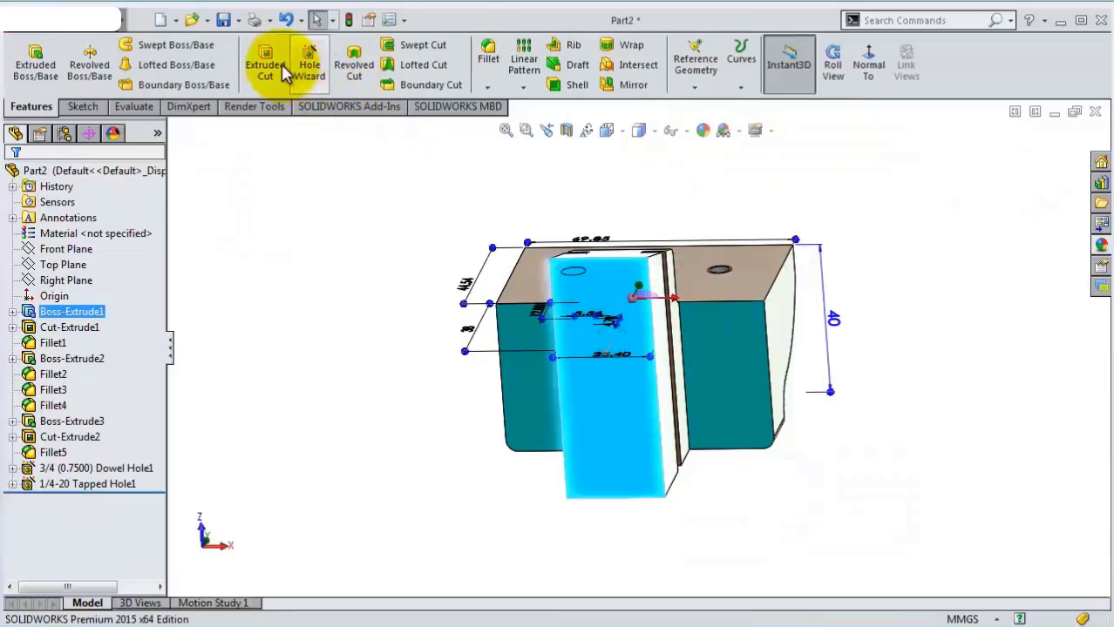
Set up a Progressive #25 drill hole, blind 27.00 mm deep, on that face
{"action": "left_click", "coordinate": [311, 72]}
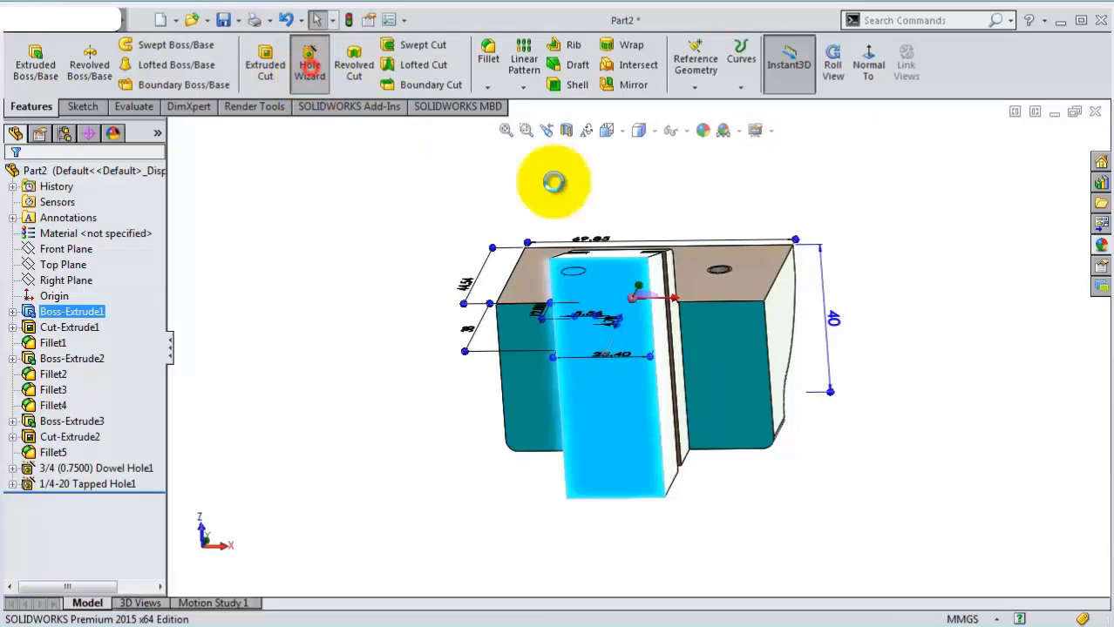
{"action": "left_click", "coordinate": [868, 65]}
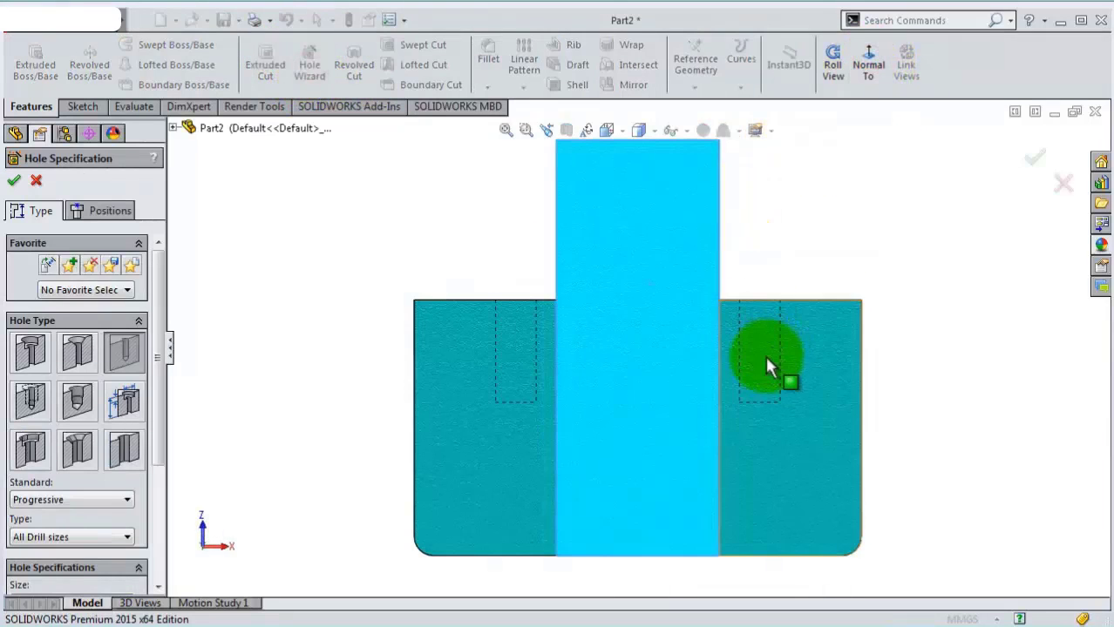
{"action": "scroll", "coordinate": [746, 364], "scroll_direction": "up", "scroll_amount": 1}
{"action": "scroll", "coordinate": [744, 367], "scroll_direction": "down", "scroll_amount": 2}
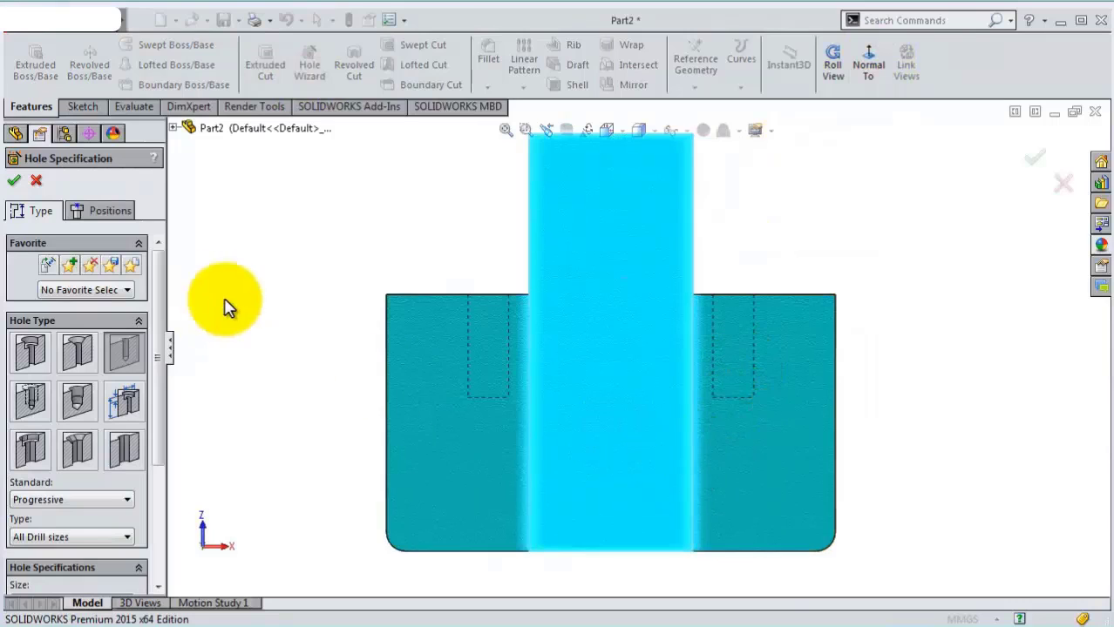
{"action": "left_click_drag", "start_coordinate": [154, 275], "coordinate": [152, 306]}
{"action": "left_click", "coordinate": [85, 444]}
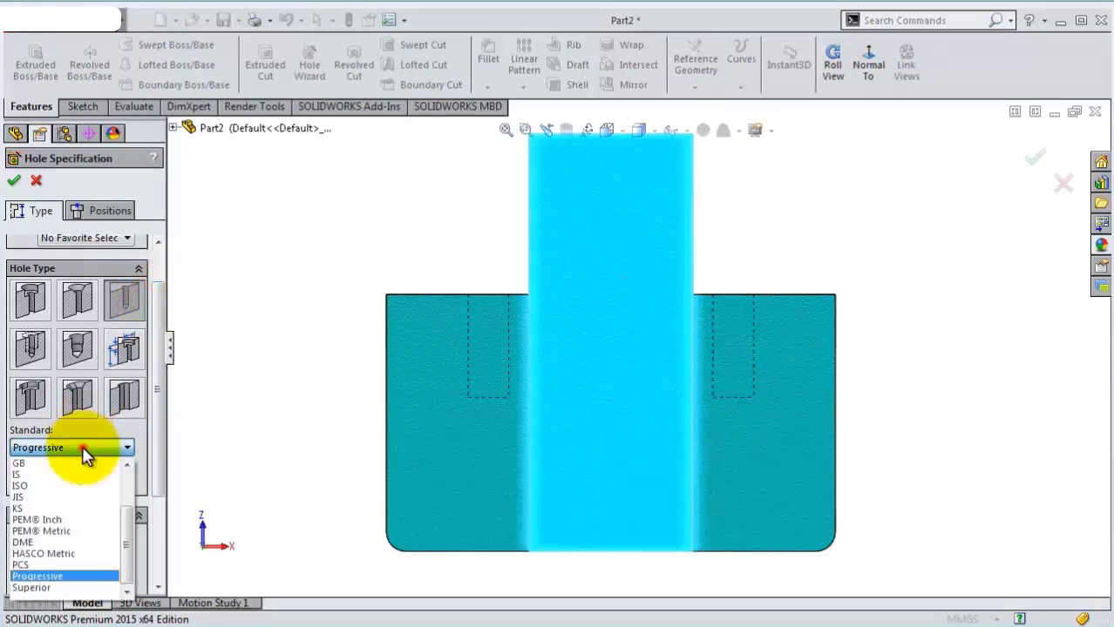
{"action": "left_click", "coordinate": [26, 576]}
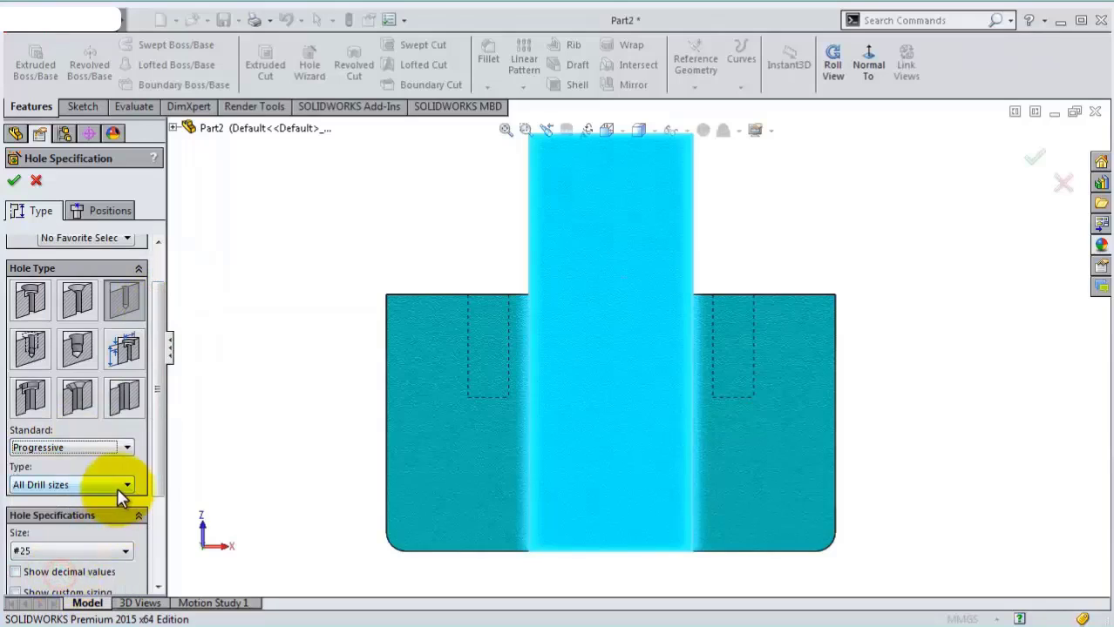
{"action": "left_click_drag", "start_coordinate": [154, 465], "coordinate": [154, 522]}
{"action": "left_click", "coordinate": [75, 465]}
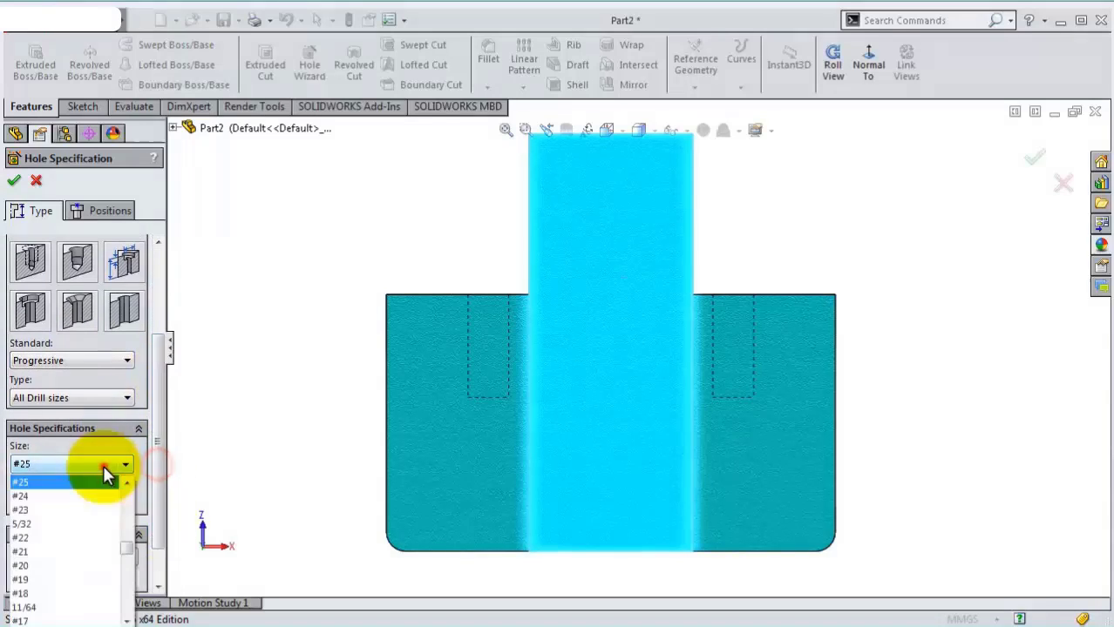
{"action": "left_click", "coordinate": [67, 483]}
{"action": "left_click_drag", "start_coordinate": [154, 447], "coordinate": [161, 504]}
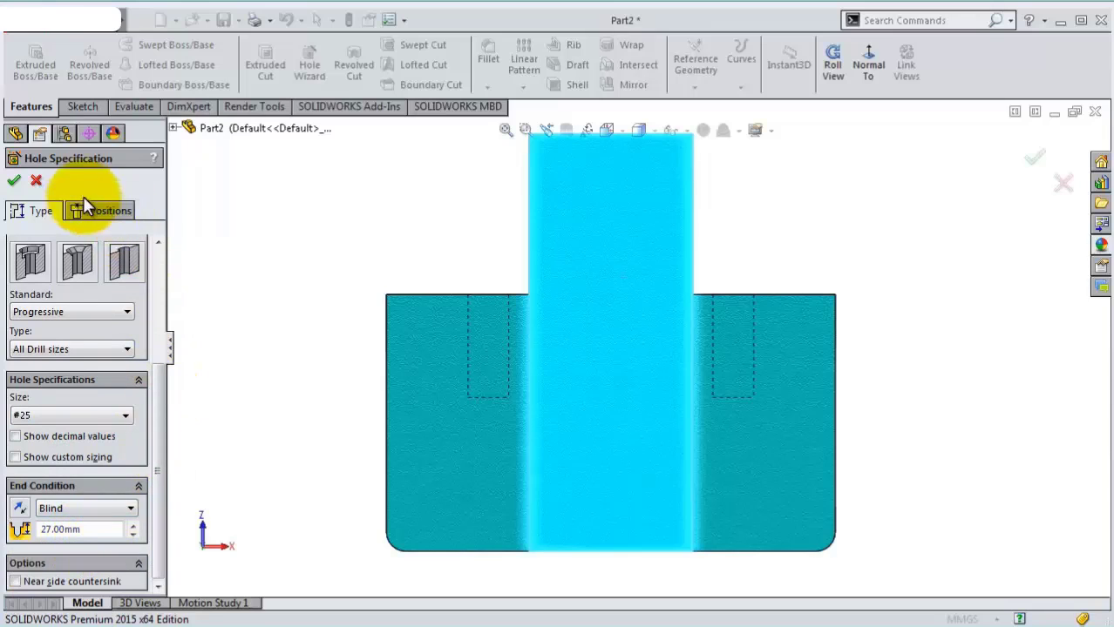
{"action": "left_click", "coordinate": [98, 214]}
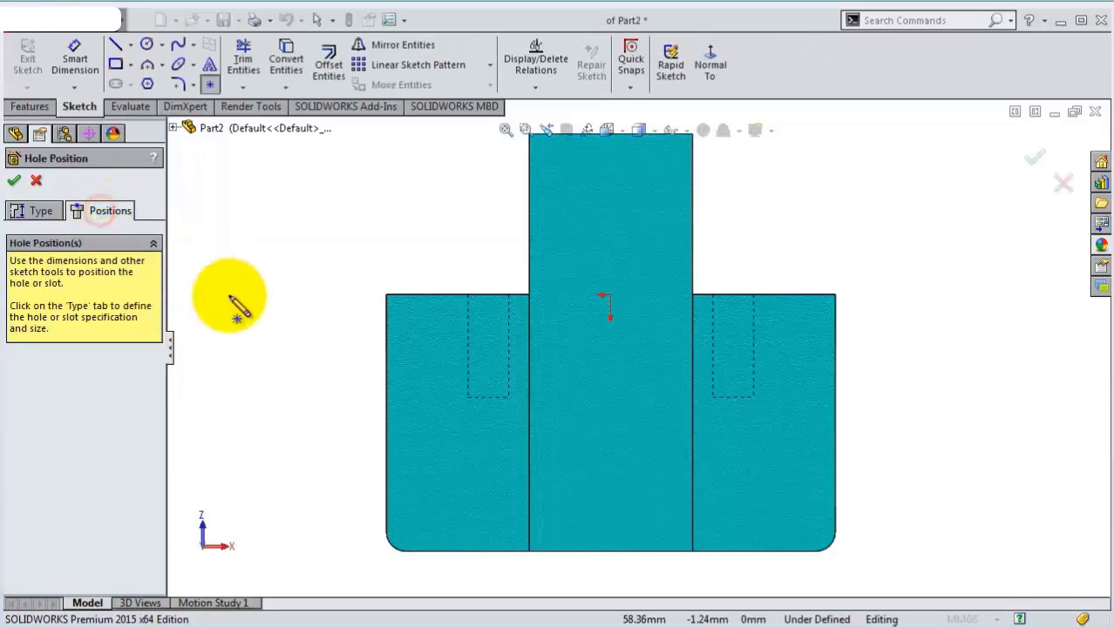
Place two #25 hole points either side of the boss centre, dimensioned 15.88 apart
{"action": "left_click", "coordinate": [662, 342]}
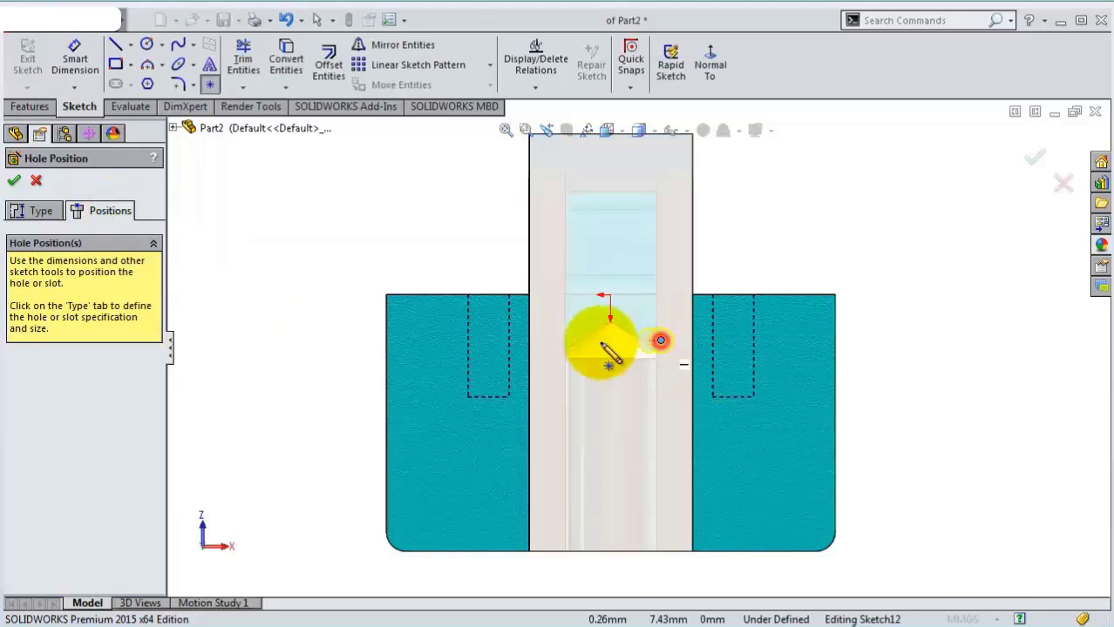
{"action": "left_click", "coordinate": [562, 343]}
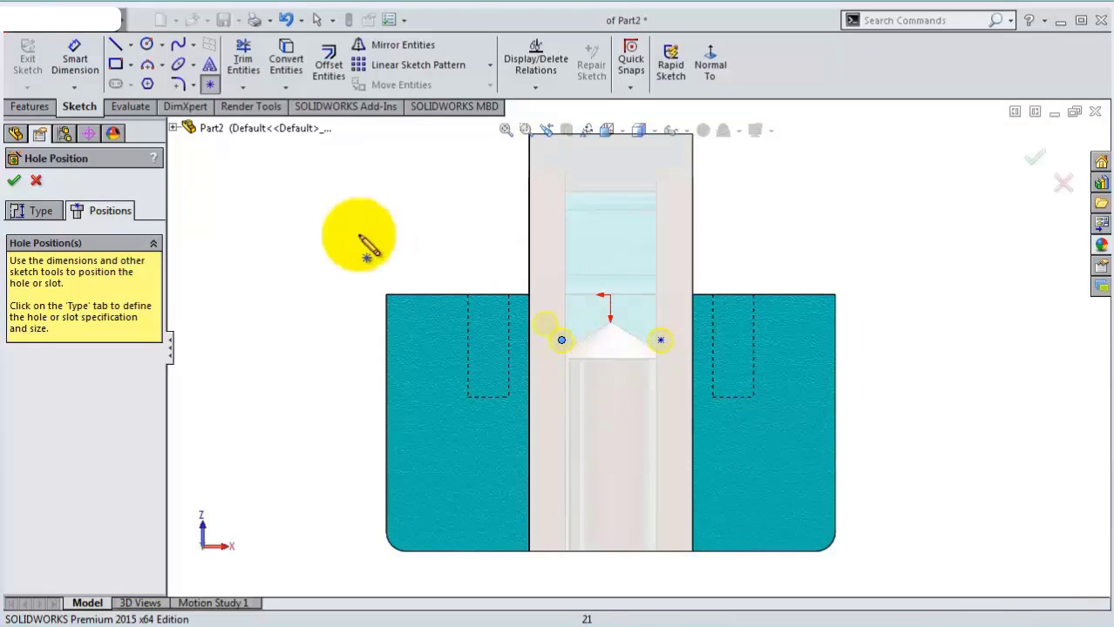
{"action": "left_click", "coordinate": [77, 66]}
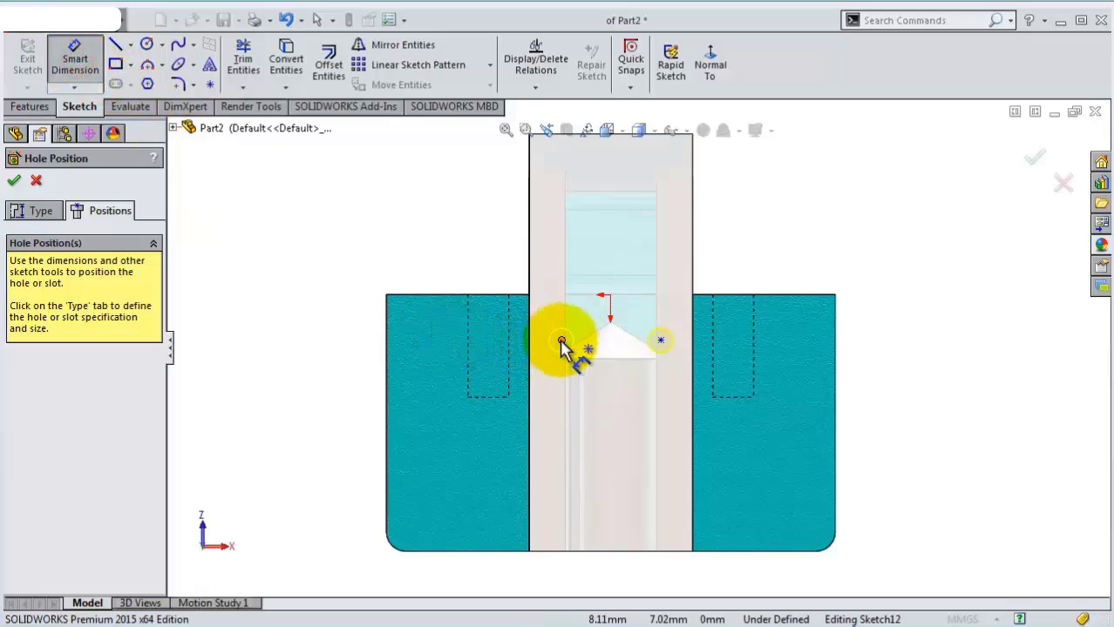
{"action": "left_click", "coordinate": [562, 342]}
{"action": "left_click", "coordinate": [660, 340]}
{"action": "left_click", "coordinate": [610, 267]}
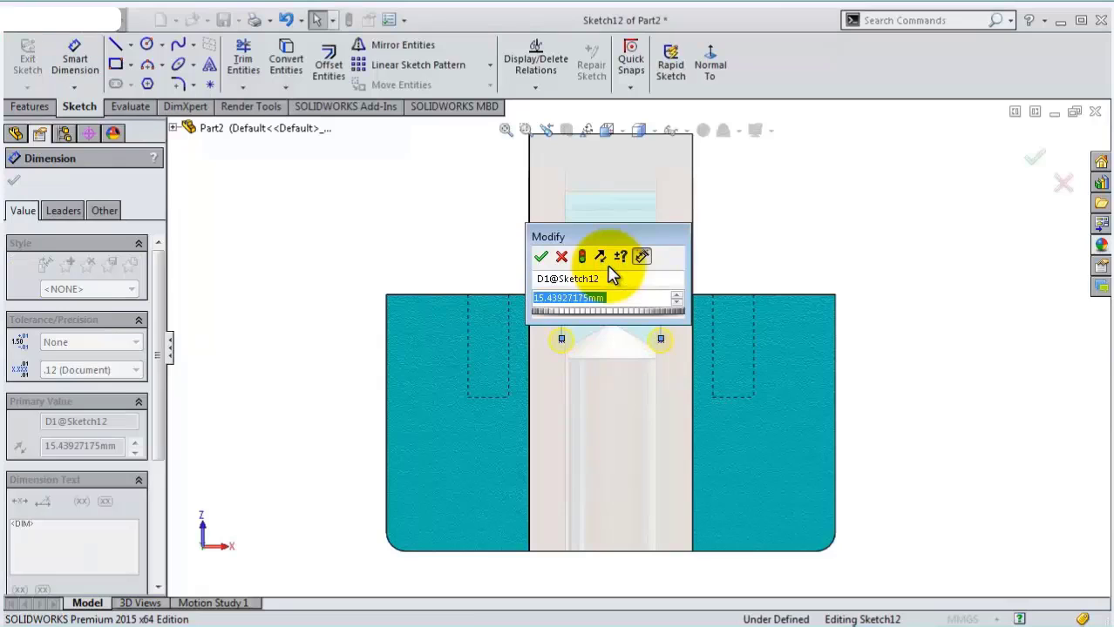
{"action": "type", "text": "15."}
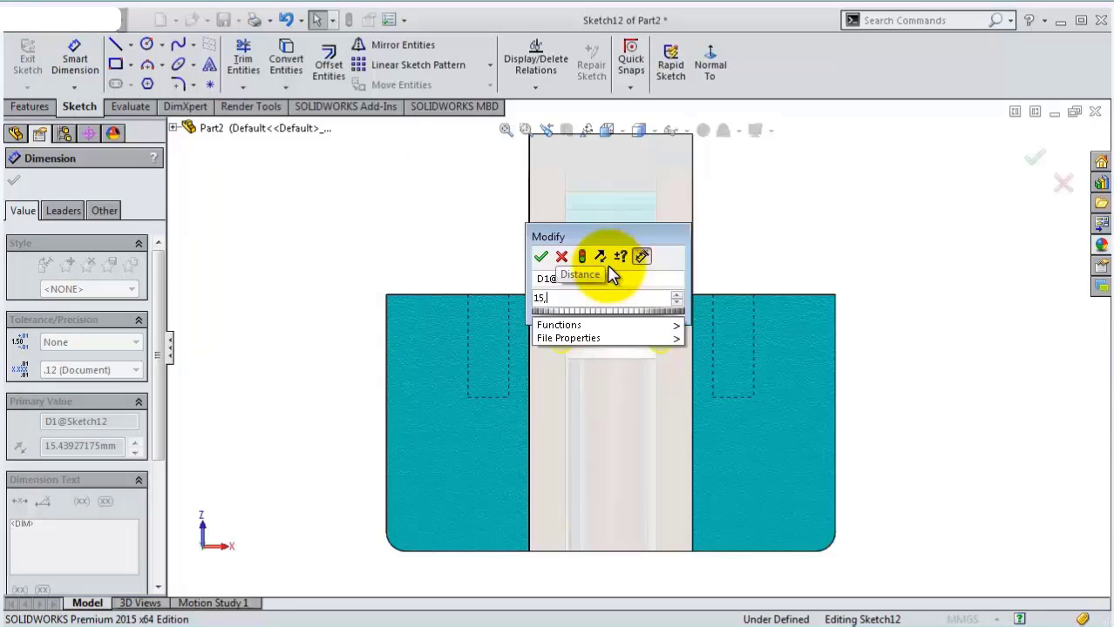
{"action": "type", "text": "88"}
{"action": "key", "text": "Return"}
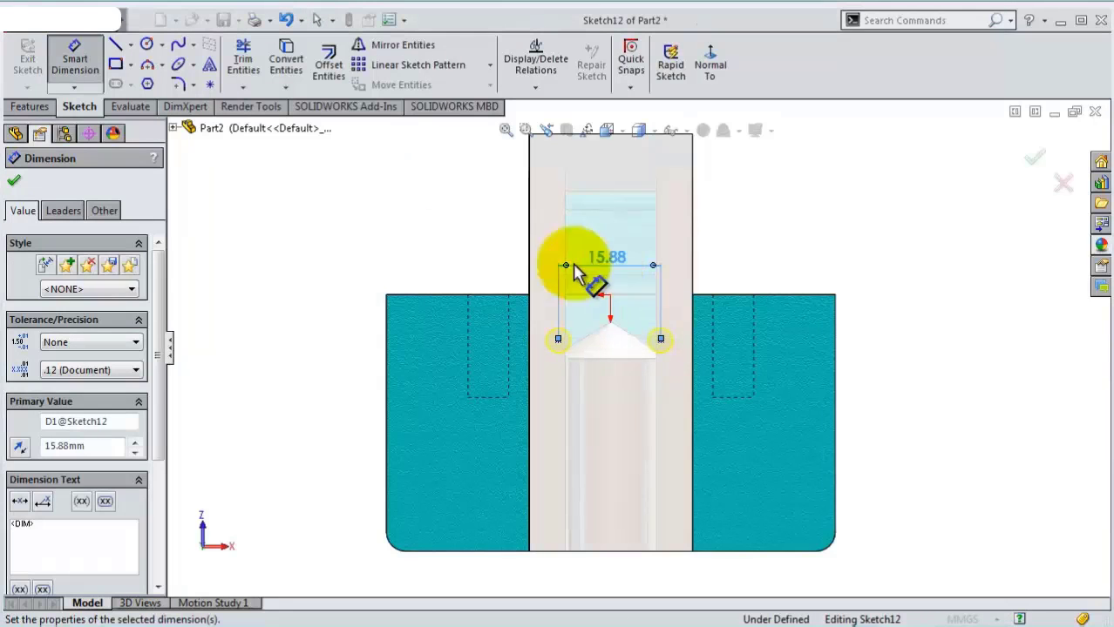
Draw a vertical centerline through the boss centre and make the two hole points symmetric about it
{"action": "left_click", "coordinate": [158, 79]}
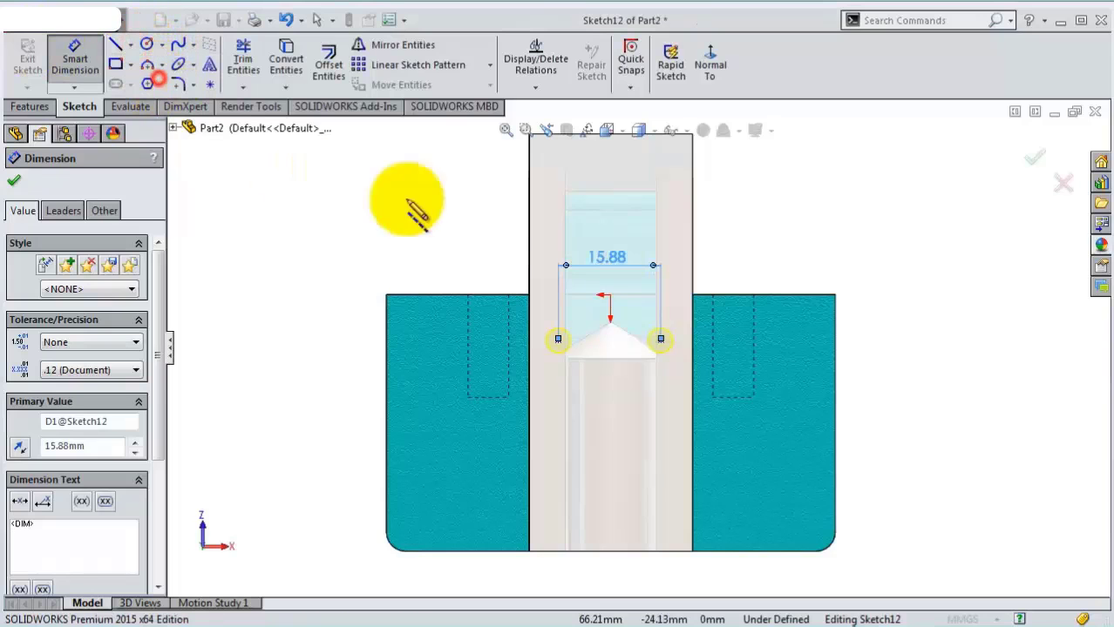
{"action": "scroll", "coordinate": [641, 437], "scroll_direction": "up", "scroll_amount": 1}
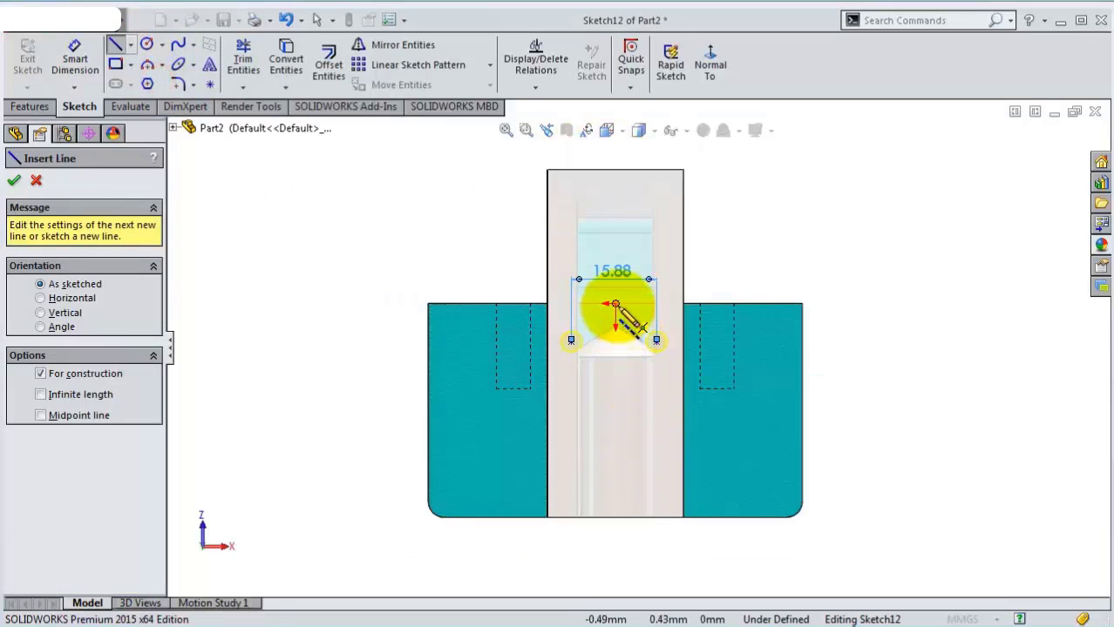
{"action": "left_click", "coordinate": [615, 304]}
{"action": "left_click", "coordinate": [616, 517]}
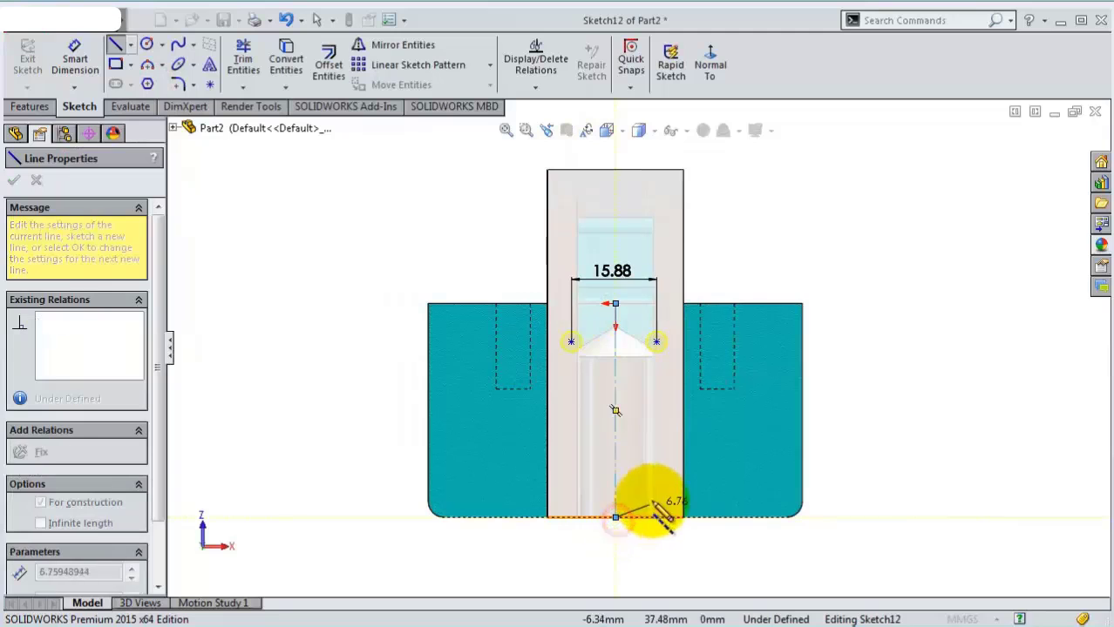
{"action": "key", "text": "Escape"}
{"action": "scroll", "coordinate": [616, 347], "scroll_direction": "down", "scroll_amount": 1}
{"action": "scroll", "coordinate": [583, 345], "scroll_direction": "down", "scroll_amount": 2}
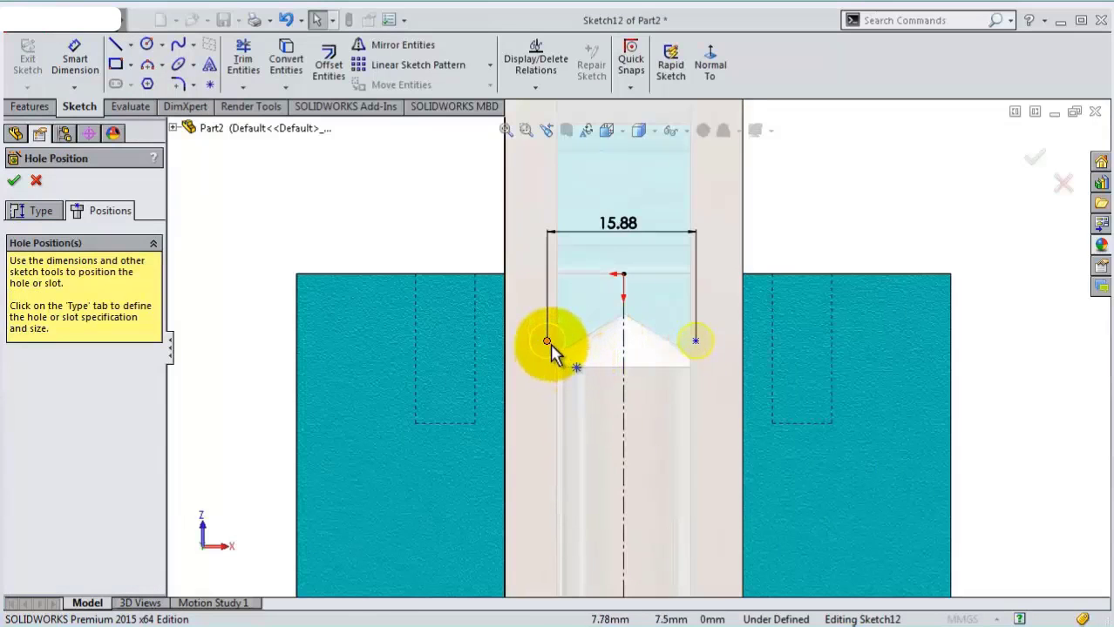
{"action": "left_click", "coordinate": [546, 340]}
{"action": "left_click", "coordinate": [695, 341], "text": "ctrl"}
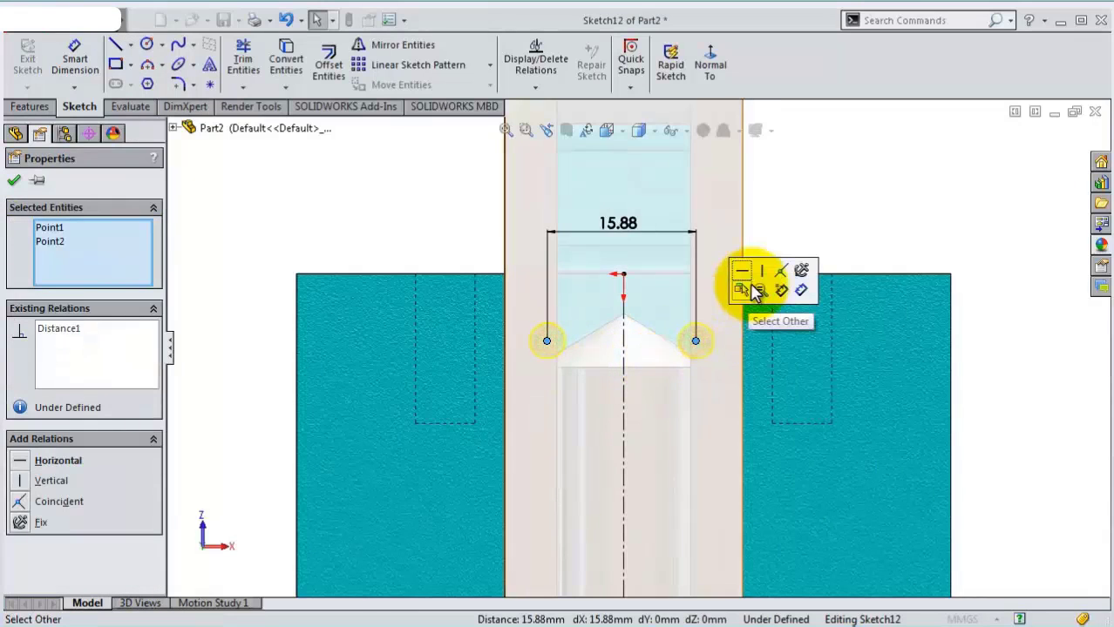
{"action": "left_click", "coordinate": [624, 328], "text": "ctrl"}
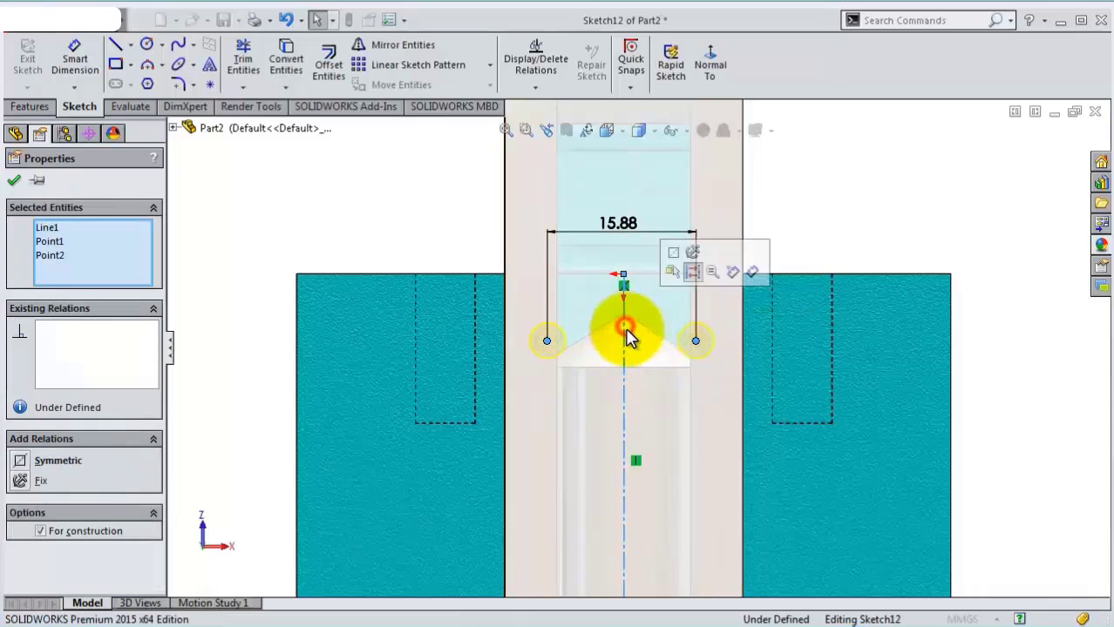
{"action": "left_click", "coordinate": [675, 254]}
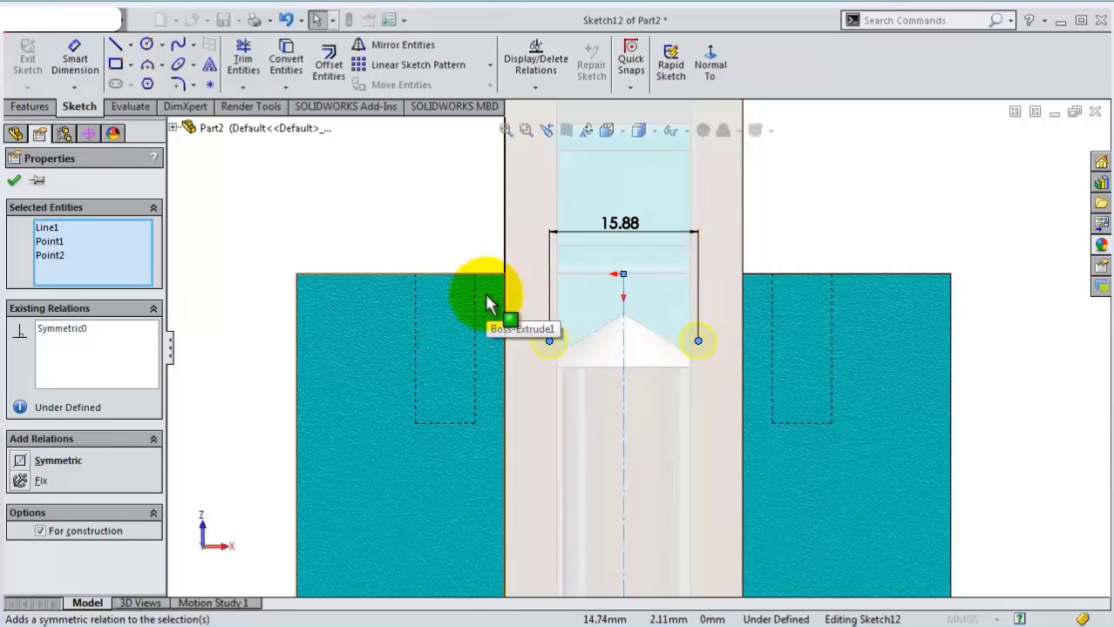
Dimension the hole points 30 mm above the bottom edge and finish the #25 drill holes
{"action": "left_click", "coordinate": [75, 60]}
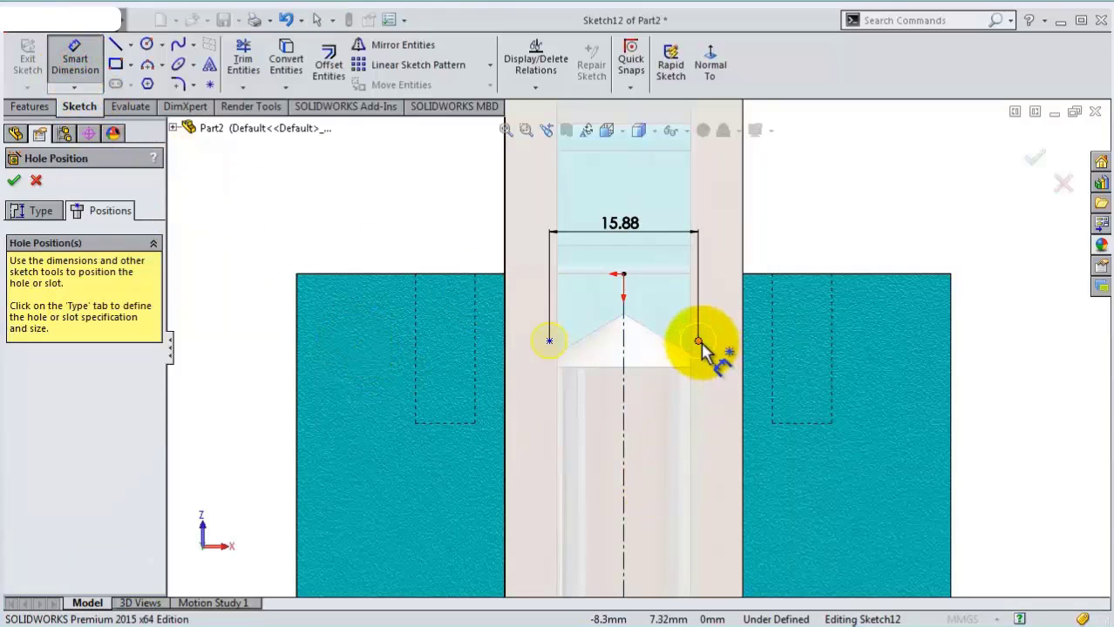
{"action": "left_click", "coordinate": [698, 342]}
{"action": "scroll", "coordinate": [715, 488], "scroll_direction": "up", "scroll_amount": 3}
{"action": "left_click", "coordinate": [693, 521]}
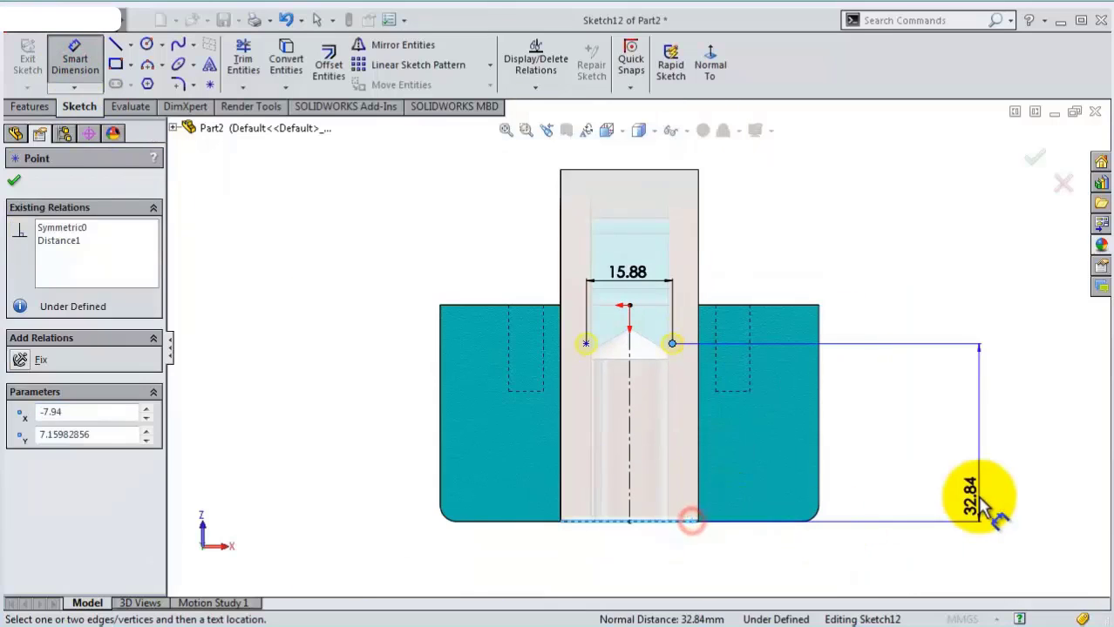
{"action": "left_click", "coordinate": [980, 505]}
{"action": "type", "text": "30"}
{"action": "key", "text": "Return"}
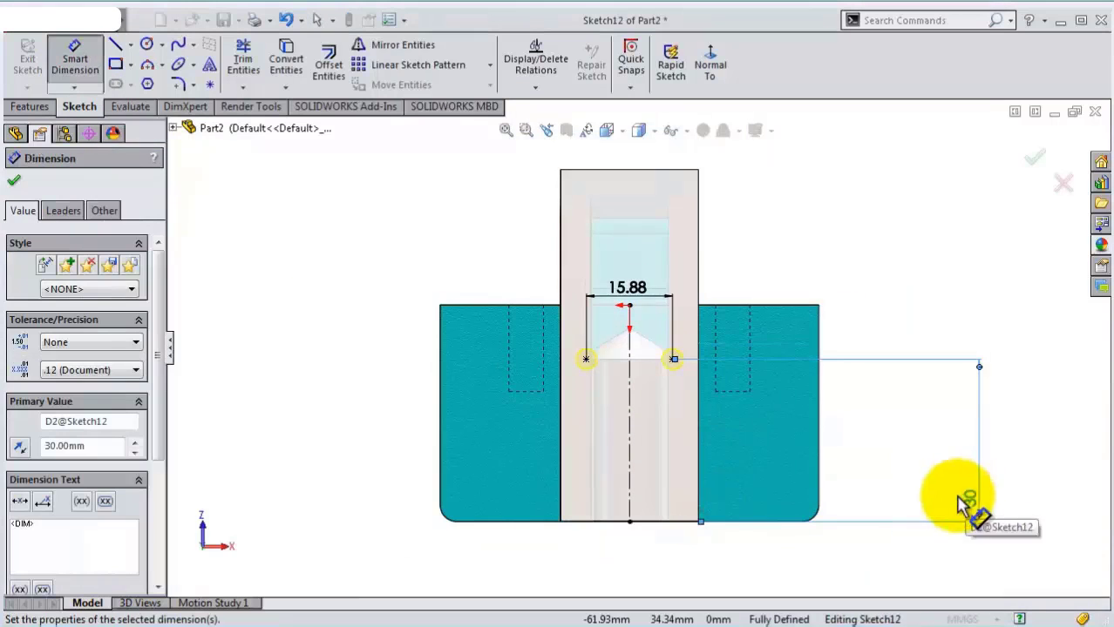
{"action": "left_click", "coordinate": [1034, 157]}
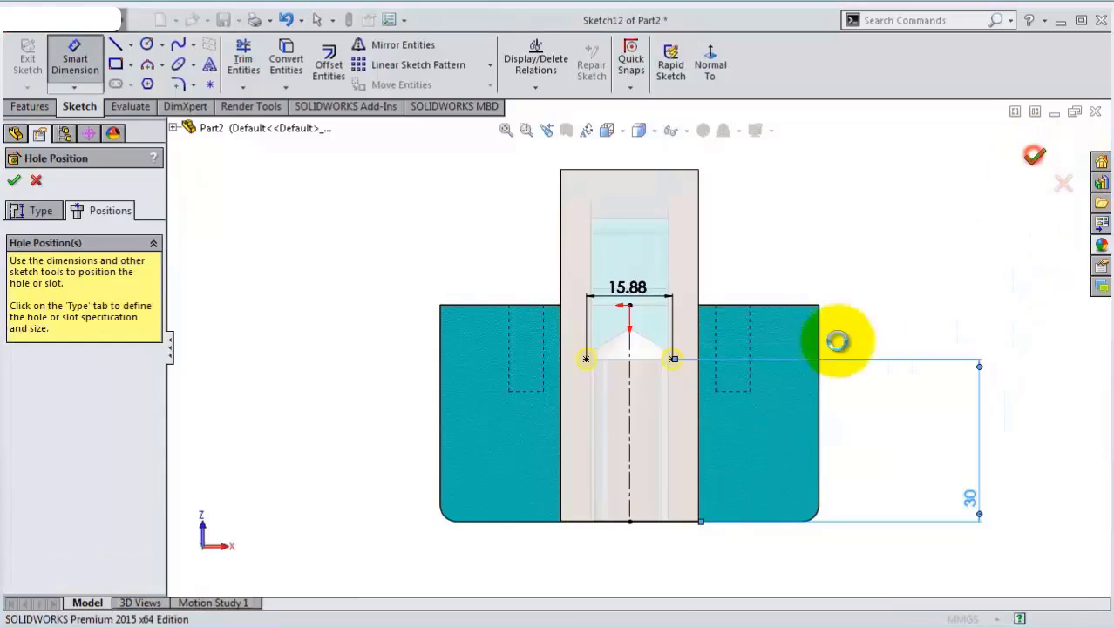
{"action": "middle_click_drag", "start_coordinate": [816, 241], "coordinate": [774, 296]}
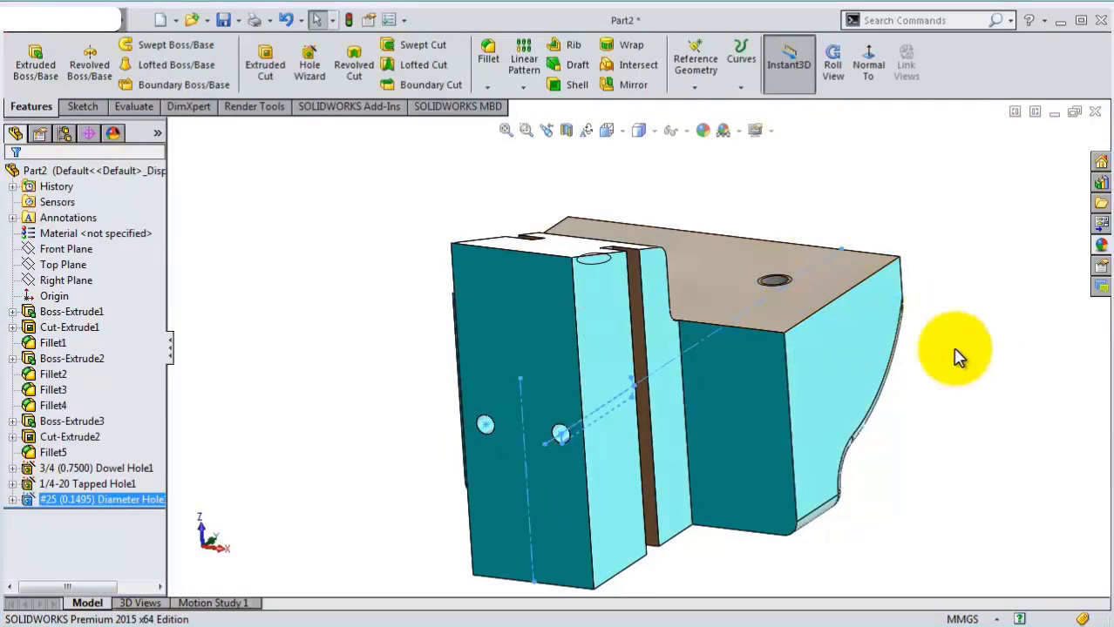
Select the part's front face and start a Hole Wizard feature on it
{"action": "left_click", "coordinate": [976, 368]}
{"action": "mouse_move", "coordinate": [937, 435]}
{"action": "middle_mouse_down"}
{"action": "mouse_move", "coordinate": [978, 462]}
{"action": "mouse_move", "coordinate": [808, 340]}
{"action": "middle_mouse_up"}
{"action": "mouse_move", "coordinate": [767, 494]}
{"action": "middle_mouse_down"}
{"action": "mouse_move", "coordinate": [785, 262]}
{"action": "mouse_move", "coordinate": [702, 373]}
{"action": "middle_mouse_up"}
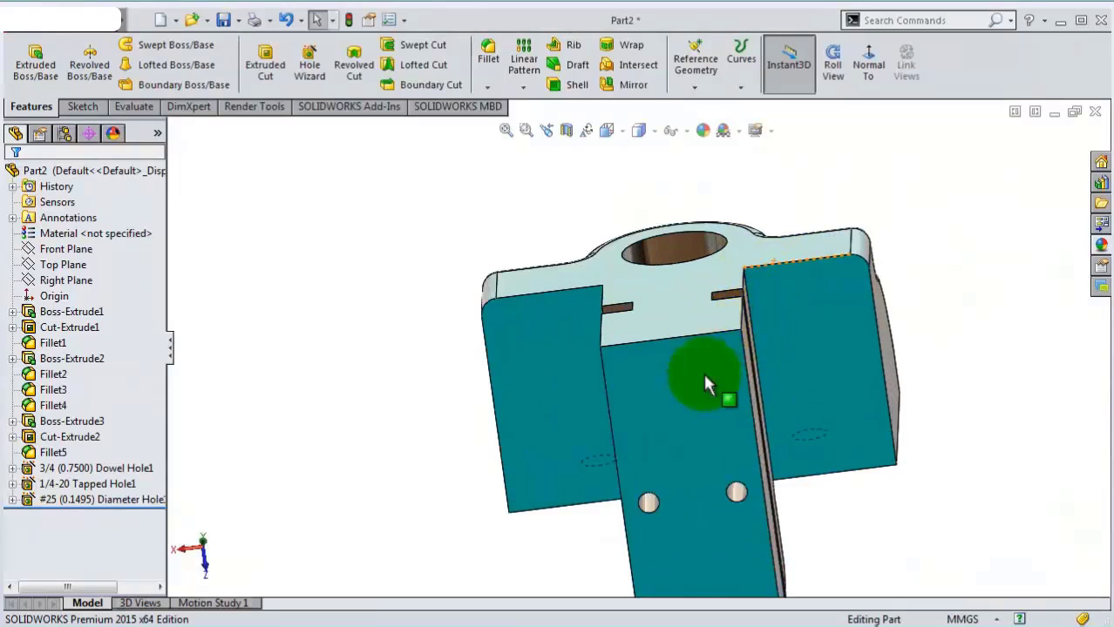
{"action": "left_click", "coordinate": [702, 372]}
{"action": "left_click", "coordinate": [310, 68]}
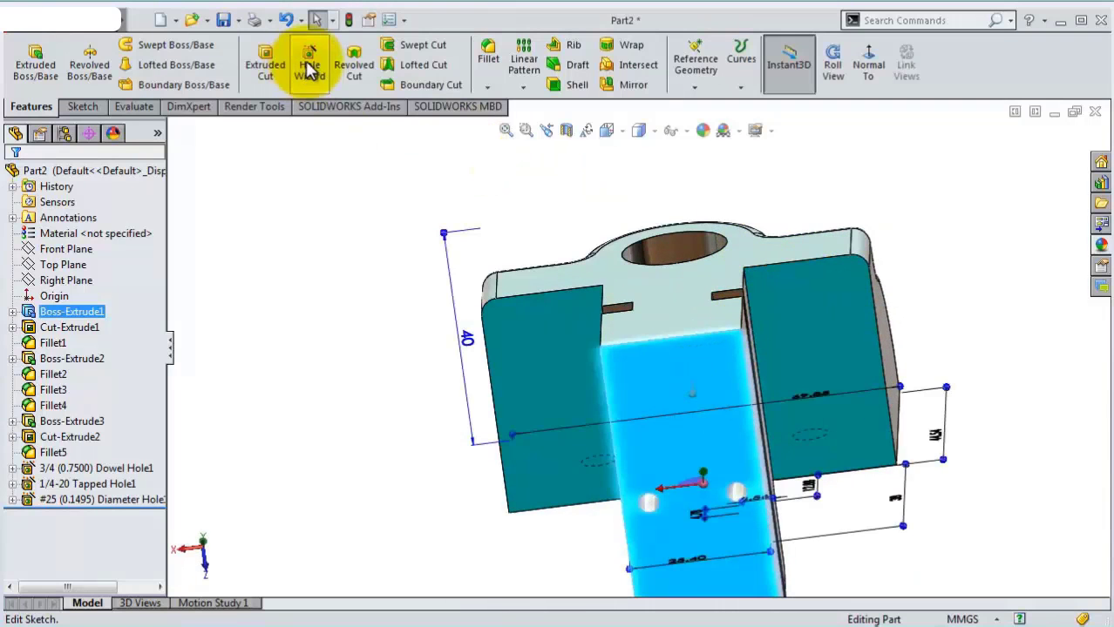
Choose an ANSI Inch Tapped hole with #12-24 tap size
{"action": "left_click", "coordinate": [880, 79]}
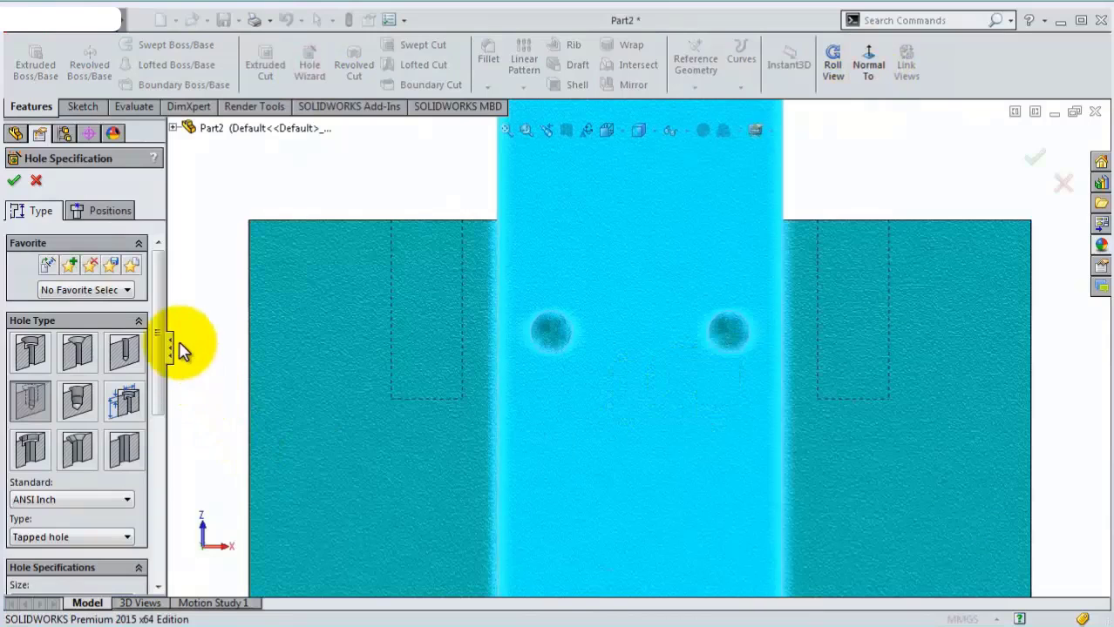
{"action": "left_click_drag", "start_coordinate": [162, 298], "coordinate": [161, 337]}
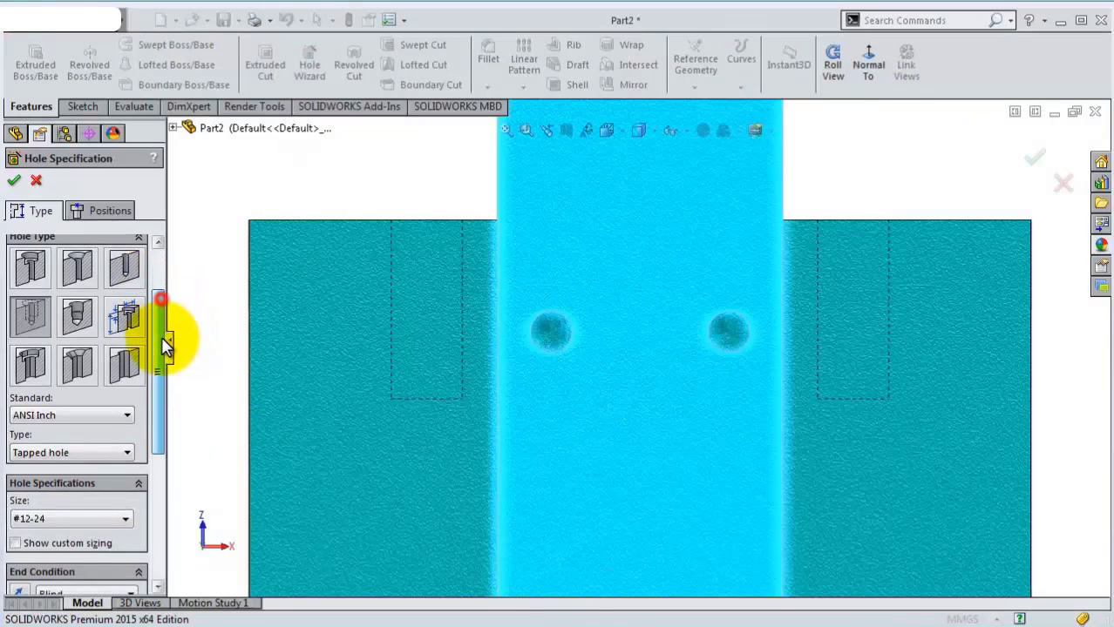
{"action": "left_click", "coordinate": [103, 415]}
{"action": "left_click", "coordinate": [88, 430]}
{"action": "left_click", "coordinate": [93, 453]}
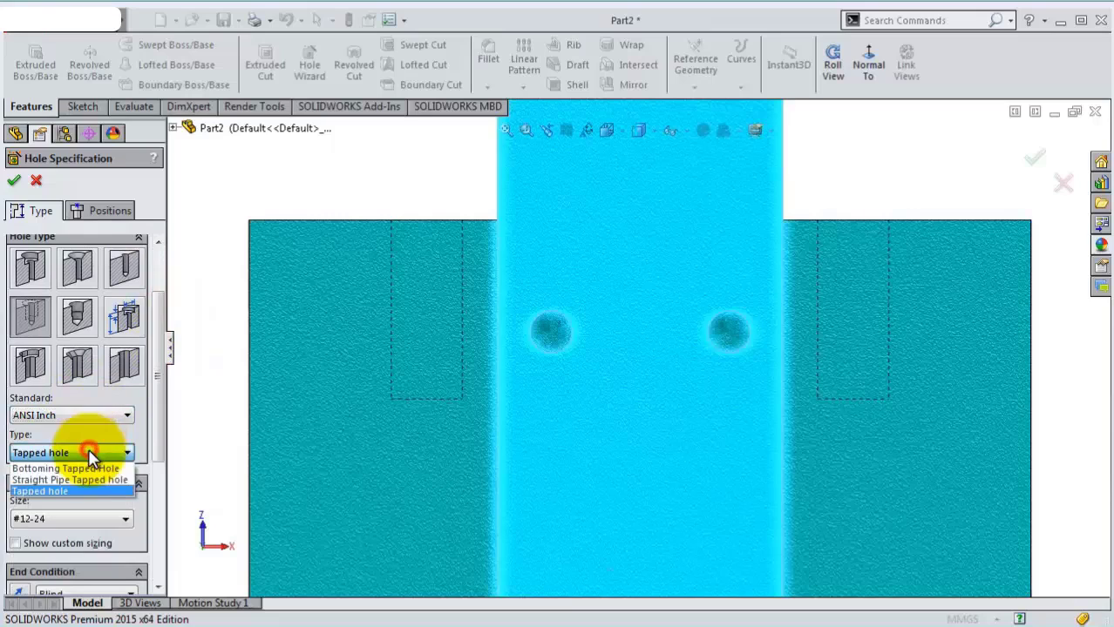
{"action": "left_click", "coordinate": [70, 493]}
{"action": "left_click_drag", "start_coordinate": [156, 442], "coordinate": [159, 479]}
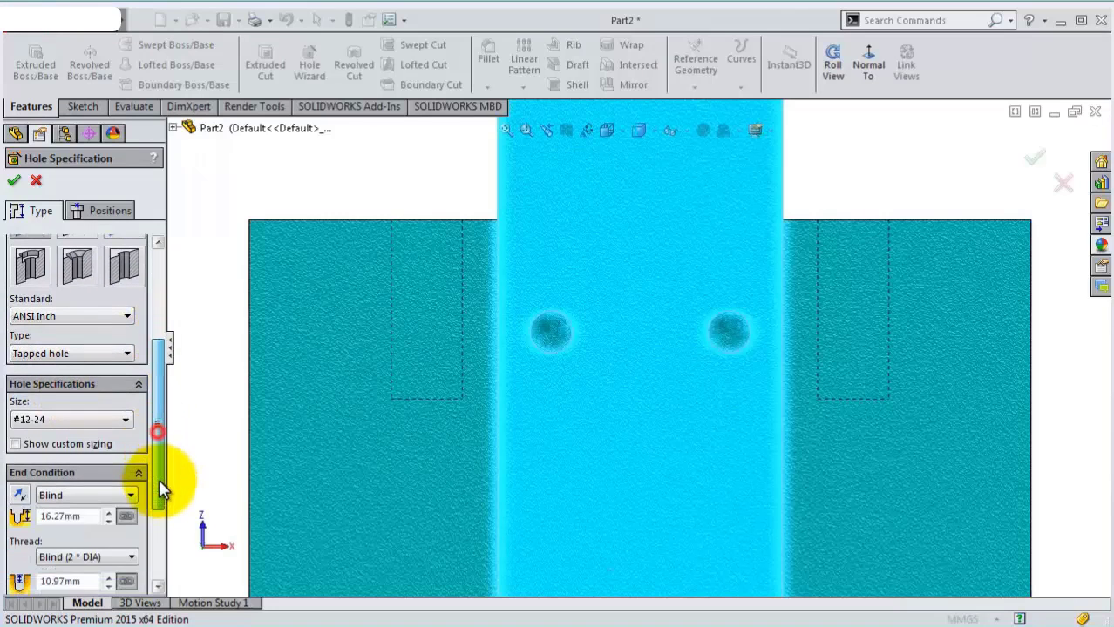
{"action": "left_click", "coordinate": [78, 418]}
{"action": "left_click", "coordinate": [69, 437]}
Set the hole depth to 24.50 mm and the thread depth to 19.00 mm
{"action": "left_click", "coordinate": [68, 441]}
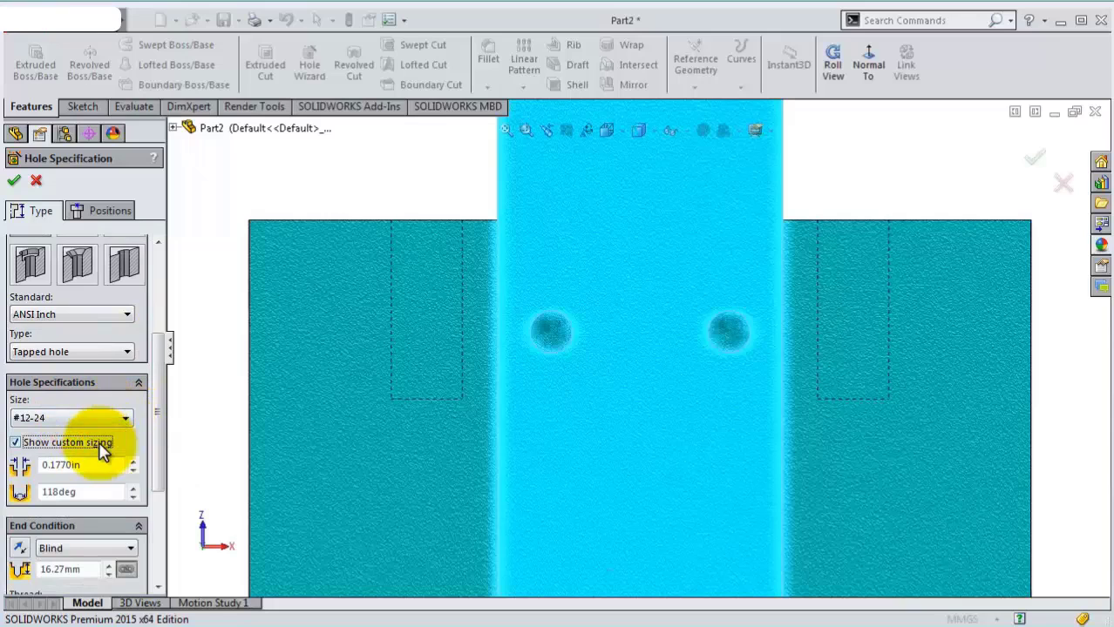
{"action": "left_click", "coordinate": [98, 443]}
{"action": "left_click_drag", "start_coordinate": [159, 408], "coordinate": [157, 467]}
{"action": "left_click_drag", "start_coordinate": [88, 393], "coordinate": [33, 392]}
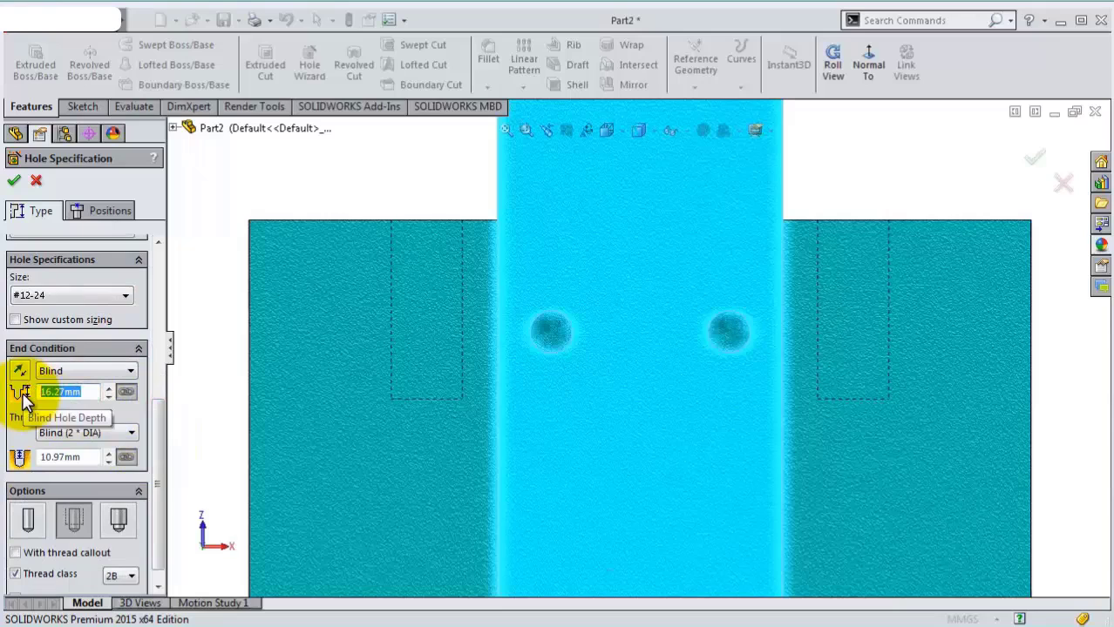
{"action": "type", "text": "24,5"}
{"action": "type", "text": "24.5"}
{"action": "key", "text": "Return"}
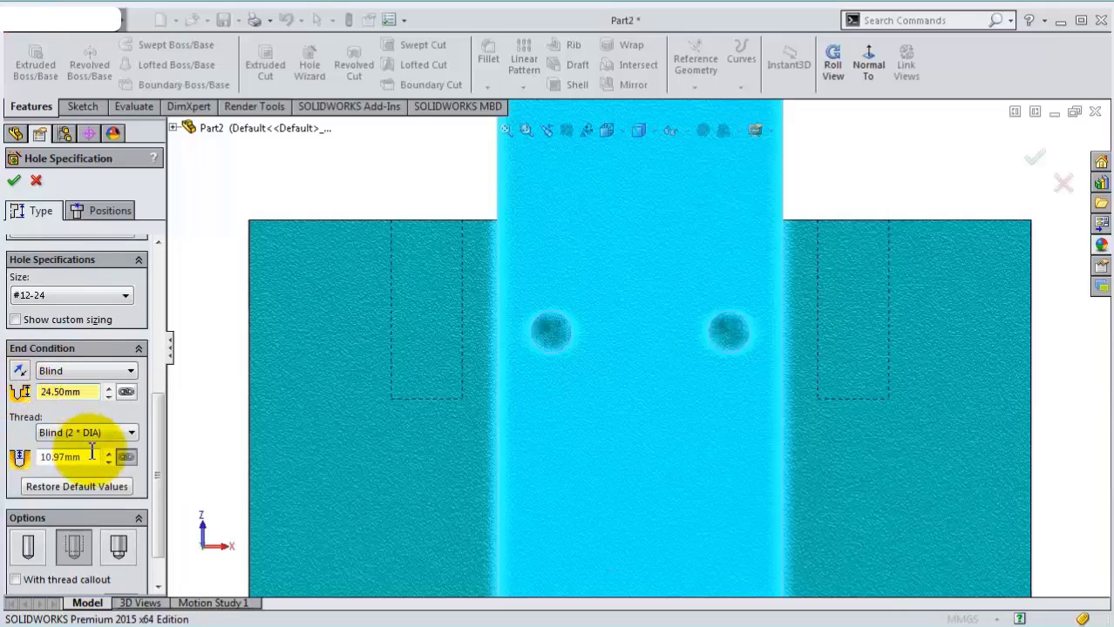
{"action": "left_click_drag", "start_coordinate": [87, 457], "coordinate": [45, 461]}
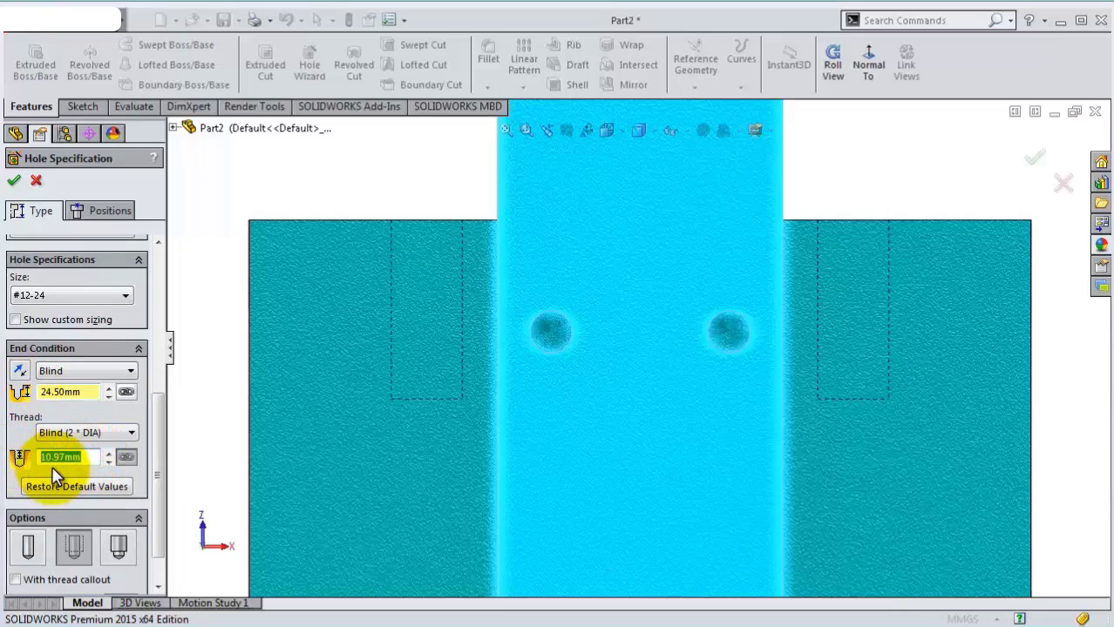
{"action": "type", "text": "19"}
{"action": "key", "text": "Return"}
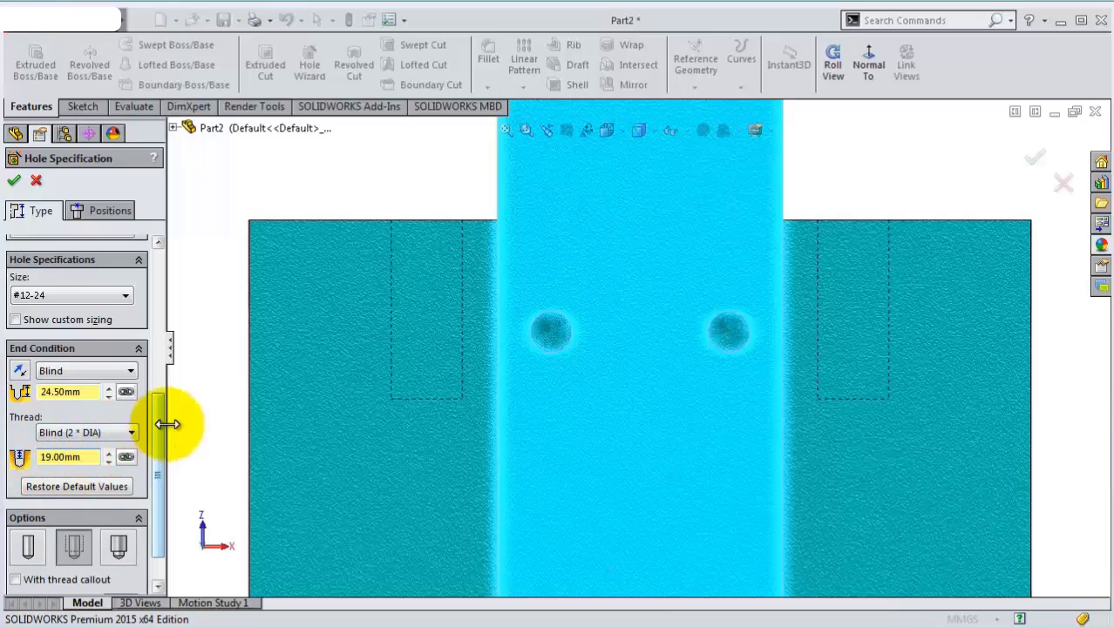
{"action": "left_click_drag", "start_coordinate": [160, 434], "coordinate": [160, 475]}
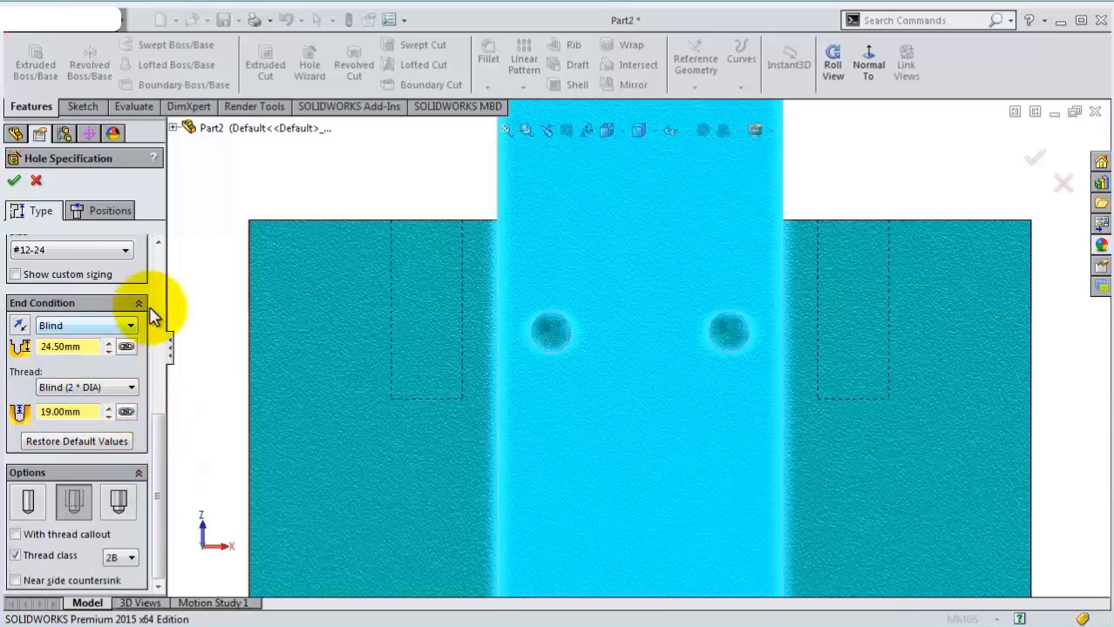
Place the #12-24 tapped holes at the existing hole centres and confirm the feature
{"action": "left_click", "coordinate": [99, 210]}
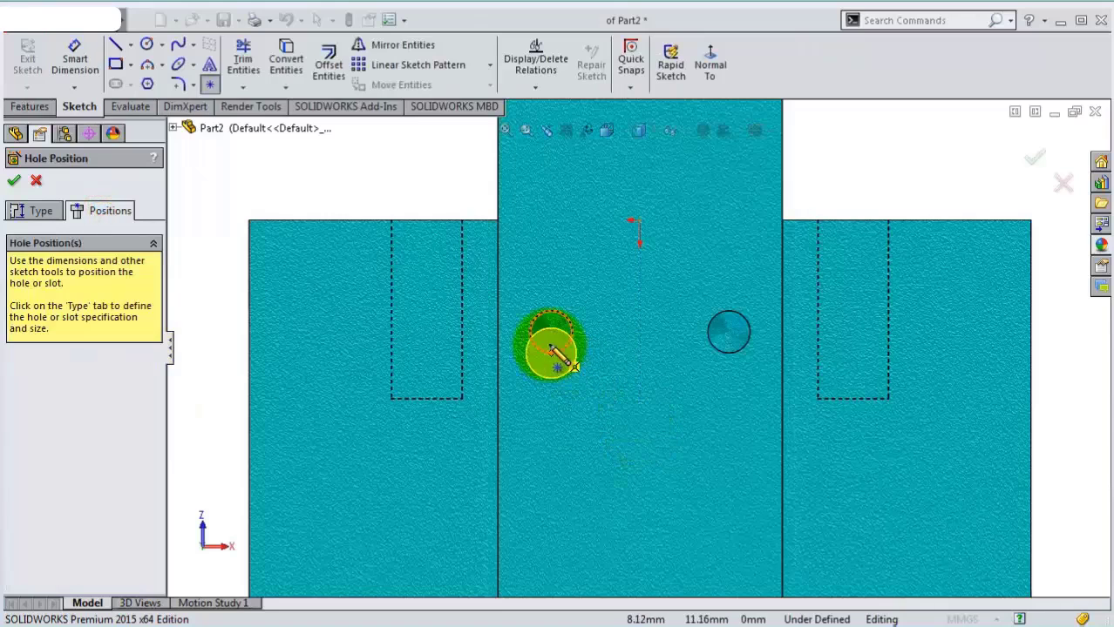
{"action": "left_click", "coordinate": [552, 333]}
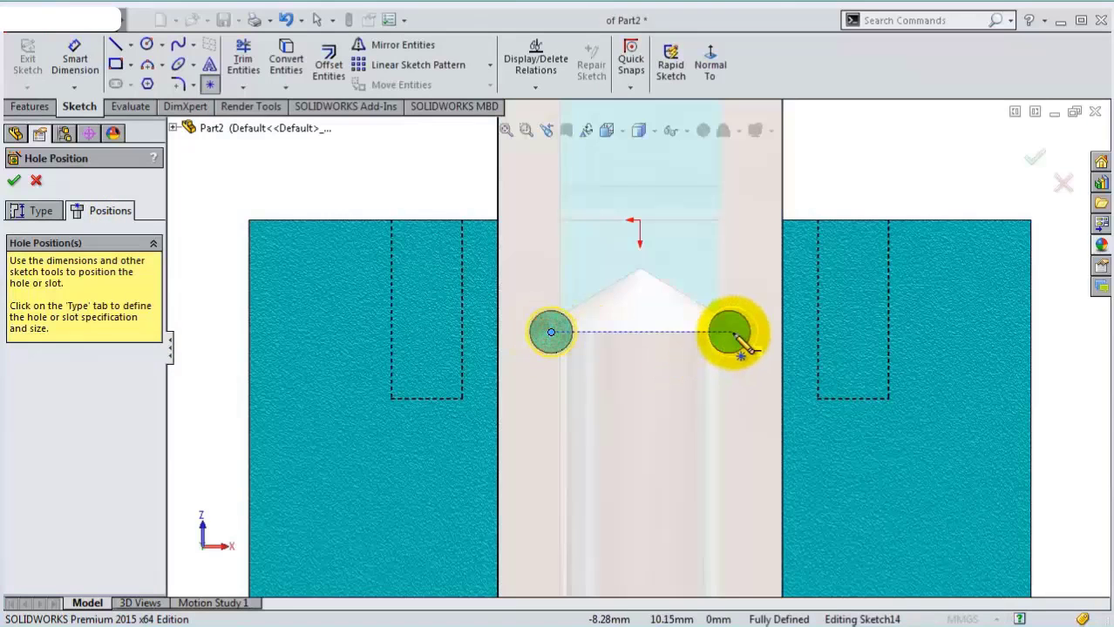
{"action": "key", "text": "Return"}
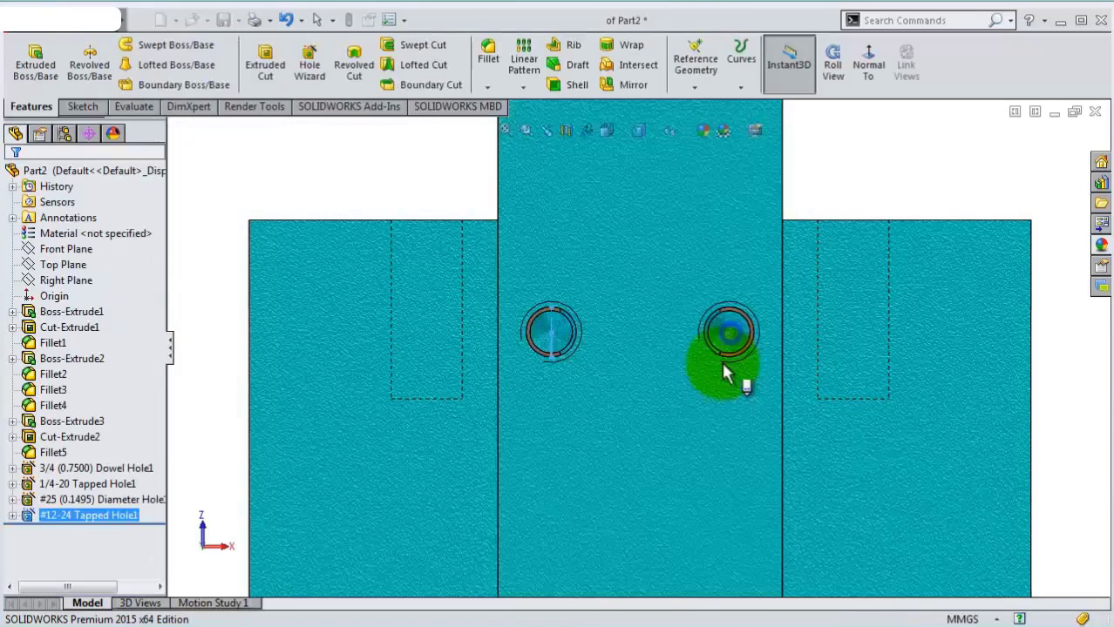
Orbit the part to inspect the finished holes from several sides
{"action": "mouse_move", "coordinate": [699, 386]}
{"action": "middle_mouse_down"}
{"action": "mouse_move", "coordinate": [602, 410]}
{"action": "mouse_move", "coordinate": [552, 406]}
{"action": "mouse_move", "coordinate": [577, 391]}
{"action": "mouse_move", "coordinate": [547, 404]}
{"action": "mouse_move", "coordinate": [653, 383]}
{"action": "middle_mouse_up"}
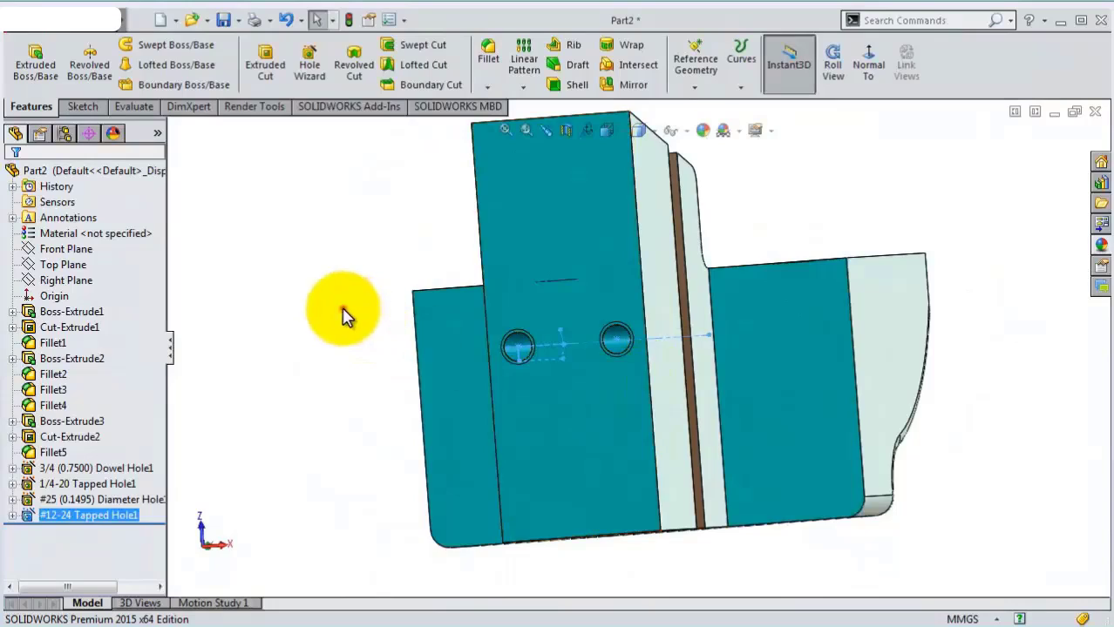
{"action": "mouse_move", "coordinate": [335, 312]}
{"action": "middle_mouse_down"}
{"action": "mouse_move", "coordinate": [394, 381]}
{"action": "mouse_move", "coordinate": [324, 355]}
{"action": "mouse_move", "coordinate": [347, 370]}
{"action": "mouse_move", "coordinate": [510, 373]}
{"action": "mouse_move", "coordinate": [509, 434]}
{"action": "mouse_move", "coordinate": [566, 502]}
{"action": "mouse_move", "coordinate": [557, 476]}
{"action": "mouse_move", "coordinate": [530, 481]}
{"action": "mouse_move", "coordinate": [577, 504]}
{"action": "mouse_move", "coordinate": [924, 473]}
{"action": "mouse_move", "coordinate": [890, 391]}
{"action": "mouse_move", "coordinate": [884, 506]}
{"action": "mouse_move", "coordinate": [835, 532]}
{"action": "mouse_move", "coordinate": [840, 403]}
{"action": "mouse_move", "coordinate": [718, 256]}
{"action": "mouse_move", "coordinate": [671, 359]}
{"action": "mouse_move", "coordinate": [697, 228]}
{"action": "mouse_move", "coordinate": [746, 224]}
{"action": "mouse_move", "coordinate": [746, 294]}
{"action": "mouse_move", "coordinate": [715, 229]}
{"action": "mouse_move", "coordinate": [734, 186]}
{"action": "mouse_move", "coordinate": [751, 189]}
{"action": "mouse_move", "coordinate": [747, 236]}
{"action": "mouse_move", "coordinate": [733, 194]}
{"action": "mouse_move", "coordinate": [738, 204]}
{"action": "middle_mouse_up"}
{"action": "mouse_move", "coordinate": [772, 396]}
{"action": "middle_mouse_down"}
{"action": "mouse_move", "coordinate": [813, 368]}
{"action": "mouse_move", "coordinate": [802, 349]}
{"action": "mouse_move", "coordinate": [833, 355]}
{"action": "mouse_move", "coordinate": [820, 378]}
{"action": "middle_mouse_up"}
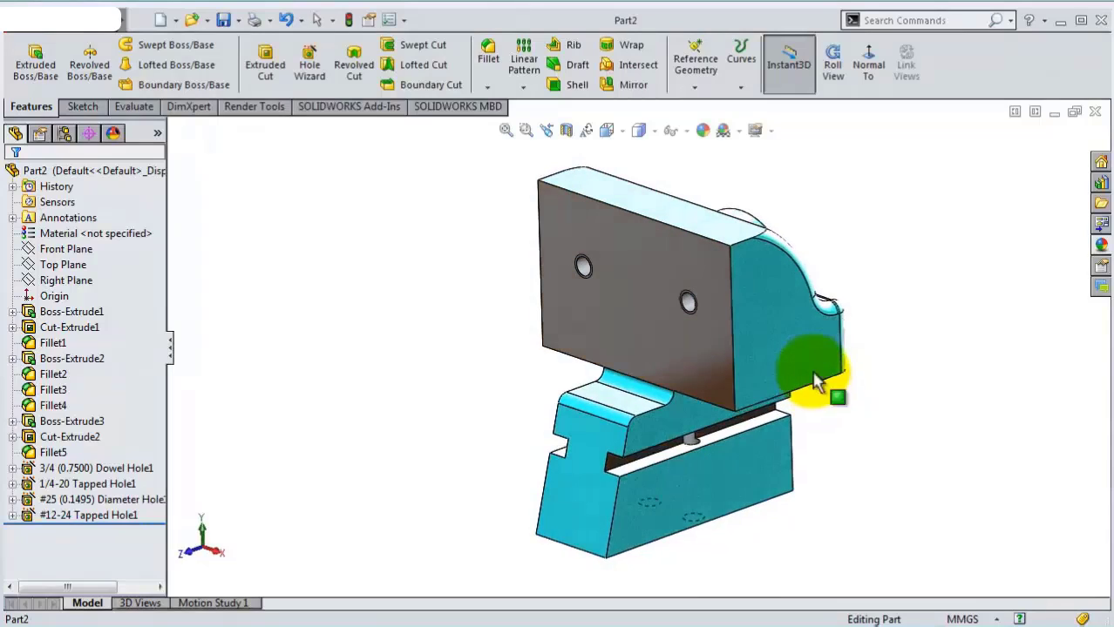